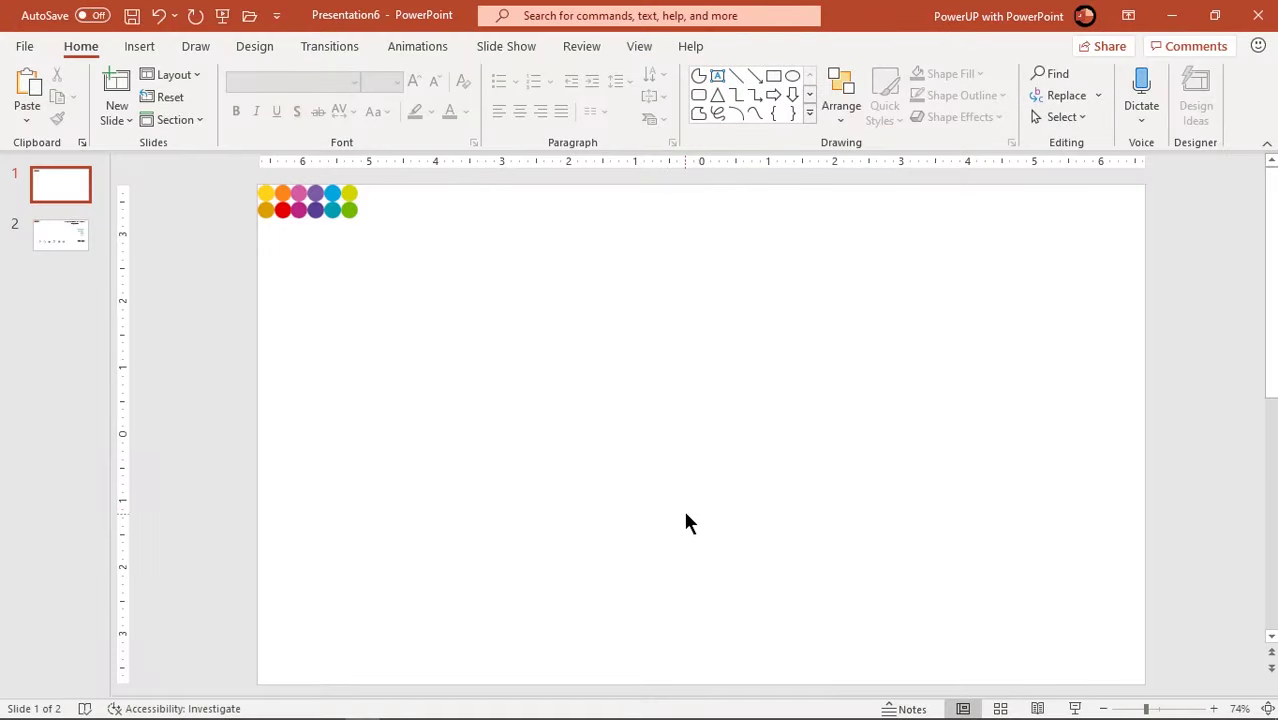
# Step: Turn on guides and move the vertical guide 3 inches left of centre
pyautogui.click(640, 48)
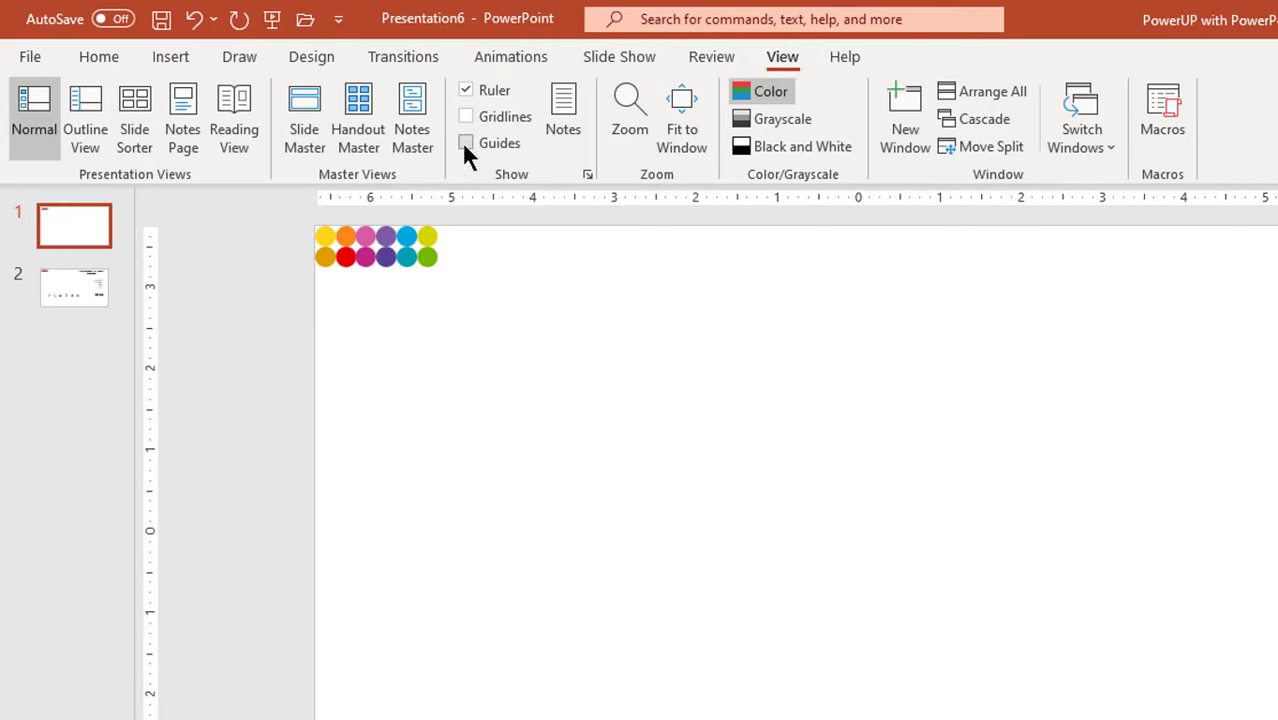
pyautogui.click(465, 143)
pyautogui.moveTo(857, 375); pyautogui.dragTo(613, 354)
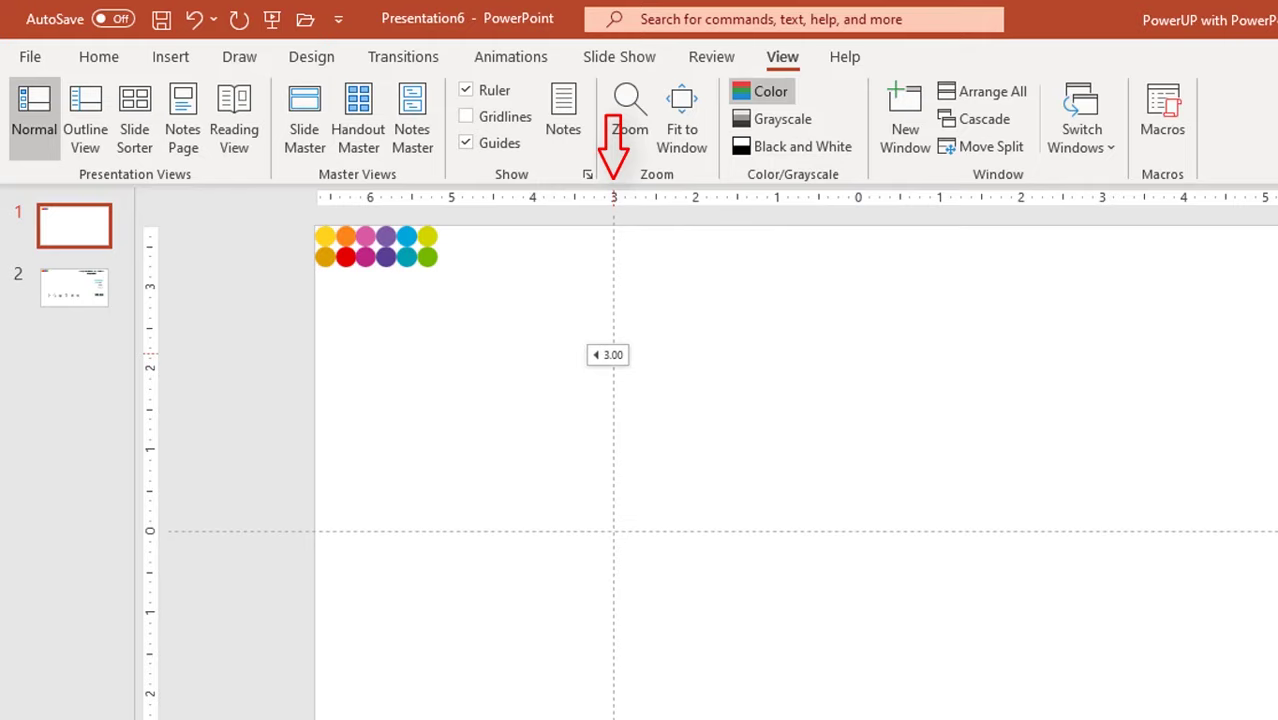
# Step: Give the slide background a two-stop gradient fill with the darker stop set to grey-blue #A3AEBD
pyautogui.rightClick(726, 364)
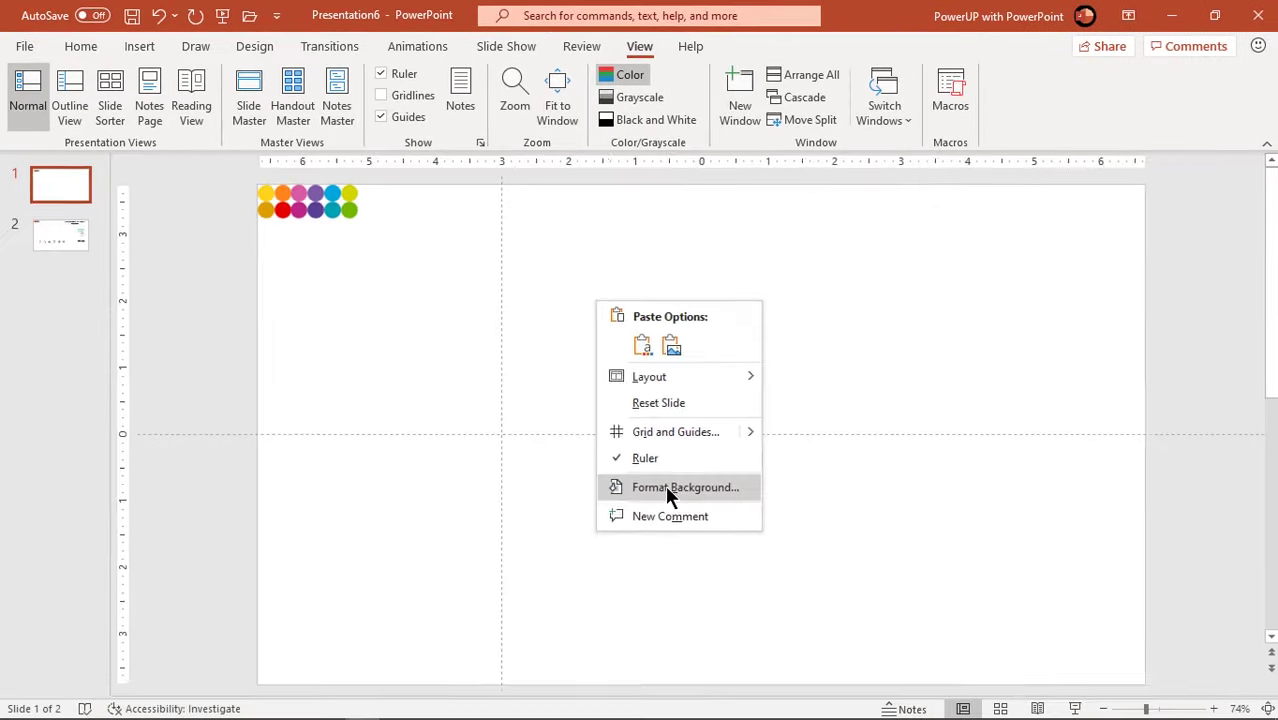
pyautogui.click(667, 490)
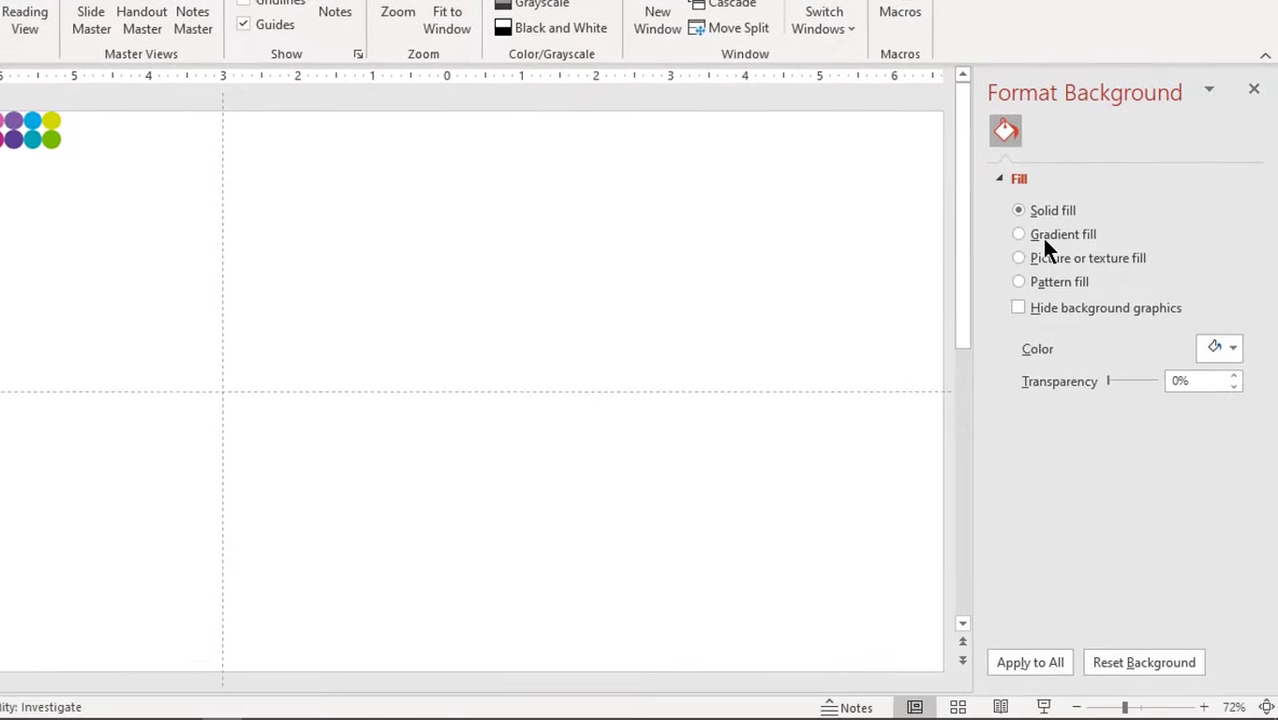
pyautogui.click(1045, 240)
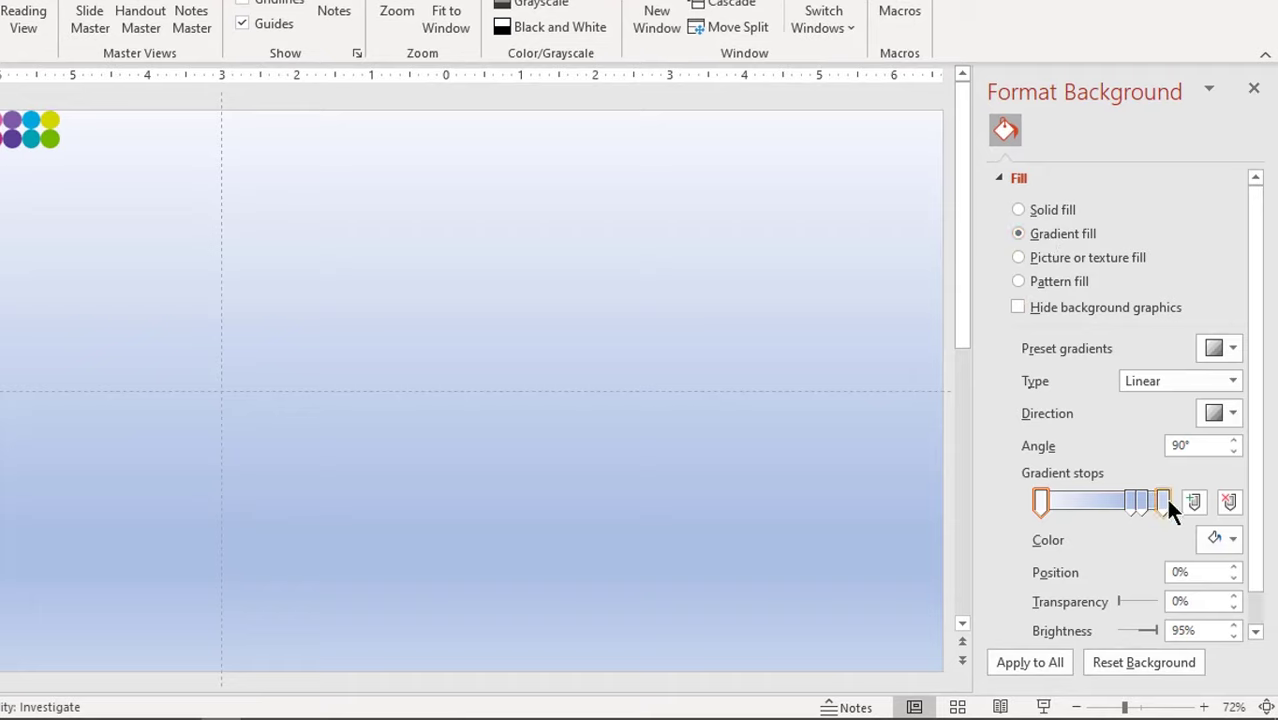
pyautogui.click(1162, 501)
pyautogui.click(1229, 501)
pyautogui.click(1229, 501)
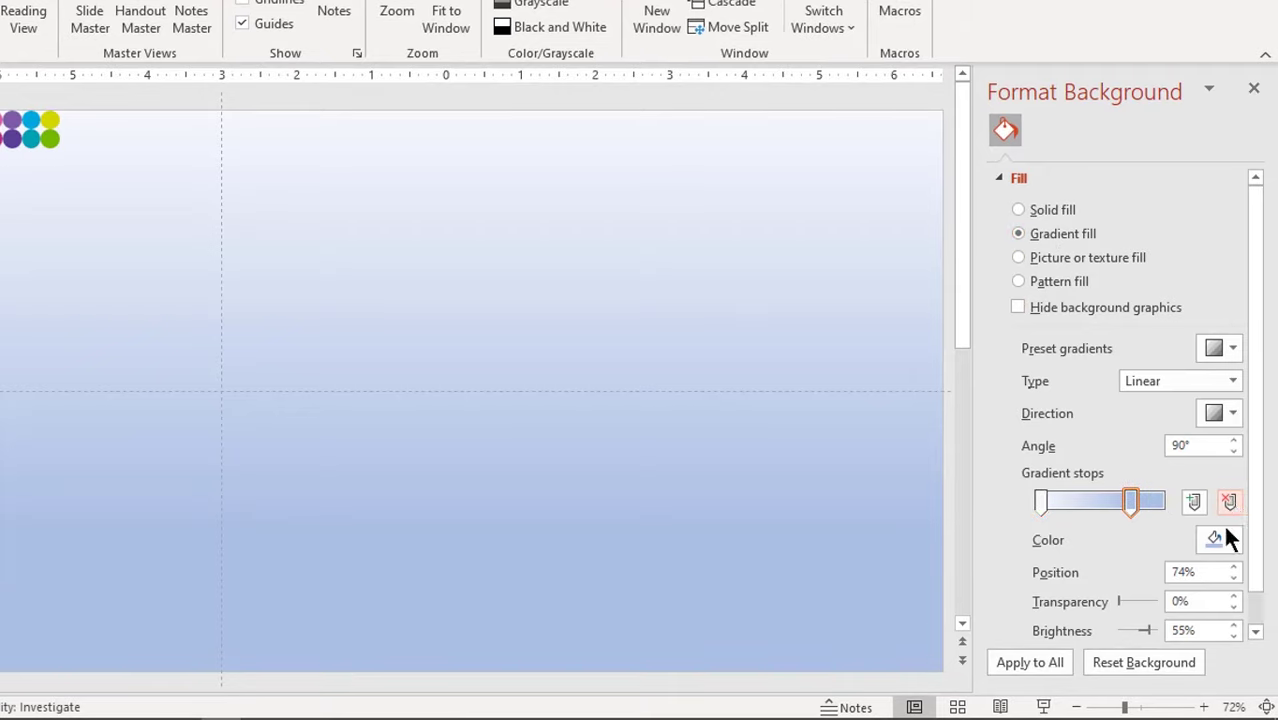
pyautogui.click(1218, 536)
pyautogui.click(1149, 490)
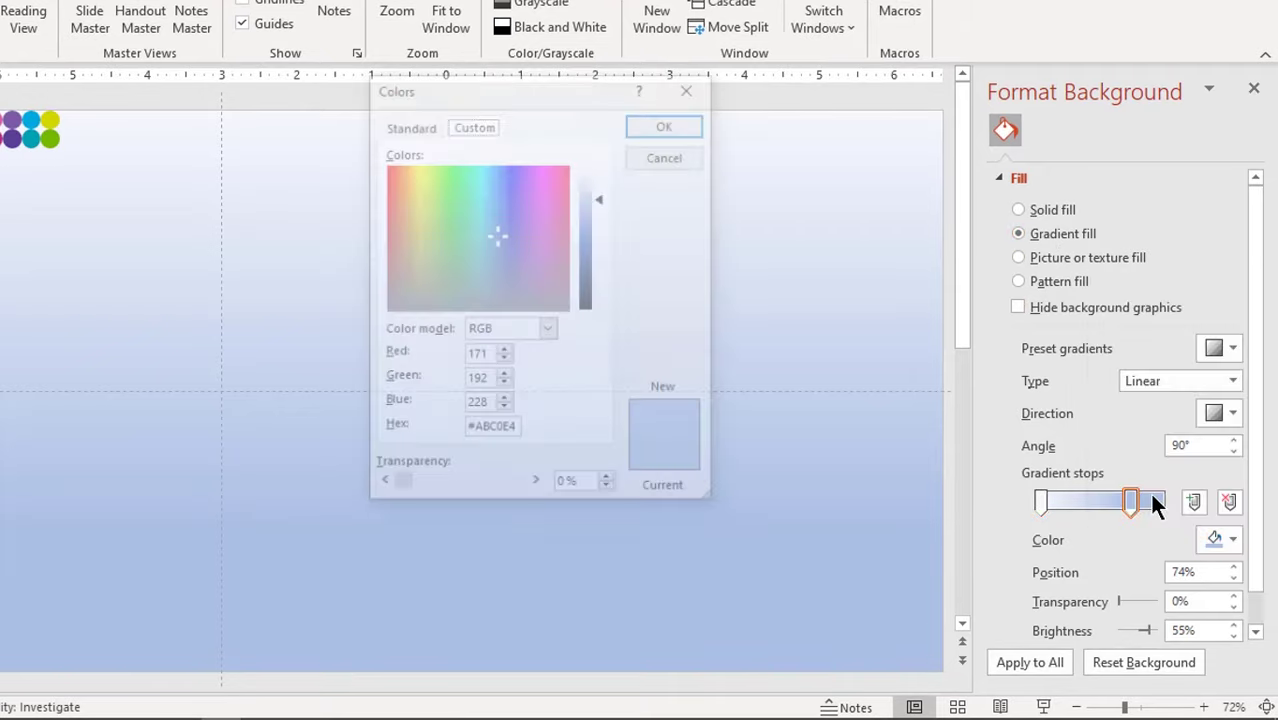
pyautogui.click(495, 289)
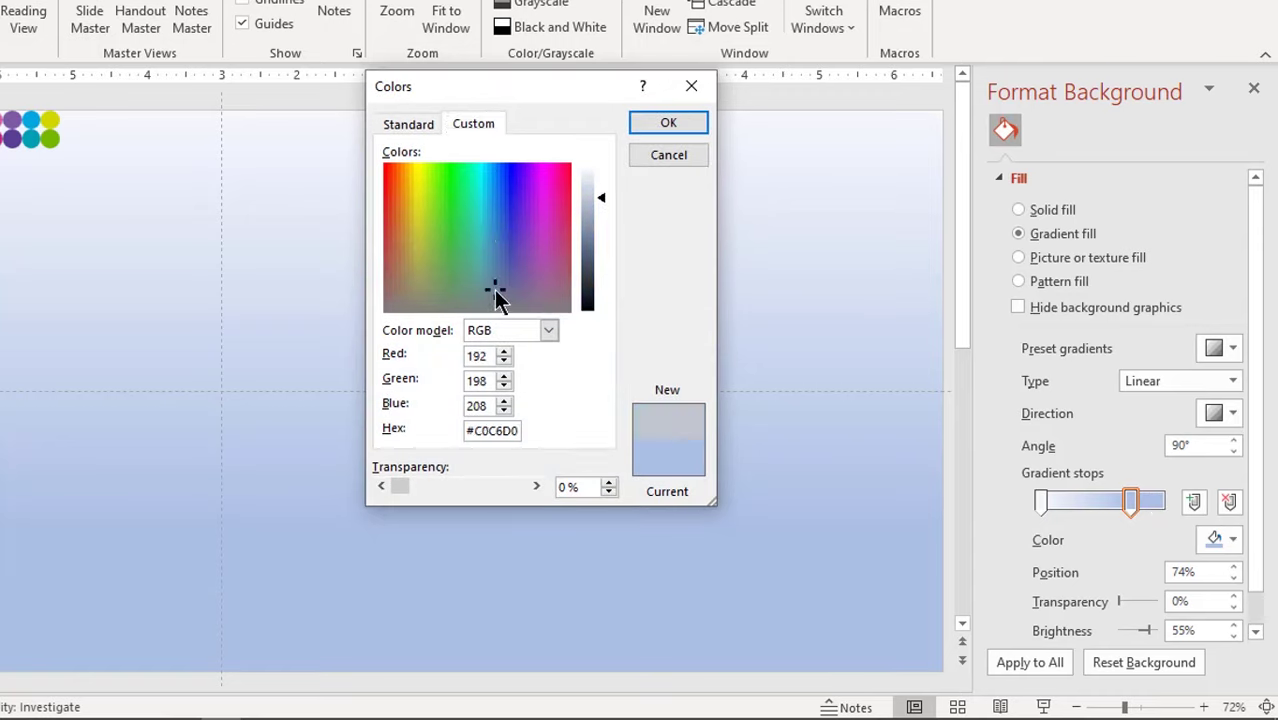
pyautogui.click(598, 212)
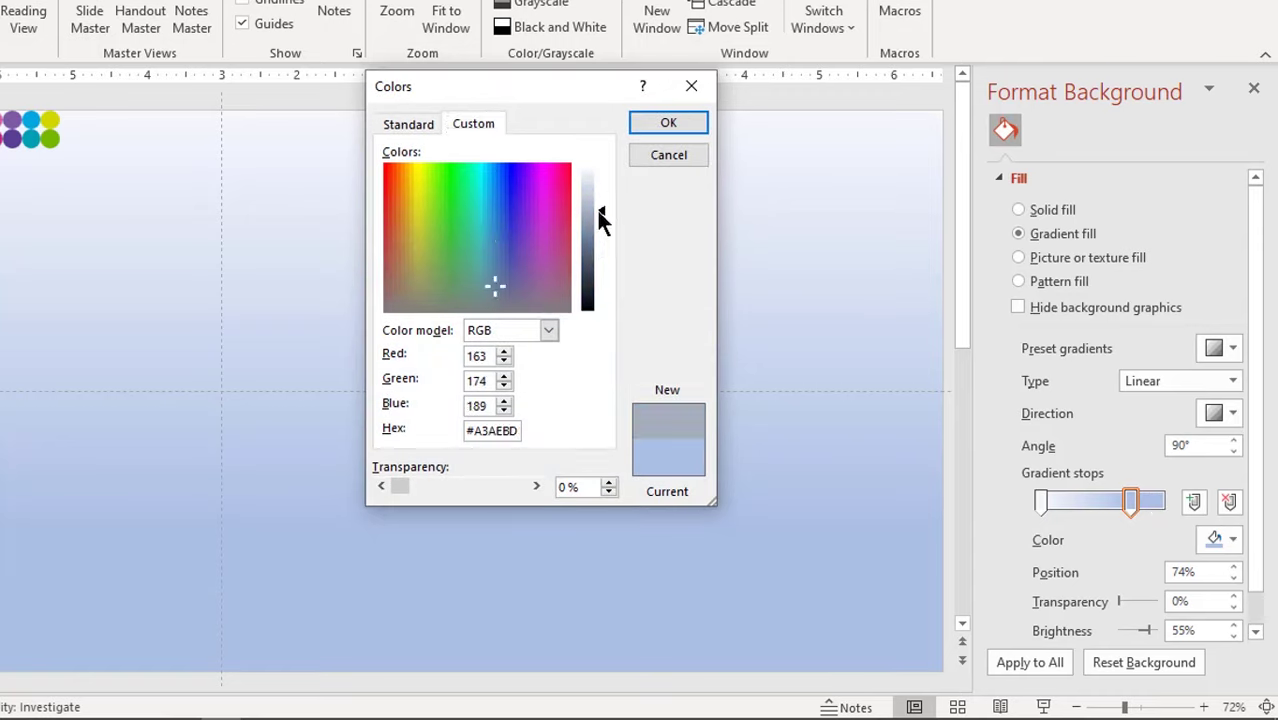
pyautogui.click(673, 121)
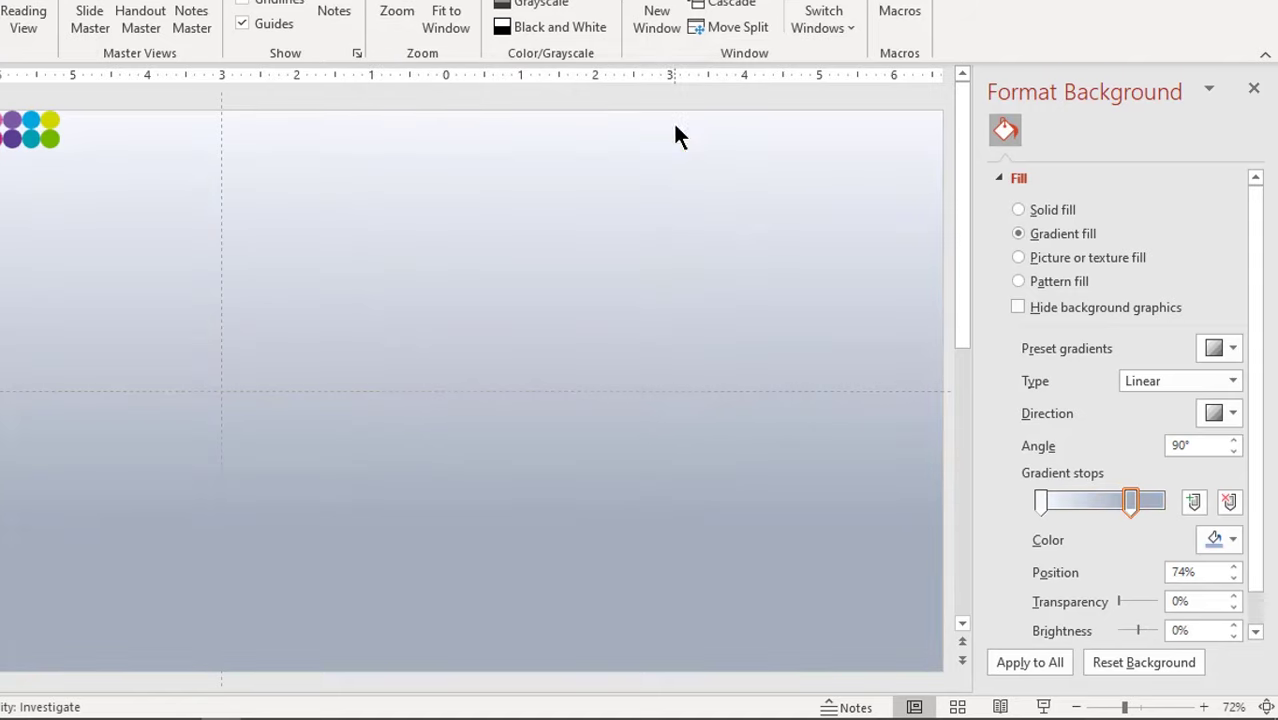
# Step: Angle the background gradient diagonally at 135° and shift the darker stop further along
pyautogui.click(1216, 412)
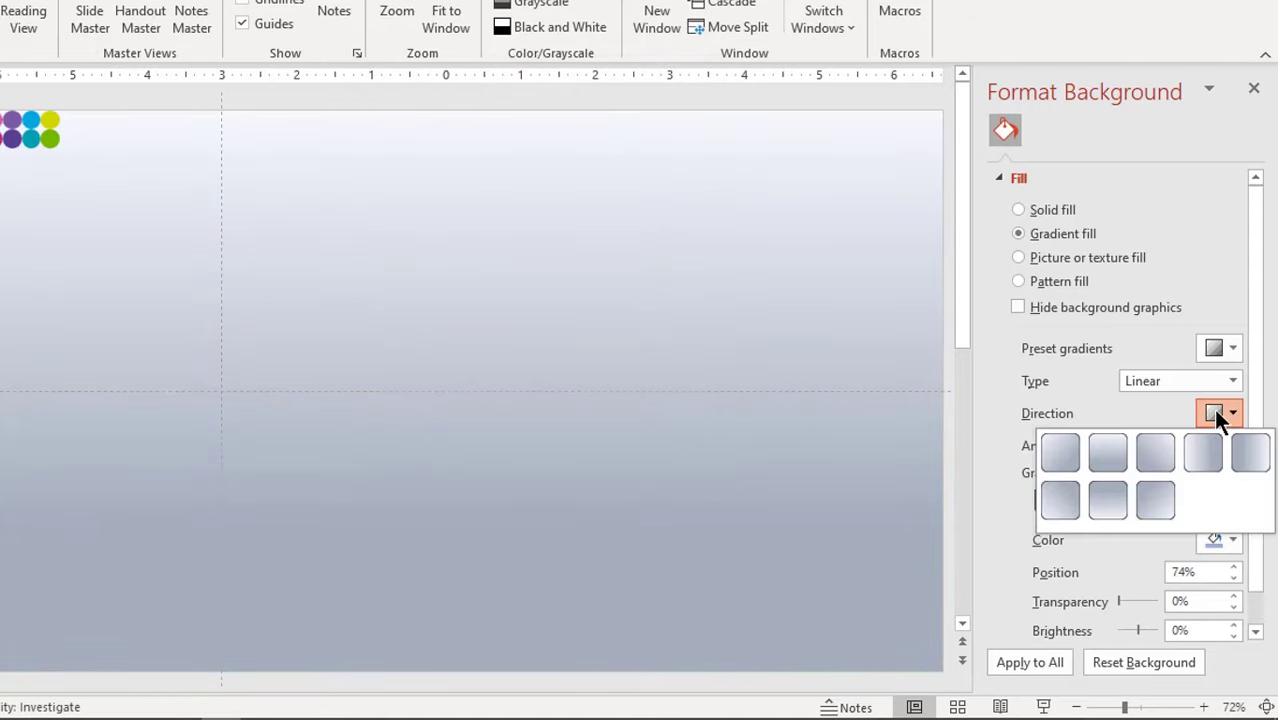
pyautogui.click(1157, 448)
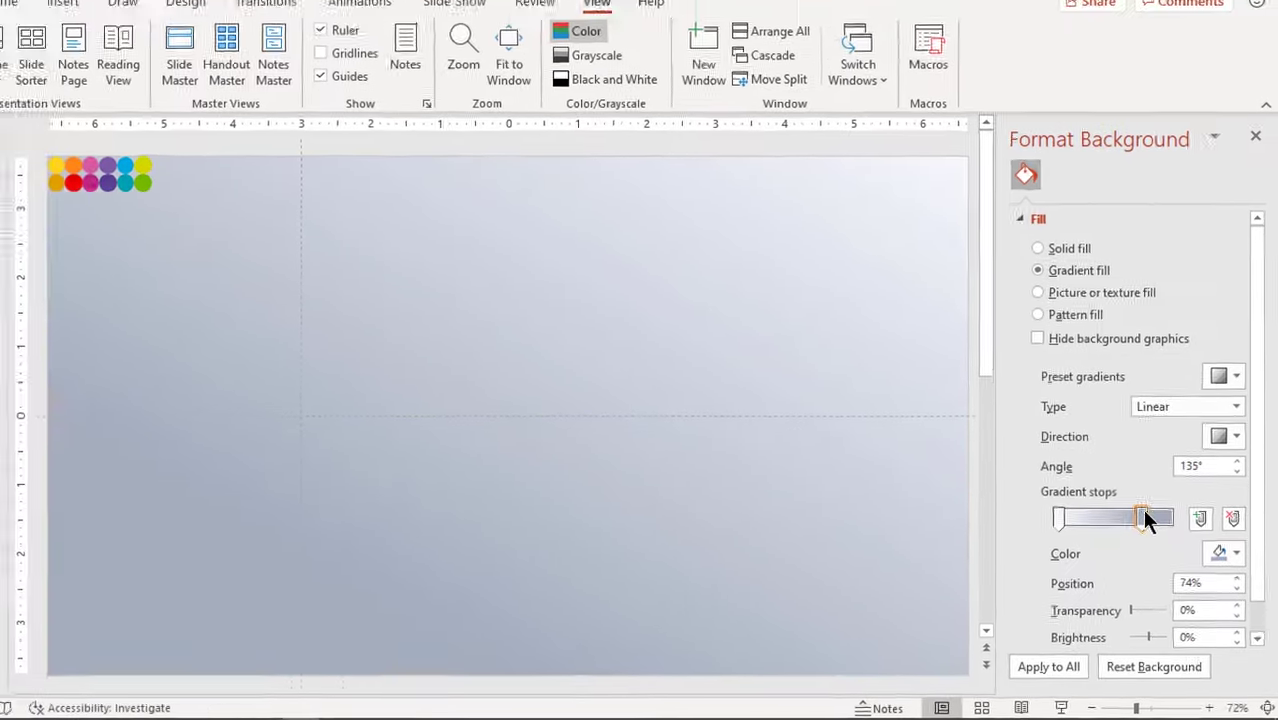
pyautogui.moveTo(1145, 518); pyautogui.dragTo(1163, 535)
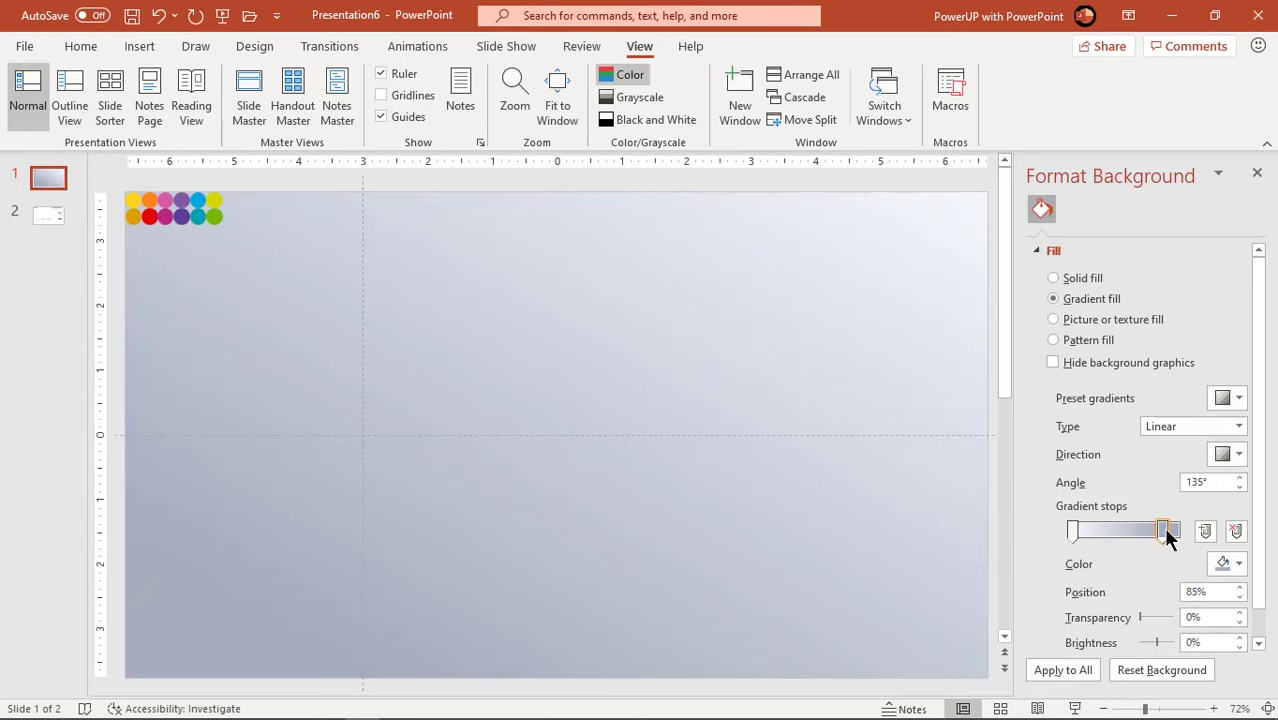
pyautogui.click(1257, 173)
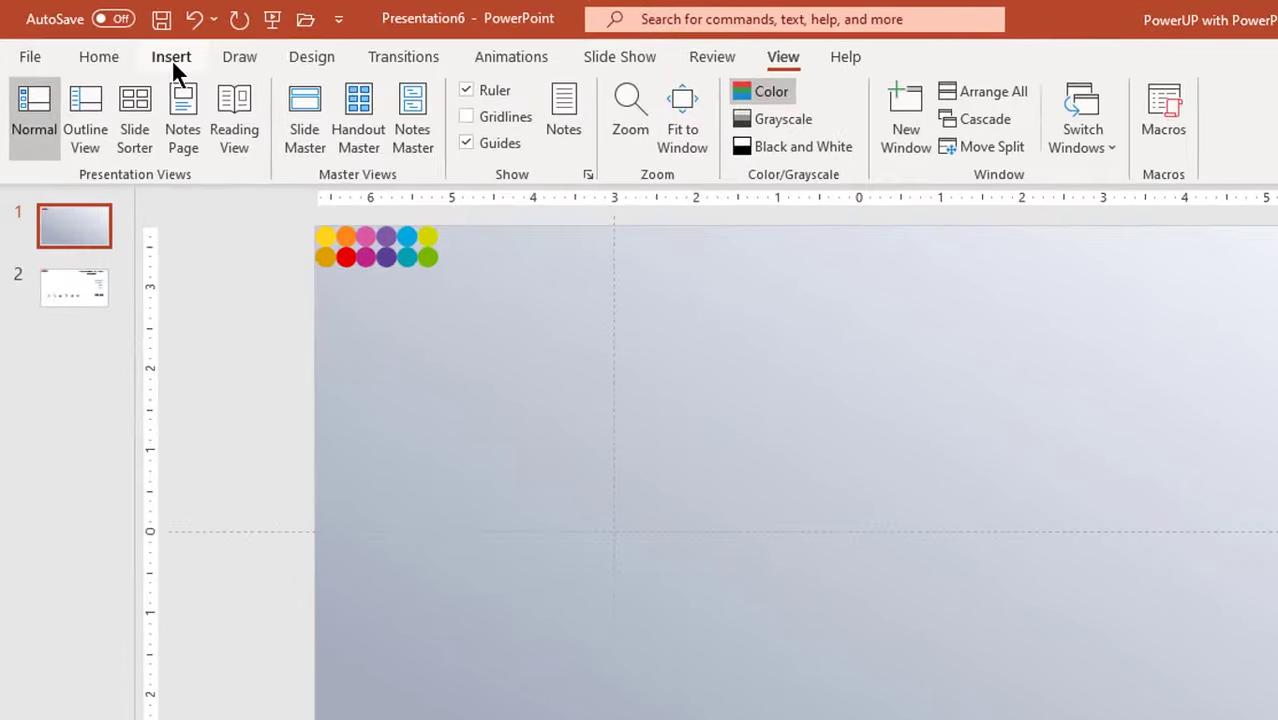
# Step: Draw an oval circle centred where the guides cross
pyautogui.click(172, 59)
pyautogui.click(365, 145)
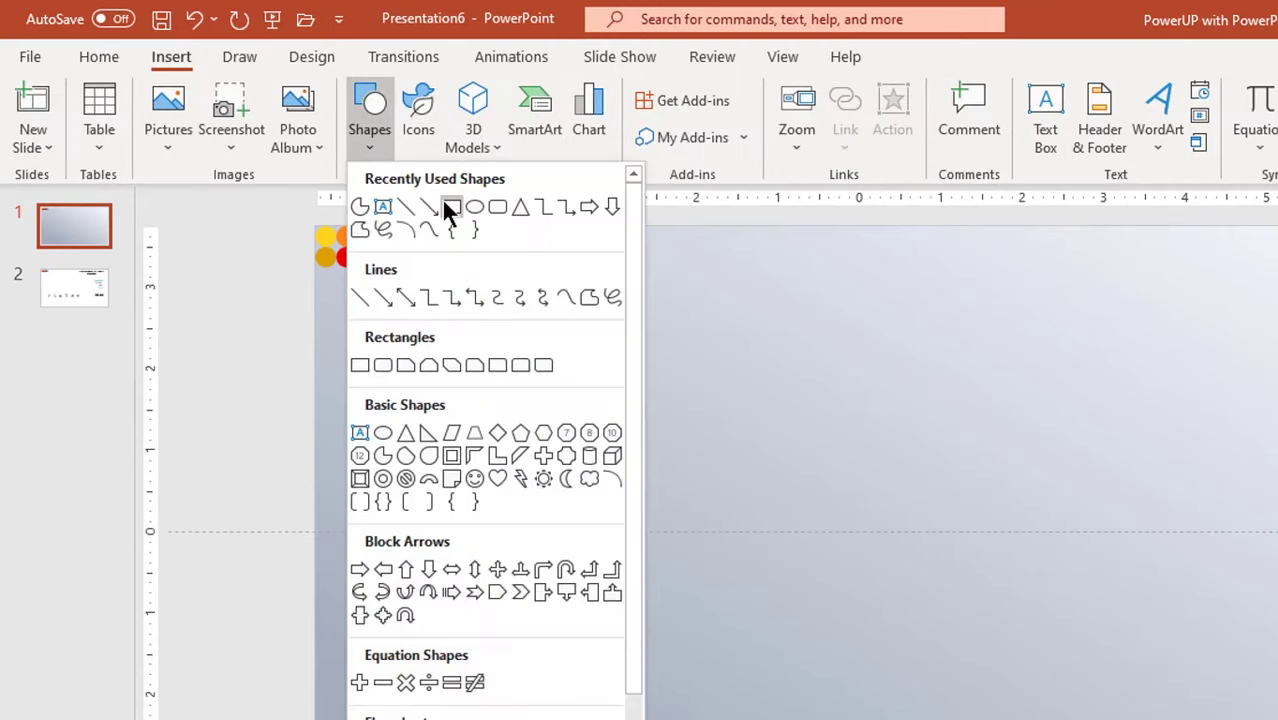
pyautogui.click(473, 207)
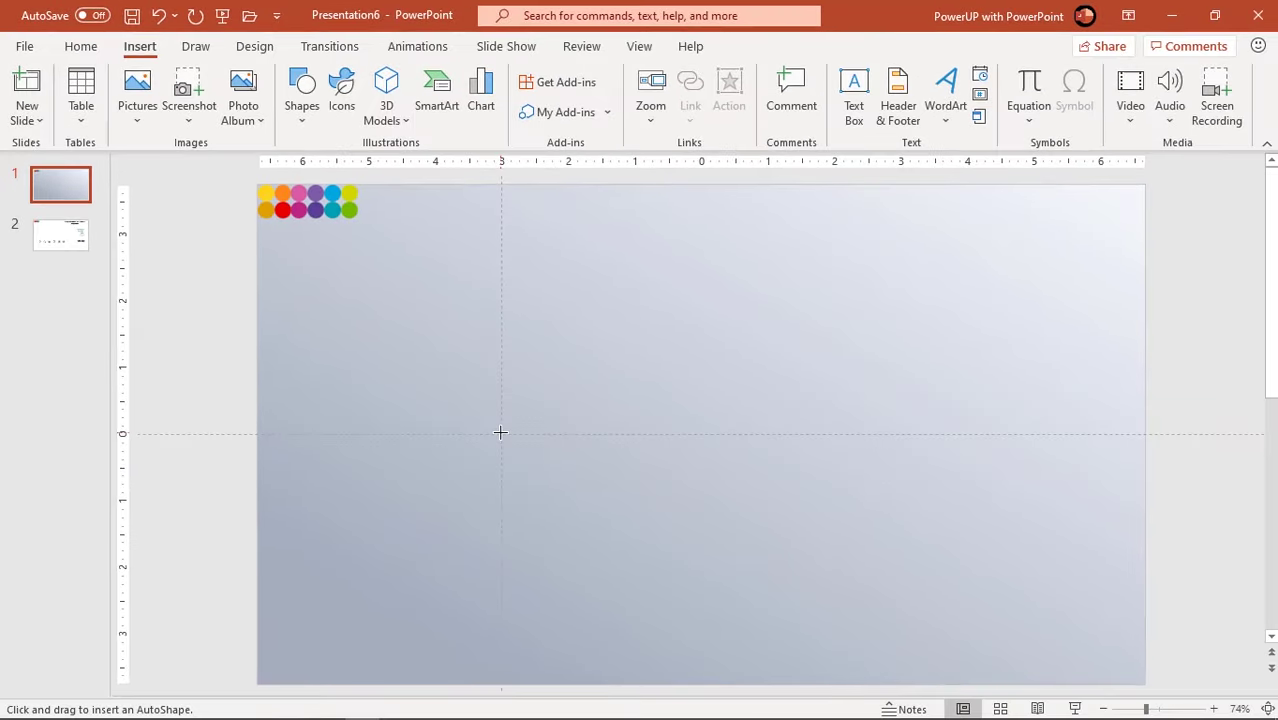
pyautogui.moveTo(501, 432); pyautogui.dragTo(619, 514)
# Step: Make the circle white with no outline
pyautogui.click(495, 95)
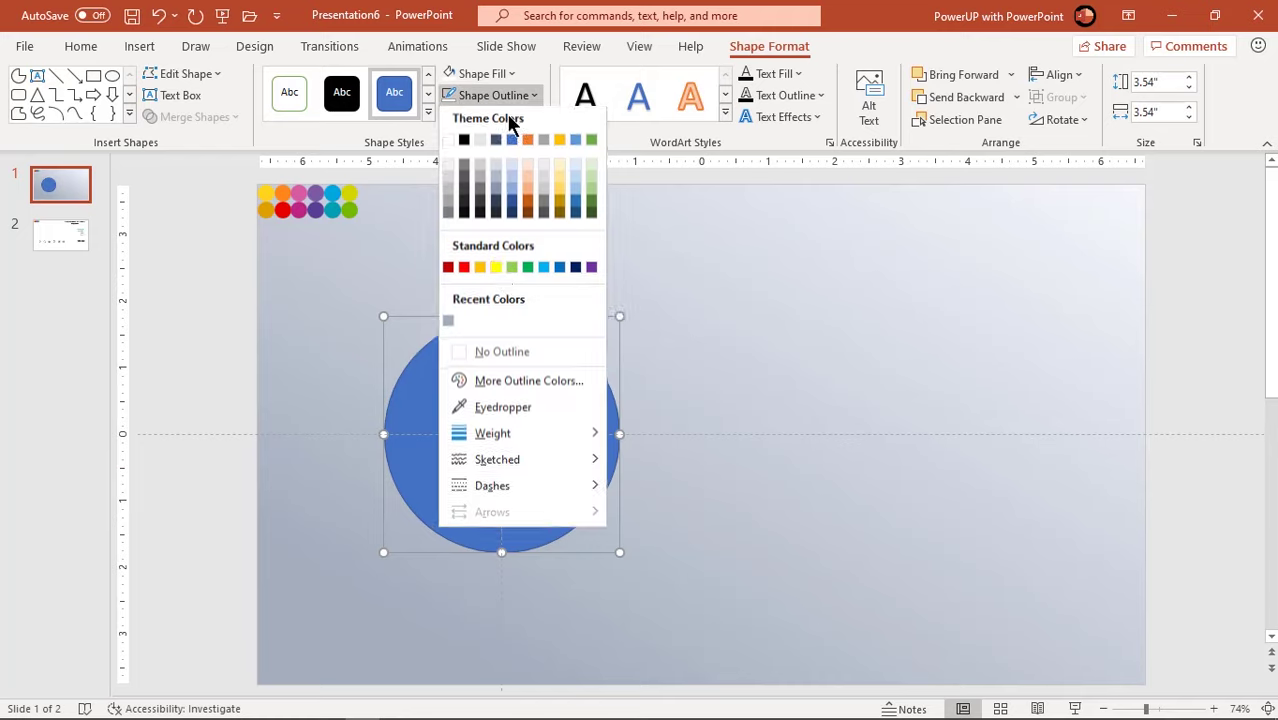
pyautogui.click(493, 348)
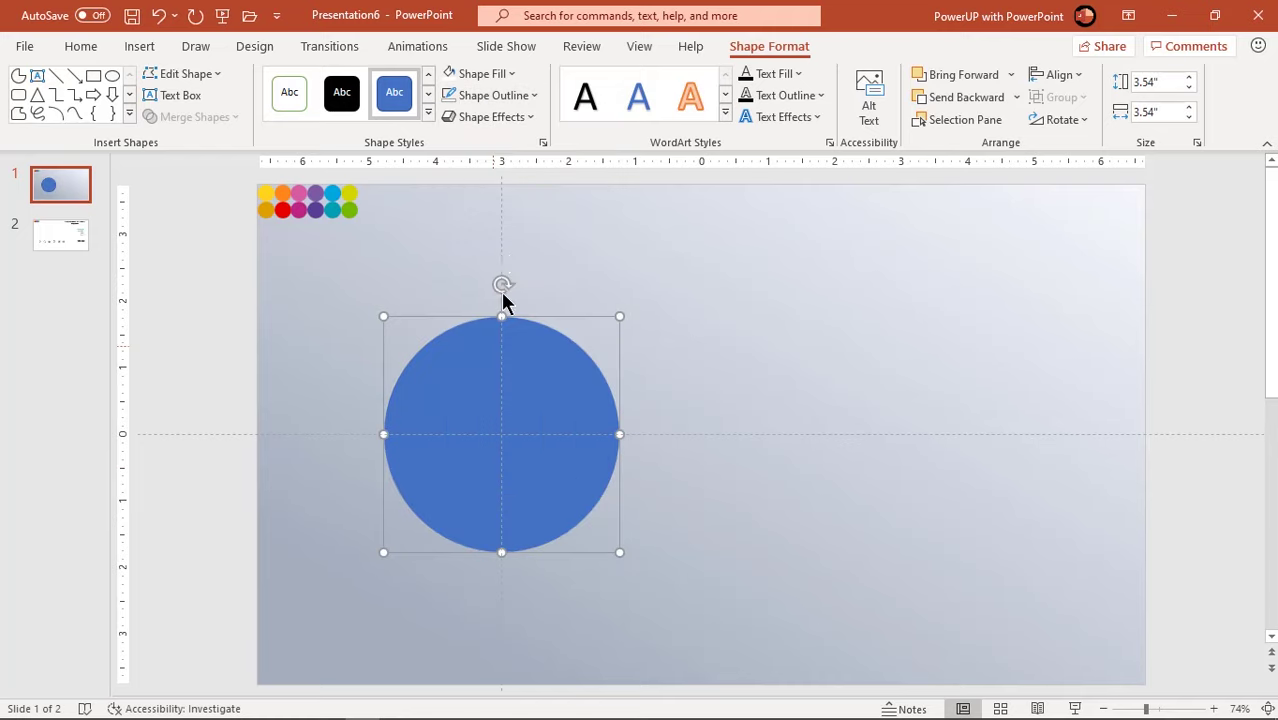
pyautogui.click(505, 77)
pyautogui.click(449, 120)
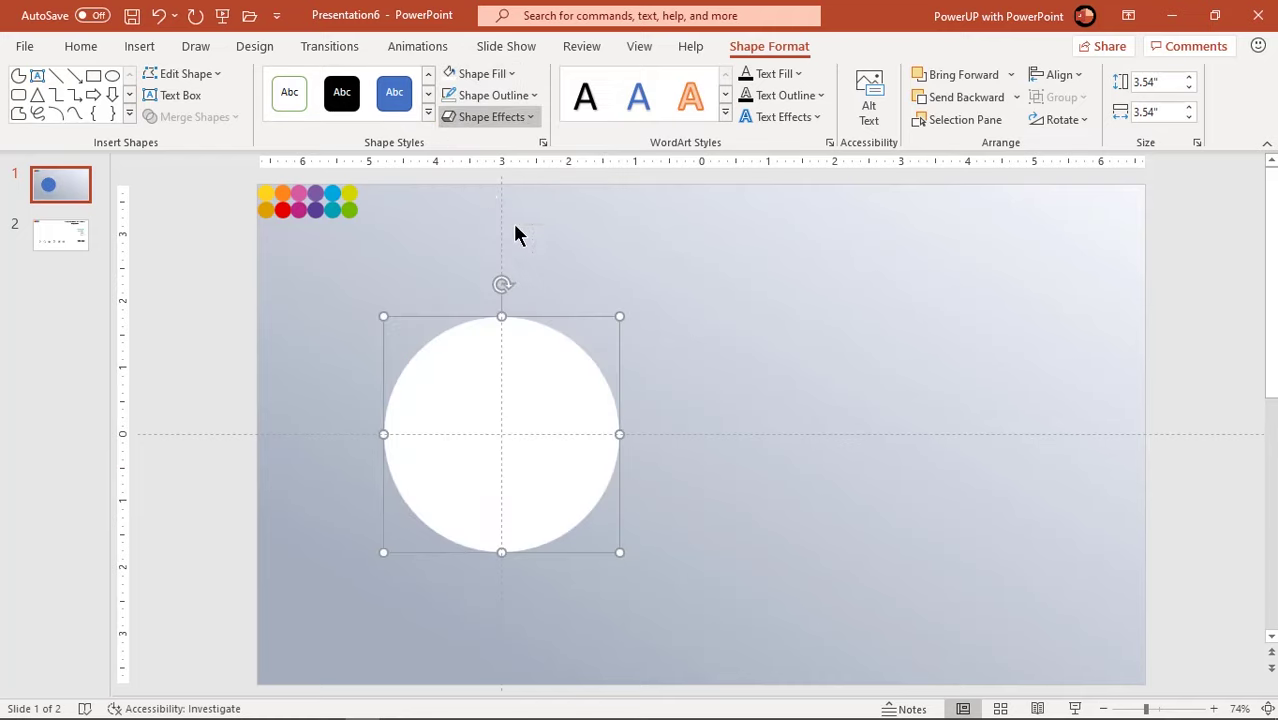
pyautogui.click(739, 418)
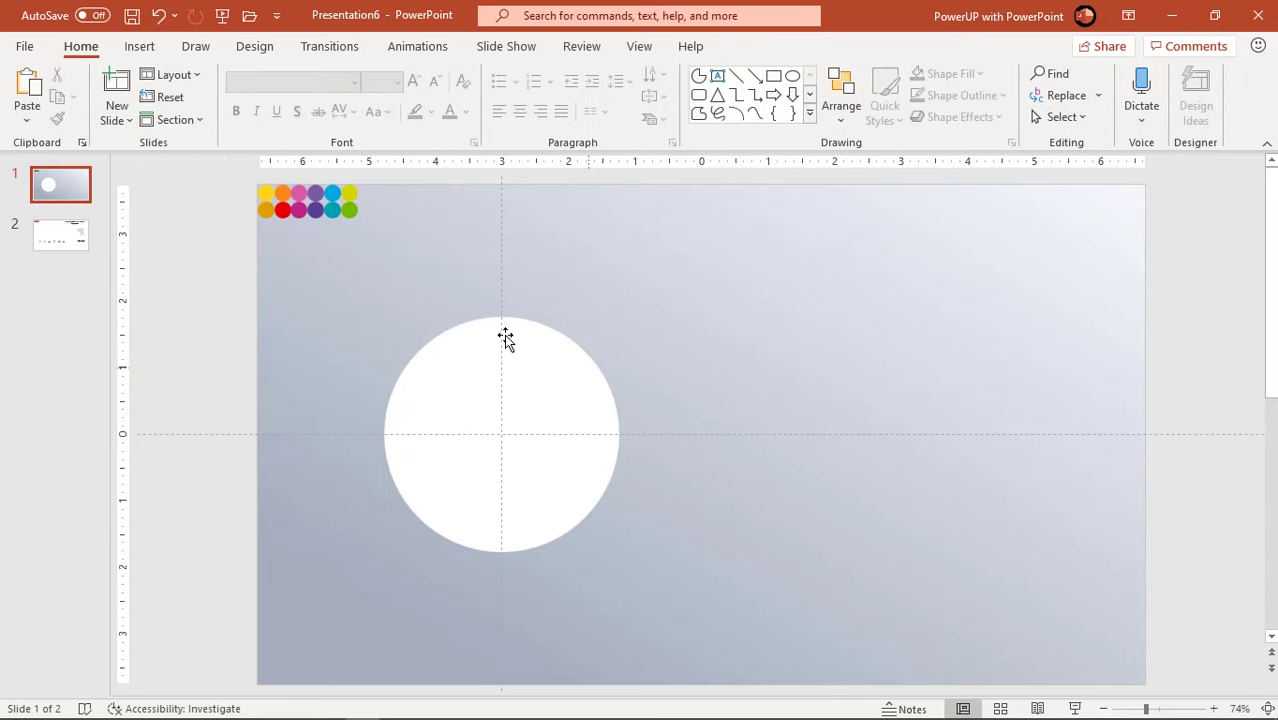
# Step: Draw a black line from the circle's centre straight down
pyautogui.click(139, 46)
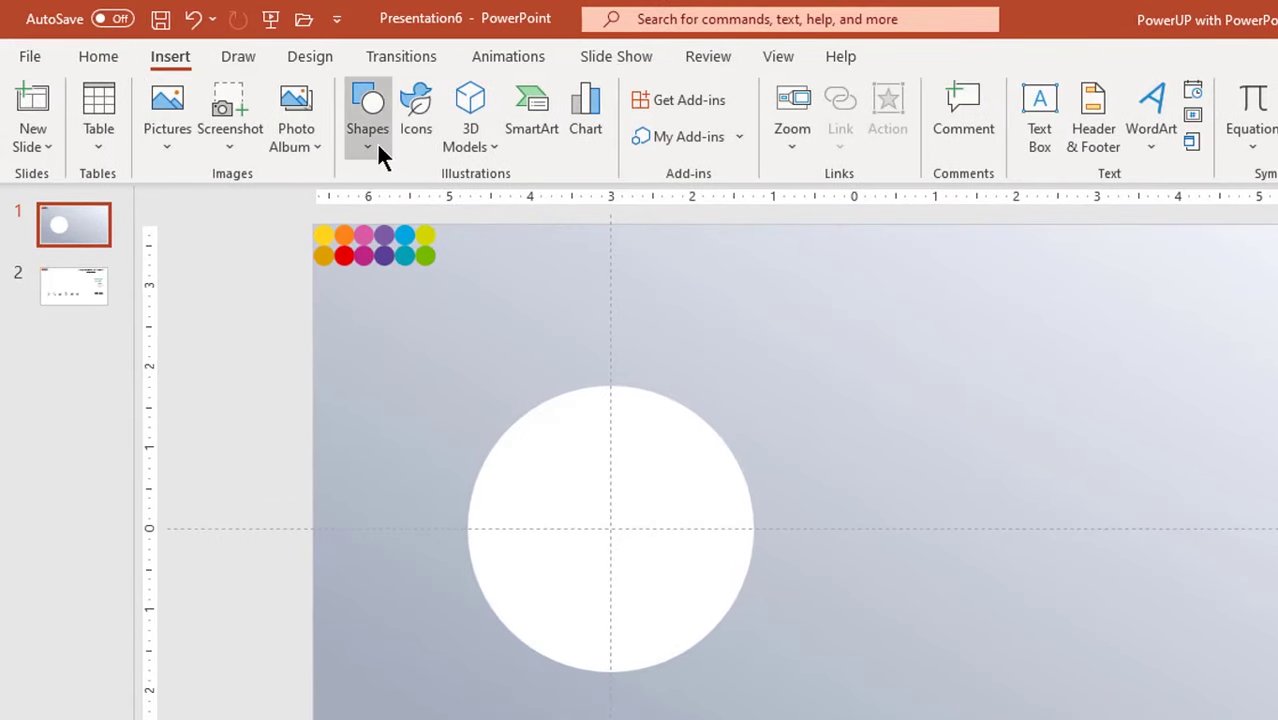
pyautogui.click(372, 160)
pyautogui.click(420, 228)
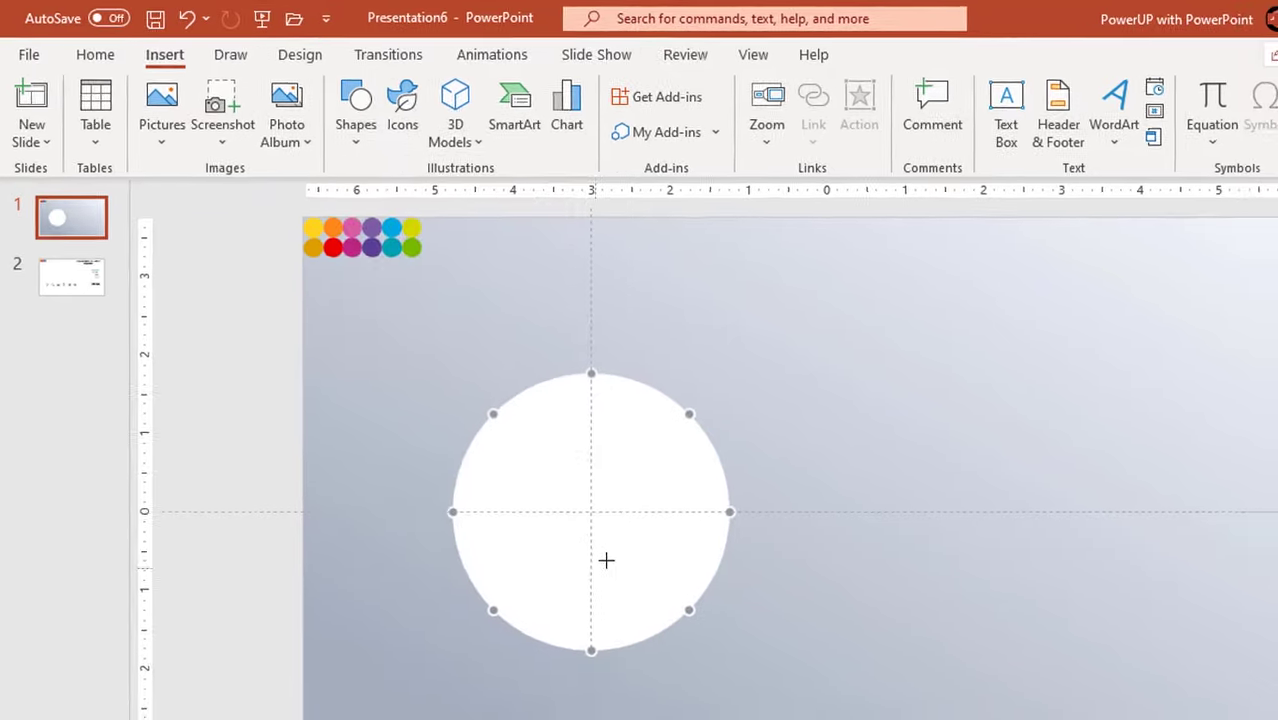
pyautogui.moveTo(500, 434); pyautogui.dragTo(501, 656)
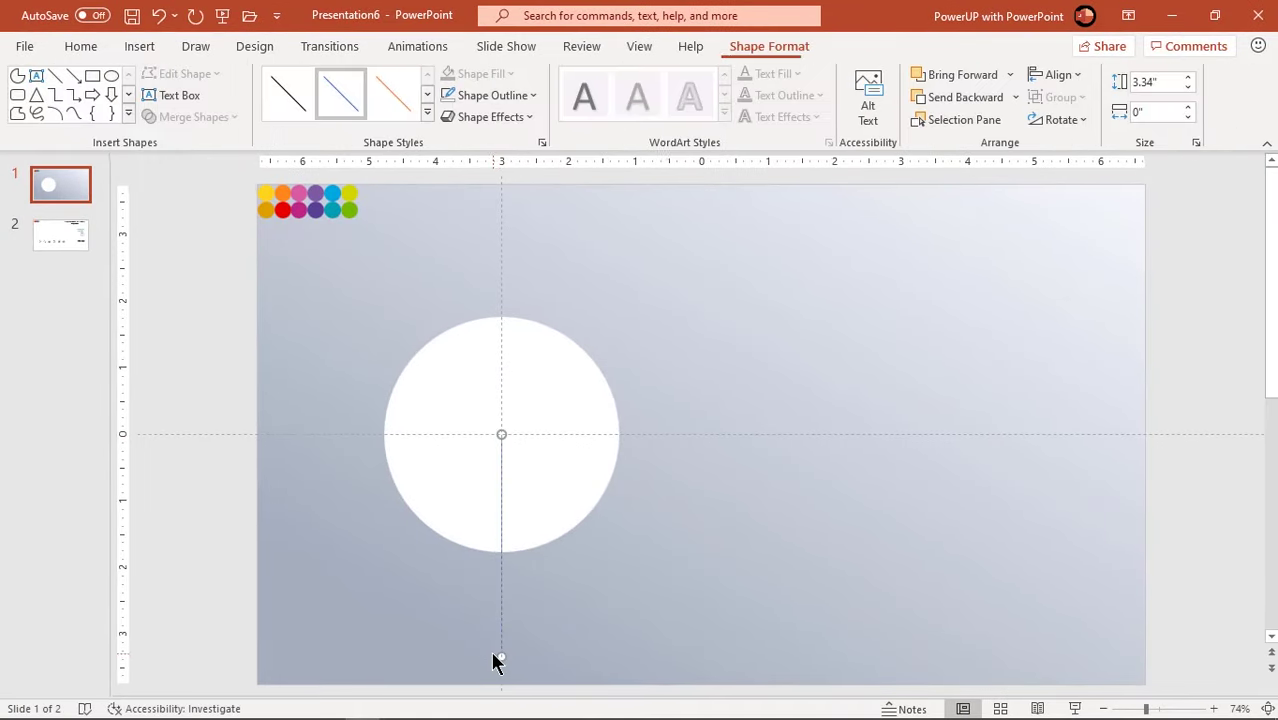
pyautogui.click(508, 97)
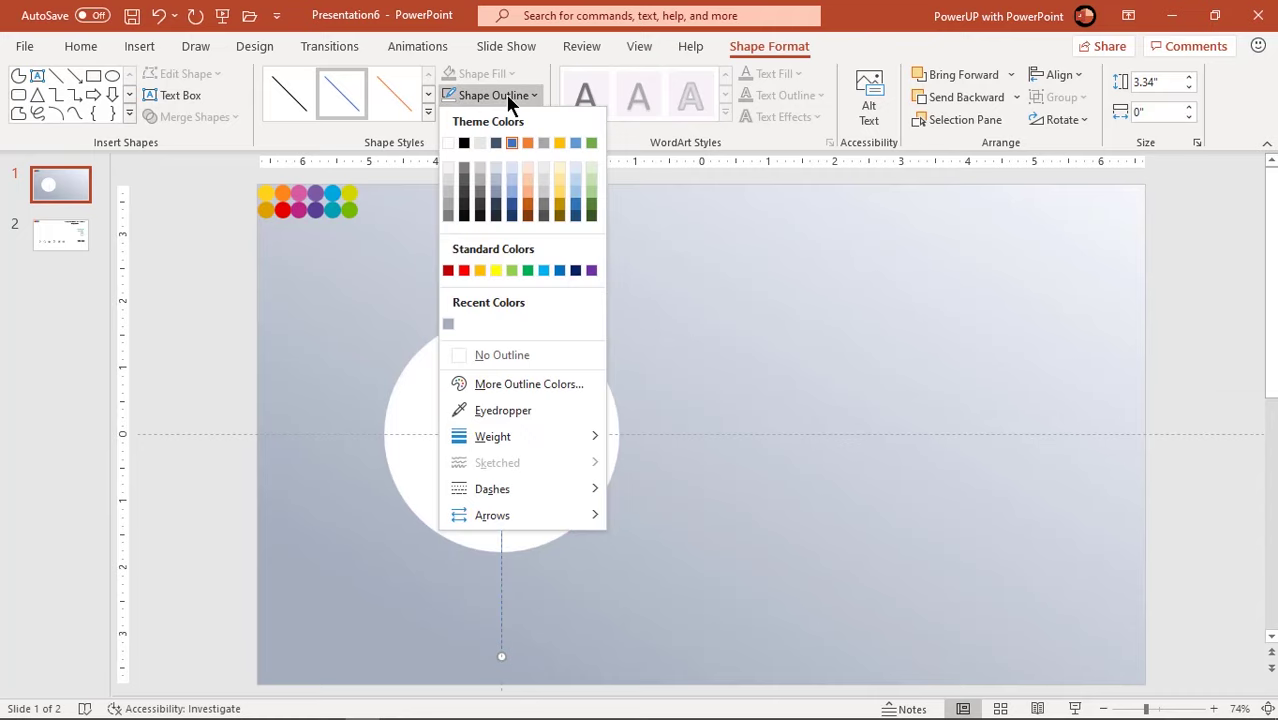
pyautogui.click(464, 143)
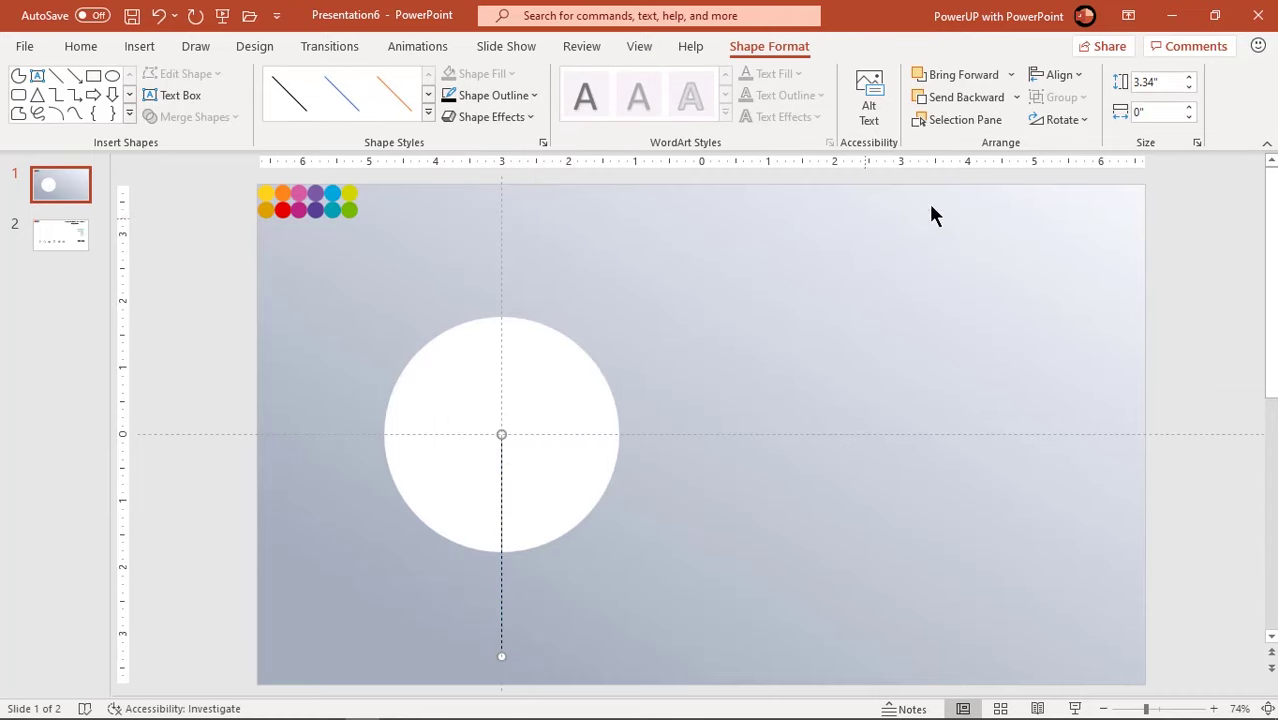
# Step: Rotate the line to -15° and put its top end back on the circle centre
pyautogui.click(1068, 120)
pyautogui.click(1076, 247)
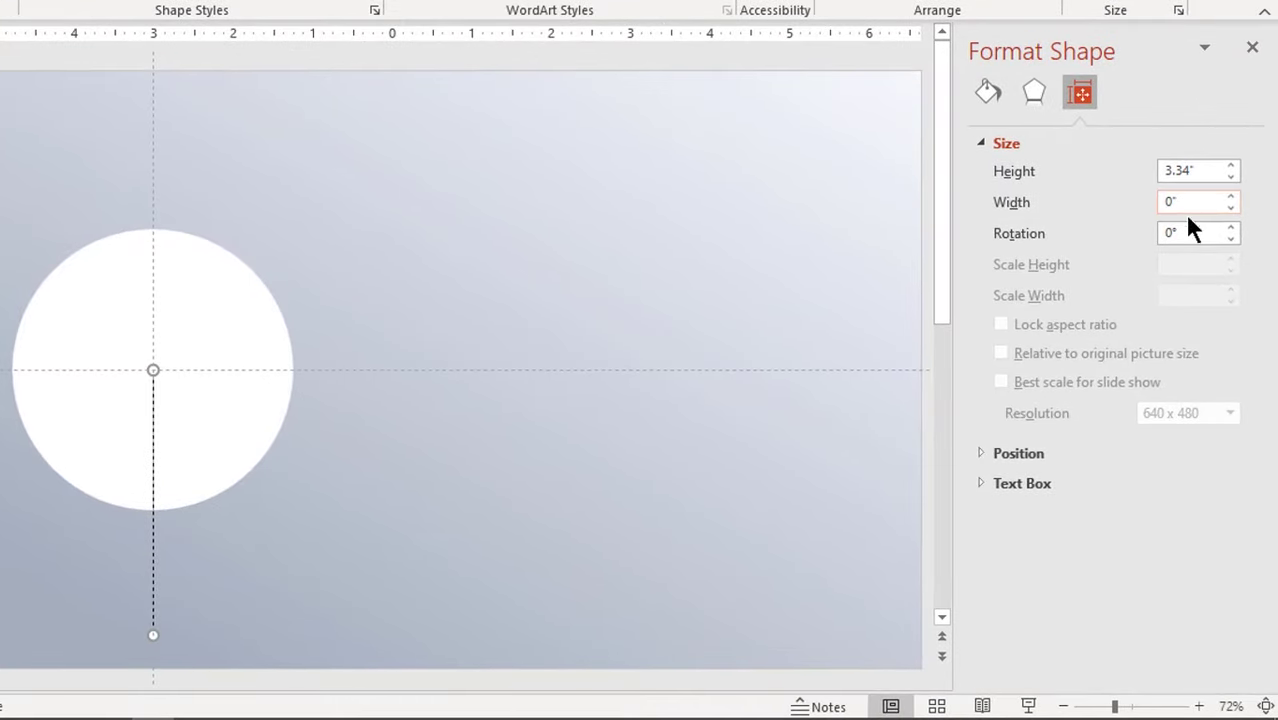
pyautogui.doubleClick(1190, 232)
pyautogui.write('-15')
pyautogui.press('Return')
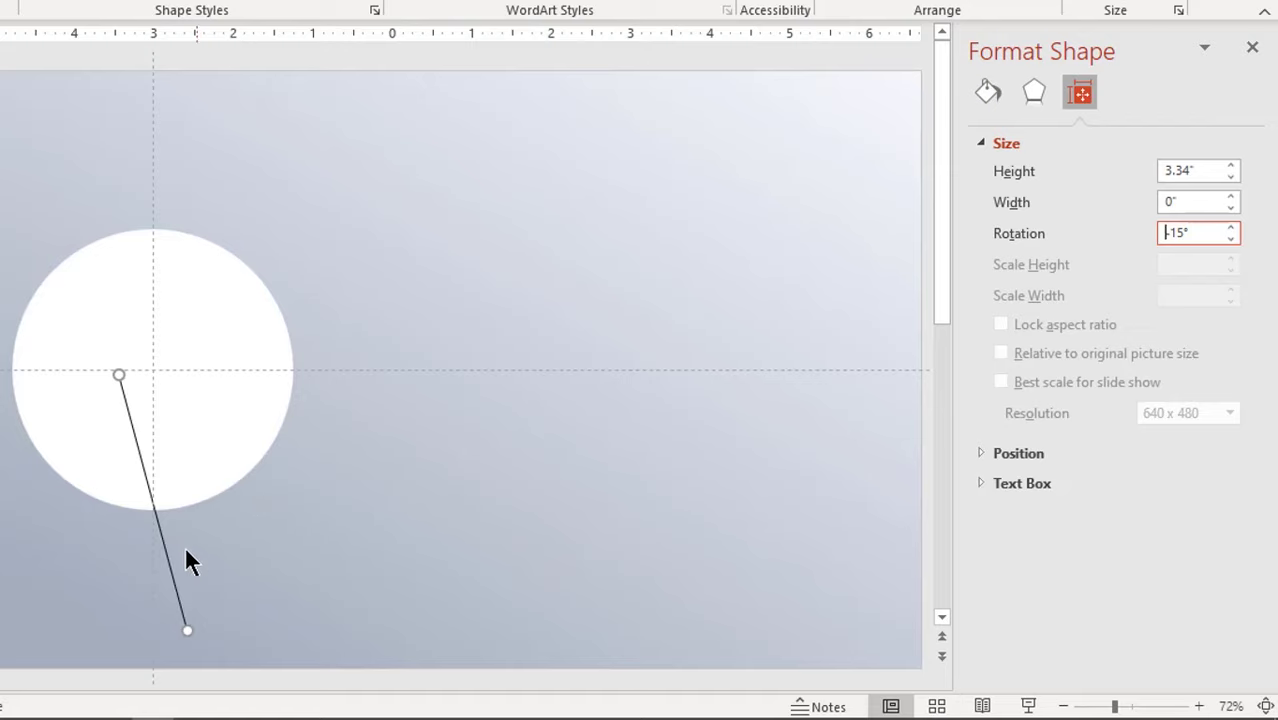
pyautogui.moveTo(170, 562)
pyautogui.mouseDown()
pyautogui.moveTo(201, 554)
pyautogui.moveTo(206, 566)
pyautogui.moveTo(385, 457)
pyautogui.mouseUp()
# Step: Flip the copied line vertically and place it as the 15° ray ending at the circle centre
pyautogui.click(317, 531)
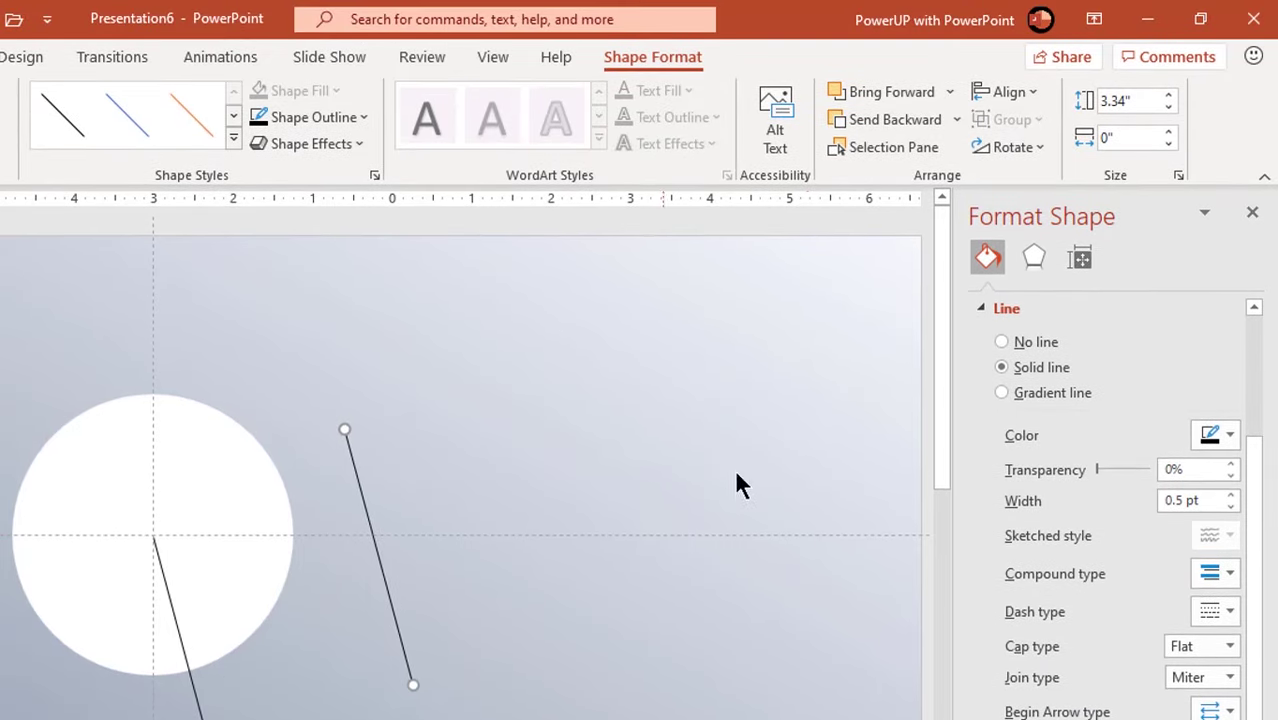
pyautogui.click(1017, 146)
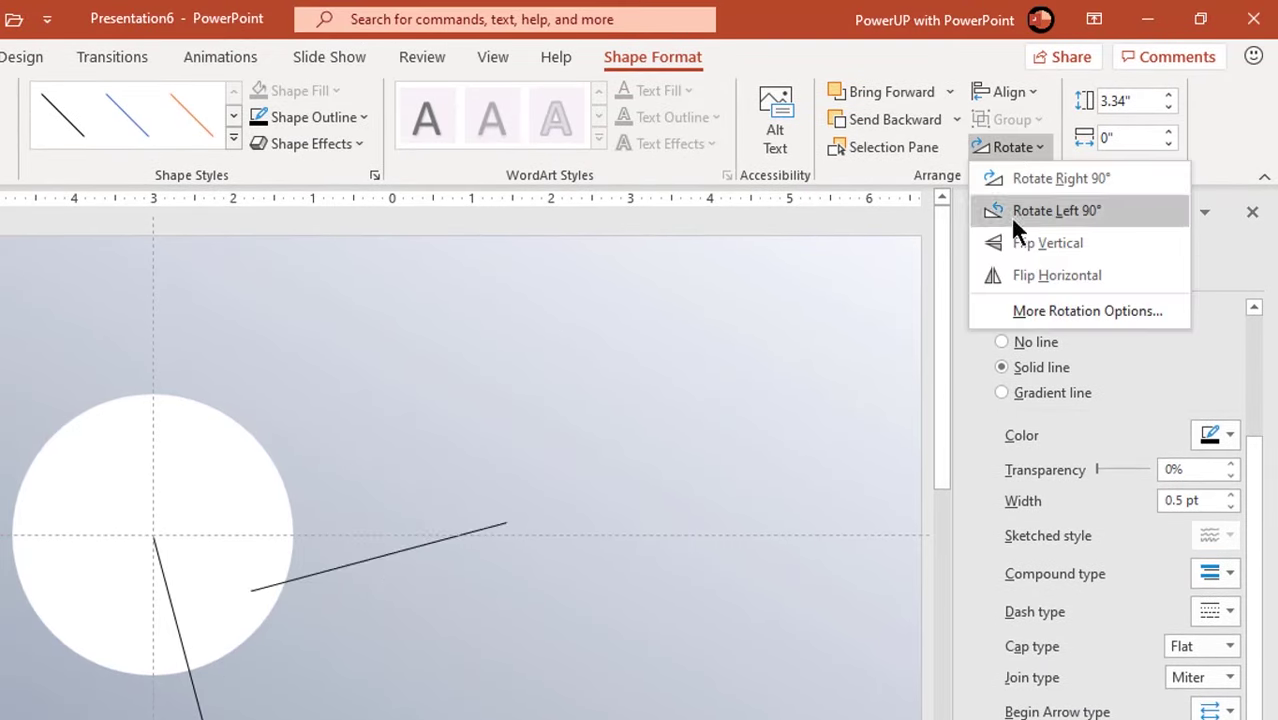
pyautogui.click(1020, 245)
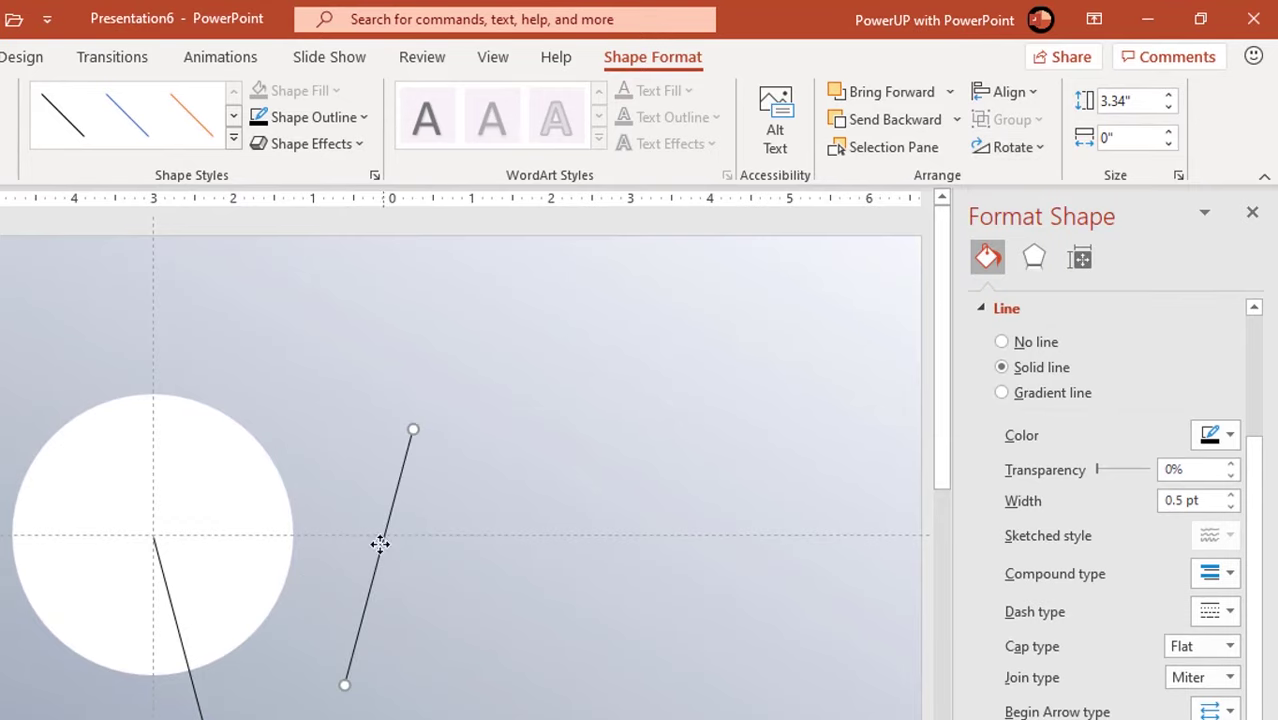
pyautogui.moveTo(384, 545); pyautogui.dragTo(191, 396)
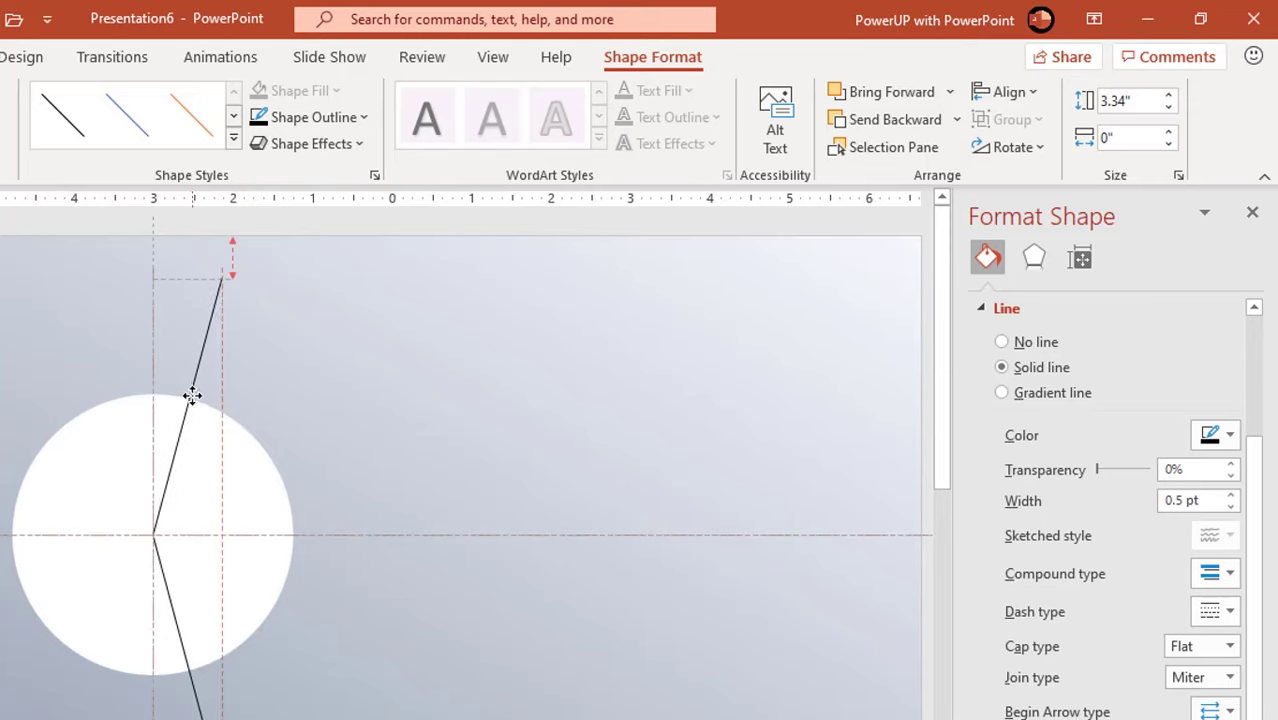
pyautogui.moveTo(192, 396); pyautogui.dragTo(192, 396)
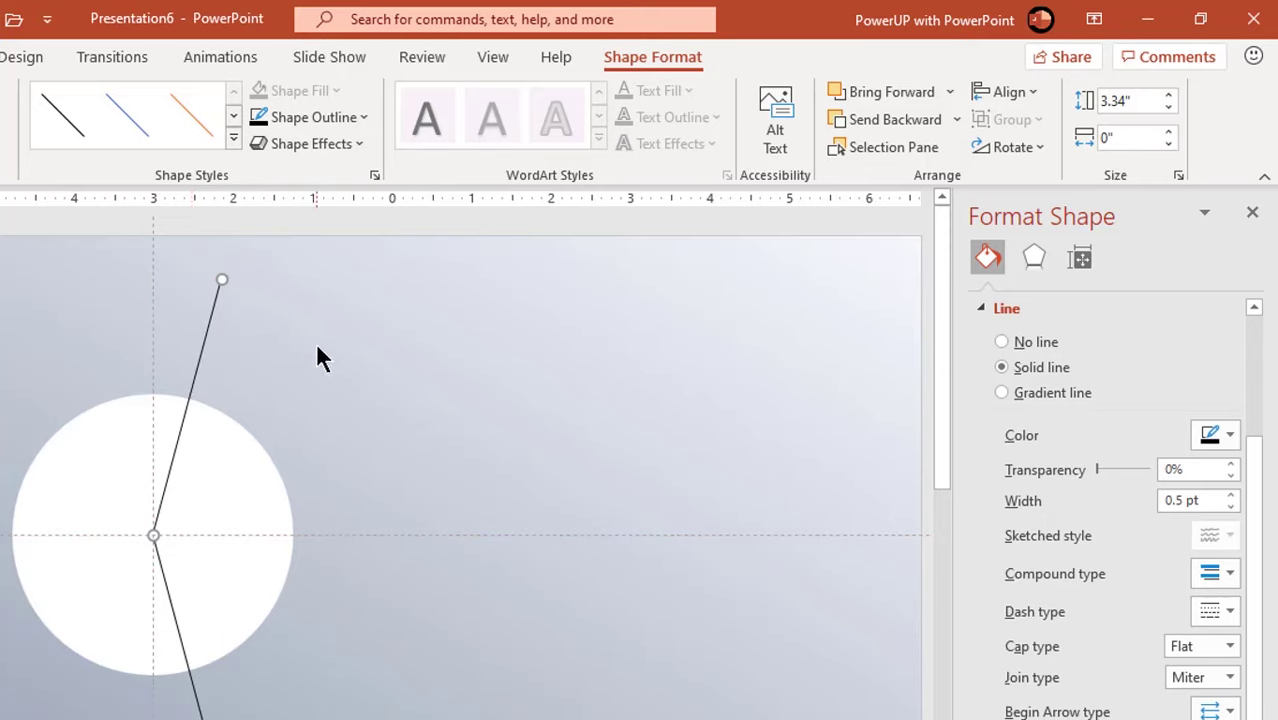
# Step: Copy the line, rotate the copy to 40°, and move it onto the circle centre
pyautogui.click(296, 340)
pyautogui.click(214, 322)
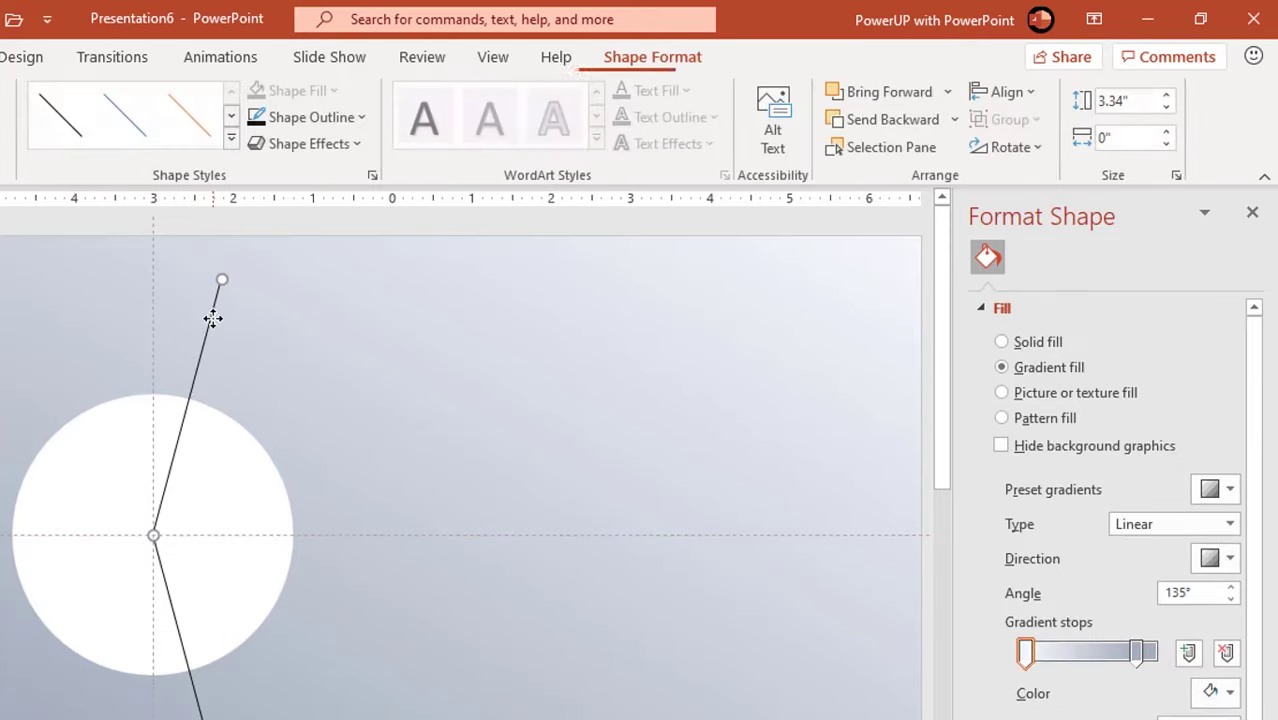
pyautogui.moveTo(214, 322); pyautogui.dragTo(333, 378)
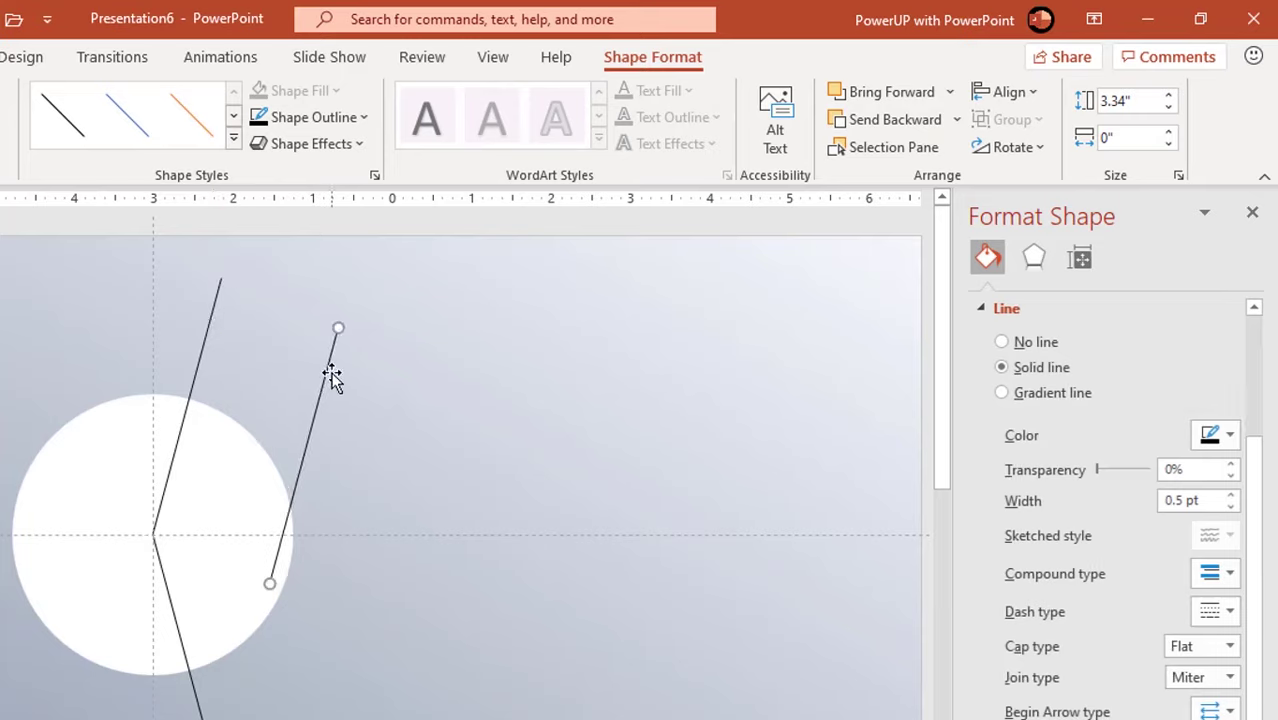
pyautogui.click(1078, 262)
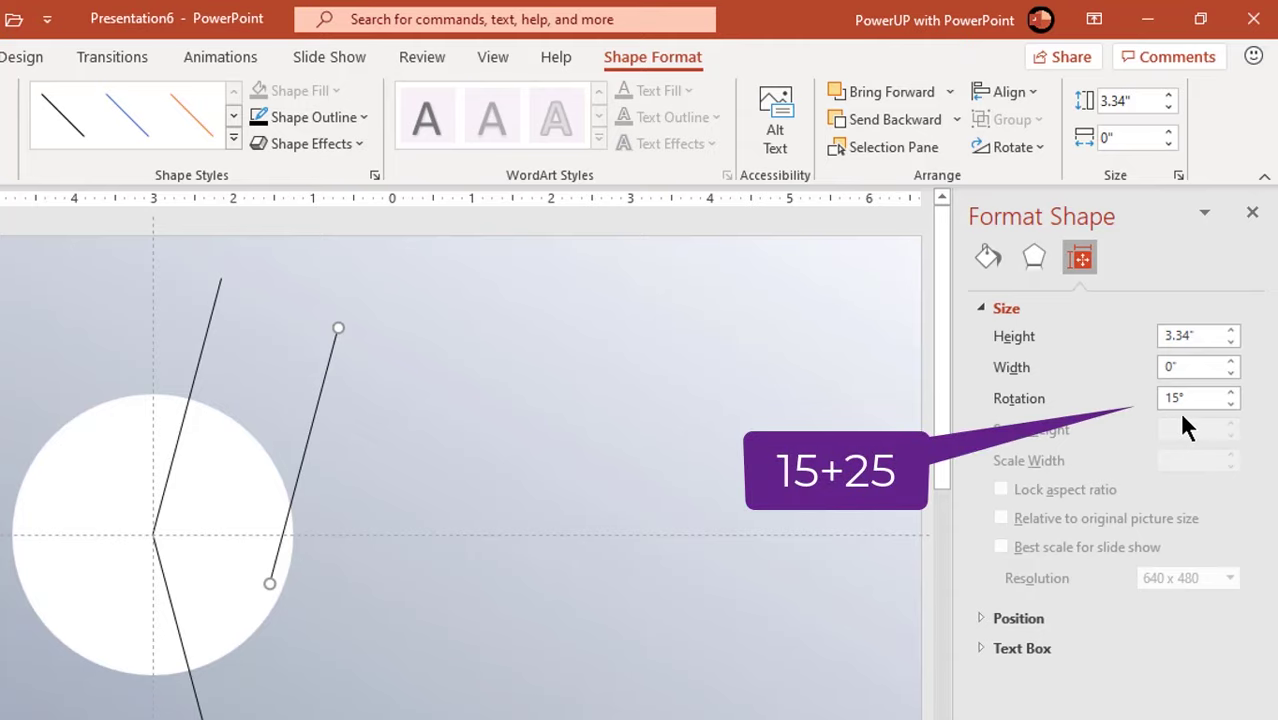
pyautogui.moveTo(1195, 398); pyautogui.dragTo(1128, 396)
pyautogui.write('40')
pyautogui.press('Return')
pyautogui.moveTo(303, 451); pyautogui.dragTo(239, 433)
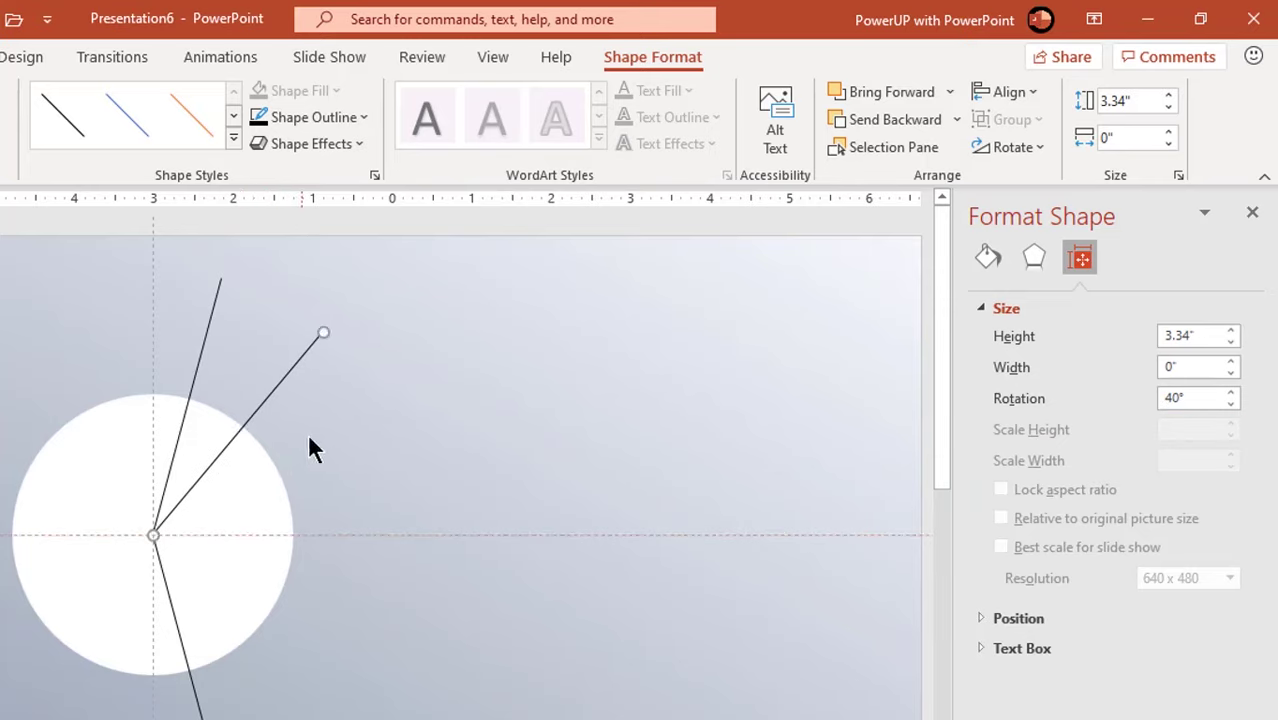
# Step: Add 65° and 90° line copies starting at the circle centre
pyautogui.hotkey('ctrl', 'd')
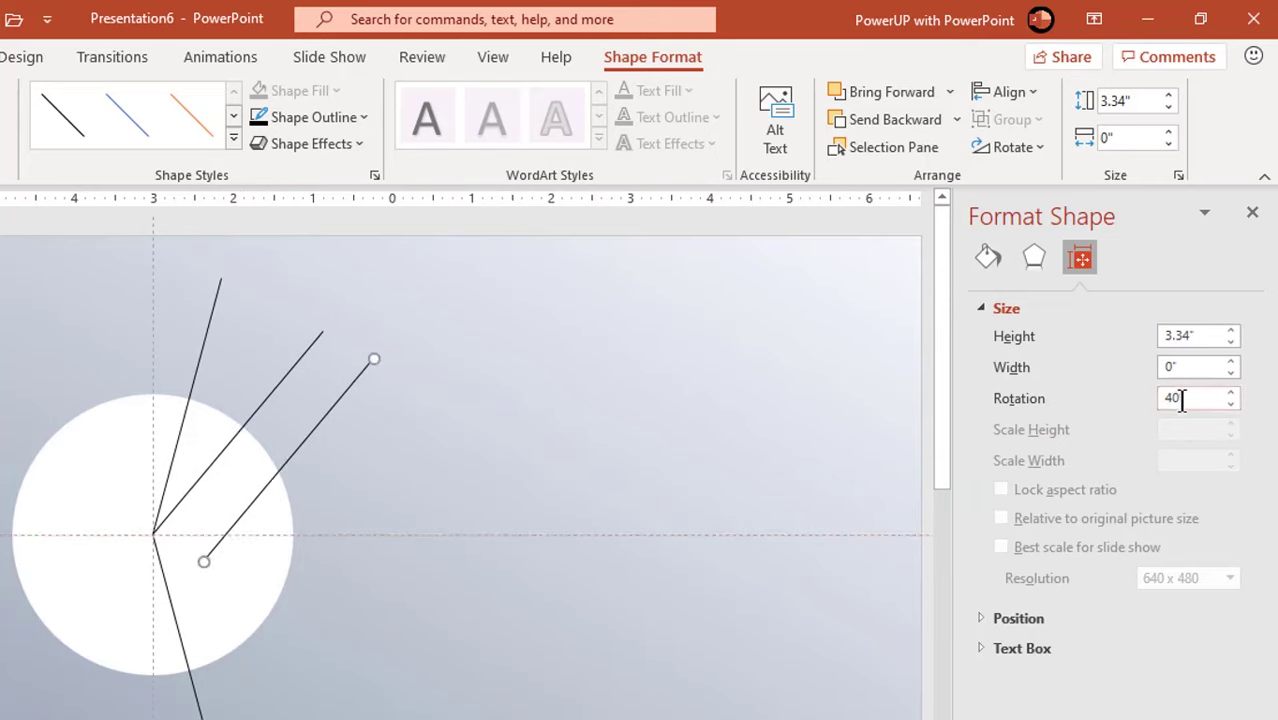
pyautogui.doubleClick(1181, 399)
pyautogui.write('65')
pyautogui.press('Return')
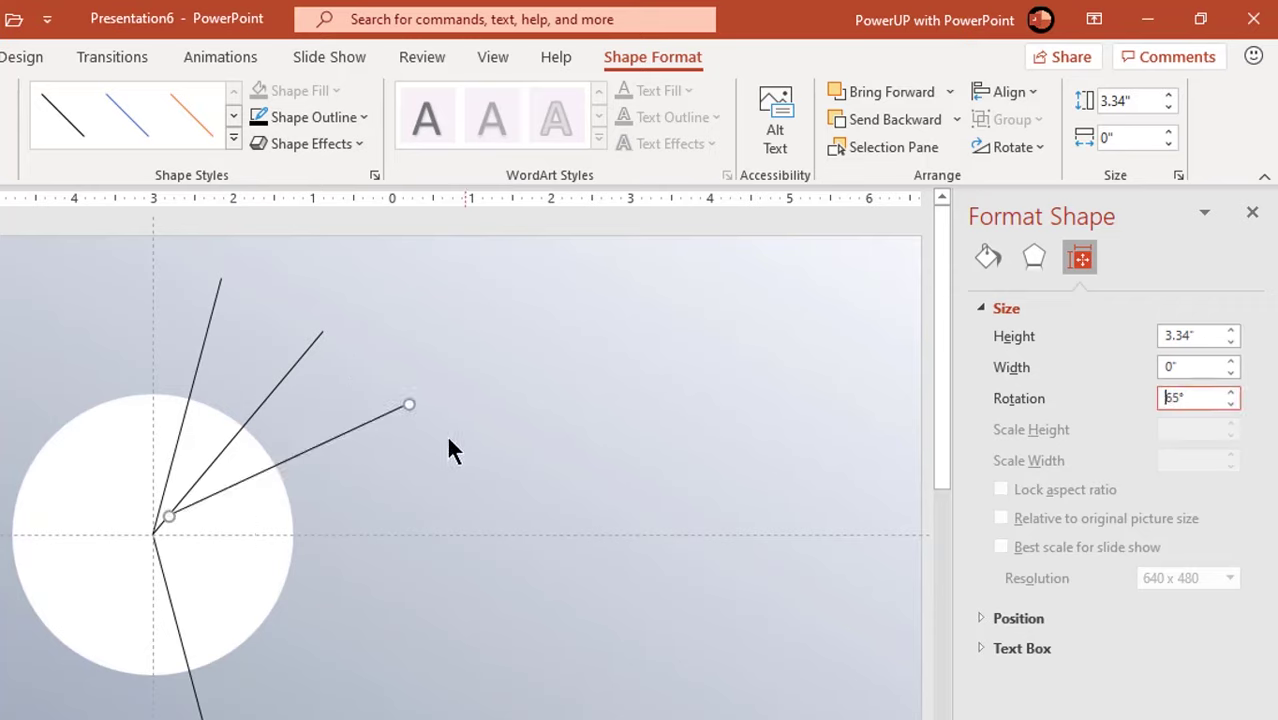
pyautogui.moveTo(374, 427); pyautogui.dragTo(358, 446)
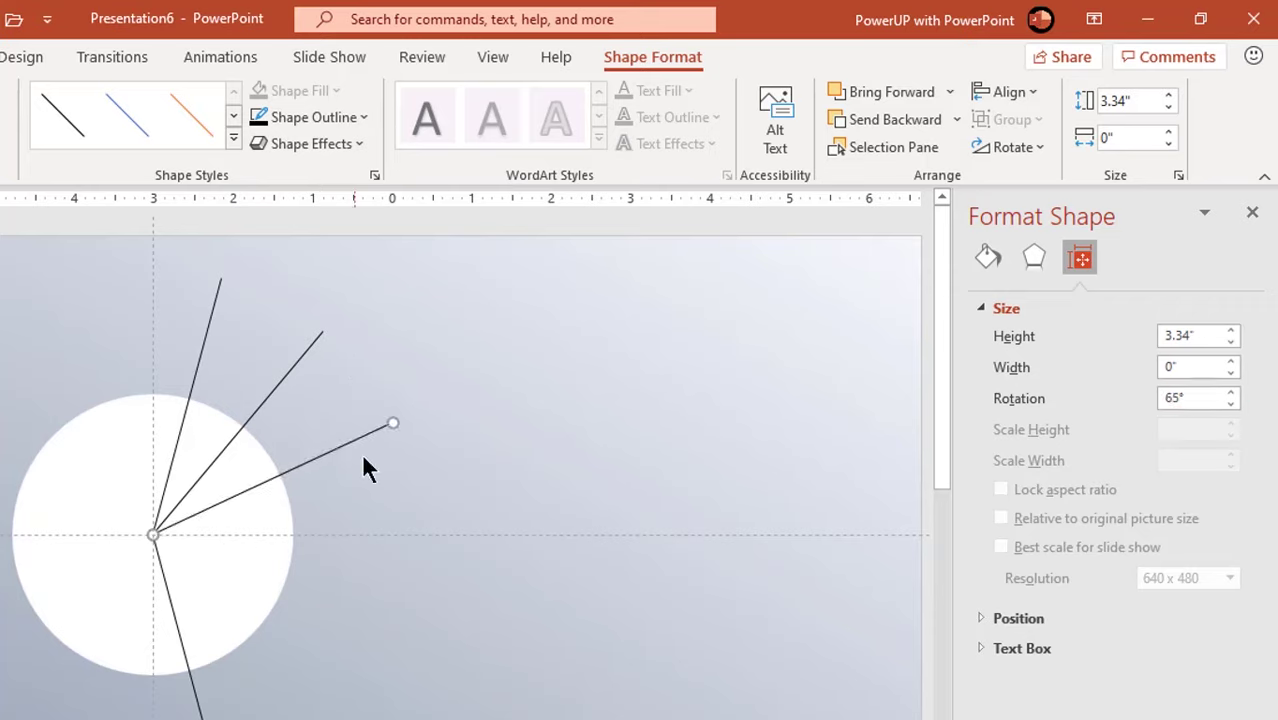
pyautogui.hotkey('ctrl', 'd')
pyautogui.doubleClick(1183, 398)
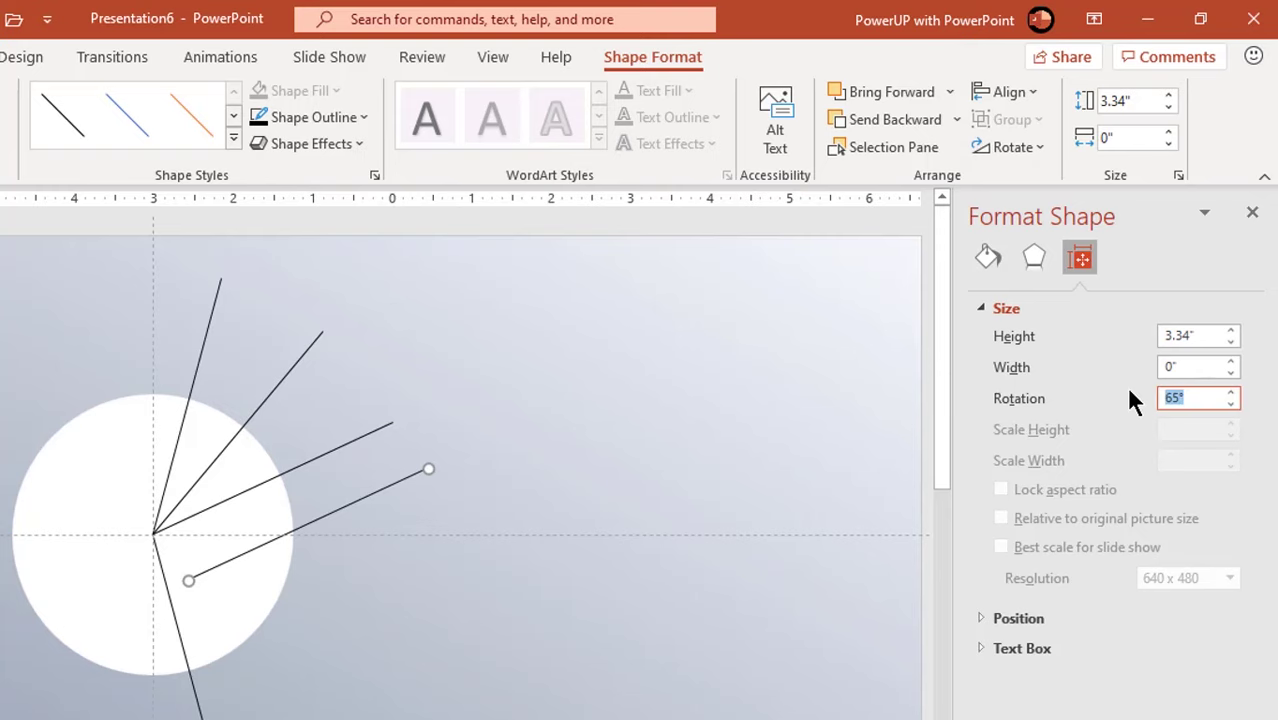
pyautogui.write('90')
pyautogui.press('Return')
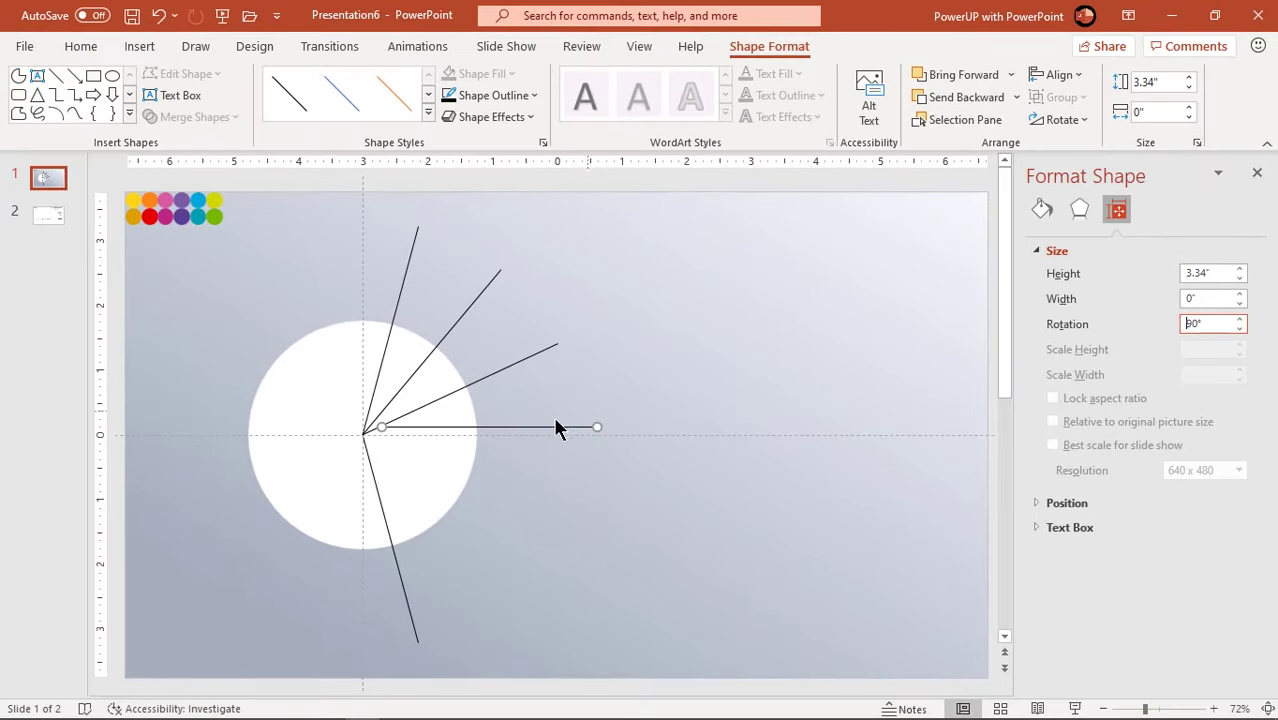
pyautogui.moveTo(539, 428); pyautogui.dragTo(530, 435)
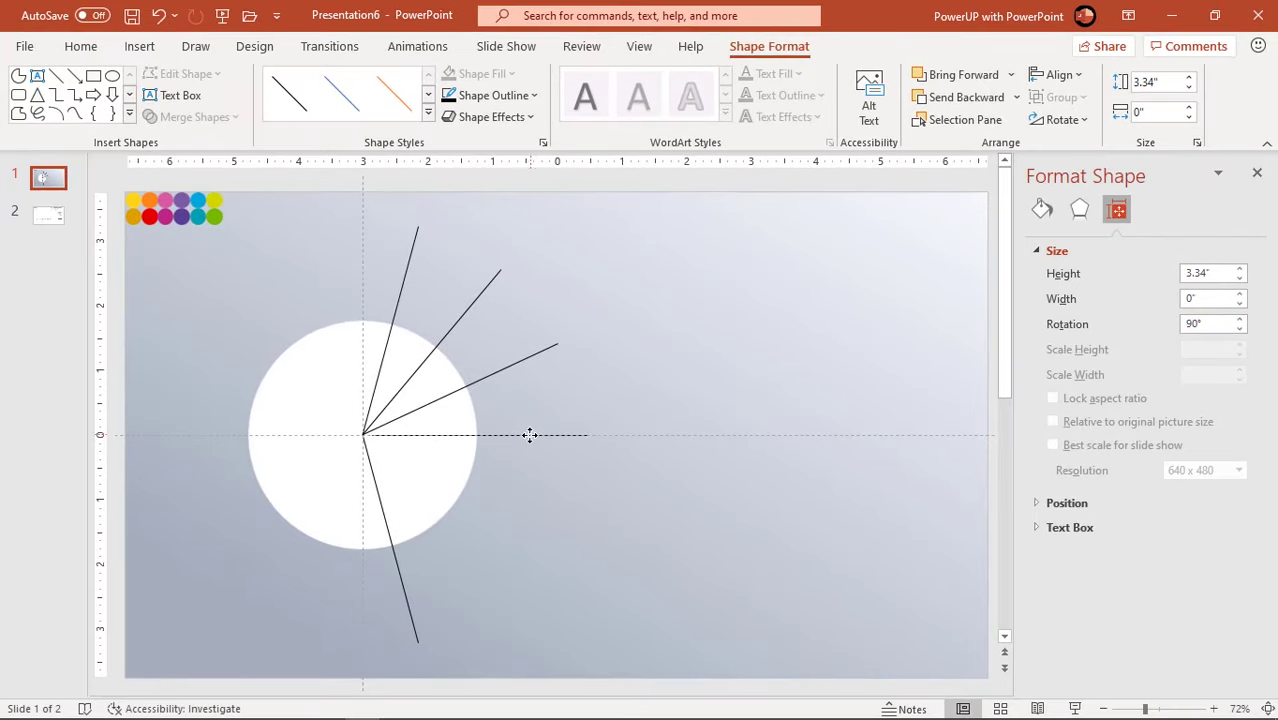
# Step: Add 115° and 140° line copies starting at the circle centre
pyautogui.doubleClick(1210, 323)
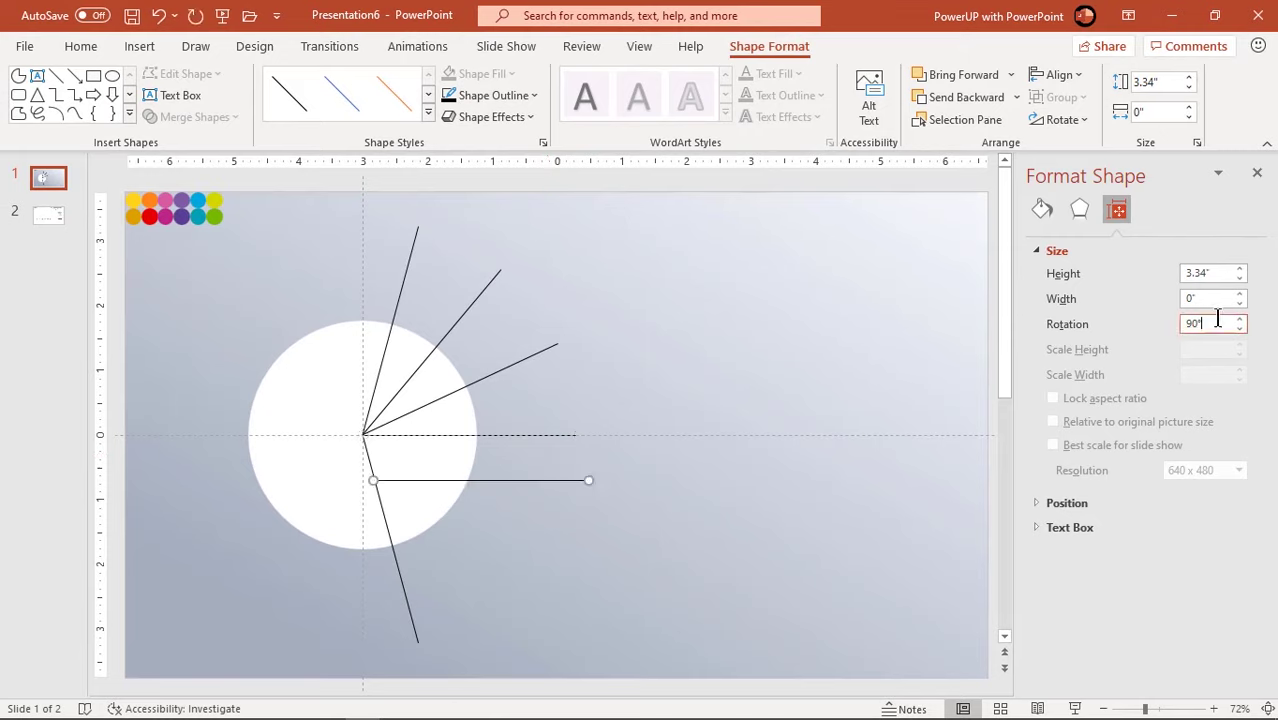
pyautogui.write('115')
pyautogui.press('Return')
pyautogui.moveTo(518, 502); pyautogui.dragTo(491, 499)
pyautogui.hotkey('ctrl', 'd')
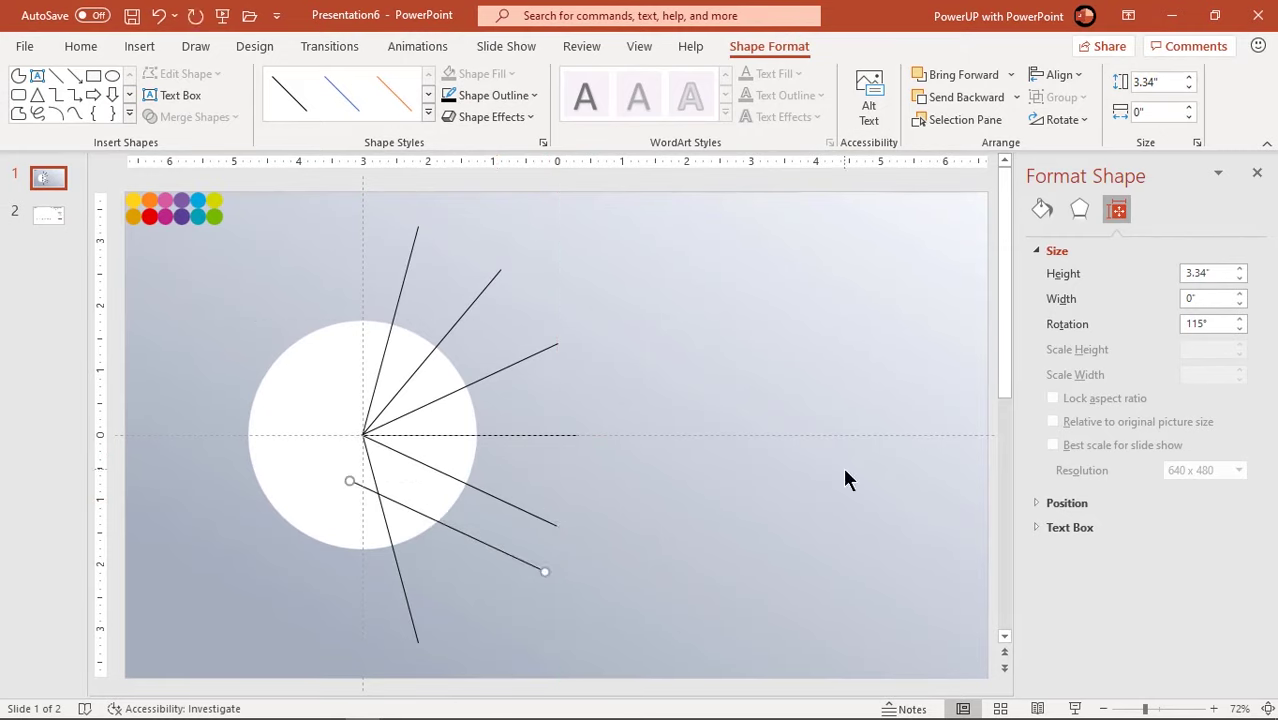
pyautogui.doubleClick(1210, 323)
pyautogui.write('140')
pyautogui.press('Return')
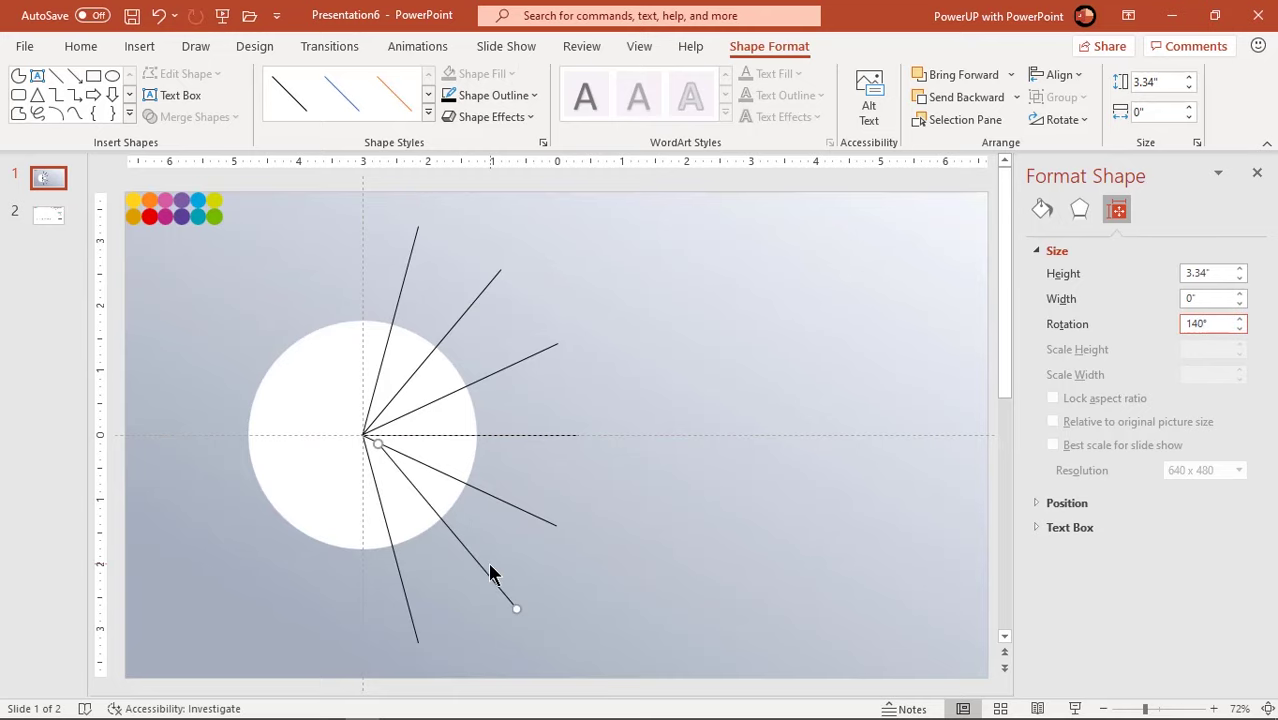
pyautogui.moveTo(491, 571); pyautogui.dragTo(469, 556)
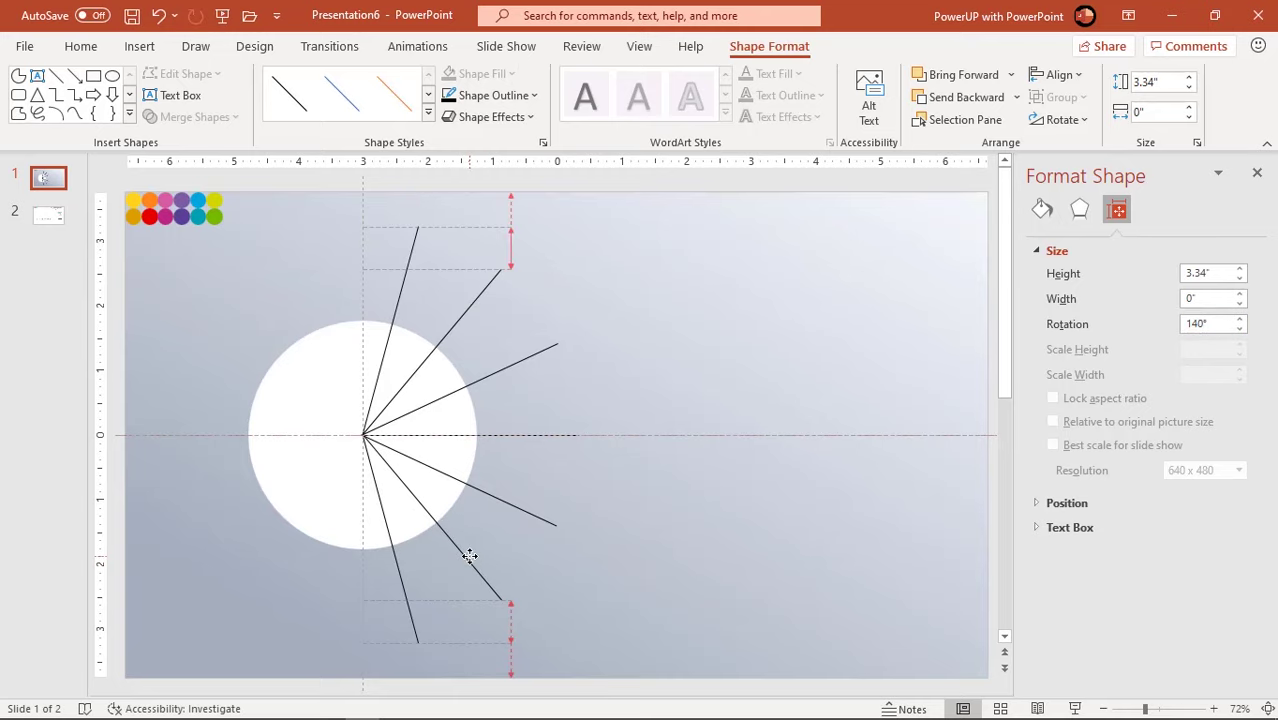
# Step: Nudge the 115° line so it meets the circle centre exactly
pyautogui.keyDown('ctrl'); pyautogui.scroll(10, 437, 536); pyautogui.keyUp('ctrl')
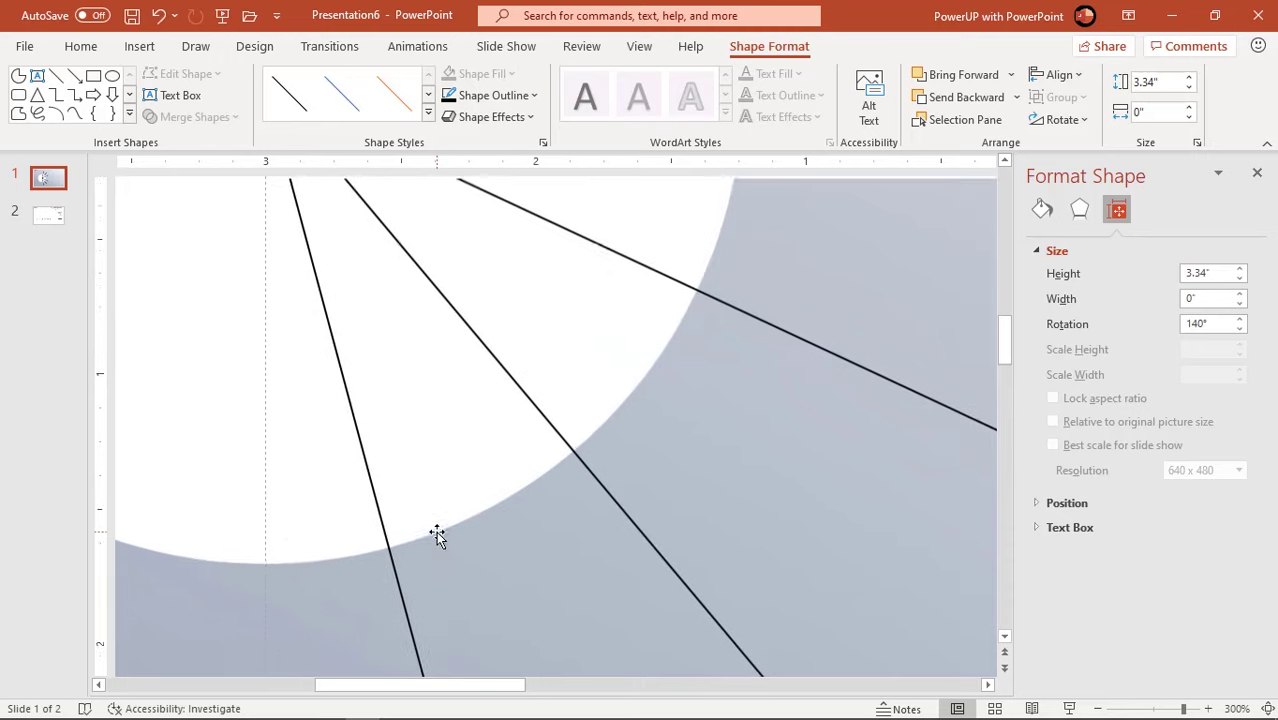
pyautogui.scroll(2, 437, 536)
pyautogui.scroll(2, 437, 536)
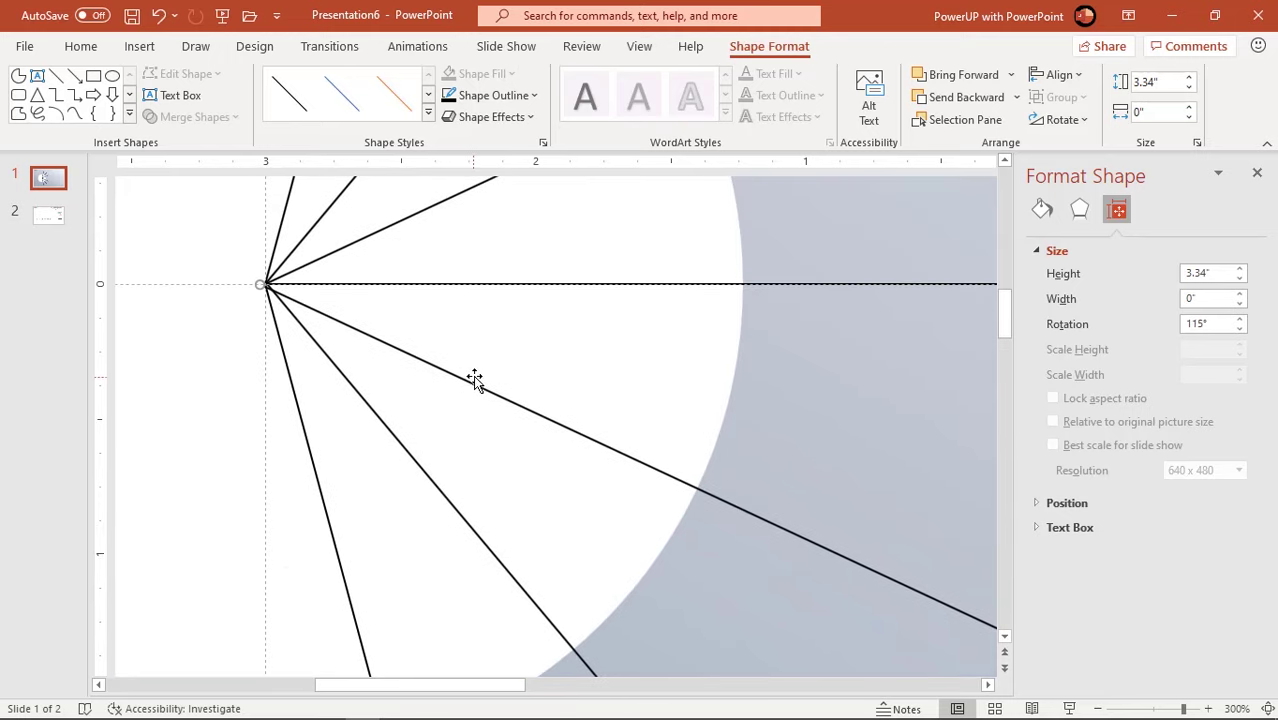
pyautogui.moveTo(487, 392); pyautogui.dragTo(496, 389)
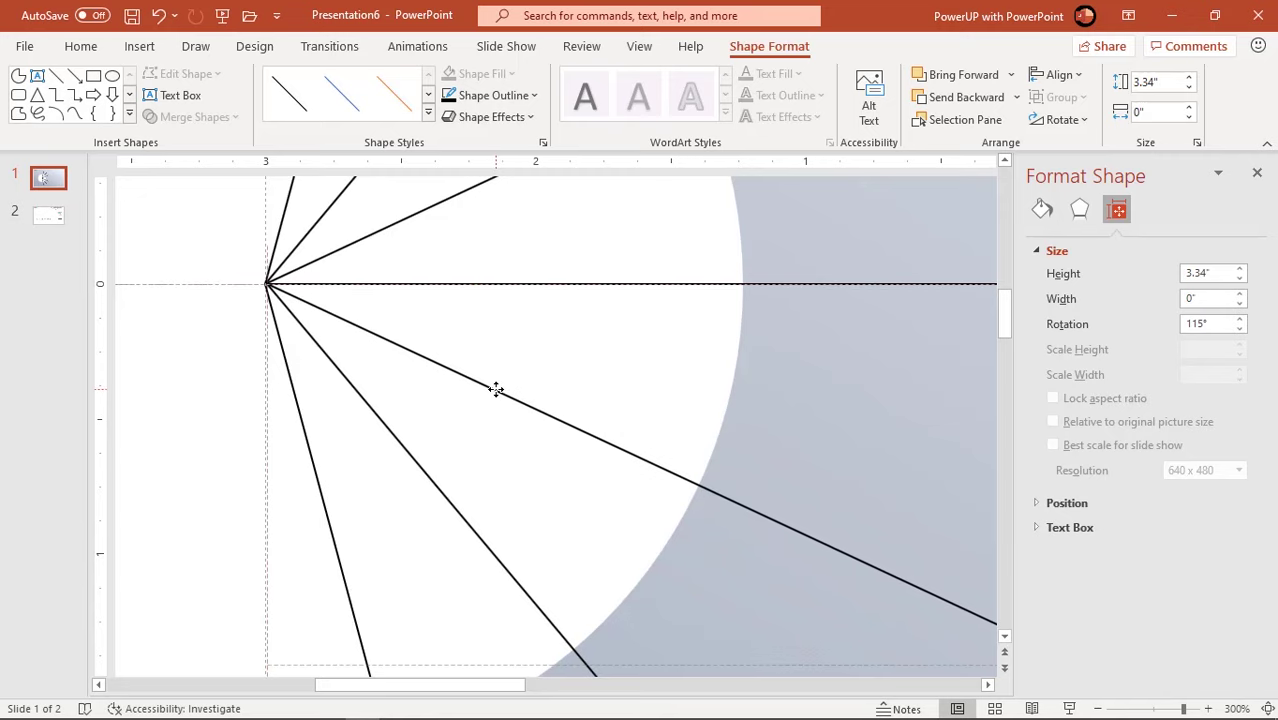
pyautogui.keyDown('ctrl'); pyautogui.scroll(-5, 508, 448); pyautogui.keyUp('ctrl')
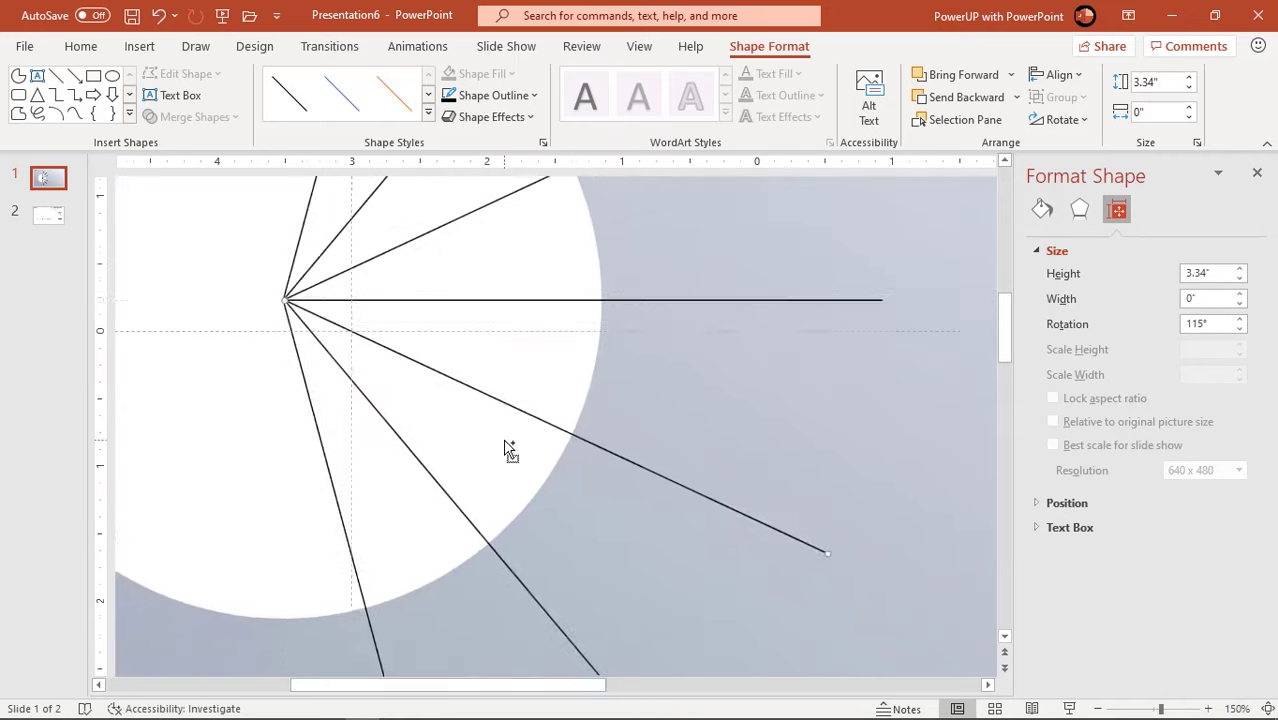
pyautogui.click(665, 411)
pyautogui.keyDown('ctrl'); pyautogui.scroll(-2, 666, 411); pyautogui.keyUp('ctrl')
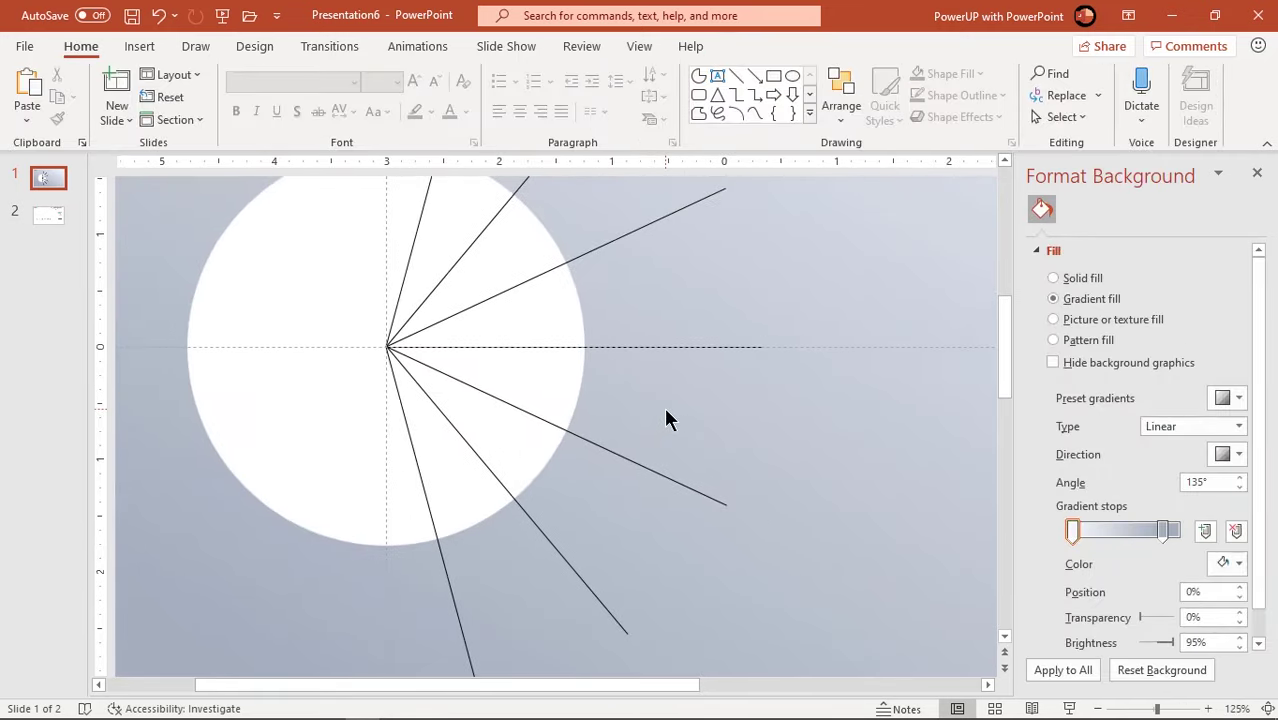
pyautogui.keyDown('ctrl'); pyautogui.scroll(-3, 665, 418); pyautogui.keyUp('ctrl')
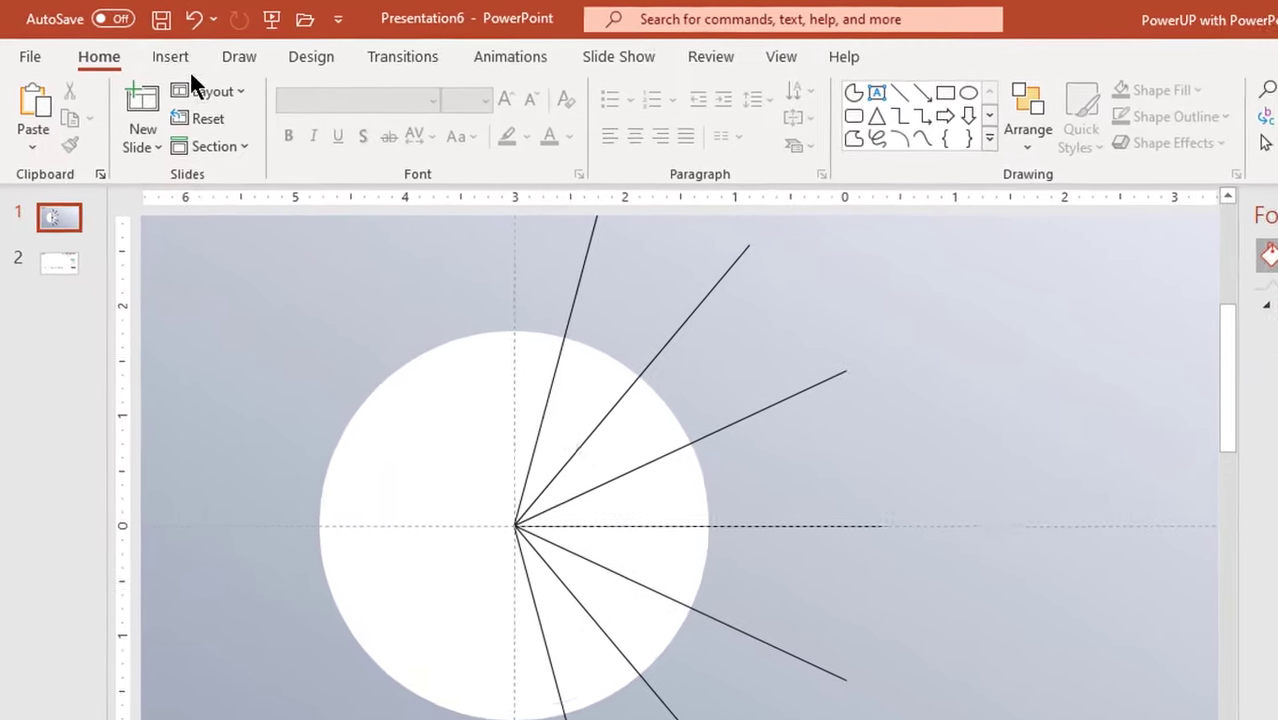
# Step: Draw a partial circle right of the white circle and narrow it into a thin wedge
pyautogui.click(184, 60)
pyautogui.click(361, 142)
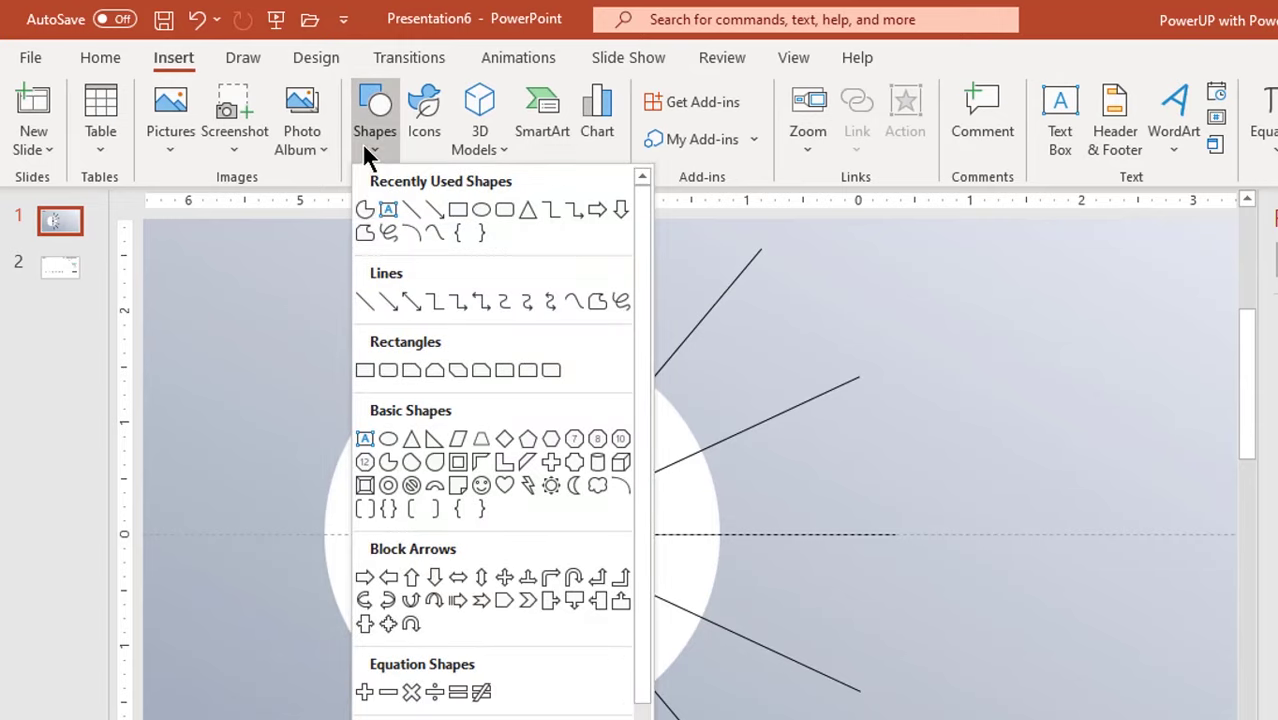
pyautogui.click(382, 461)
pyautogui.moveTo(567, 206); pyautogui.dragTo(783, 426)
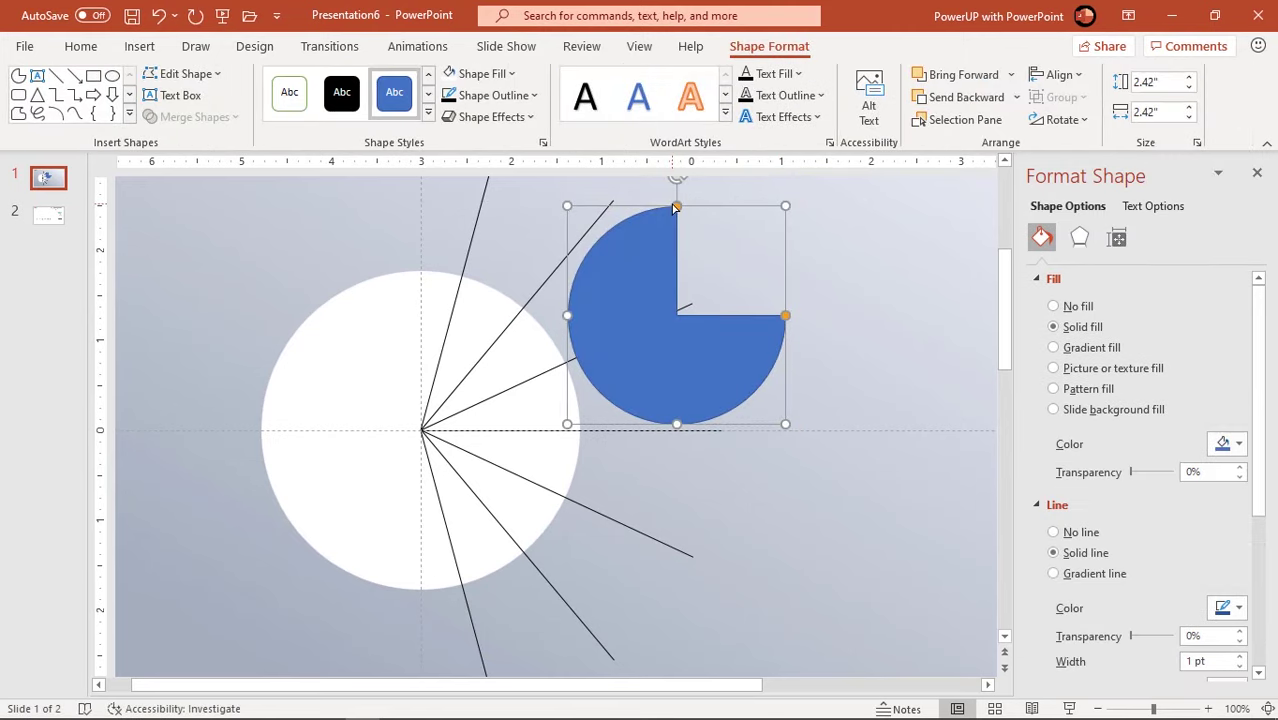
pyautogui.moveTo(677, 206)
pyautogui.mouseDown()
pyautogui.moveTo(712, 410)
pyautogui.moveTo(712, 390)
pyautogui.mouseUp()
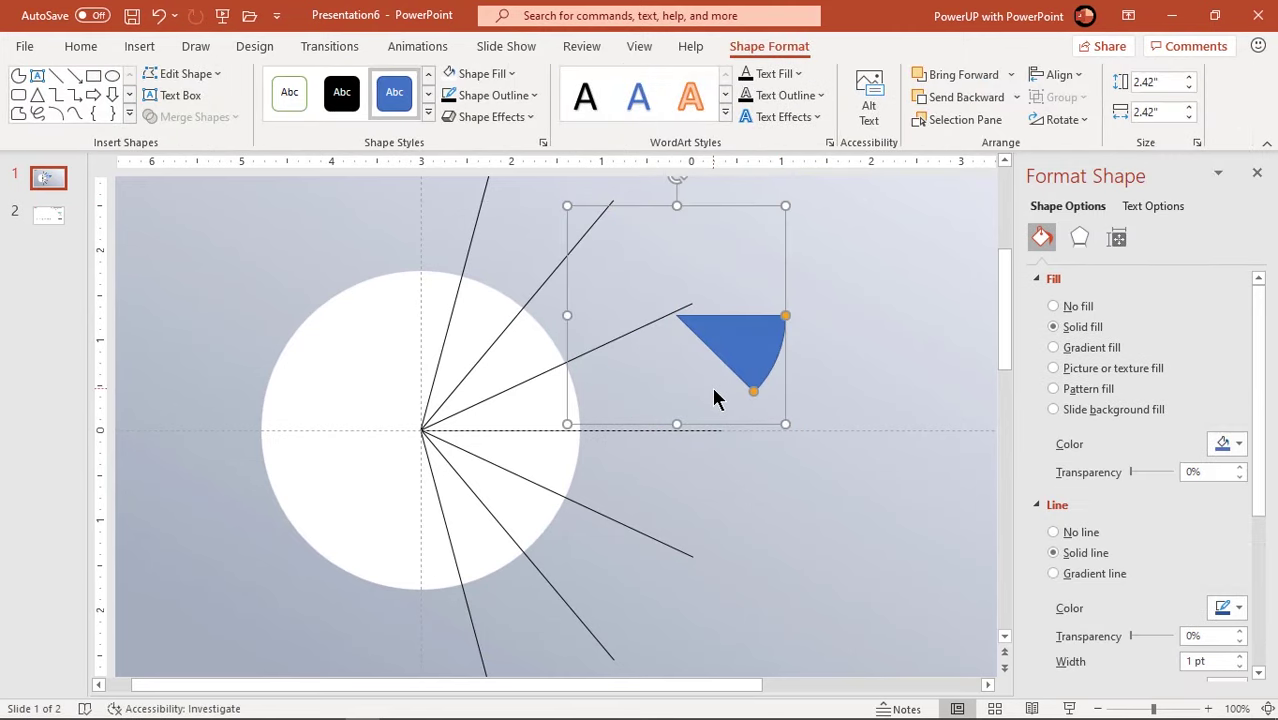
pyautogui.keyDown('ctrl'); pyautogui.scroll(-2, 712, 387); pyautogui.keyUp('ctrl')
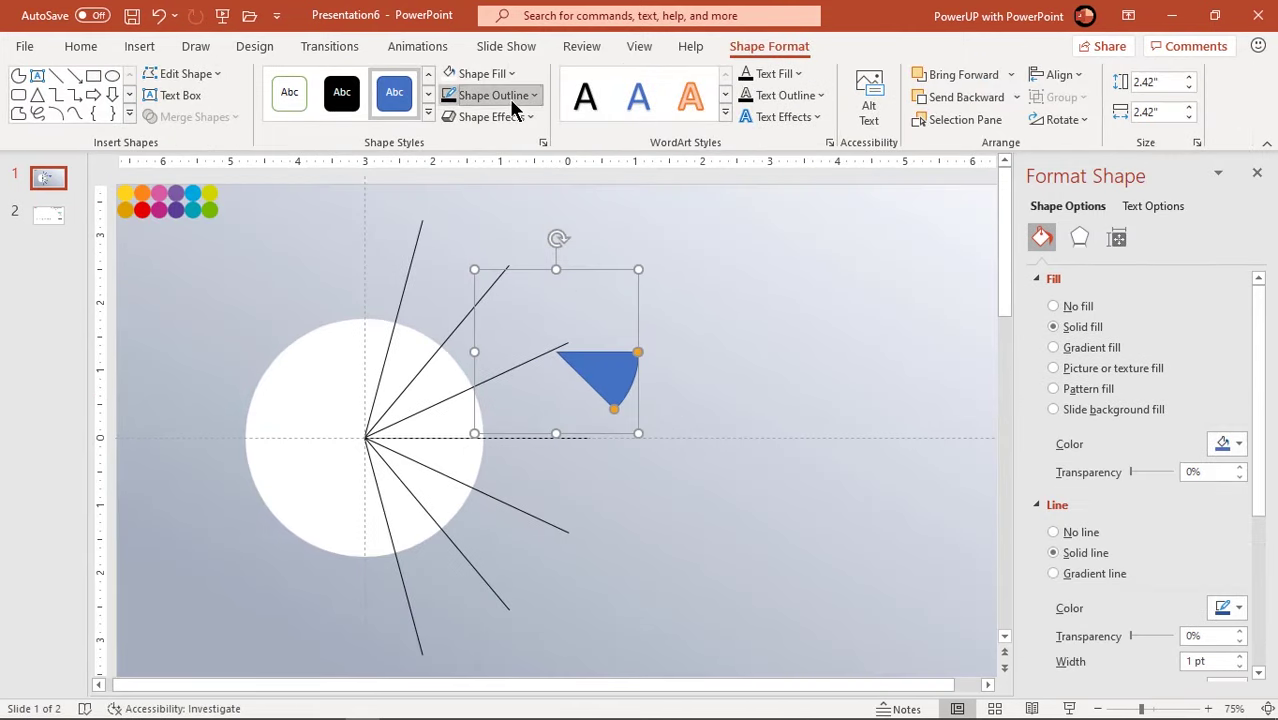
# Step: Remove the wedge's outline, fill it with sampled magenta, then rotate and narrow it slightly
pyautogui.click(510, 96)
pyautogui.click(512, 358)
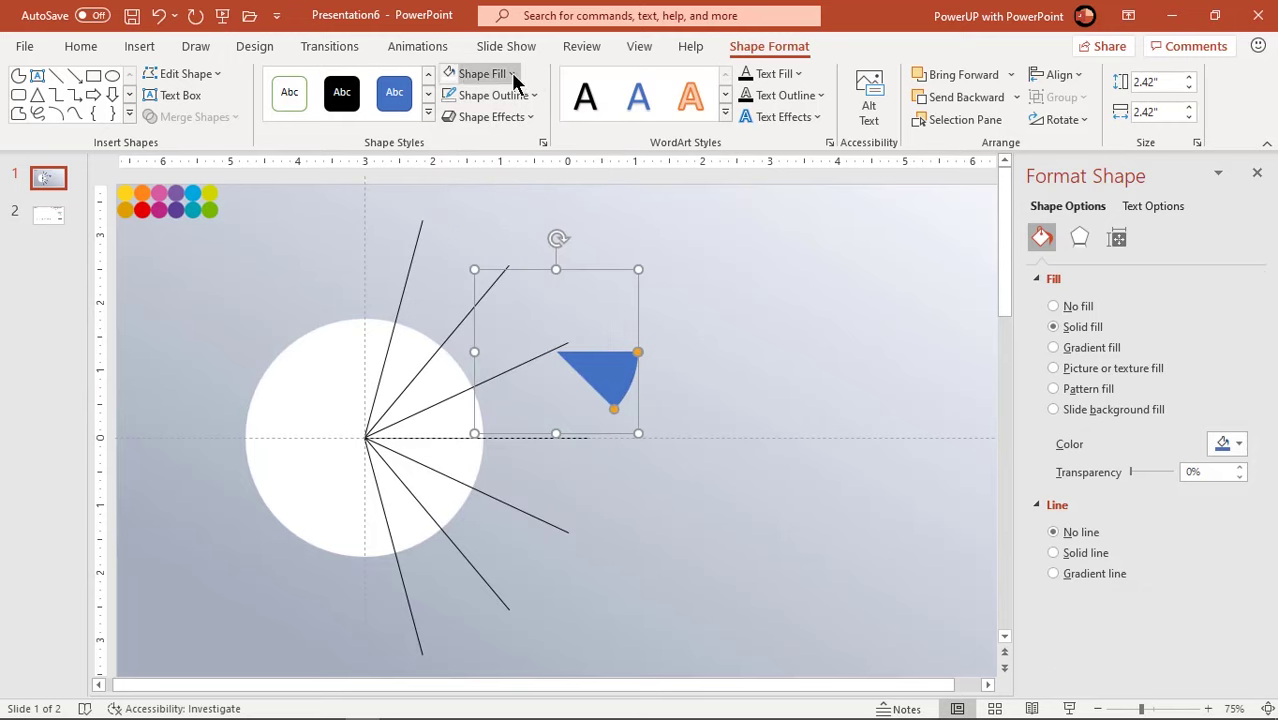
pyautogui.click(512, 75)
pyautogui.click(485, 388)
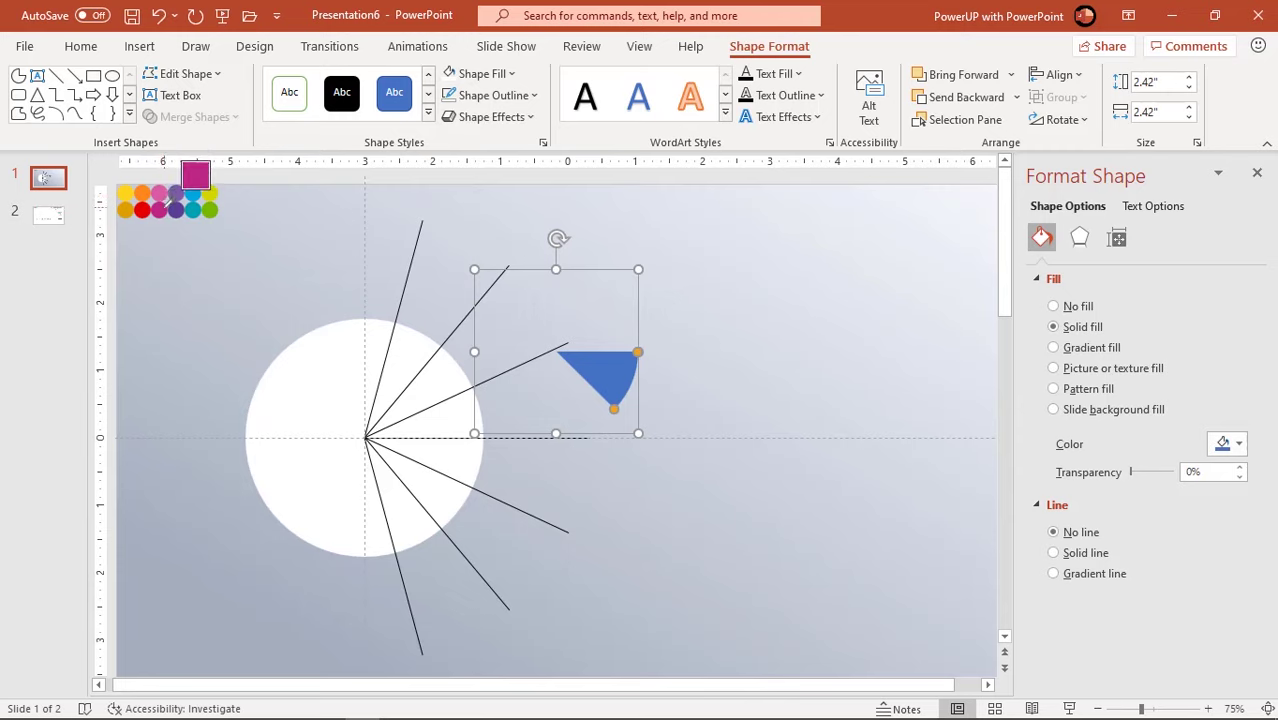
pyautogui.click(161, 209)
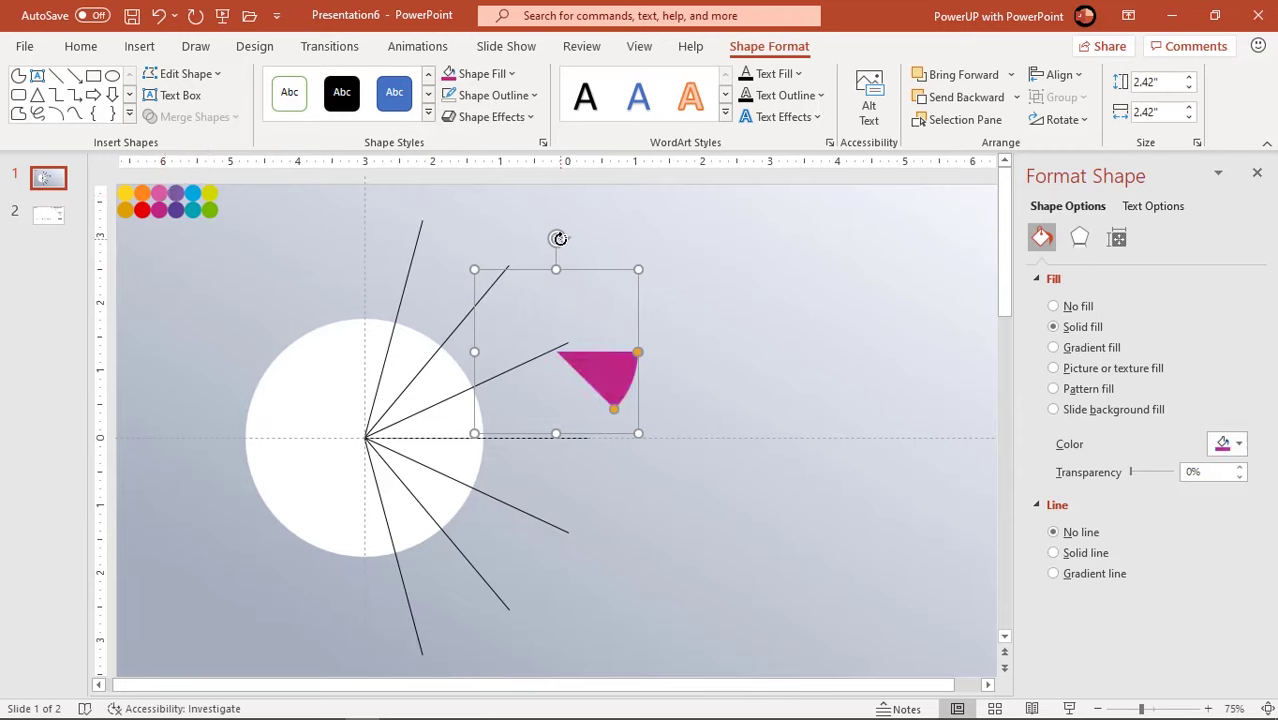
pyautogui.moveTo(559, 238); pyautogui.dragTo(495, 260)
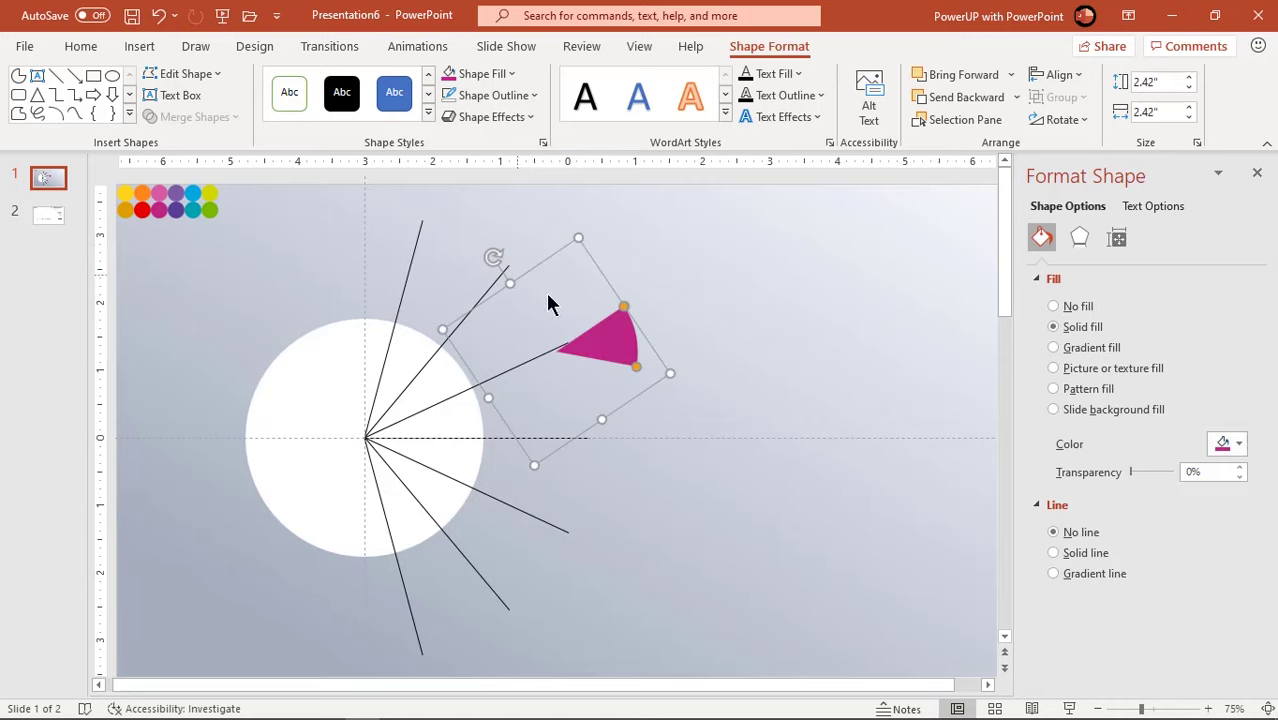
pyautogui.moveTo(411, 423); pyautogui.dragTo(410, 422)
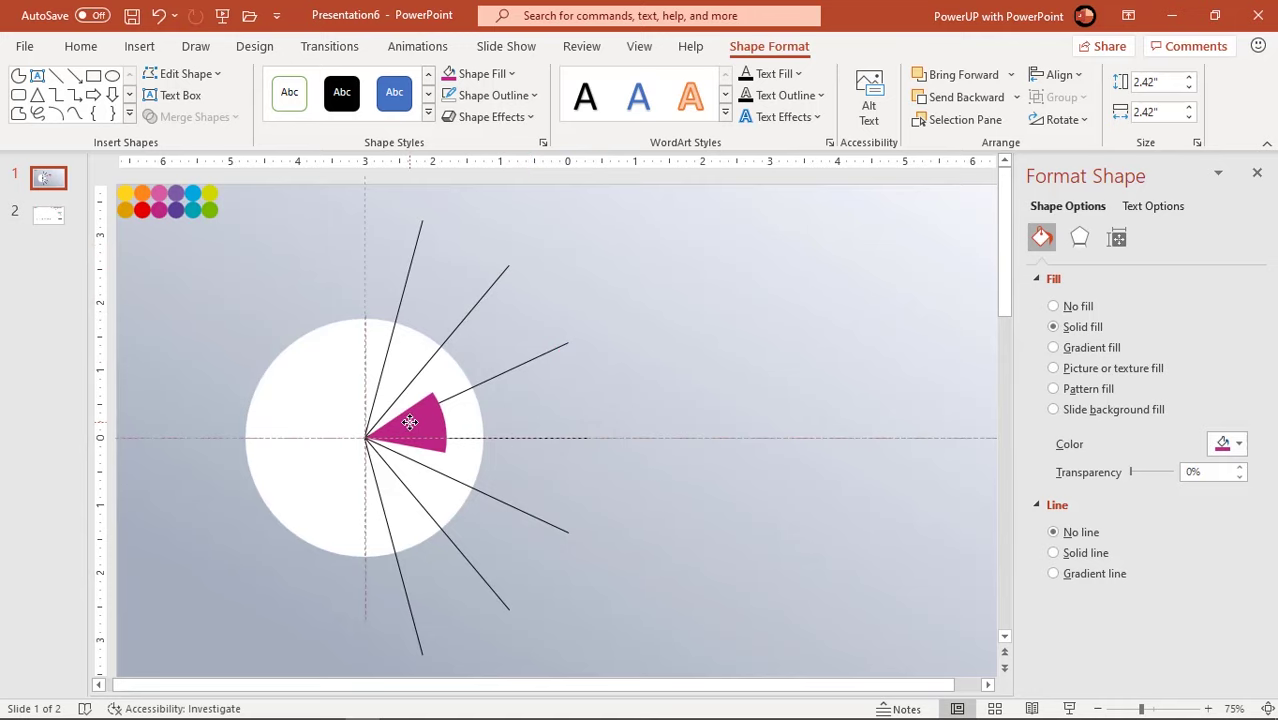
# Step: Place the wedge tip at the centre and stretch it to the circle's edge between centre line and upper spoke
pyautogui.scroll(5, 410, 420)
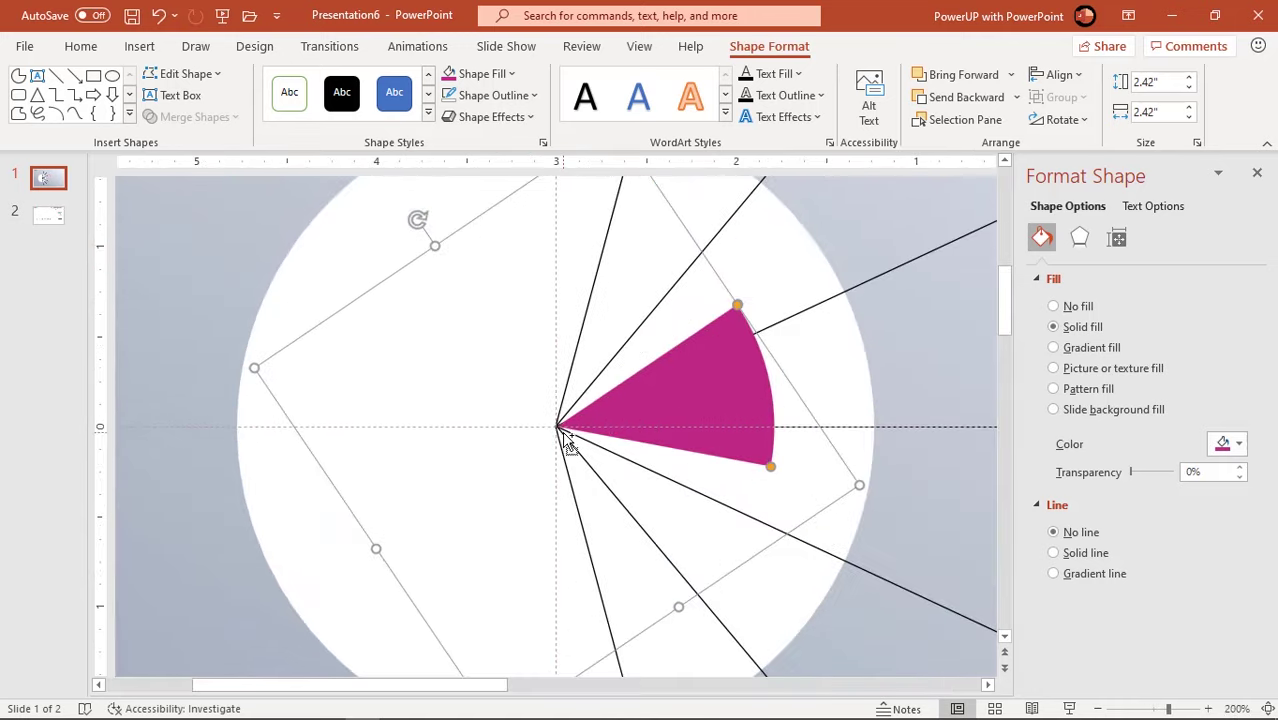
pyautogui.moveTo(620, 407); pyautogui.dragTo(621, 407)
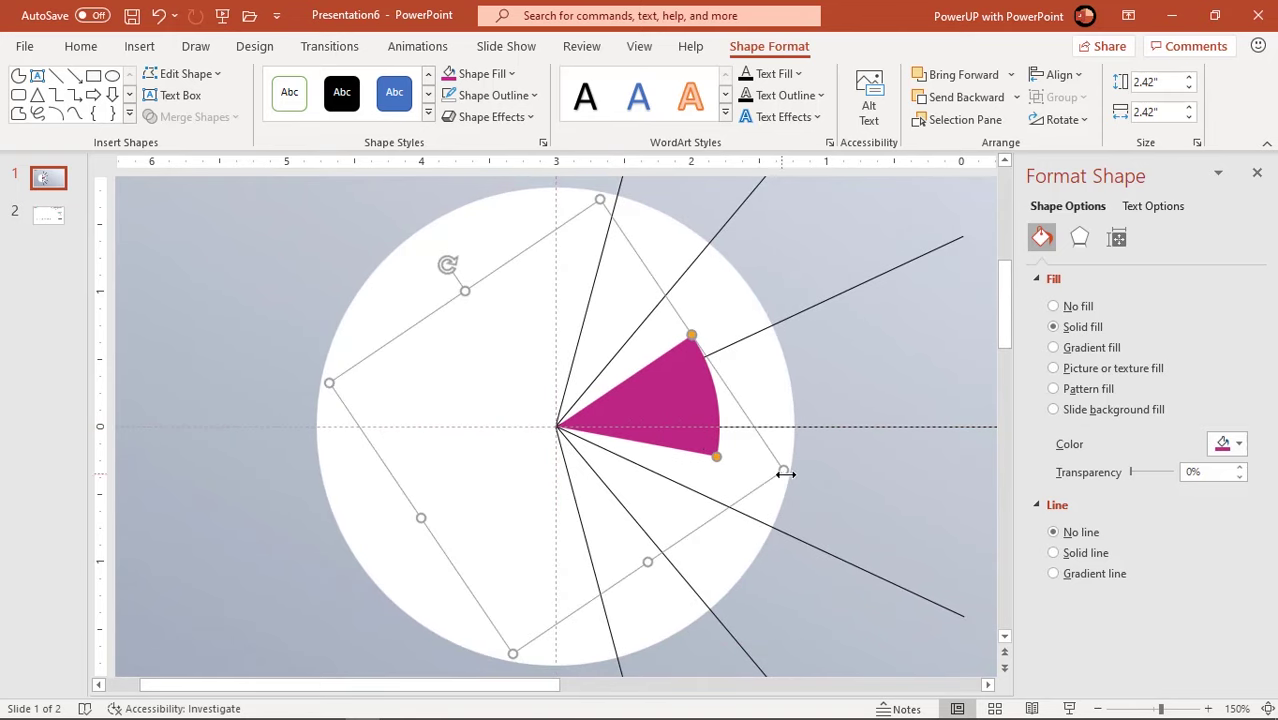
pyautogui.moveTo(796, 477); pyautogui.dragTo(887, 491)
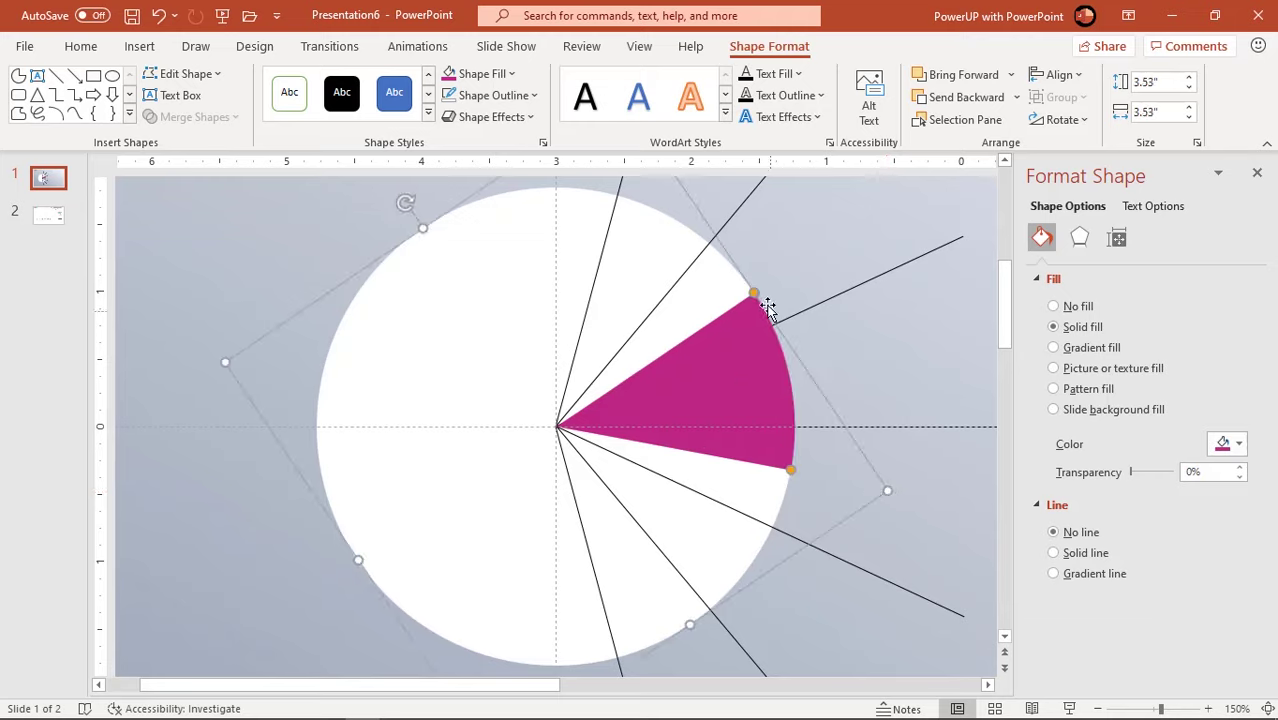
pyautogui.moveTo(758, 303); pyautogui.dragTo(775, 328)
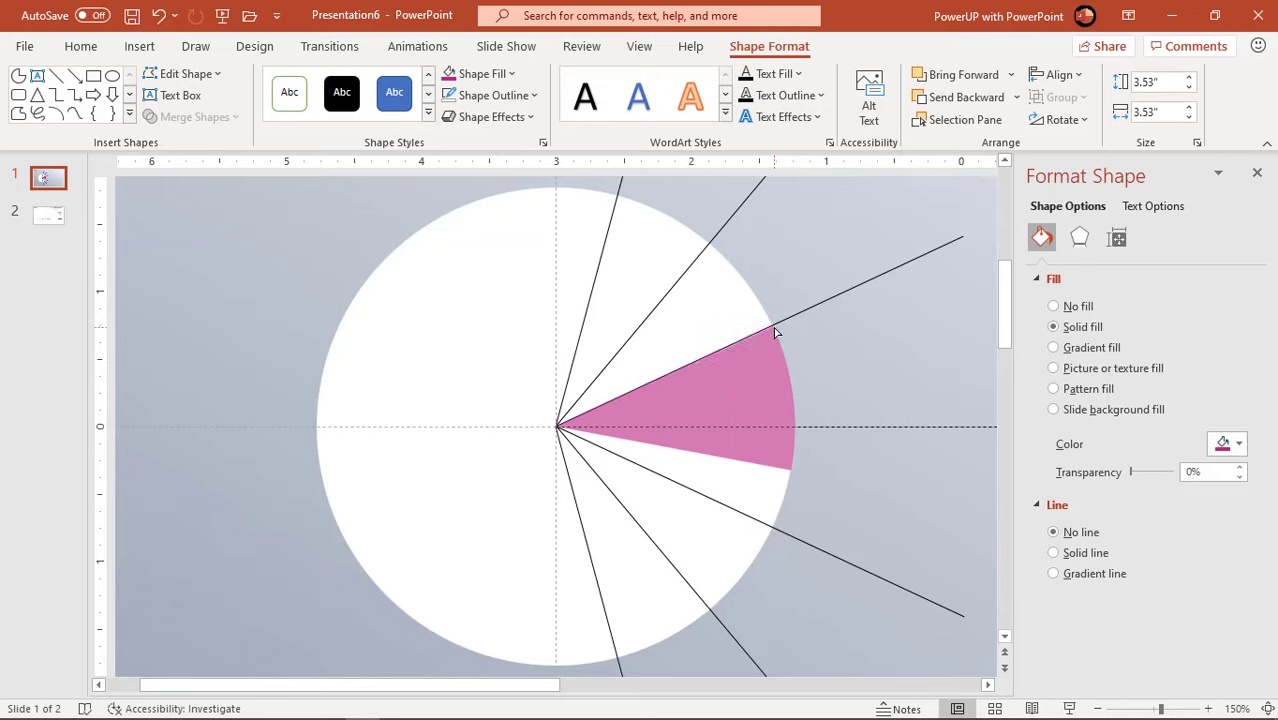
pyautogui.moveTo(775, 329); pyautogui.dragTo(773, 327)
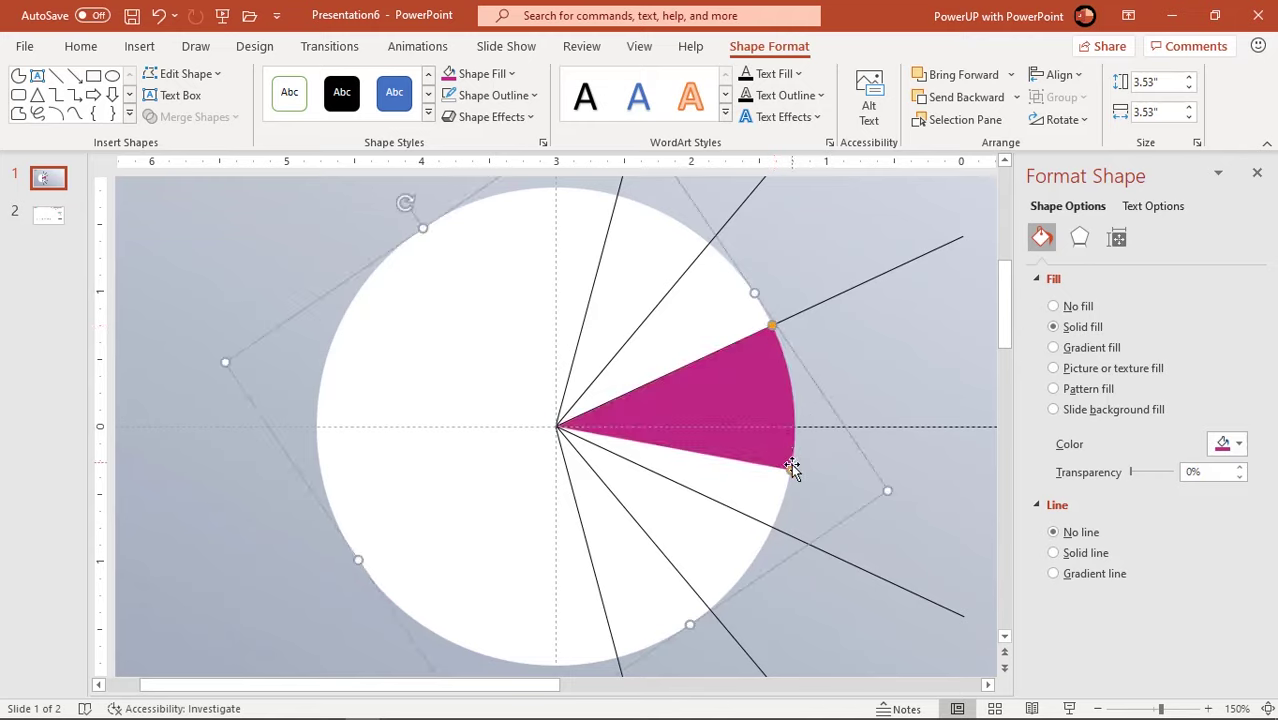
pyautogui.moveTo(792, 476); pyautogui.dragTo(797, 430)
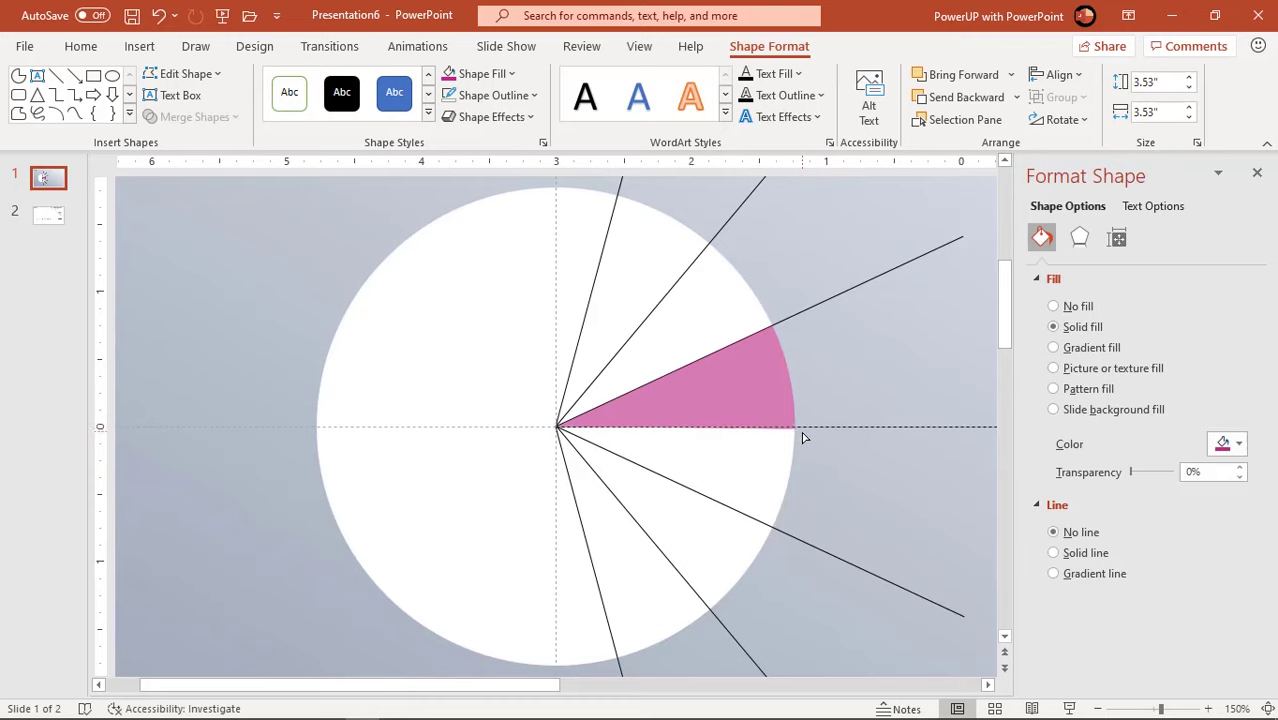
pyautogui.moveTo(799, 431); pyautogui.dragTo(800, 433)
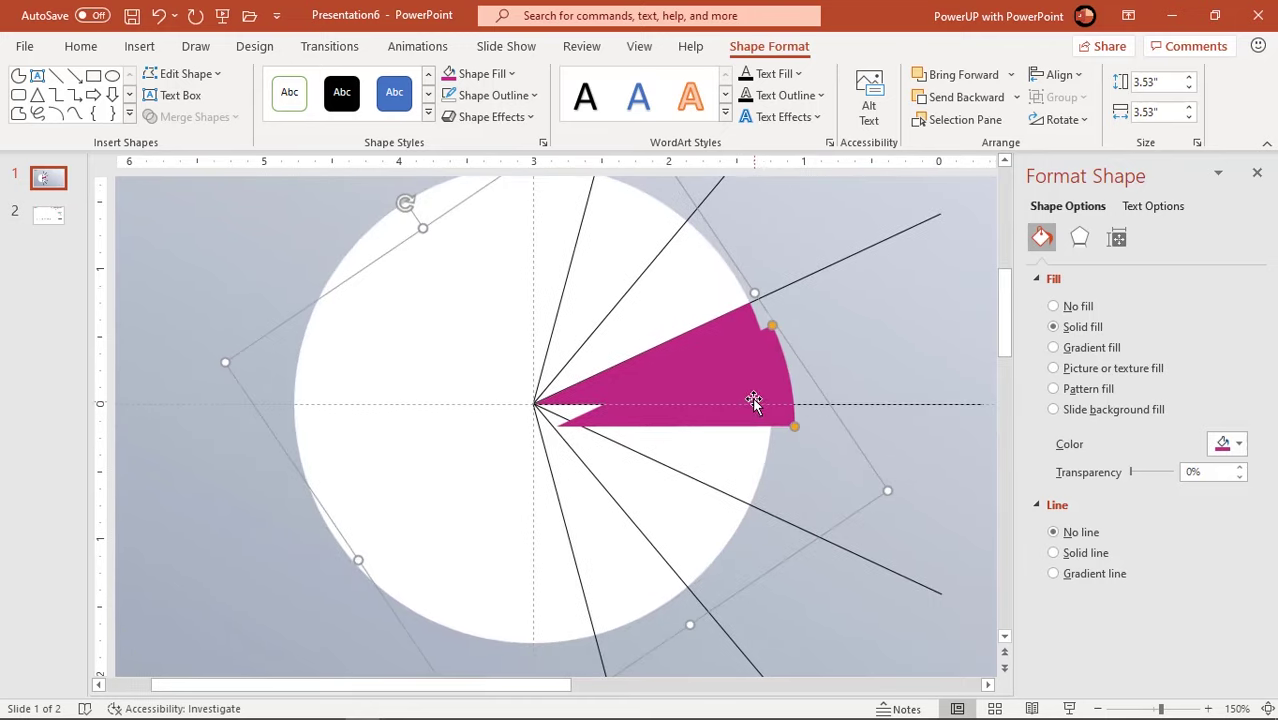
# Step: Copy the wedge, colour the copy red with the eyedropper, and move it right
pyautogui.moveTo(753, 399); pyautogui.dragTo(742, 466)
pyautogui.keyDown('ctrl'); pyautogui.scroll(-2, 708, 448); pyautogui.keyUp('ctrl')
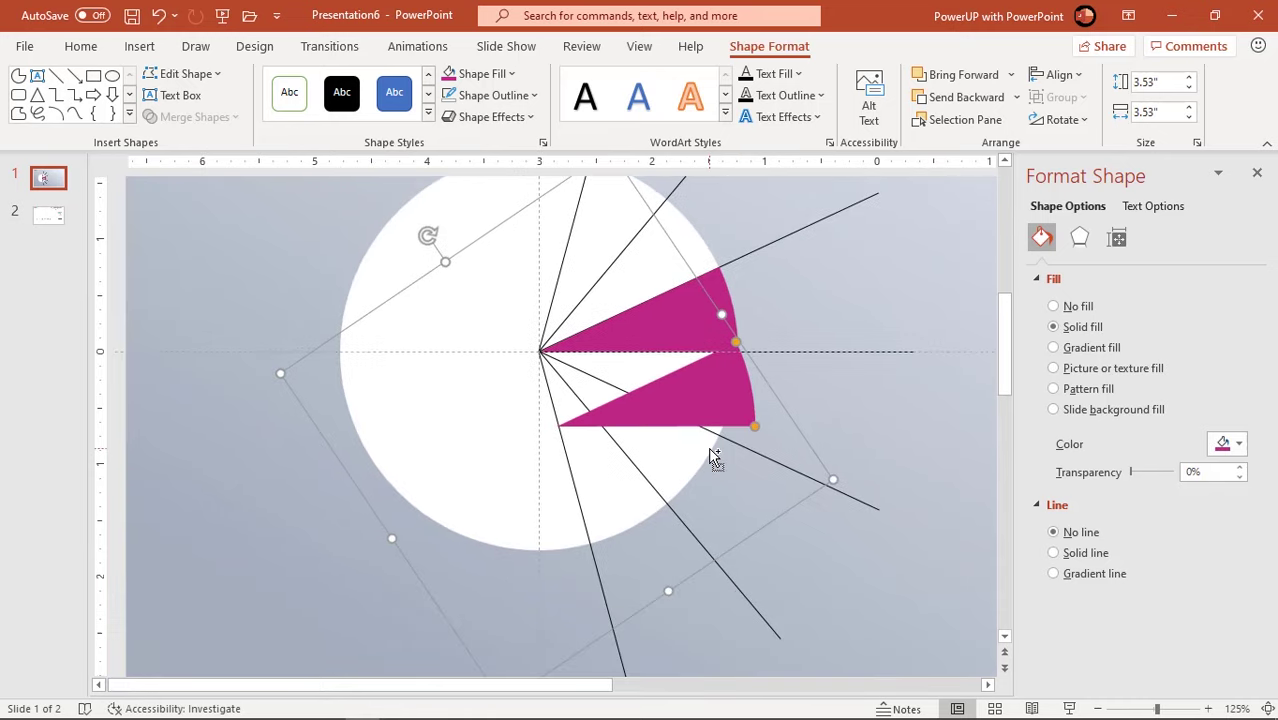
pyautogui.keyDown('ctrl'); pyautogui.scroll(-2, 708, 450); pyautogui.keyUp('ctrl')
pyautogui.keyDown('ctrl'); pyautogui.scroll(-1, 708, 455); pyautogui.keyUp('ctrl')
pyautogui.scroll(2, 708, 458)
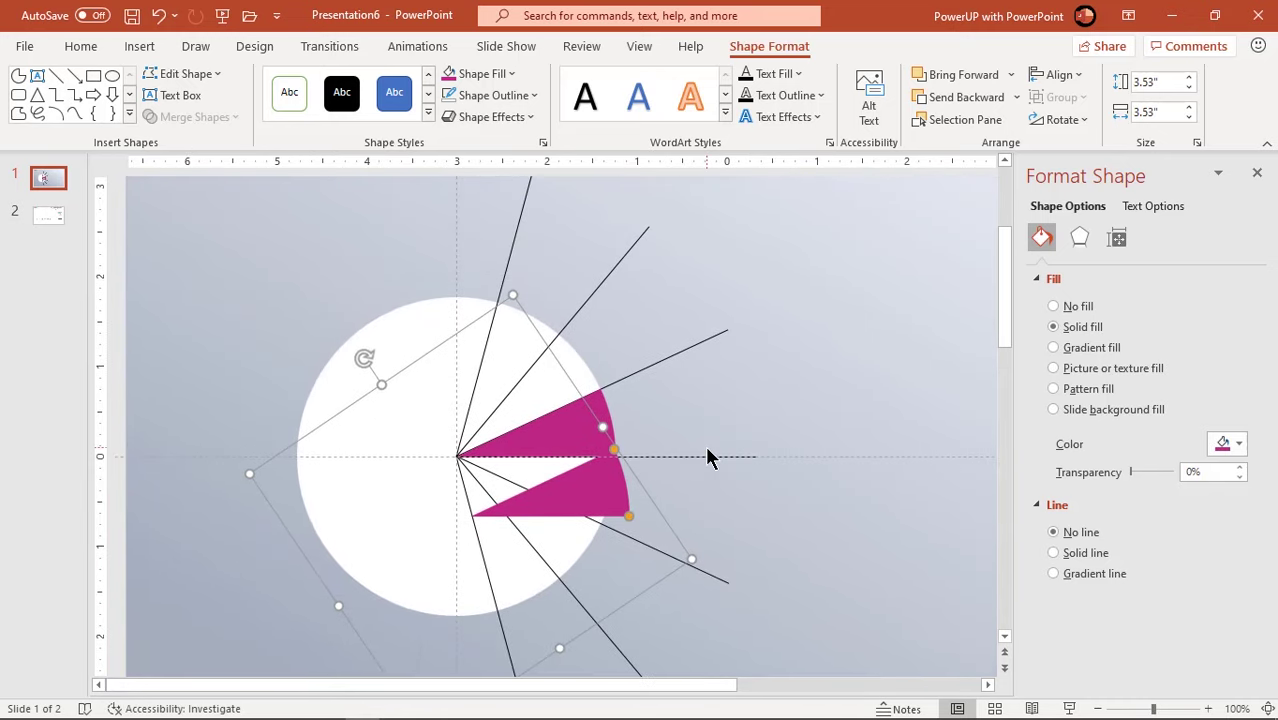
pyautogui.keyDown('ctrl'); pyautogui.scroll(-2, 707, 457); pyautogui.keyUp('ctrl')
pyautogui.scroll(1, 655, 393)
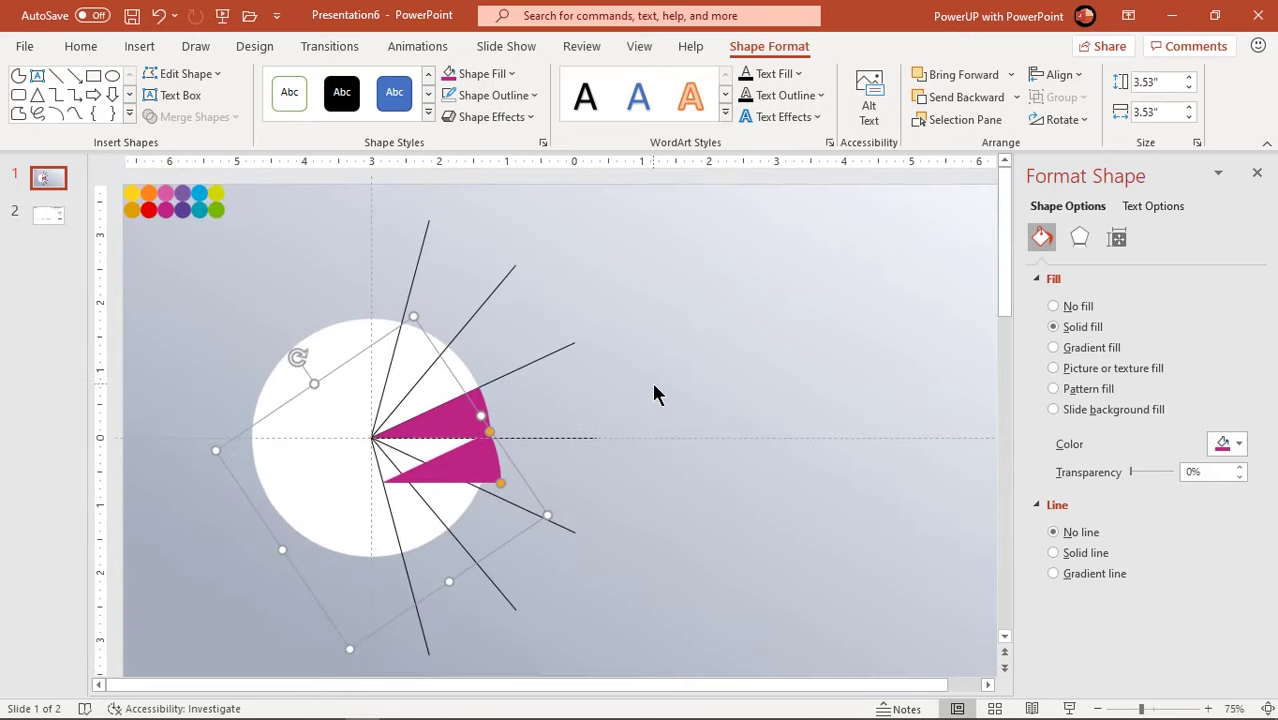
pyautogui.click(500, 74)
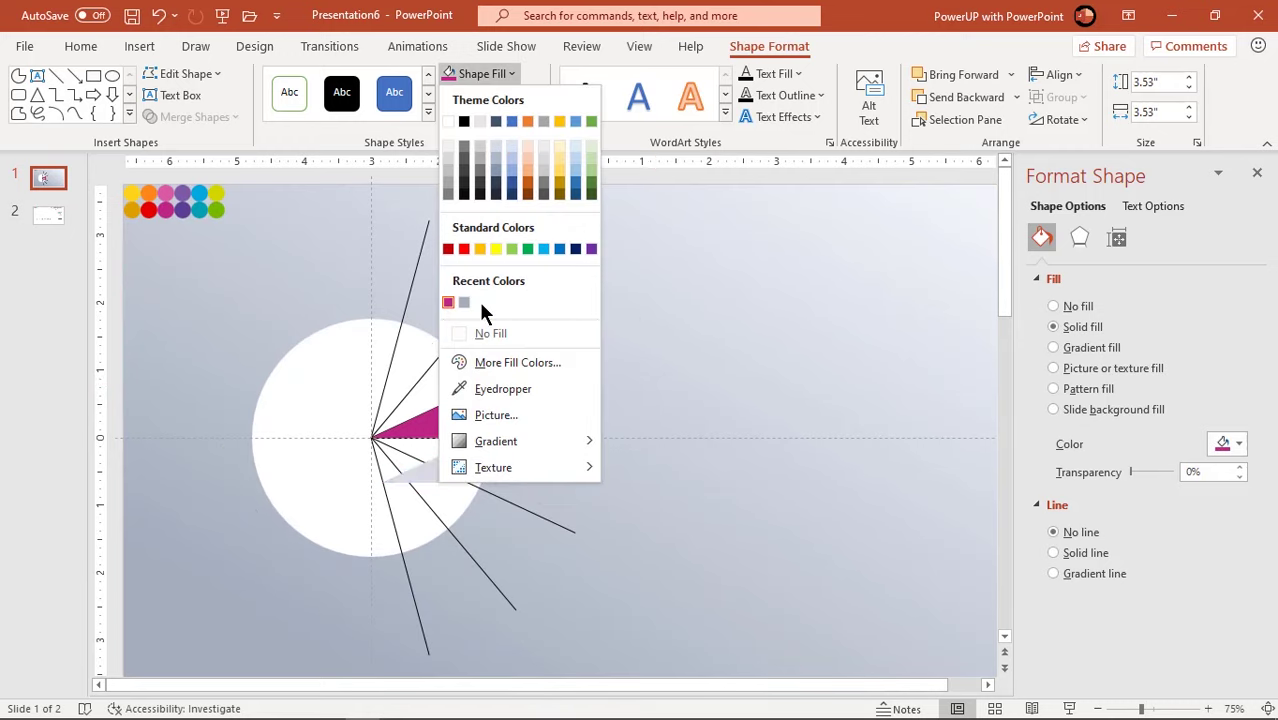
pyautogui.click(490, 388)
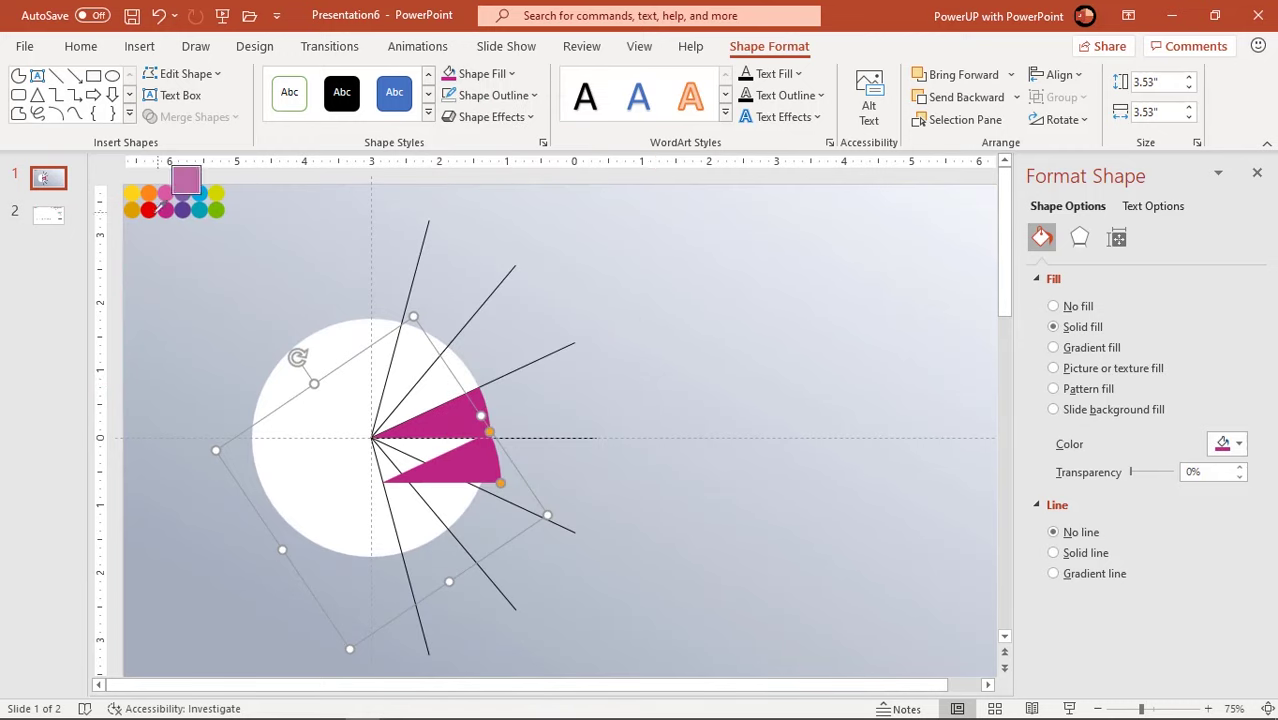
pyautogui.click(148, 209)
pyautogui.moveTo(473, 462); pyautogui.dragTo(711, 348)
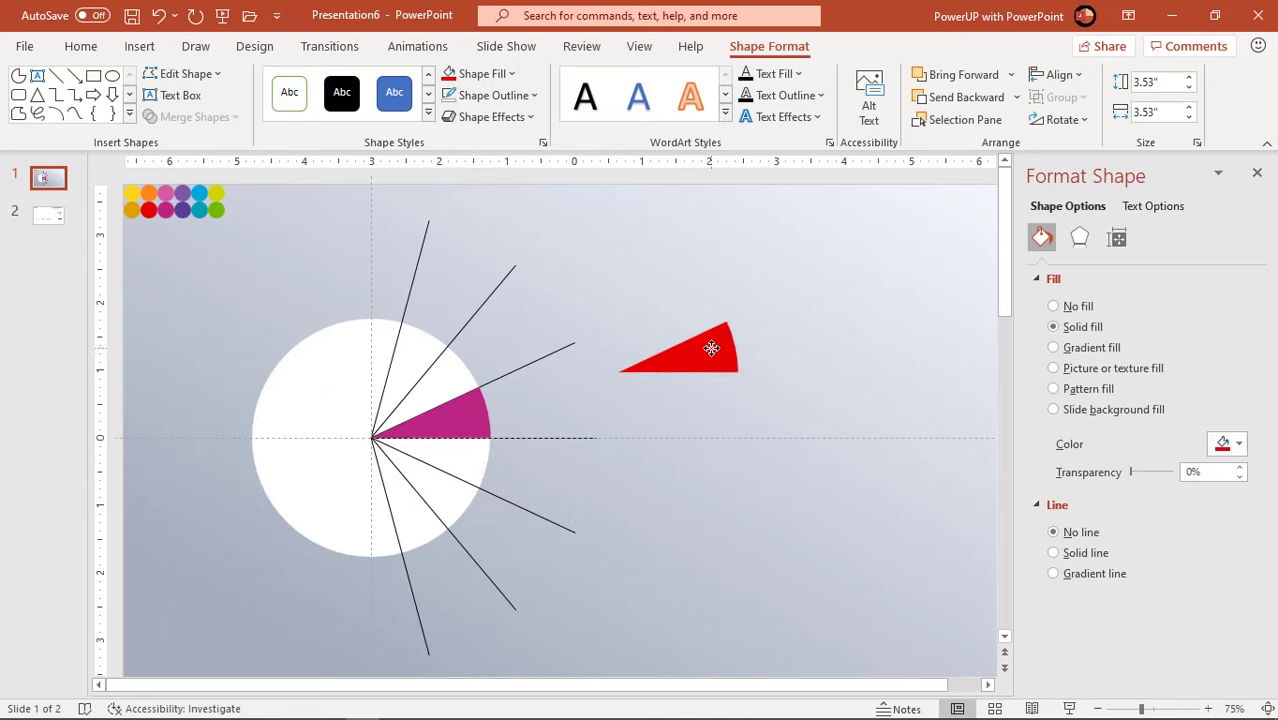
pyautogui.click(755, 429)
pyautogui.click(727, 355)
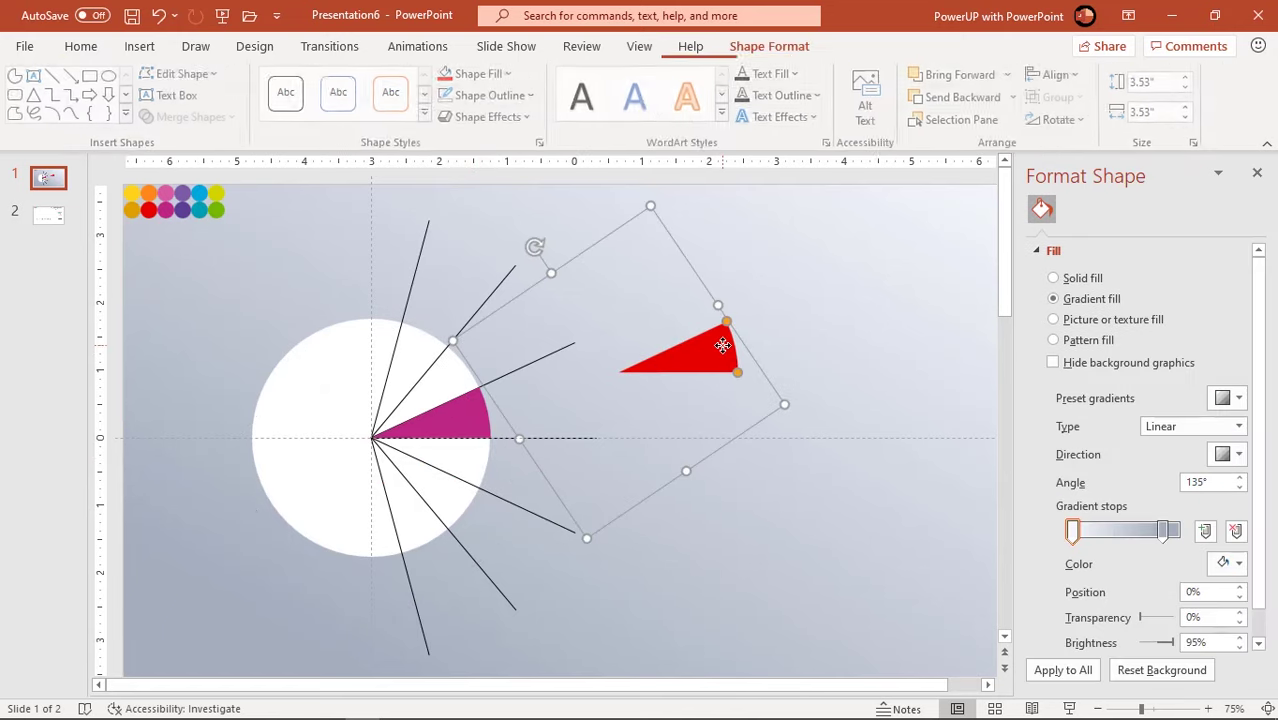
# Step: Copy the red wedge, colour it yellow, and move it above the red one
pyautogui.moveTo(722, 362); pyautogui.dragTo(739, 402)
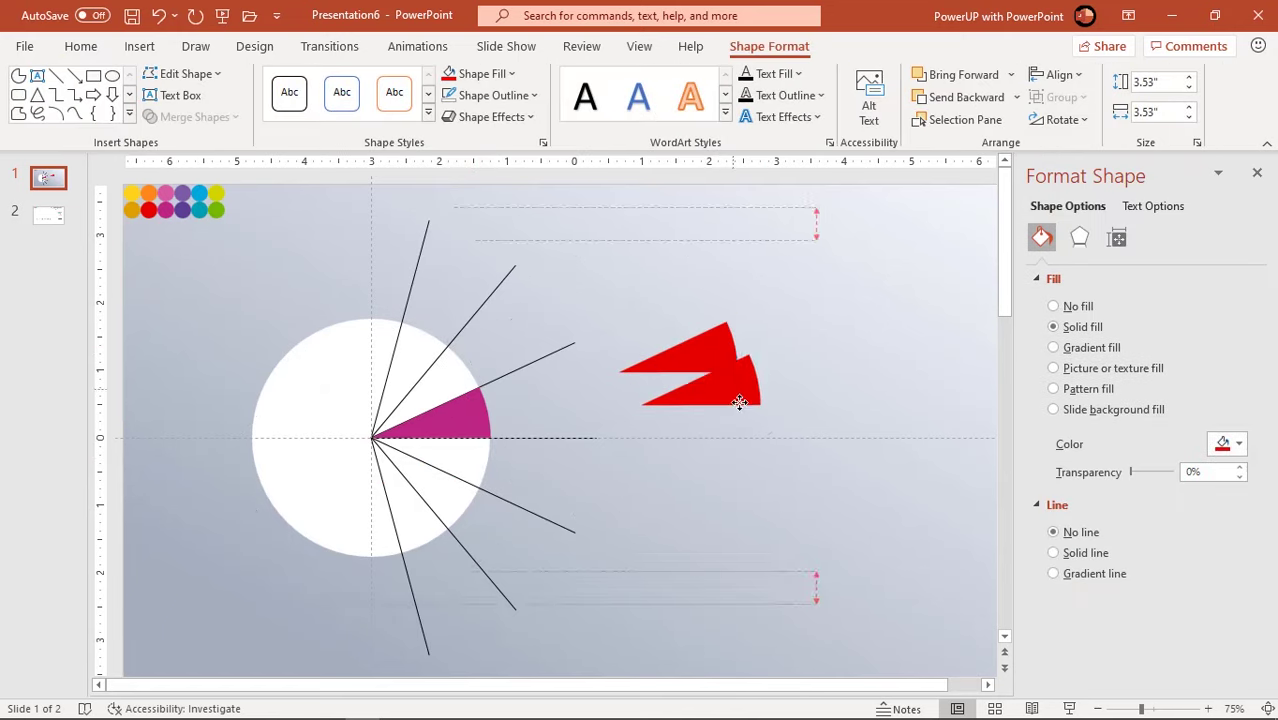
pyautogui.click(508, 75)
pyautogui.click(470, 386)
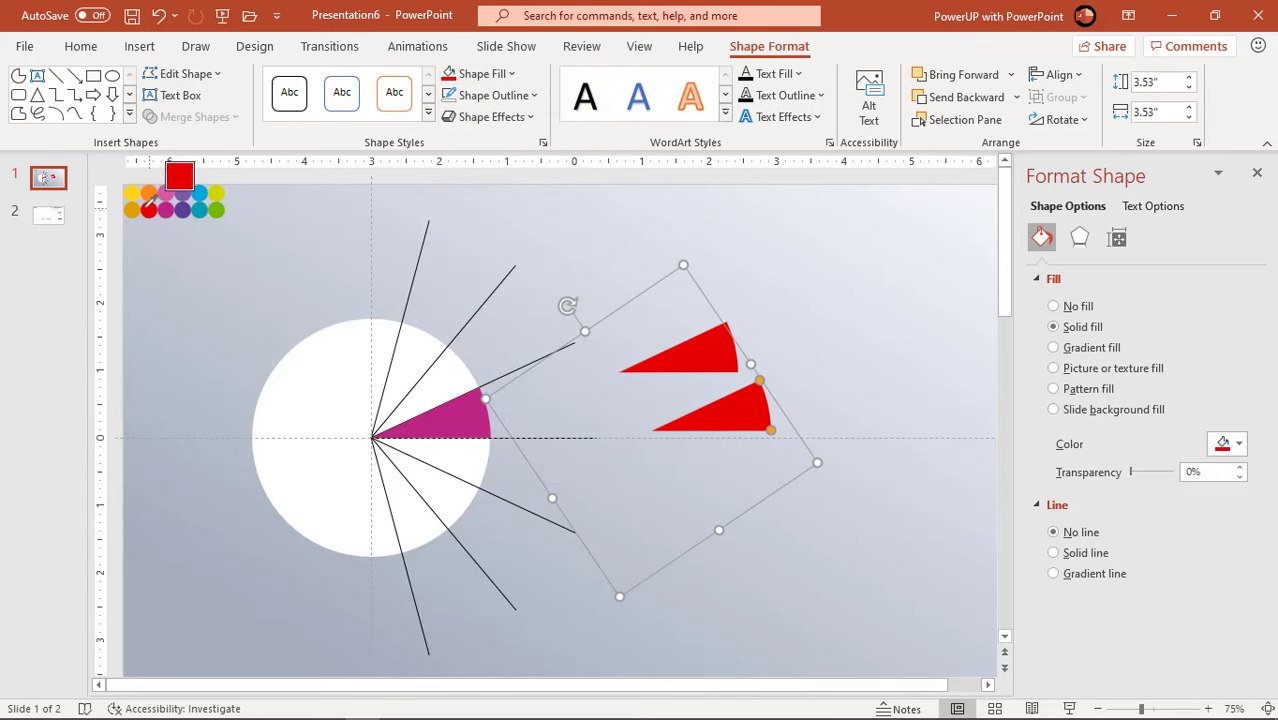
pyautogui.click(132, 194)
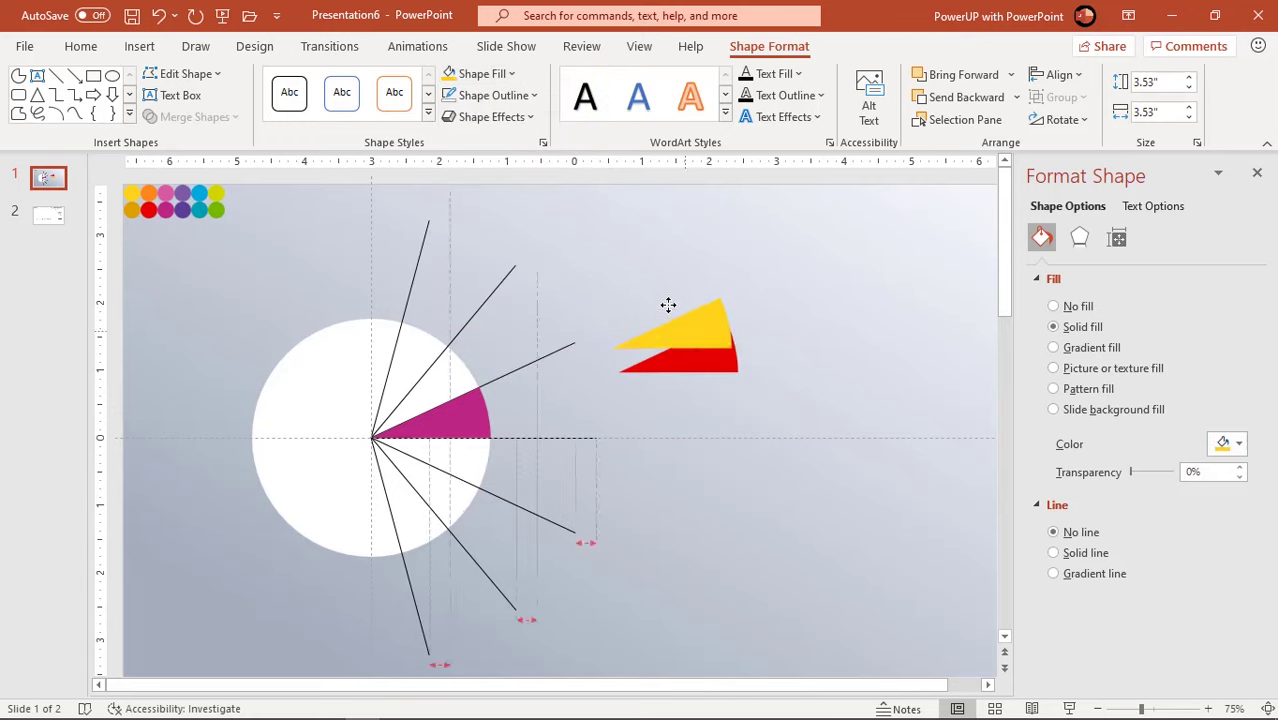
pyautogui.moveTo(714, 407); pyautogui.dragTo(644, 280)
# Step: Duplicate a wedge, move the copy down right, and colour it purple
pyautogui.click(705, 370)
pyautogui.hotkey('ctrl', 'd')
pyautogui.moveTo(727, 360); pyautogui.dragTo(750, 414)
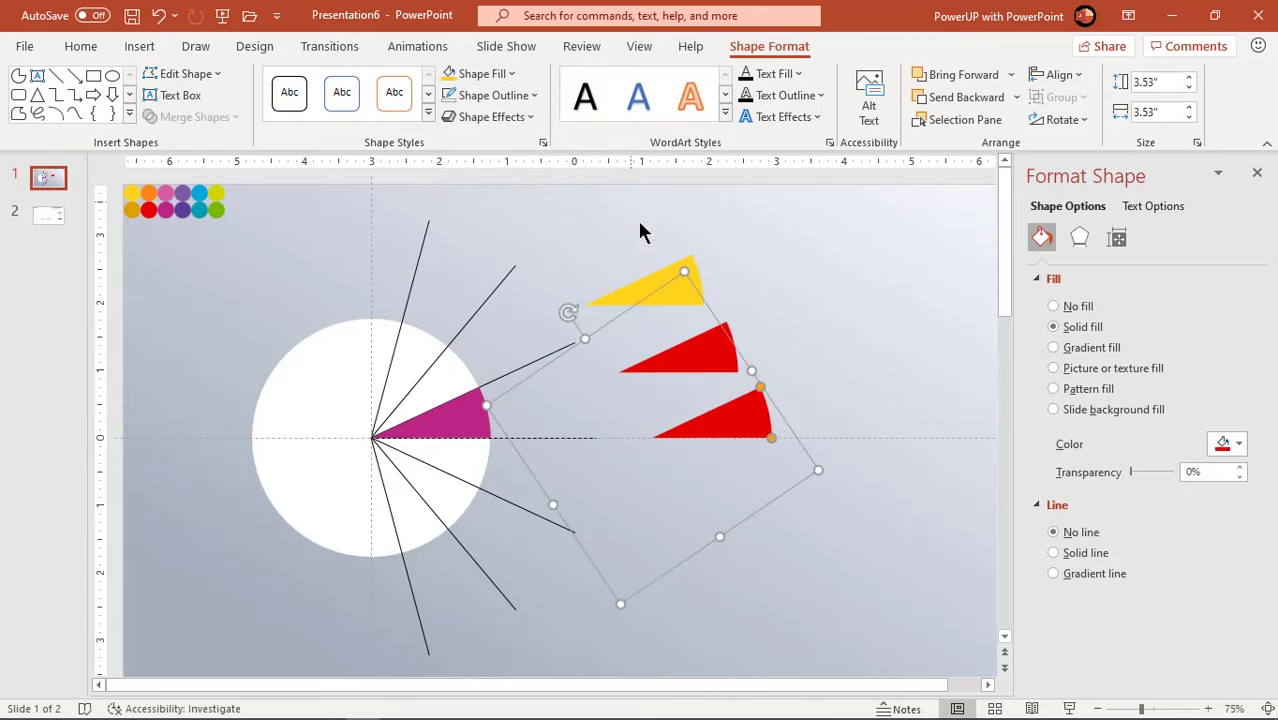
pyautogui.click(480, 74)
pyautogui.click(485, 387)
pyautogui.click(182, 209)
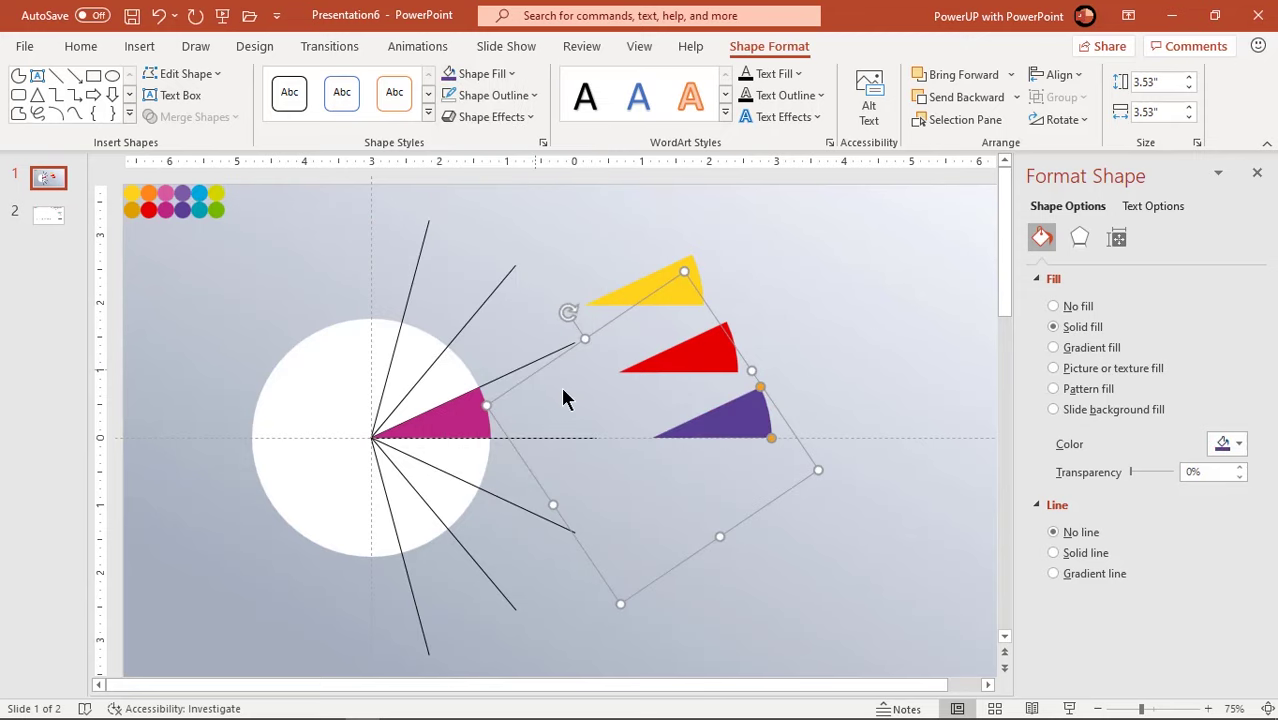
# Step: Duplicate the wedge twice, colouring the copies teal and green from the colour dots
pyautogui.hotkey('ctrl', 'd')
pyautogui.click(480, 74)
pyautogui.click(471, 388)
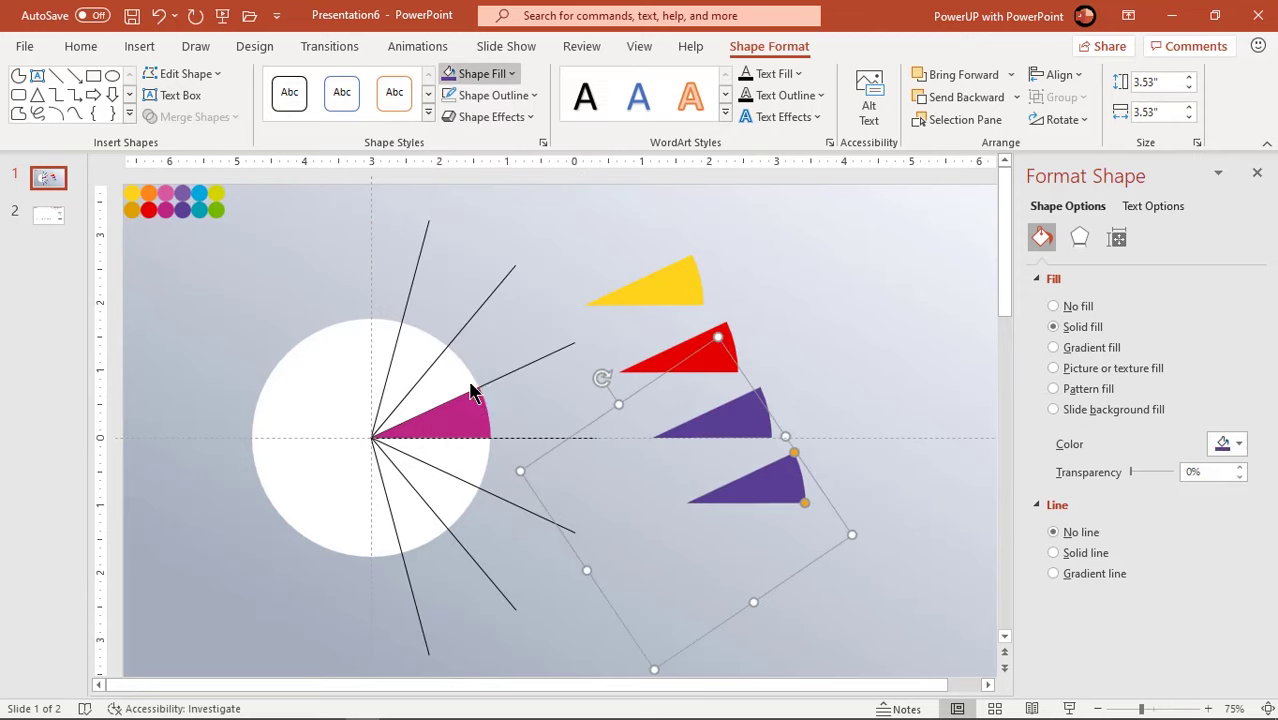
pyautogui.click(199, 209)
pyautogui.hotkey('ctrl', 'd')
pyautogui.click(499, 76)
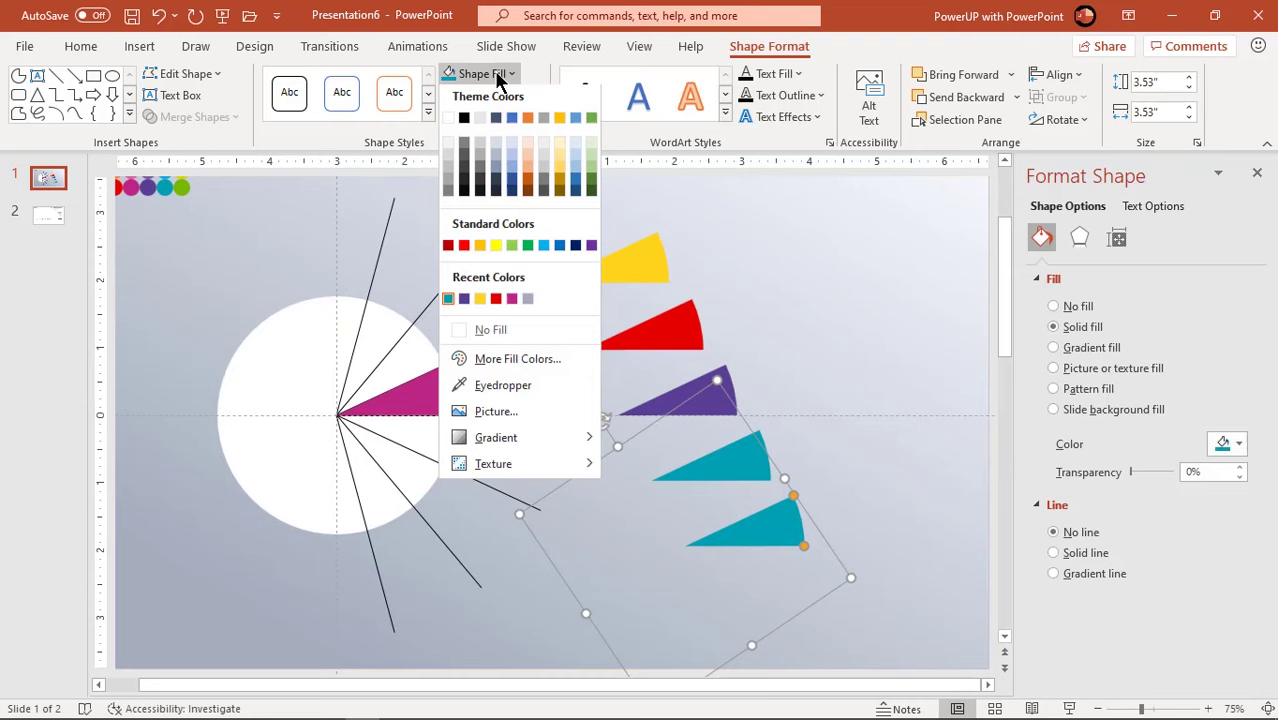
pyautogui.click(487, 387)
pyautogui.click(190, 185)
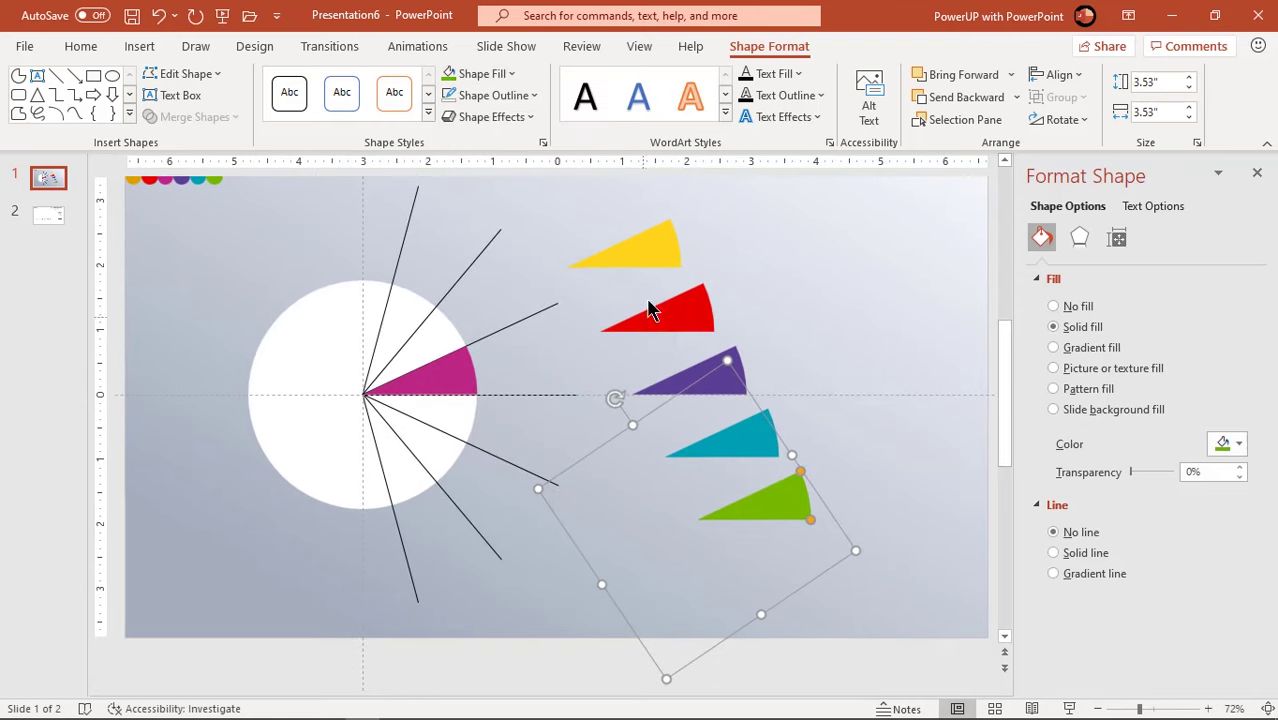
# Step: Move the red wedge beside the magenta one and rotate it to fit between the spokes
pyautogui.click(648, 252)
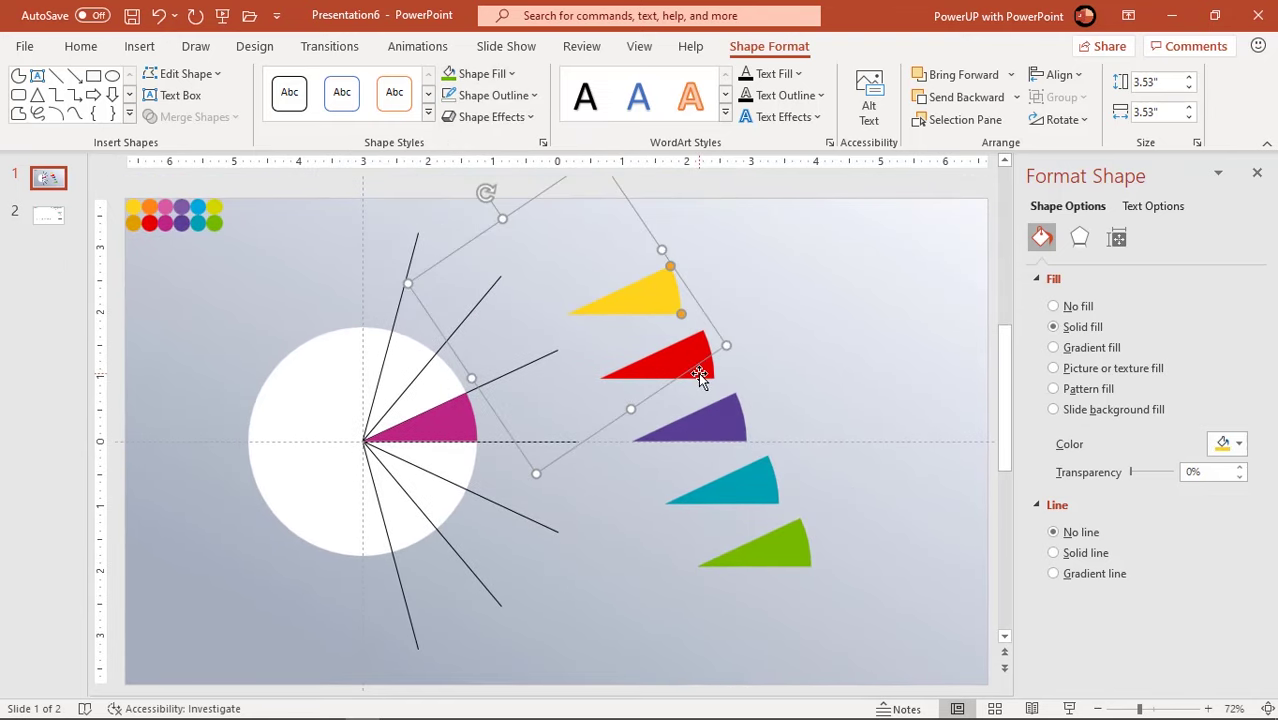
pyautogui.moveTo(698, 372); pyautogui.dragTo(474, 400)
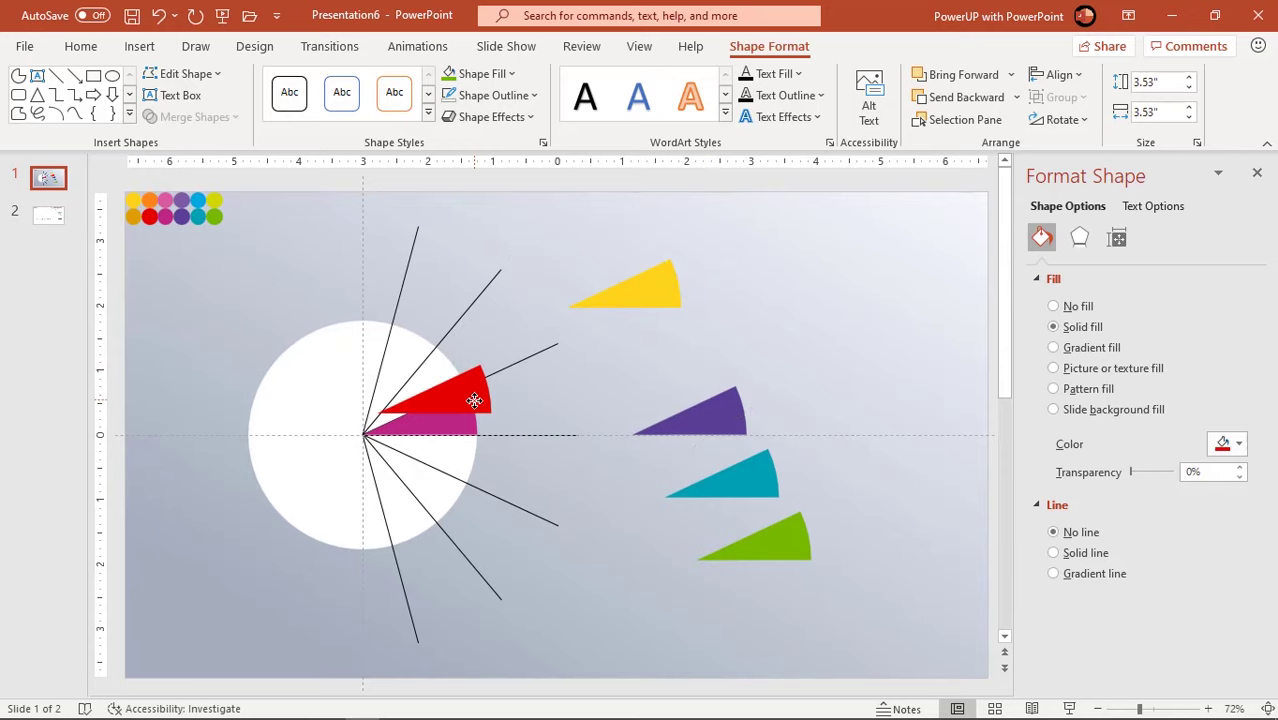
pyautogui.scroll(5, 472, 404)
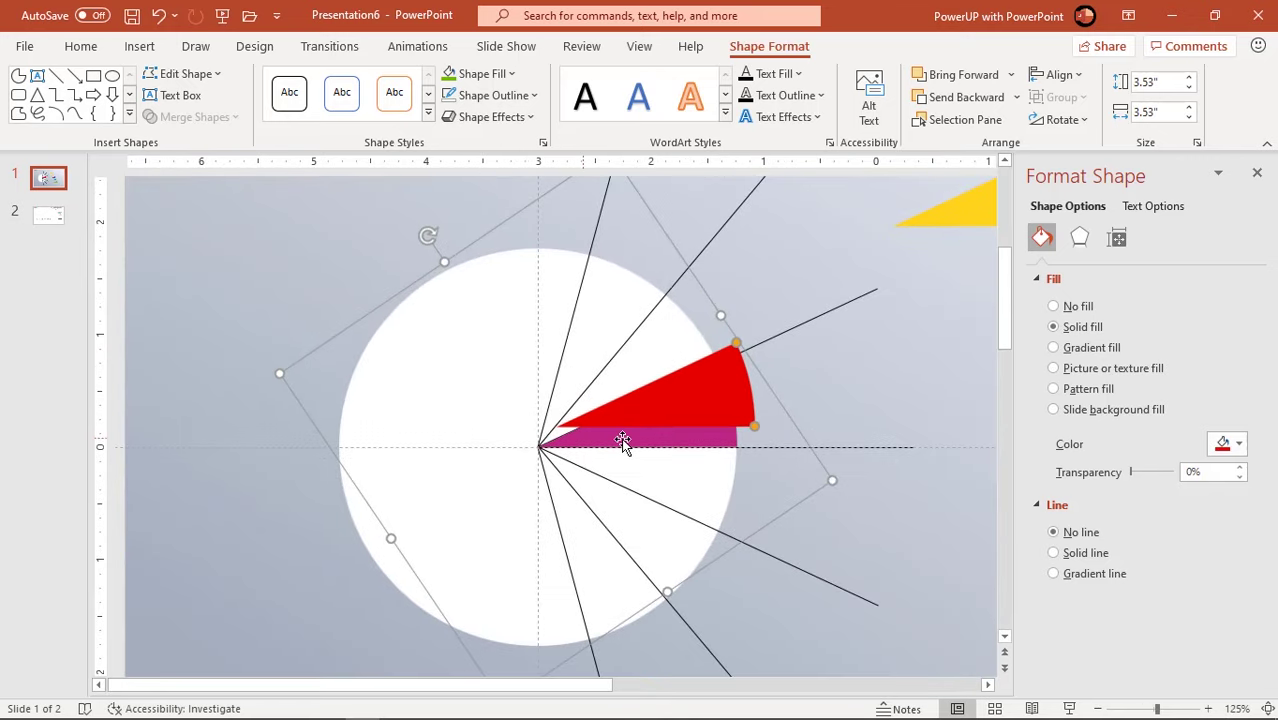
pyautogui.moveTo(431, 236); pyautogui.dragTo(375, 326)
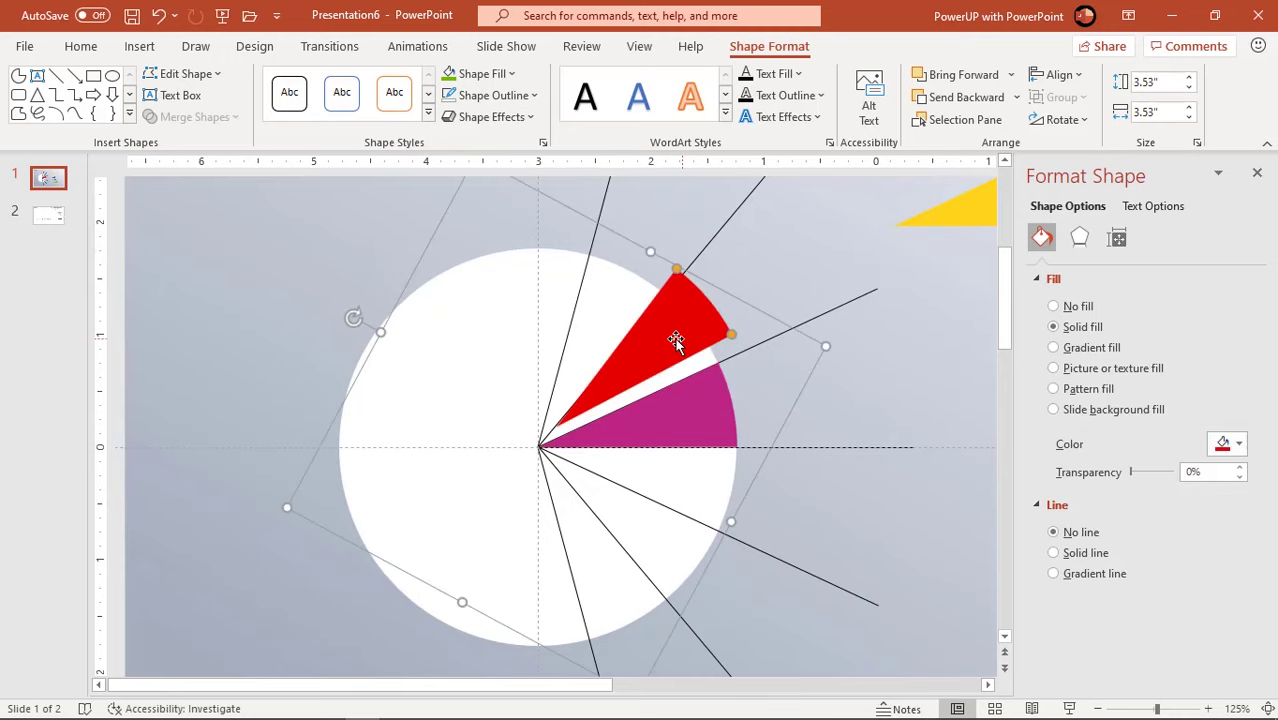
pyautogui.moveTo(672, 338); pyautogui.dragTo(654, 356)
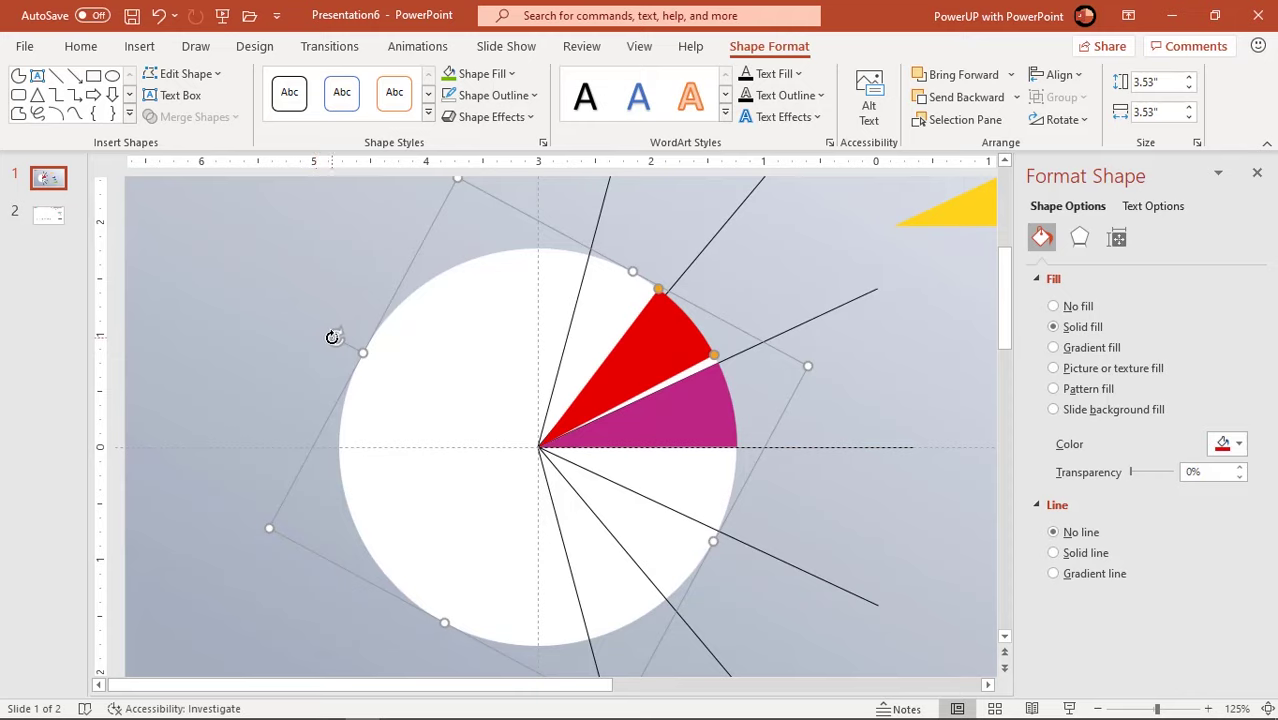
pyautogui.moveTo(333, 337); pyautogui.dragTo(336, 331)
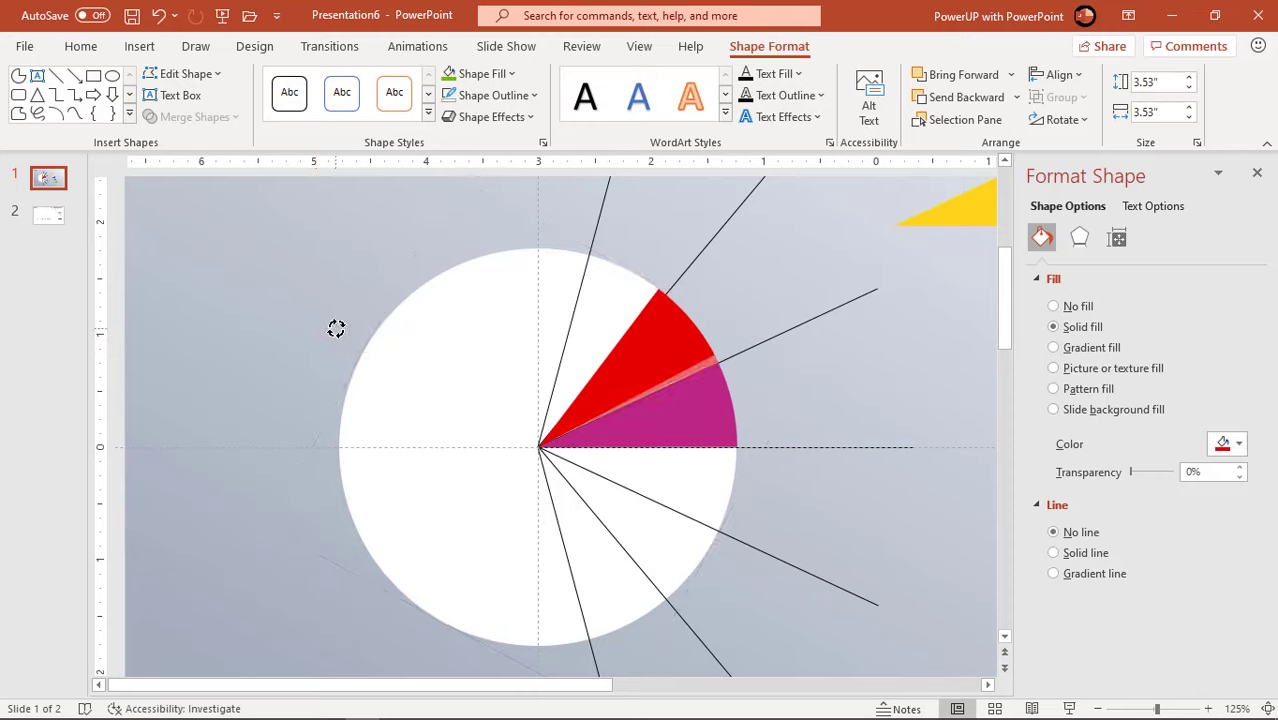
# Step: Rotate the yellow wedge upright and set it against the red wedge at the centre
pyautogui.moveTo(336, 329)
pyautogui.mouseDown()
pyautogui.moveTo(956, 219)
pyautogui.moveTo(603, 350)
pyautogui.mouseUp()
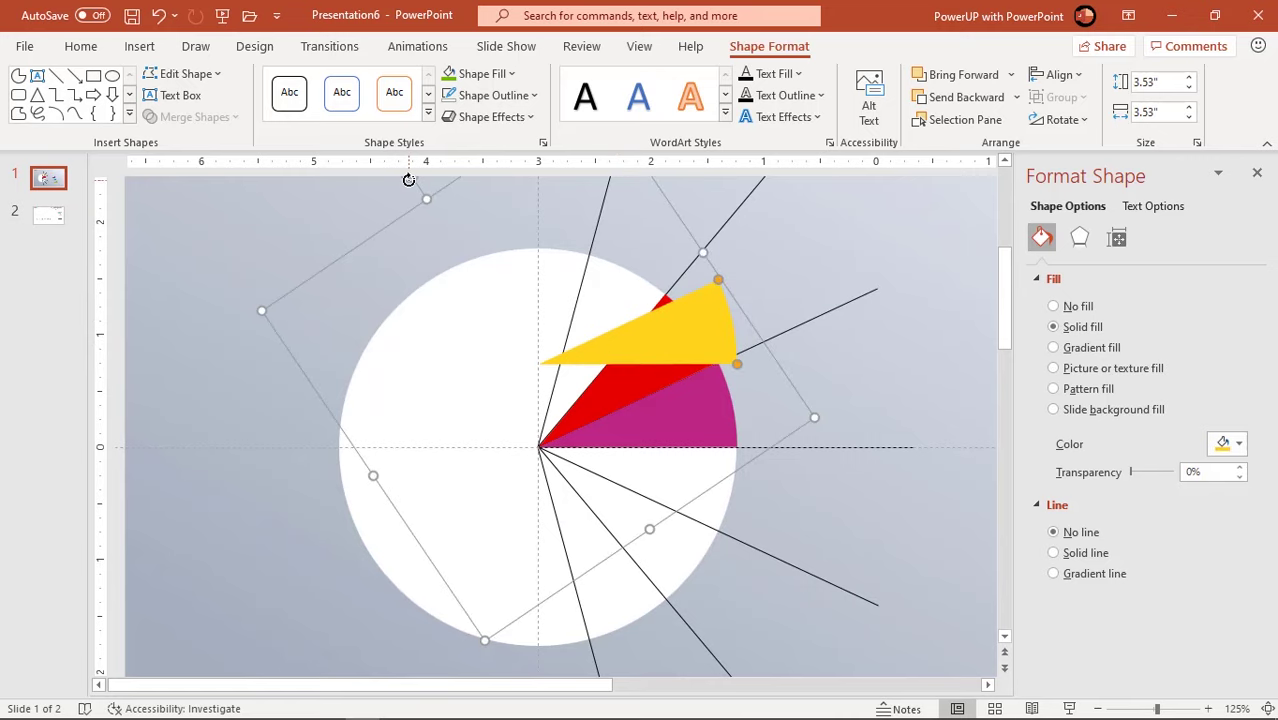
pyautogui.moveTo(409, 179); pyautogui.dragTo(334, 388)
pyautogui.moveTo(582, 277); pyautogui.dragTo(575, 334)
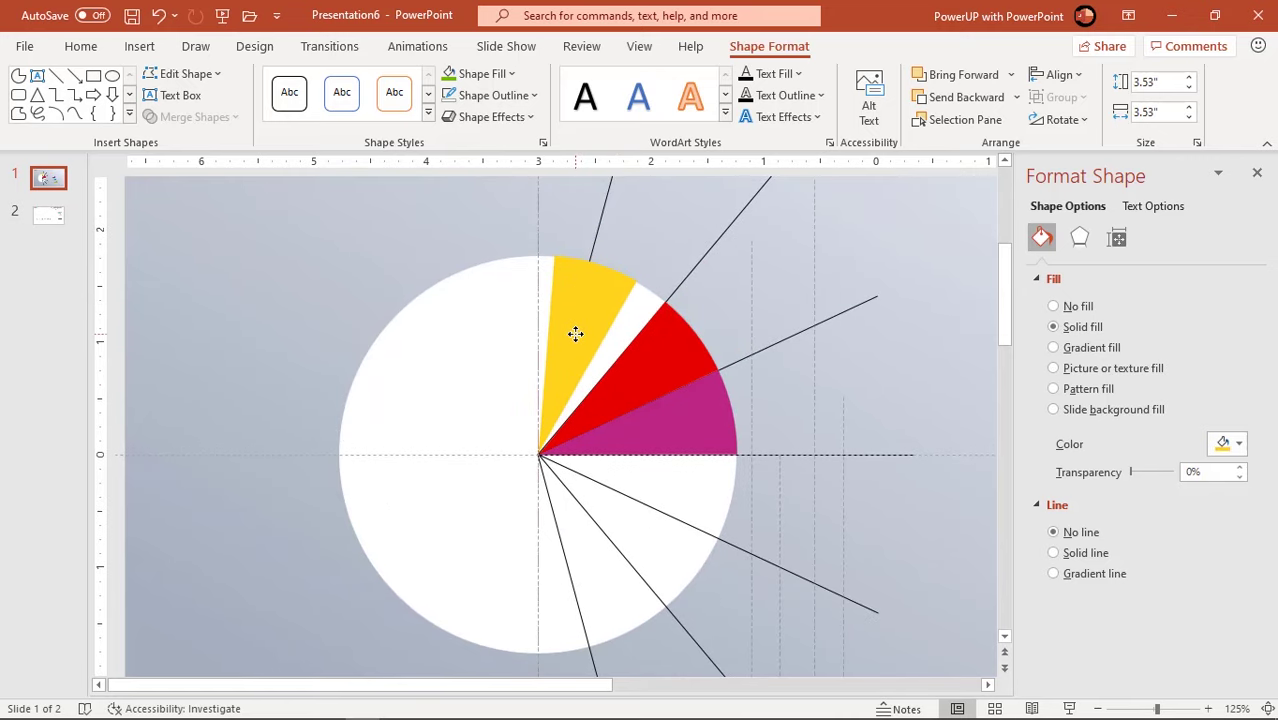
pyautogui.moveTo(308, 457); pyautogui.dragTo(303, 429)
# Step: Bring the purple wedge to the pie and rotate it below the horizontal guide
pyautogui.keyDown('ctrl'); pyautogui.scroll(-5, 405, 427); pyautogui.keyUp('ctrl')
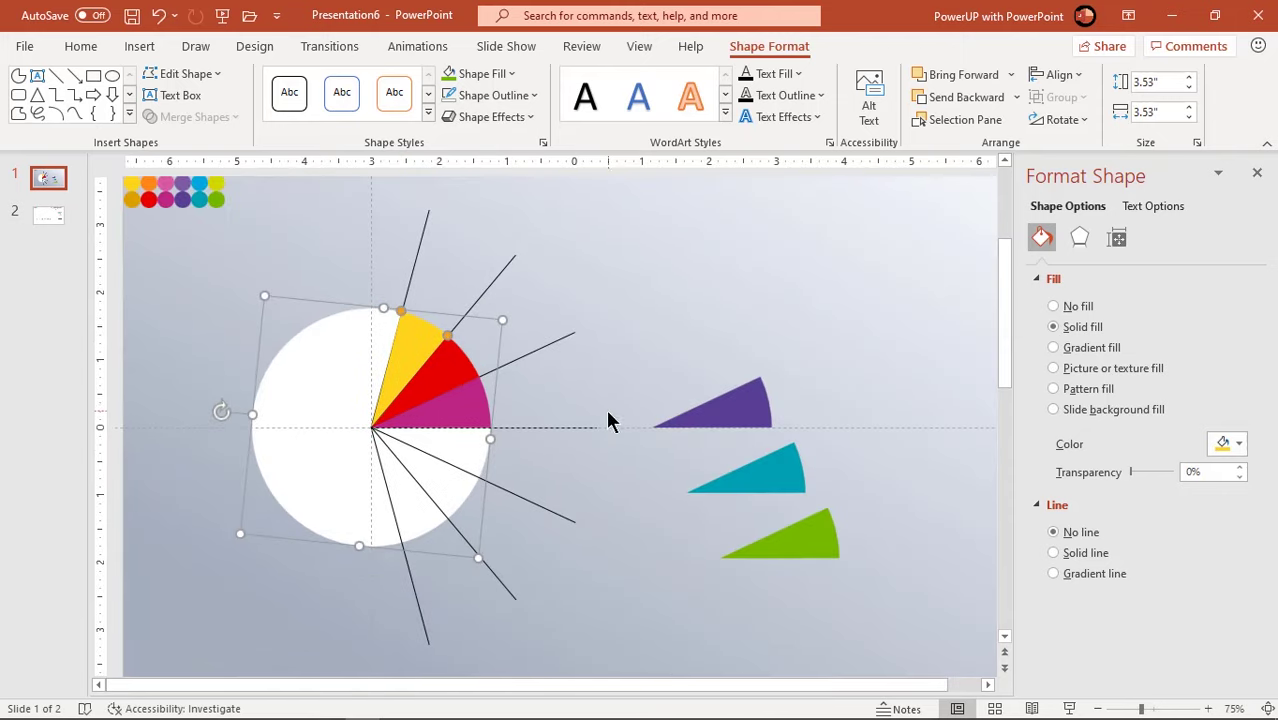
pyautogui.click(733, 407)
pyautogui.moveTo(741, 408); pyautogui.dragTo(489, 414)
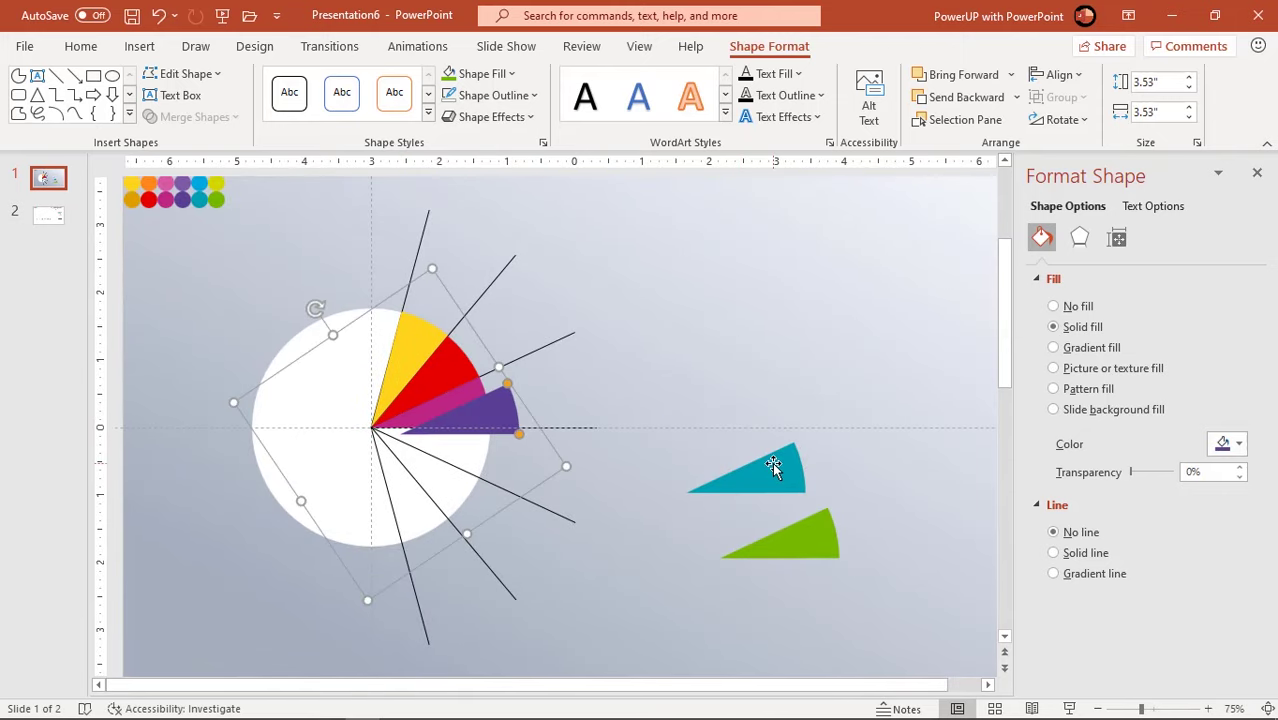
pyautogui.moveTo(772, 462); pyautogui.dragTo(654, 481)
pyautogui.moveTo(829, 532); pyautogui.dragTo(694, 535)
pyautogui.keyDown('ctrl'); pyautogui.scroll(5, 433, 477); pyautogui.keyUp('ctrl')
pyautogui.scroll(1, 370, 285)
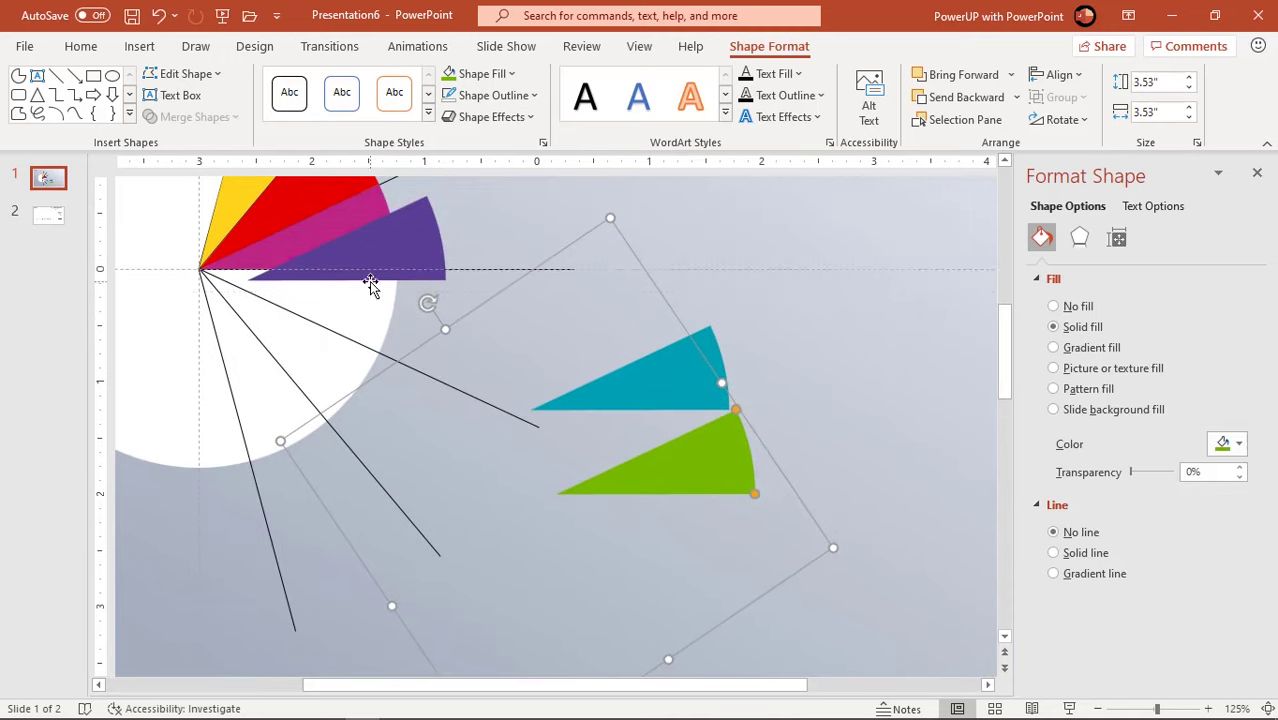
pyautogui.moveTo(507, 690); pyautogui.dragTo(441, 690)
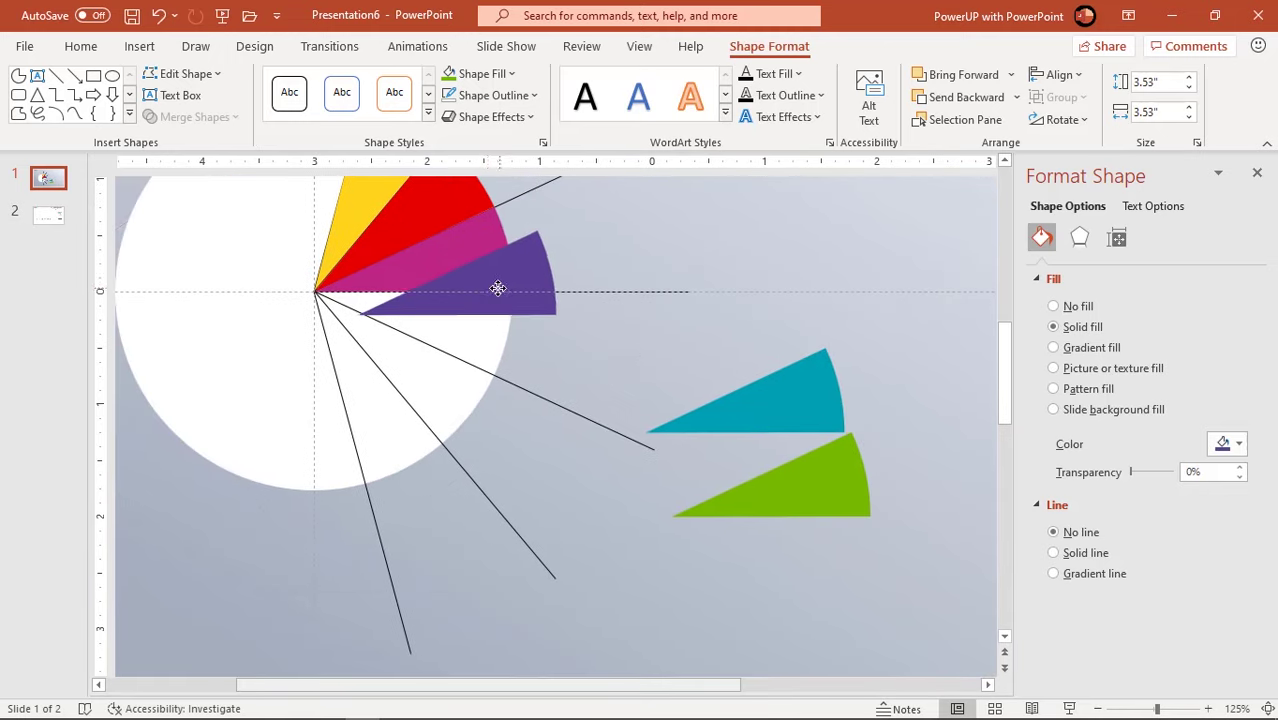
pyautogui.moveTo(499, 286); pyautogui.dragTo(456, 259)
pyautogui.keyDown('ctrl'); pyautogui.scroll(2, 456, 259); pyautogui.keyUp('ctrl')
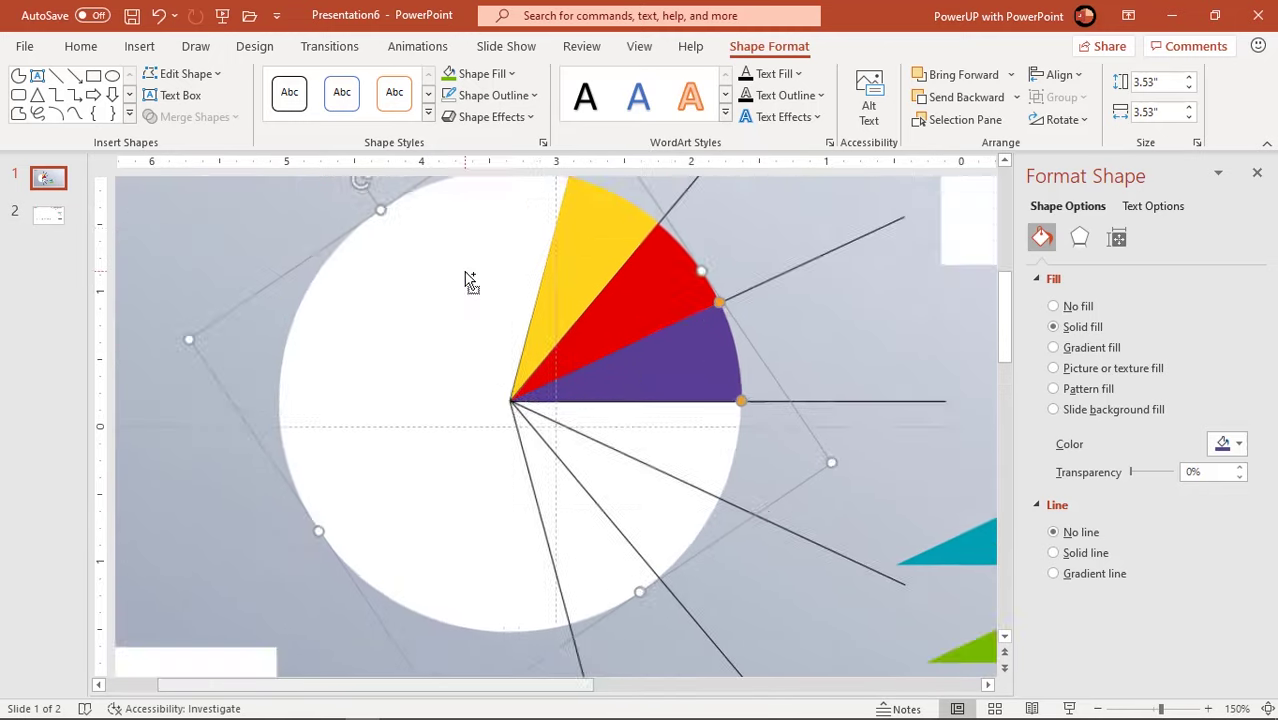
pyautogui.moveTo(416, 214)
pyautogui.mouseDown()
pyautogui.moveTo(480, 214)
pyautogui.moveTo(526, 246)
pyautogui.mouseUp()
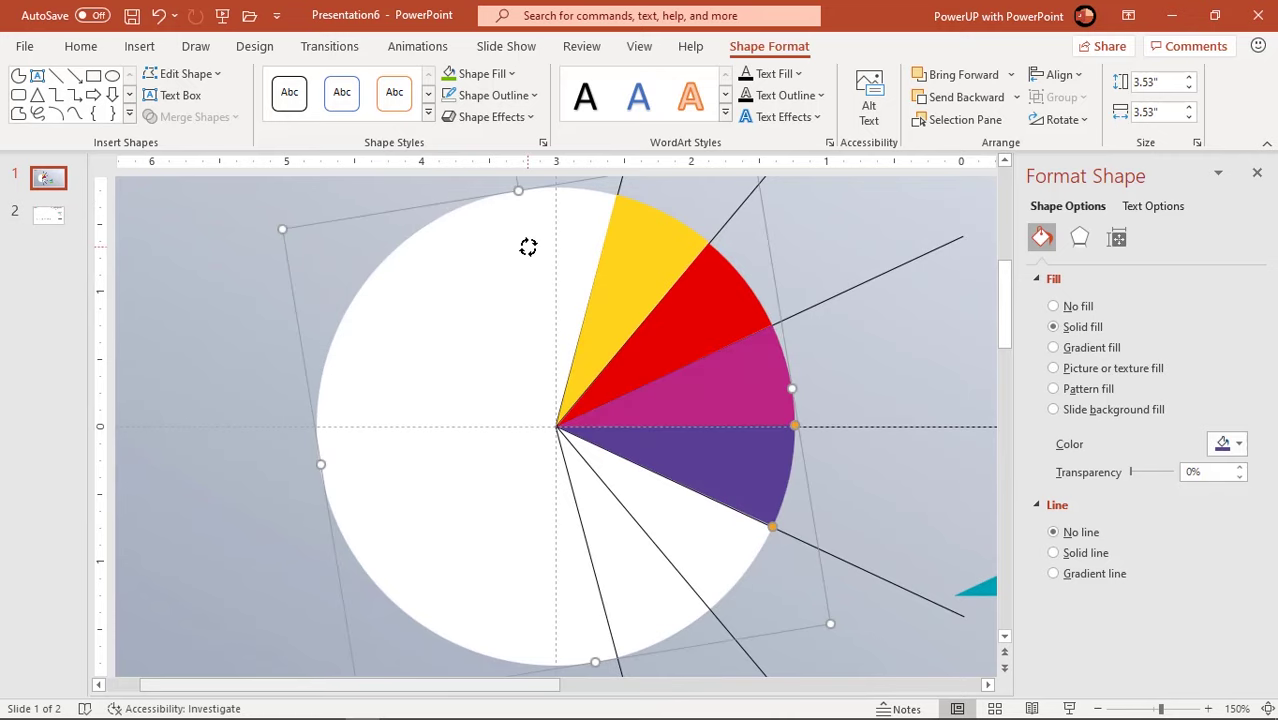
pyautogui.keyDown('ctrl'); pyautogui.scroll(-2, 653, 428); pyautogui.keyUp('ctrl')
# Step: Set the teal wedge's tip at the centre, rotated into the gap below purple
pyautogui.moveTo(928, 560); pyautogui.dragTo(647, 476)
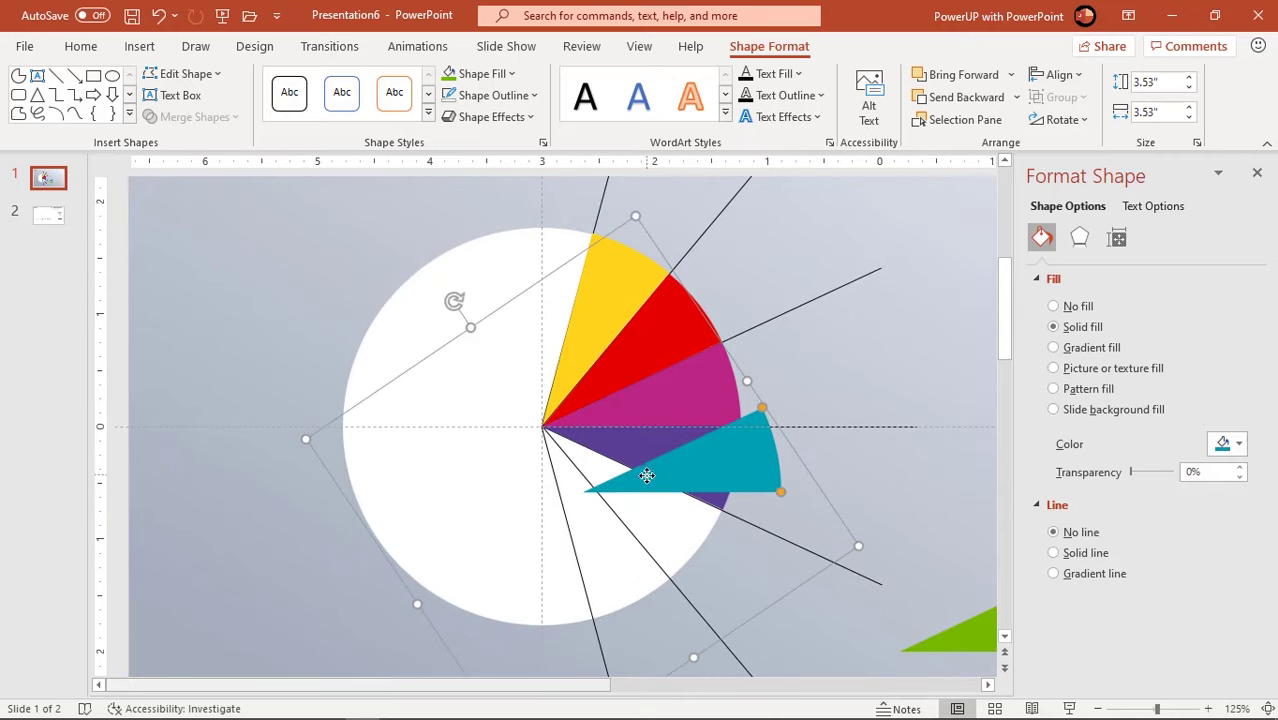
pyautogui.moveTo(454, 299); pyautogui.dragTo(650, 508)
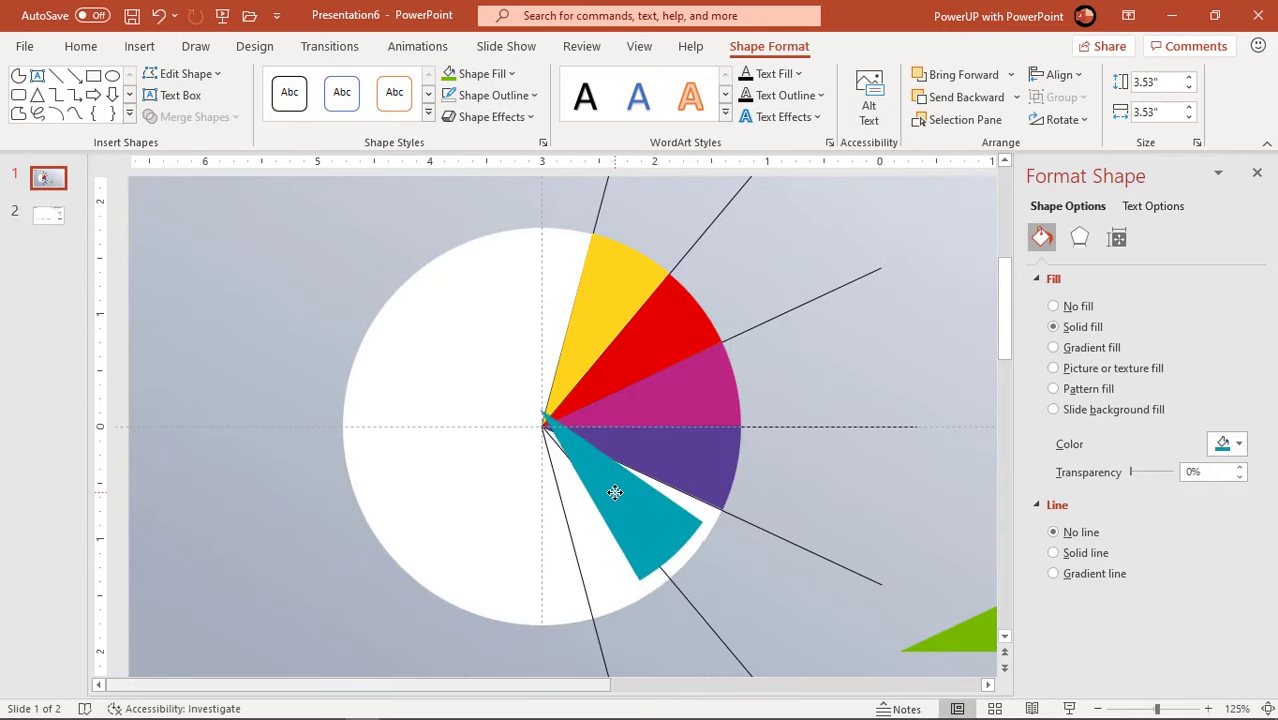
pyautogui.moveTo(643, 217); pyautogui.dragTo(592, 264)
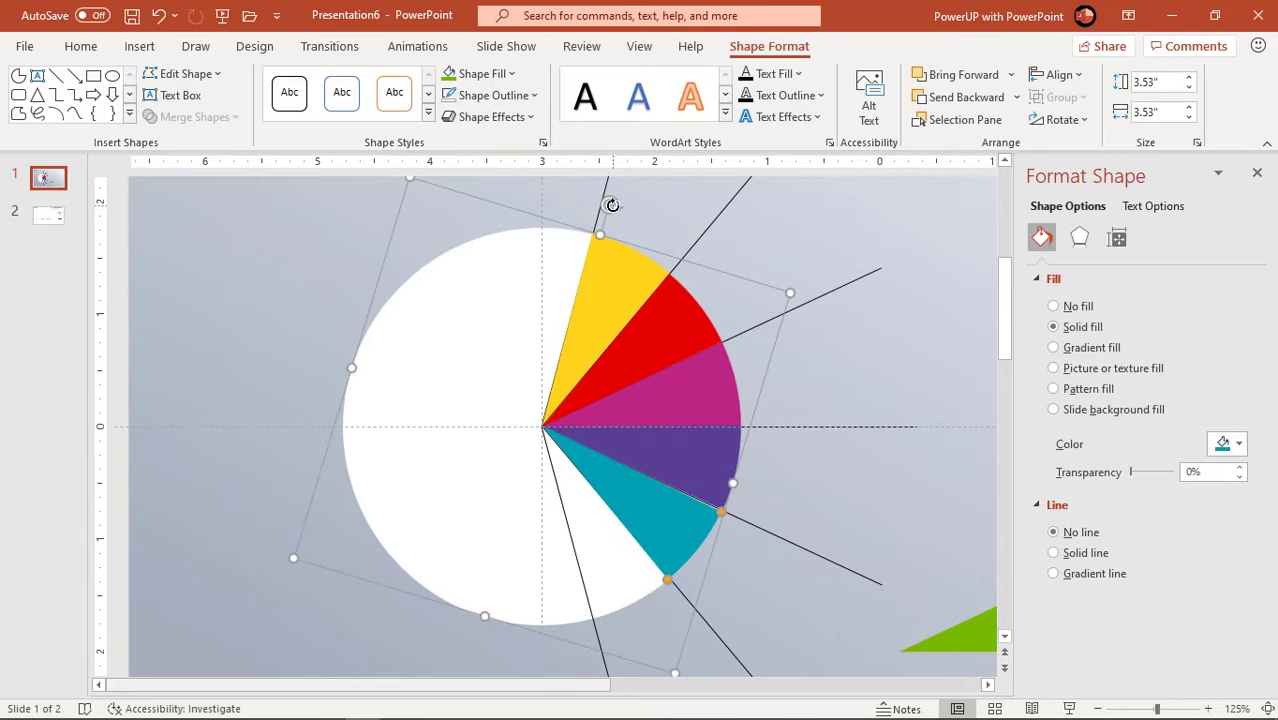
pyautogui.moveTo(611, 204); pyautogui.dragTo(610, 205)
# Step: Place the green wedge at the pie centre, rotated flush against the teal wedge
pyautogui.moveTo(951, 632); pyautogui.dragTo(542, 448)
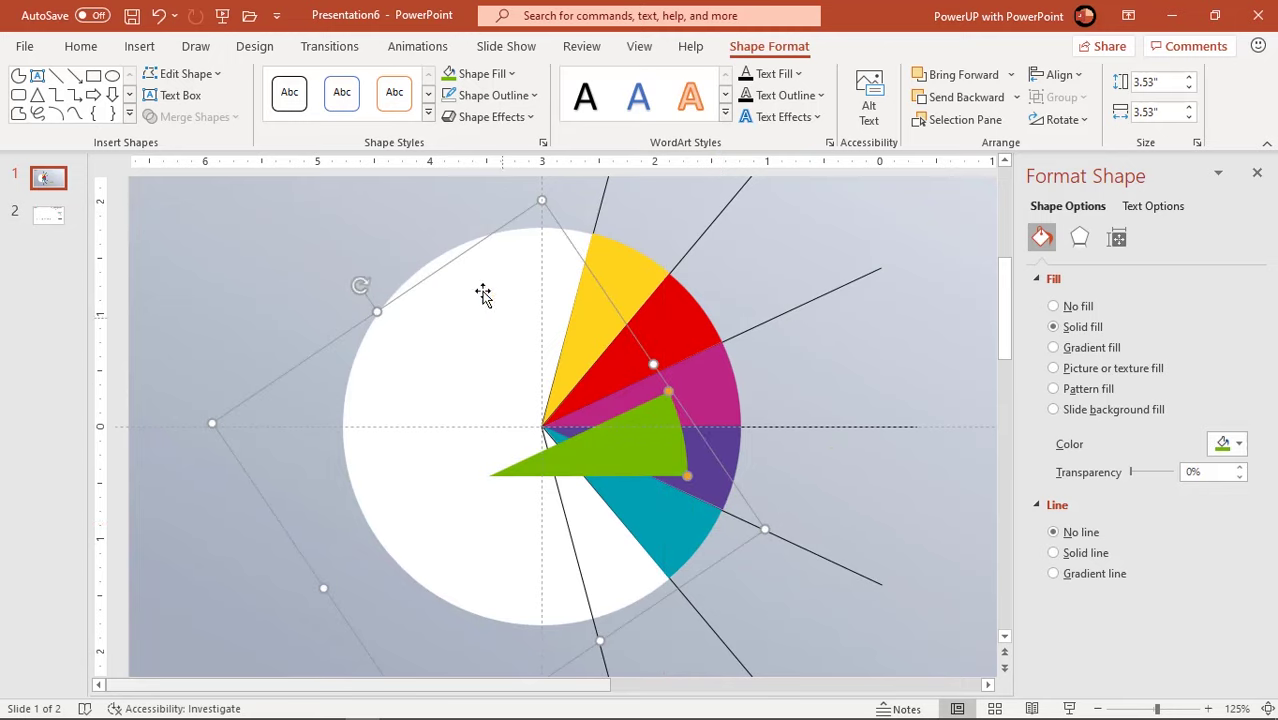
pyautogui.moveTo(445, 274); pyautogui.dragTo(623, 289)
pyautogui.moveTo(541, 569); pyautogui.dragTo(594, 518)
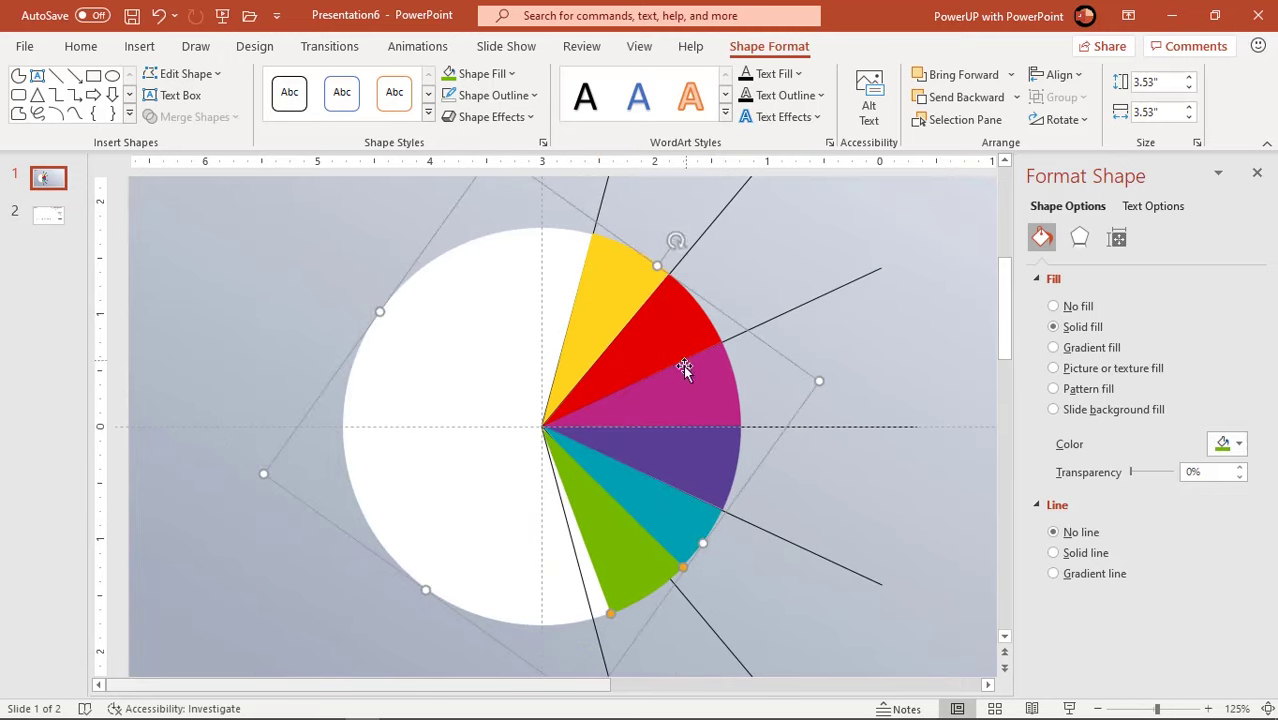
pyautogui.moveTo(676, 240); pyautogui.dragTo(701, 256)
pyautogui.scroll(2, 625, 574)
pyautogui.scroll(5, 630, 580)
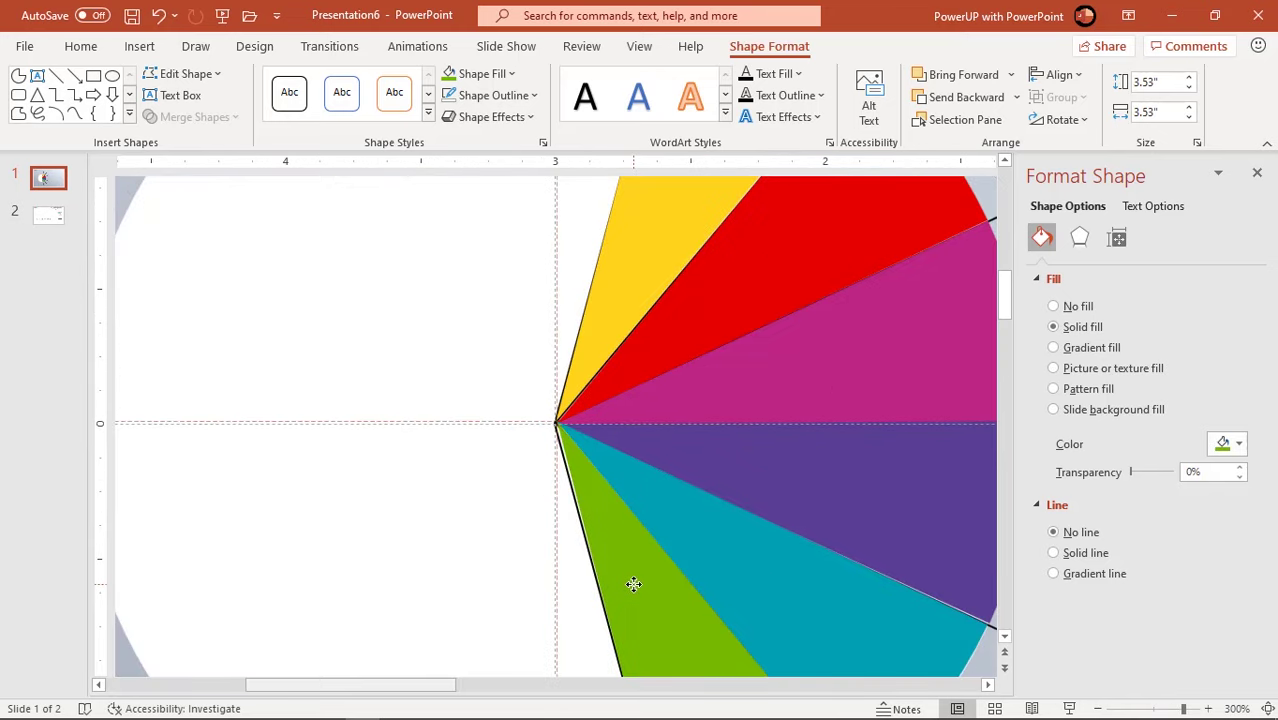
pyautogui.scroll(-4, 634, 583)
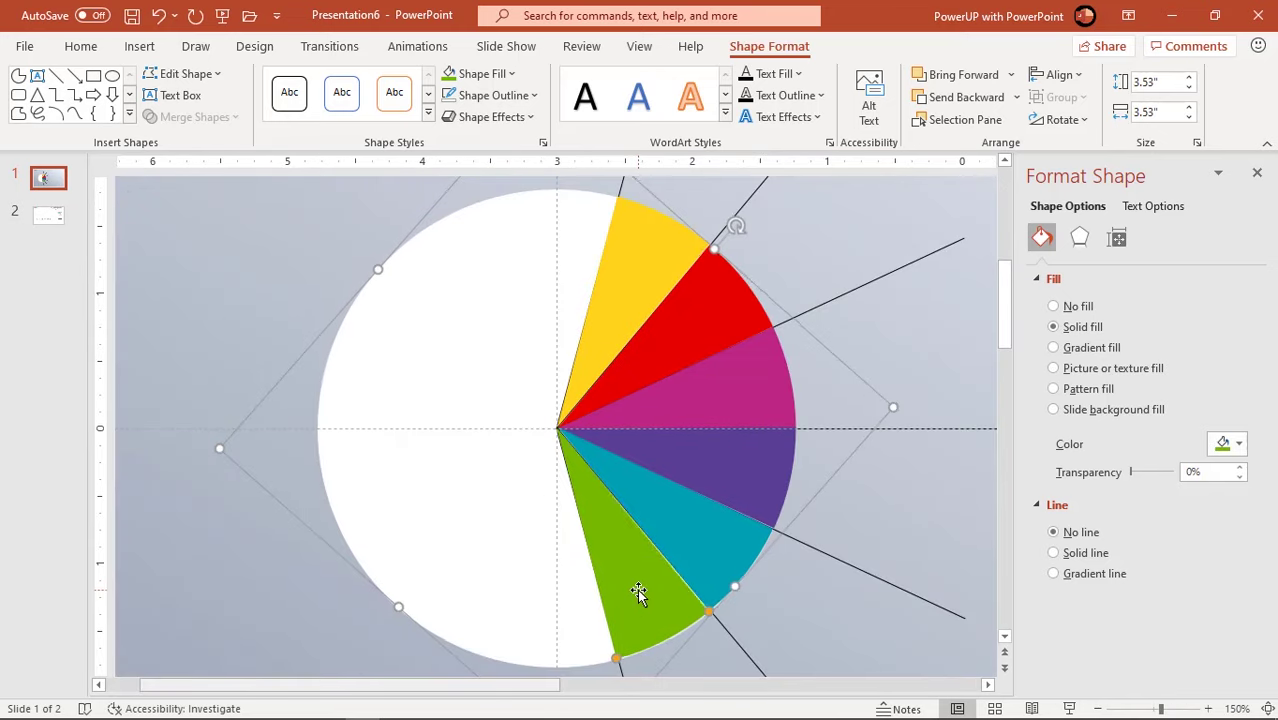
pyautogui.click(784, 594)
# Step: Select all the black radiating guide lines and delete them
pyautogui.scroll(-2, 740, 570)
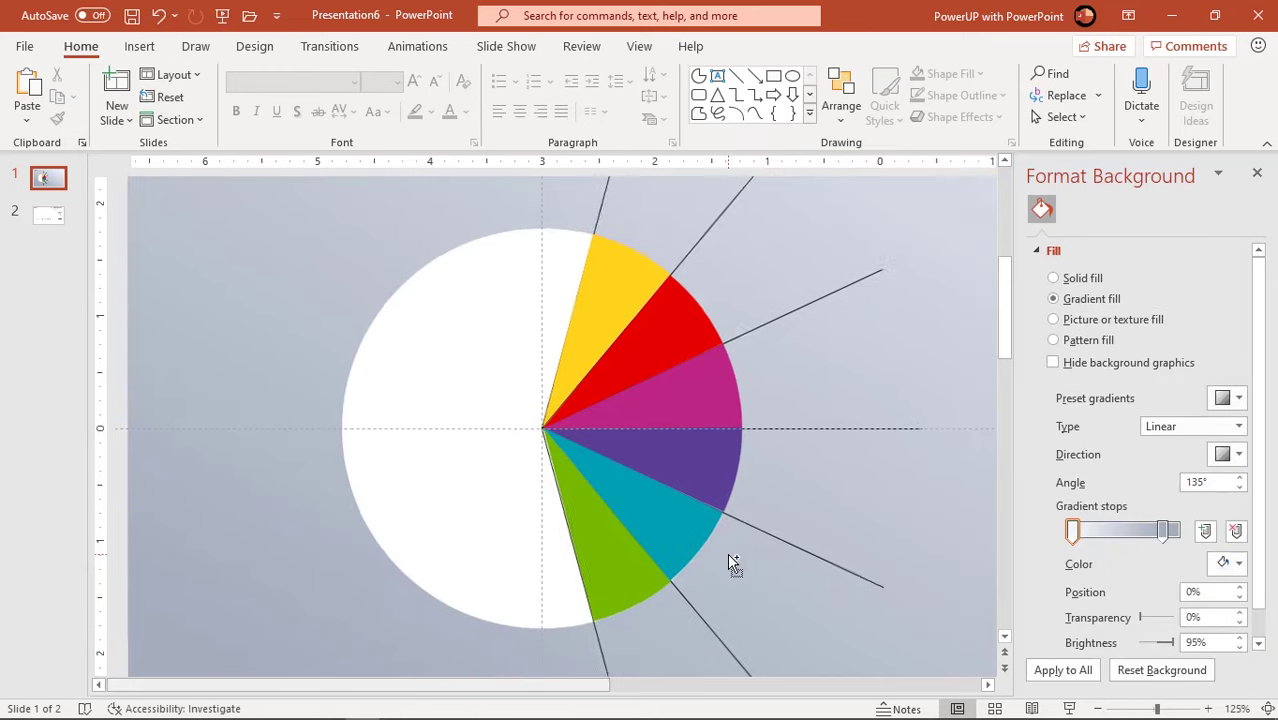
pyautogui.scroll(-1, 733, 563)
pyautogui.scroll(-1, 733, 563)
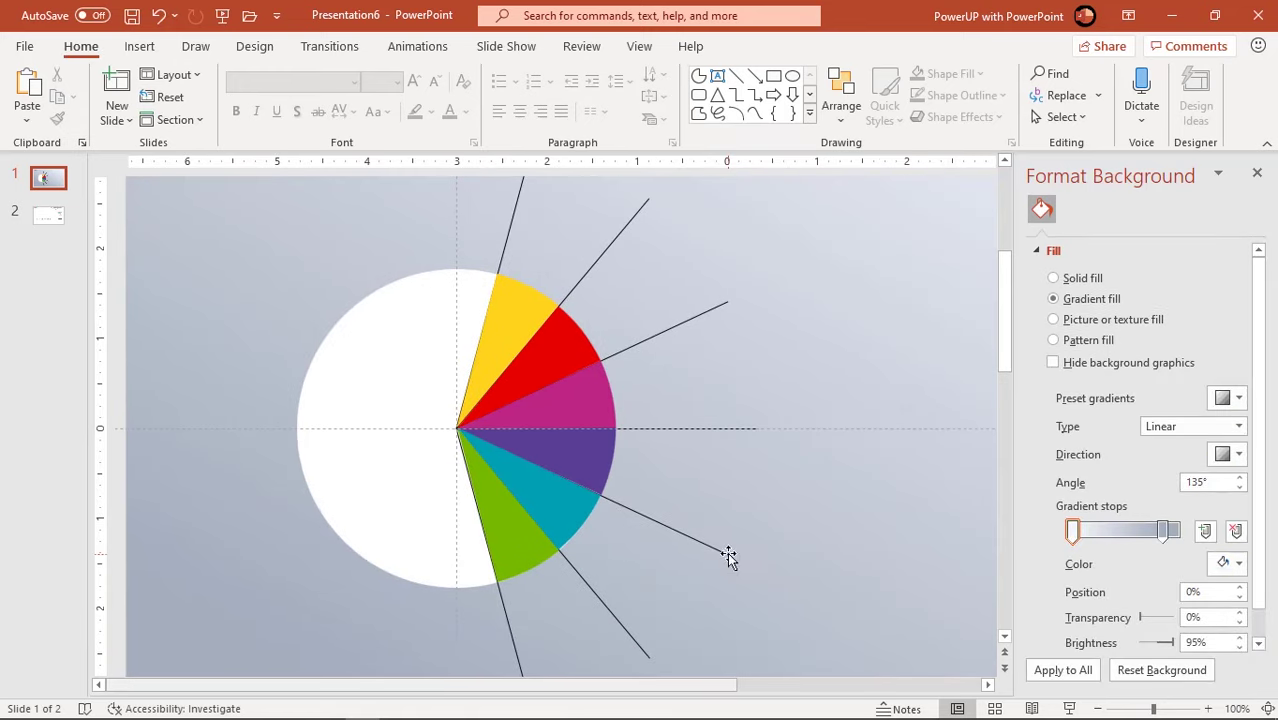
pyautogui.click(506, 248)
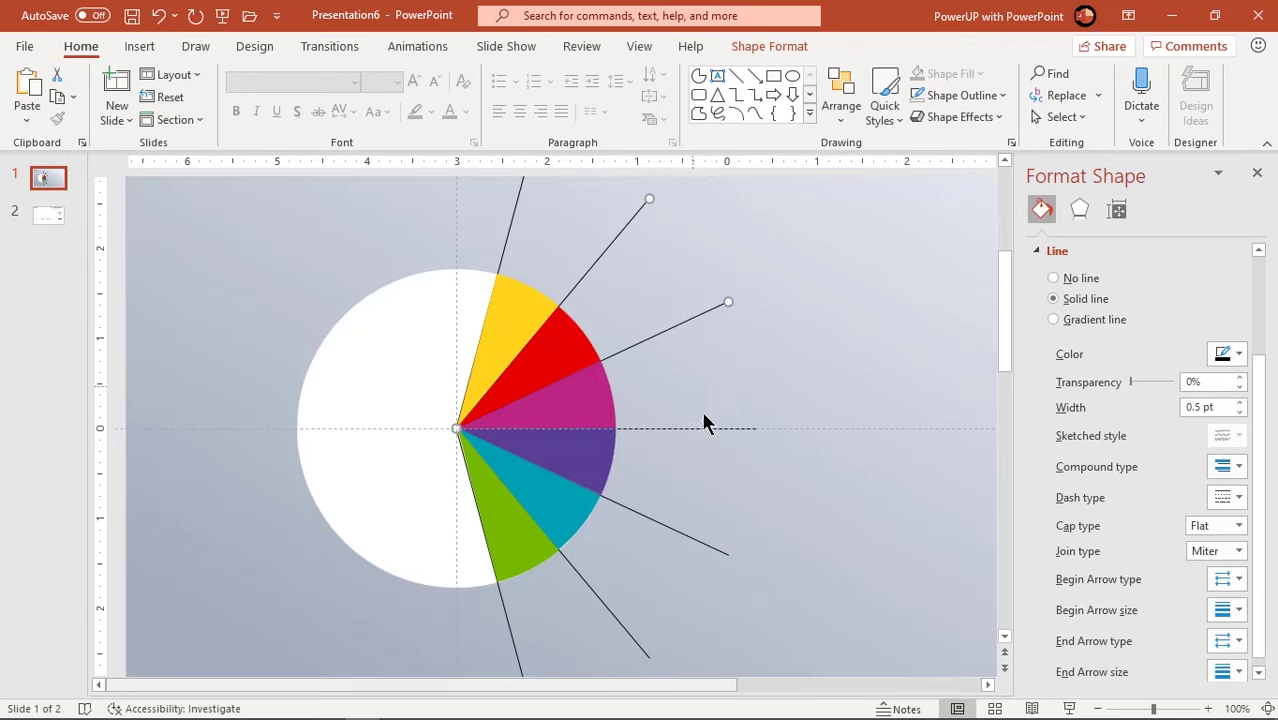
pyautogui.moveTo(710, 435); pyautogui.dragTo(710, 435)
pyautogui.press('Delete')
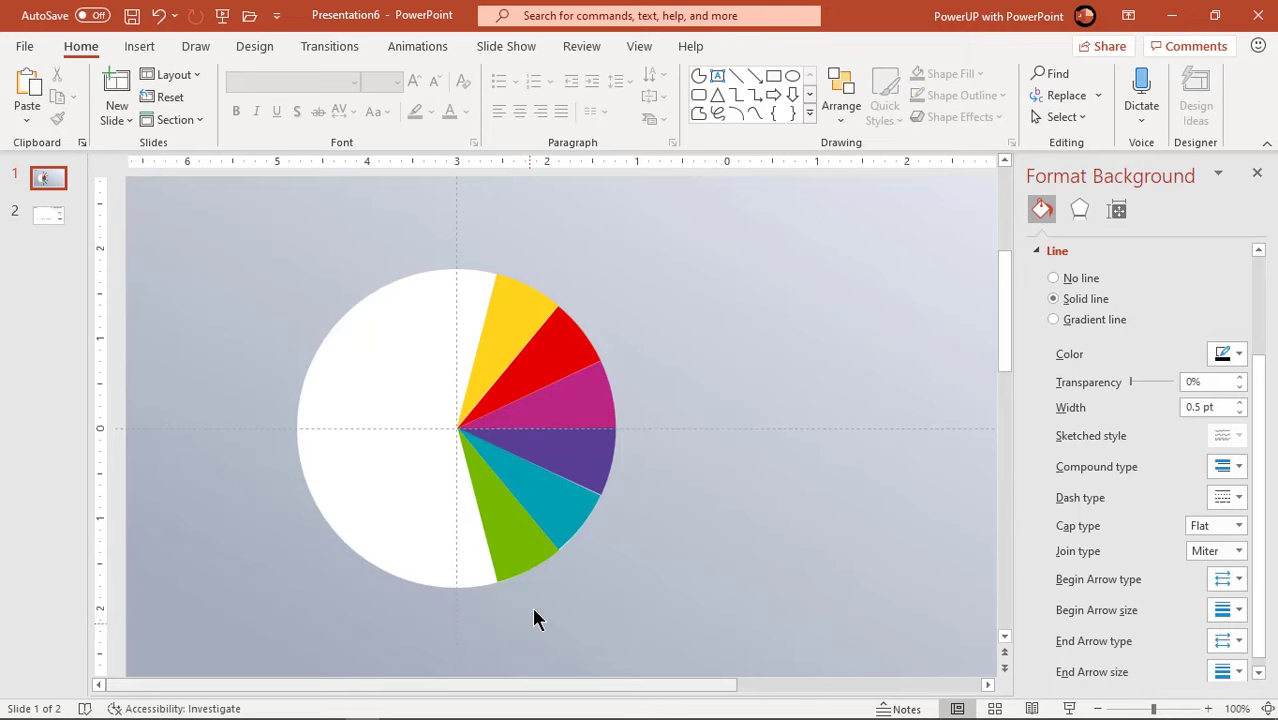
pyautogui.scroll(-2, 648, 556)
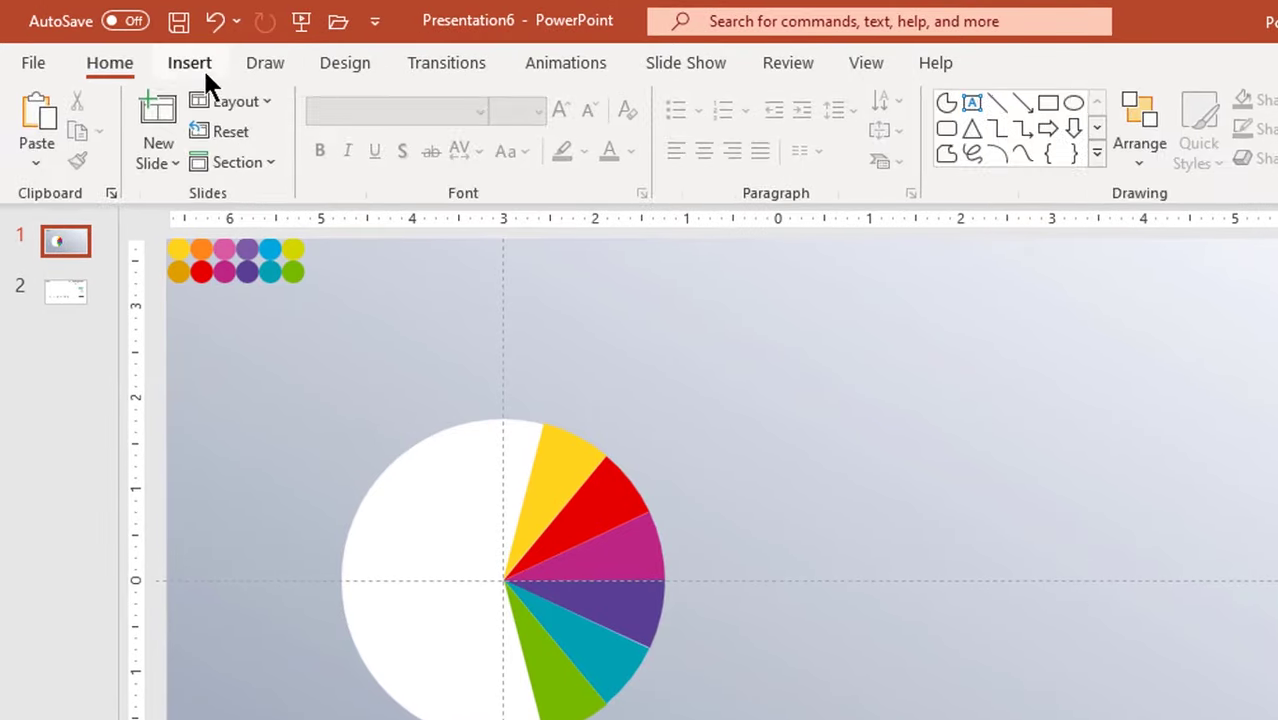
# Step: Draw an oval outward from the pie's centre and remove its outline
pyautogui.click(196, 64)
pyautogui.click(403, 160)
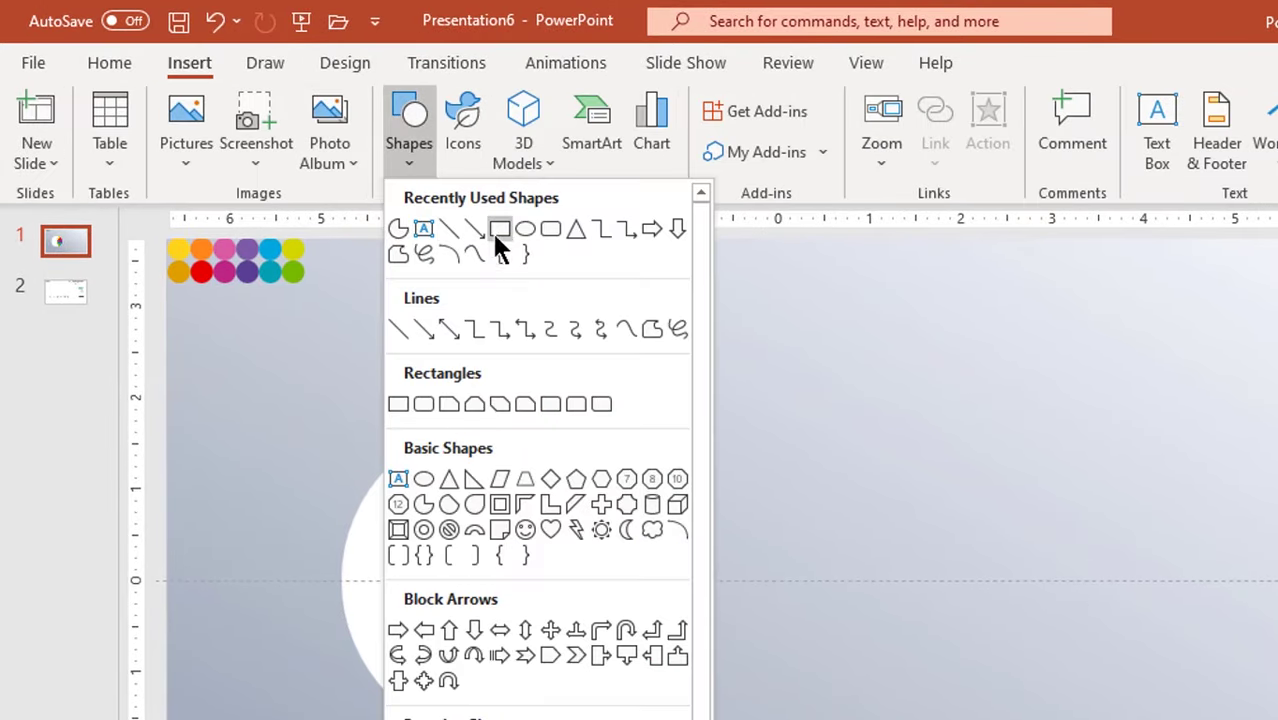
pyautogui.click(522, 228)
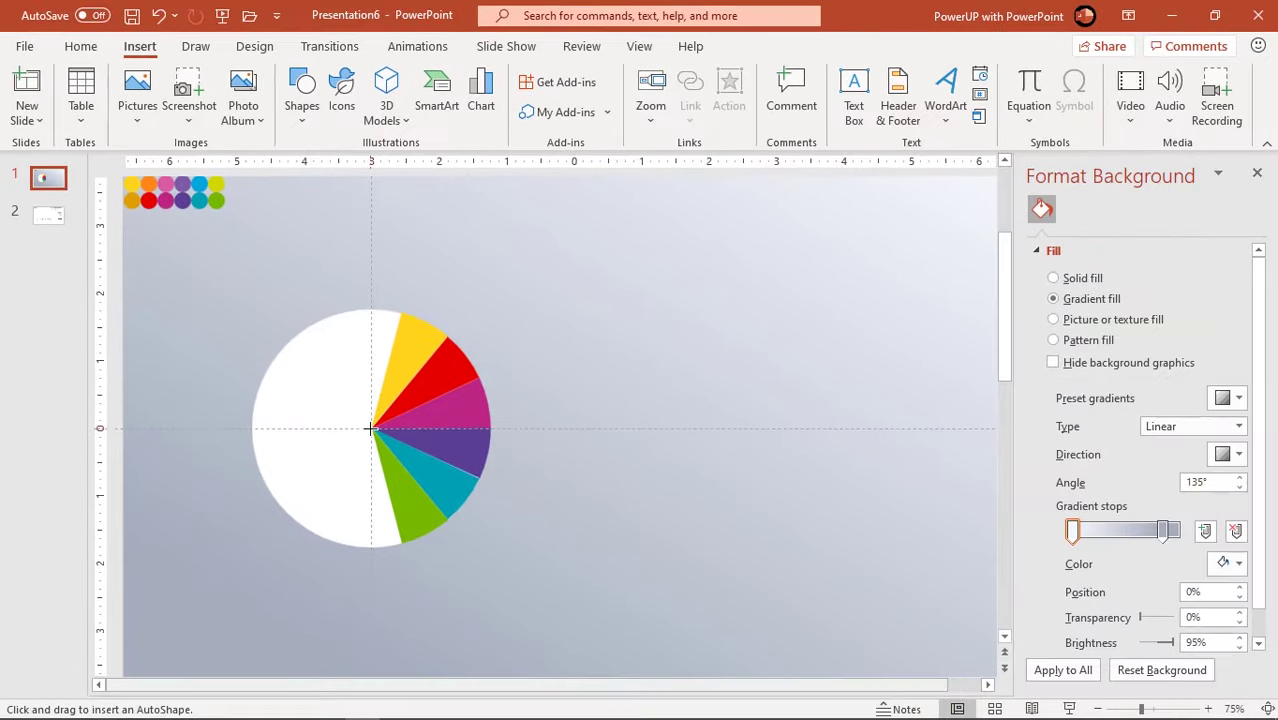
pyautogui.moveTo(370, 428); pyautogui.dragTo(443, 486)
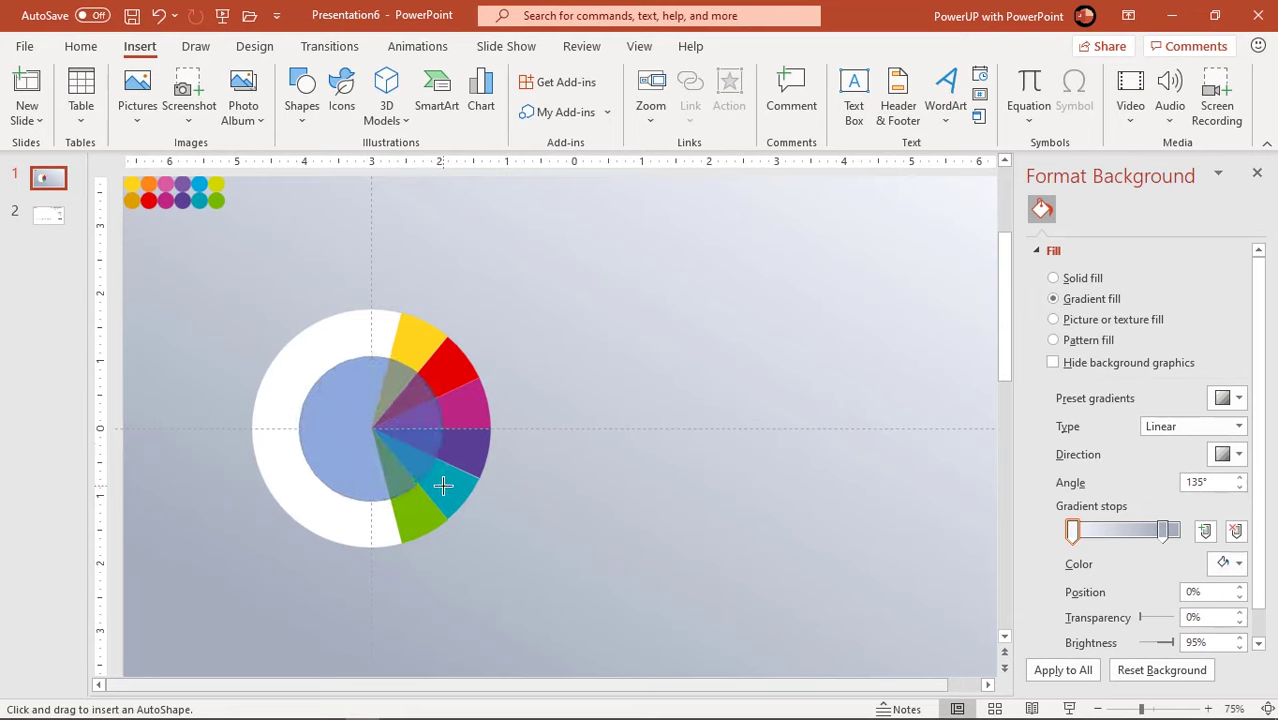
pyautogui.moveTo(443, 486); pyautogui.dragTo(445, 484)
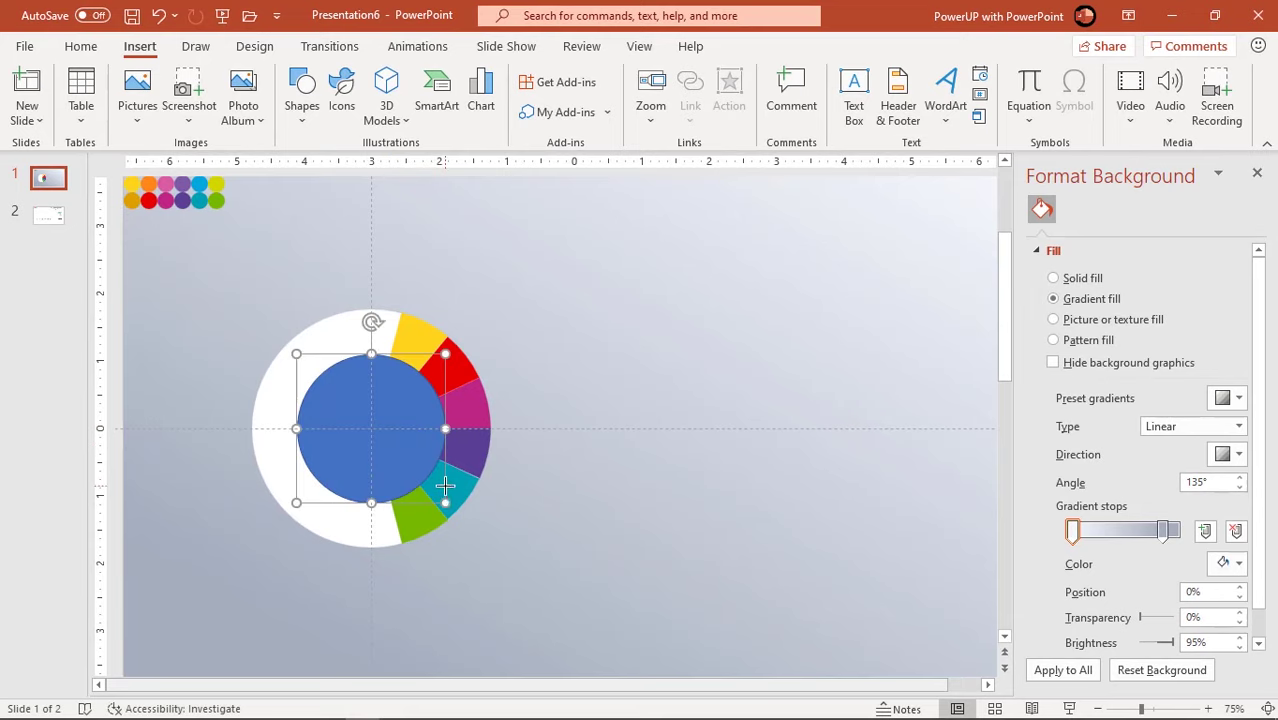
pyautogui.click(488, 95)
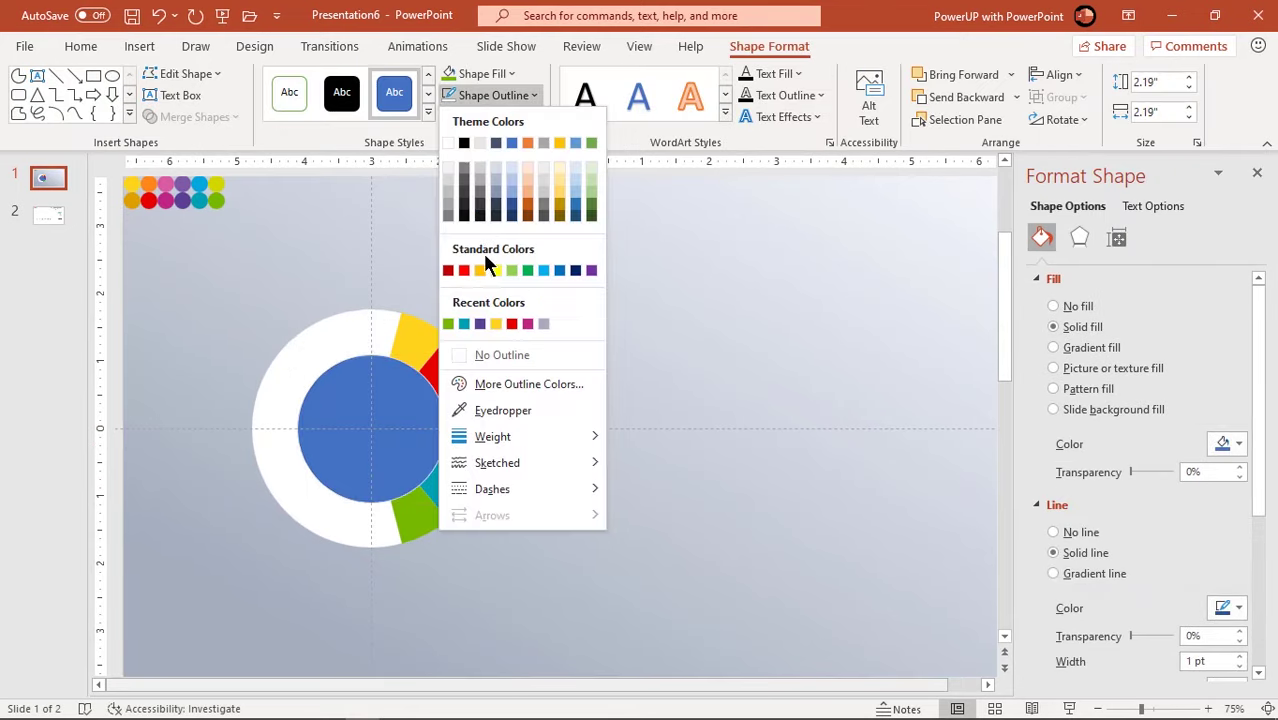
pyautogui.click(491, 352)
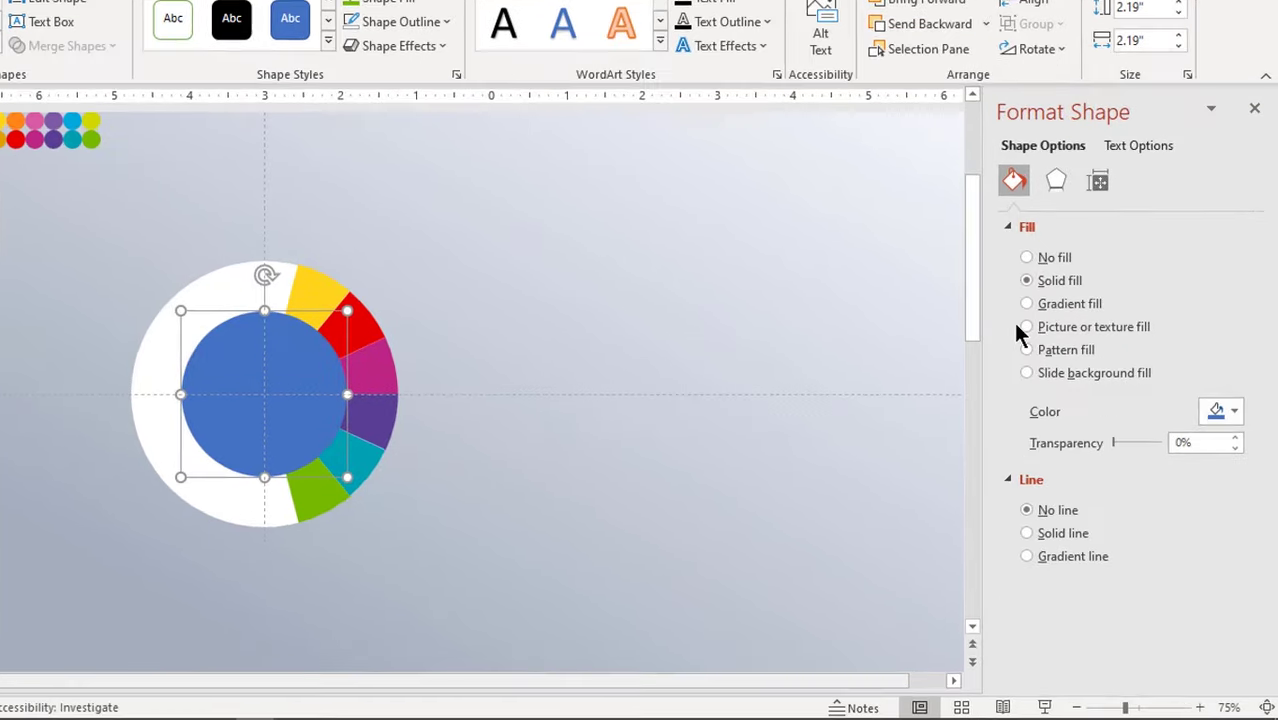
# Step: Fill the inner circle with a white-to-light-grey gradient at 225°
pyautogui.click(1060, 347)
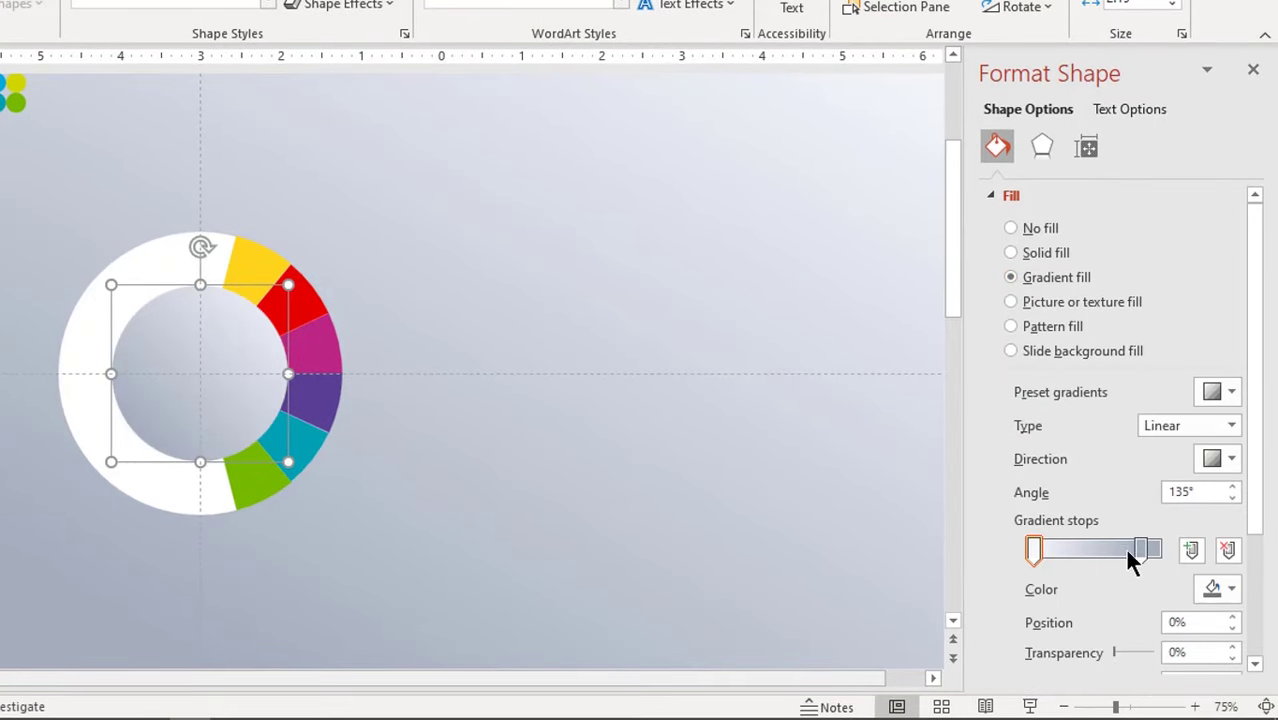
pyautogui.moveTo(1141, 550); pyautogui.dragTo(1167, 555)
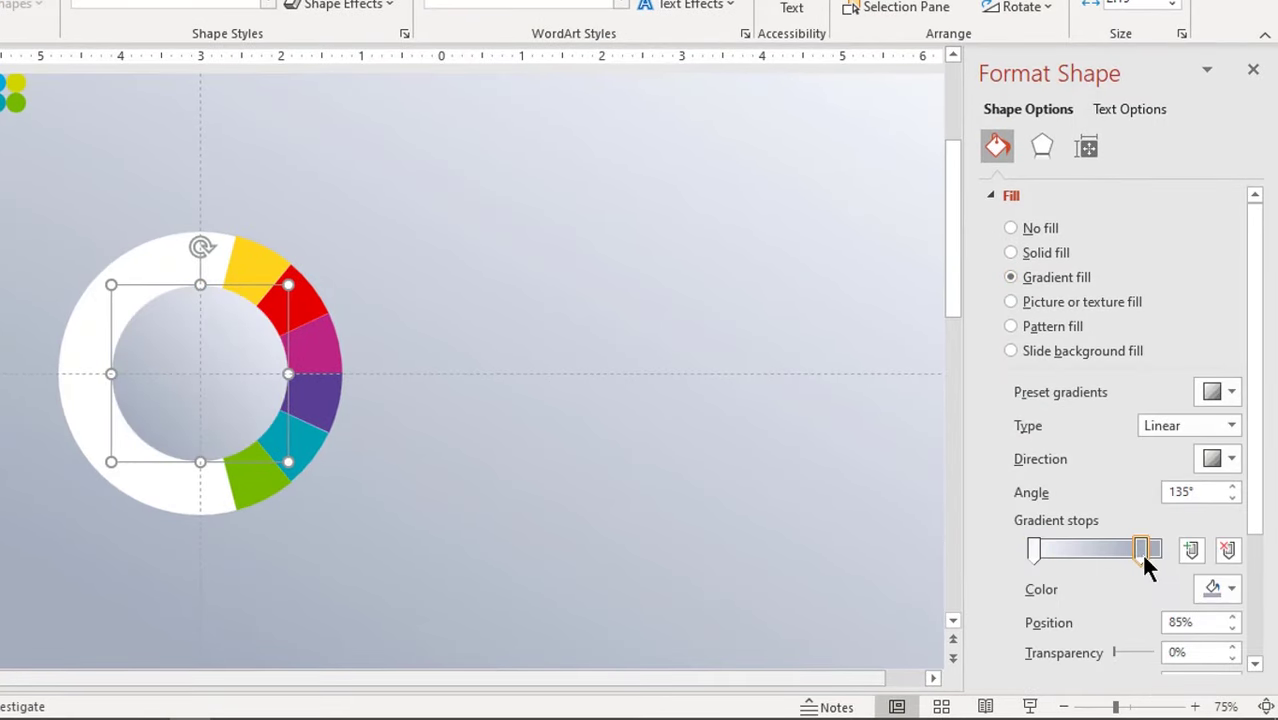
pyautogui.click(1222, 590)
pyautogui.click(1095, 335)
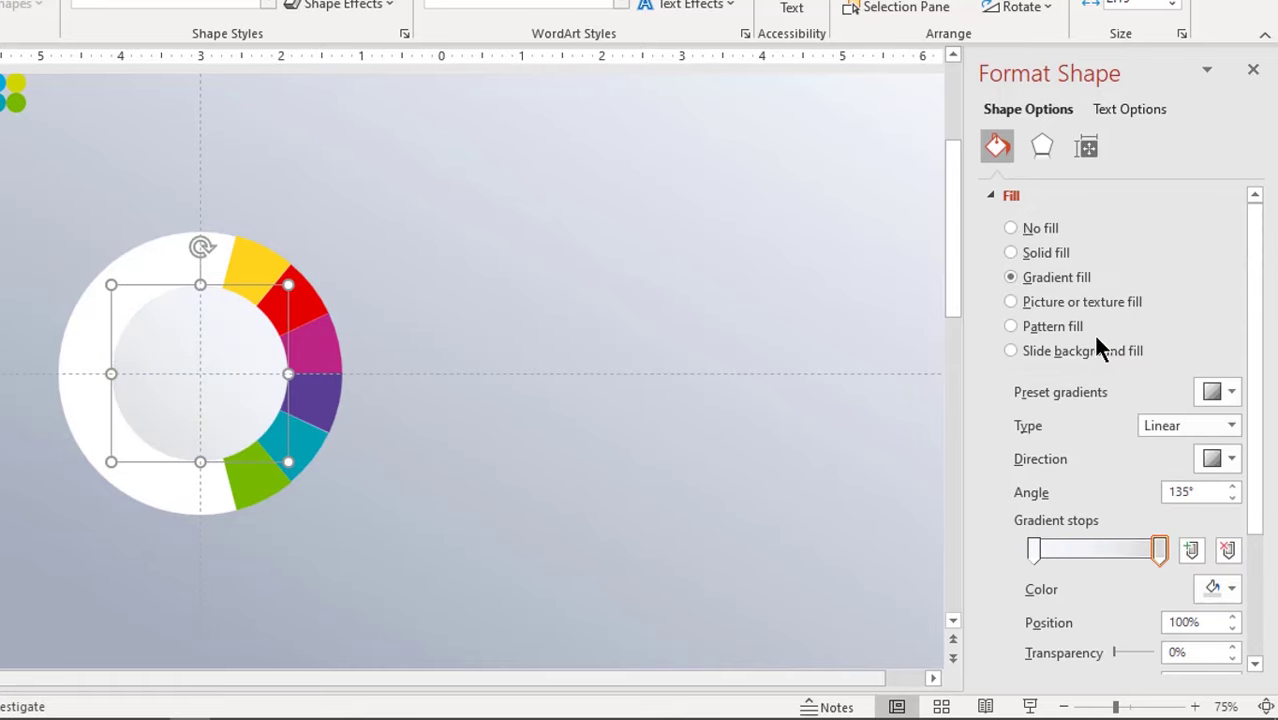
pyautogui.click(1230, 460)
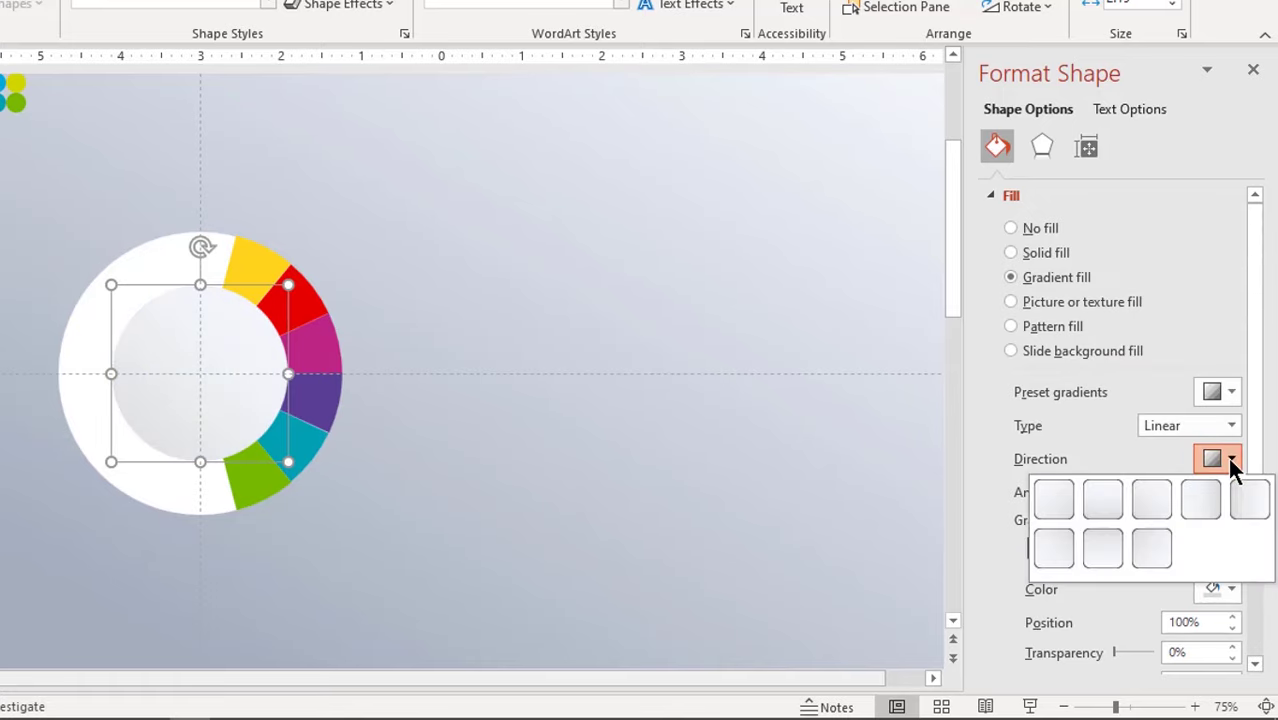
pyautogui.click(1150, 550)
pyautogui.click(1033, 550)
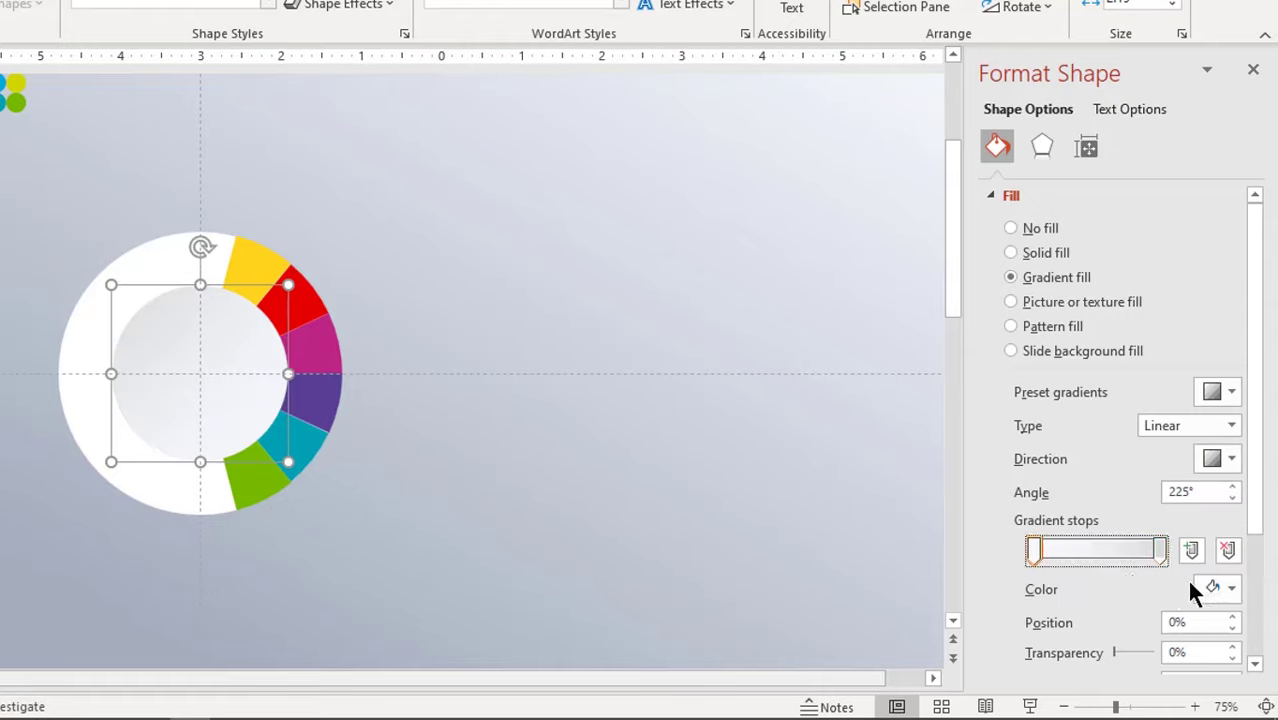
pyautogui.click(1214, 587)
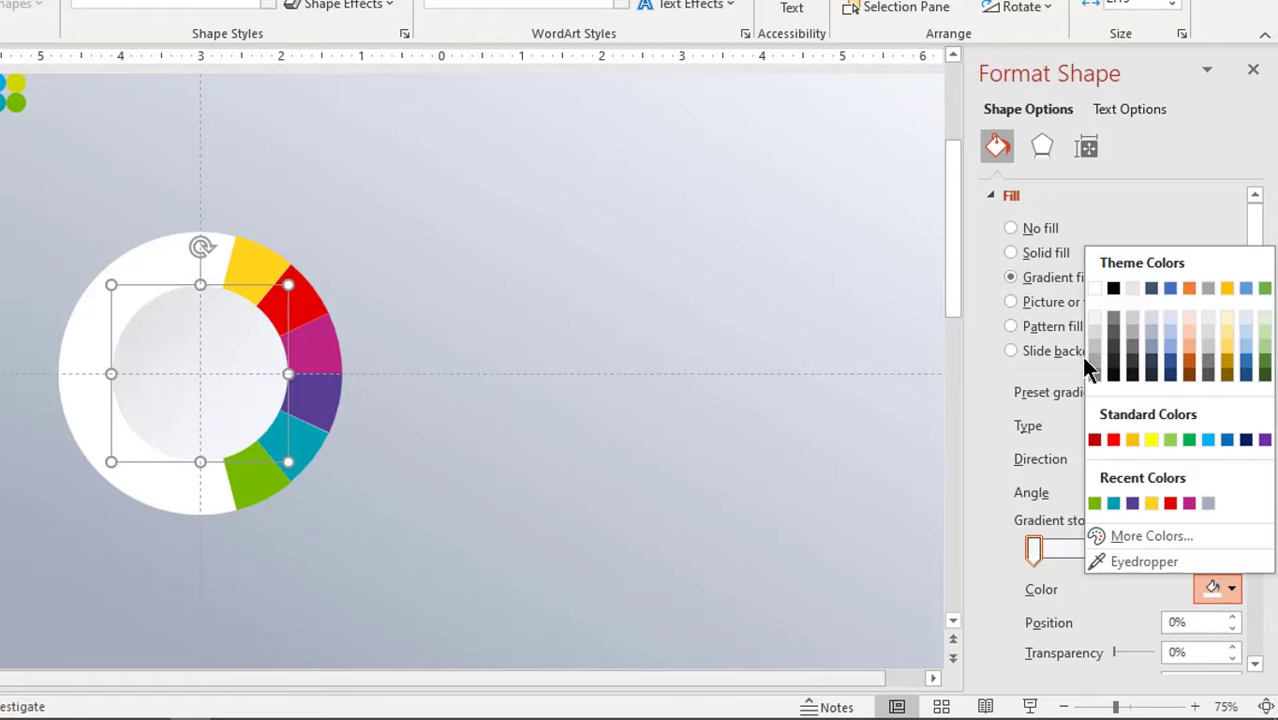
pyautogui.click(1094, 288)
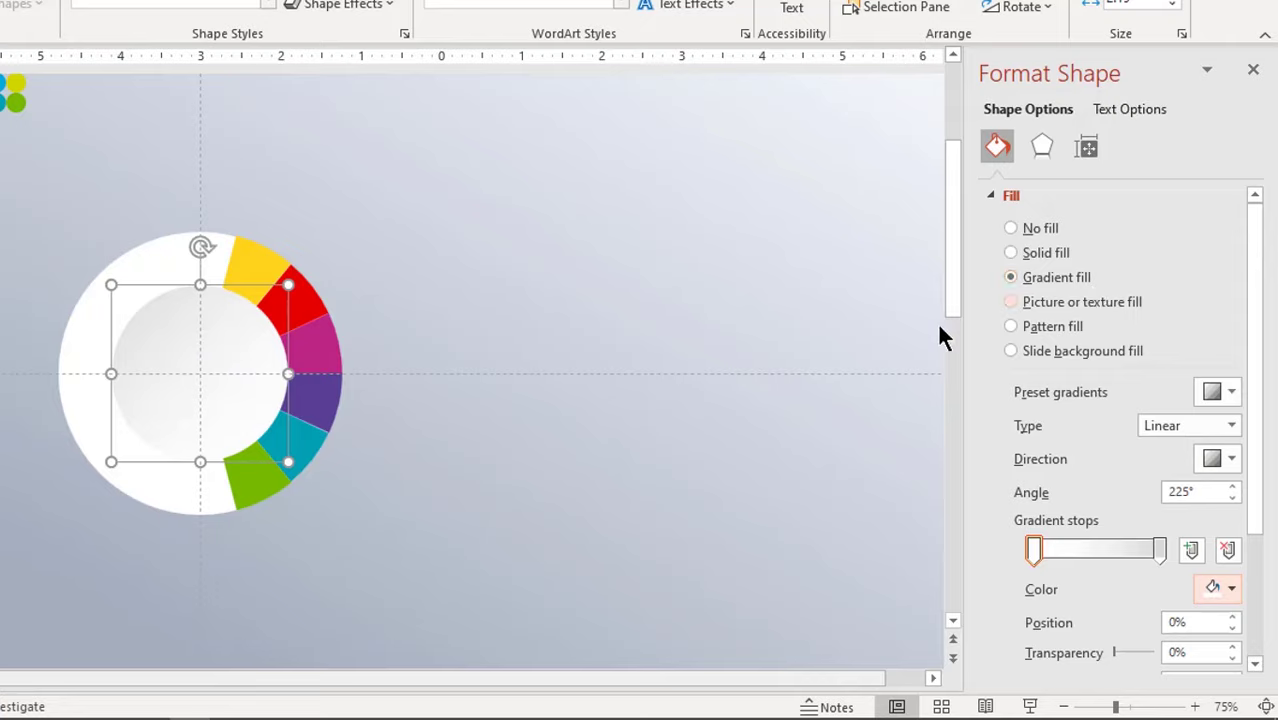
# Step: Give both circles an outer drop shadow with 10 pt distance
pyautogui.keyDown('shift'); pyautogui.click(147, 492); pyautogui.keyUp('shift')
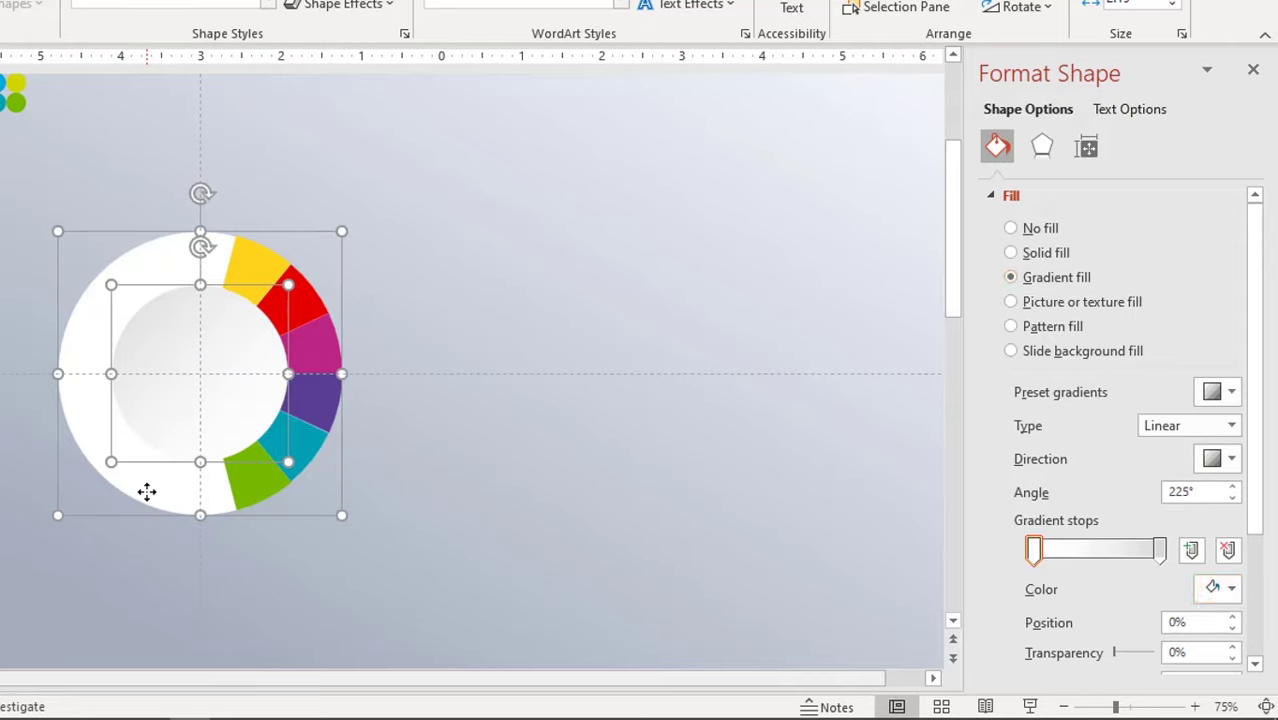
pyautogui.click(1040, 158)
pyautogui.click(1058, 196)
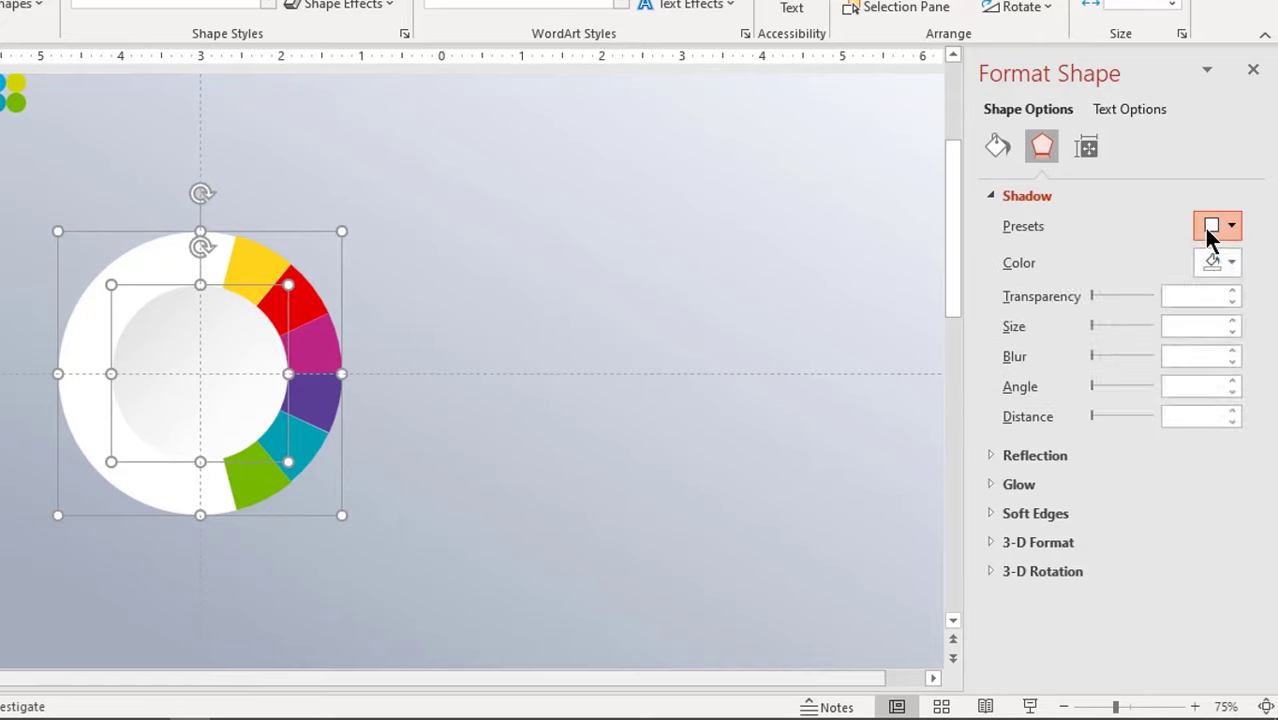
pyautogui.click(1207, 228)
pyautogui.click(1104, 400)
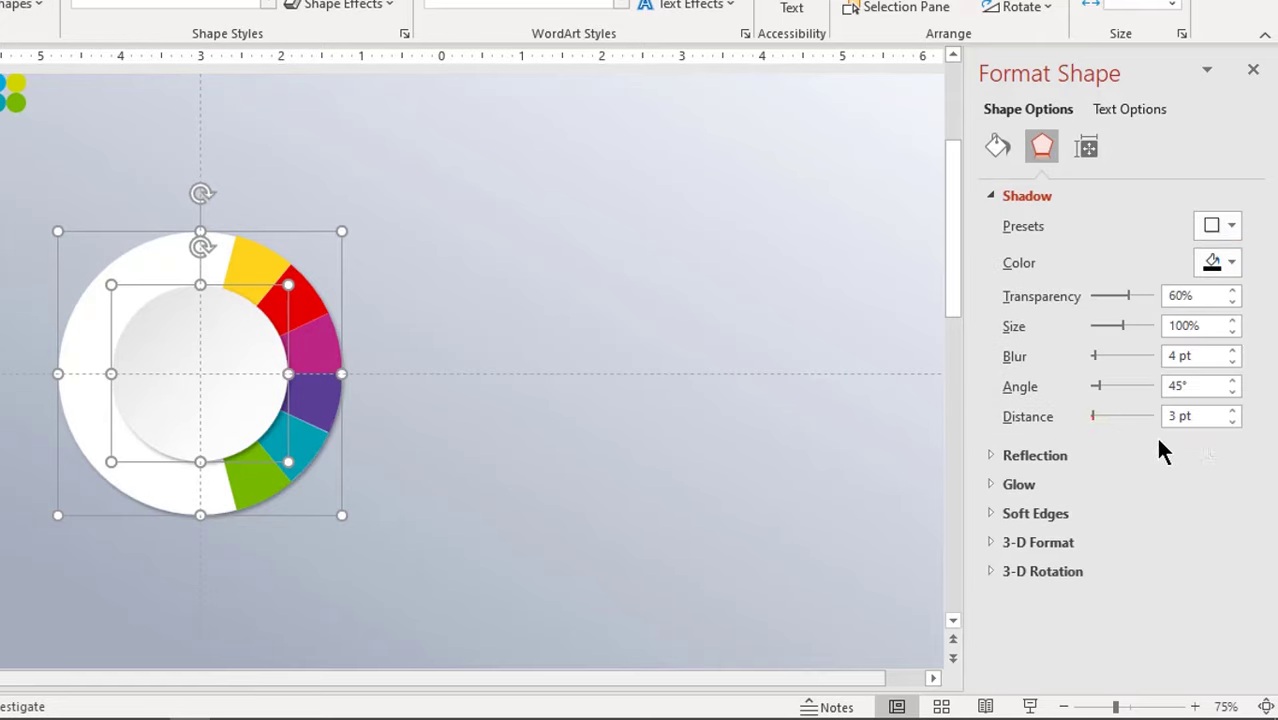
pyautogui.click(1231, 412)
pyautogui.click(1231, 412)
pyautogui.click(1231, 412)
pyautogui.click(1231, 412)
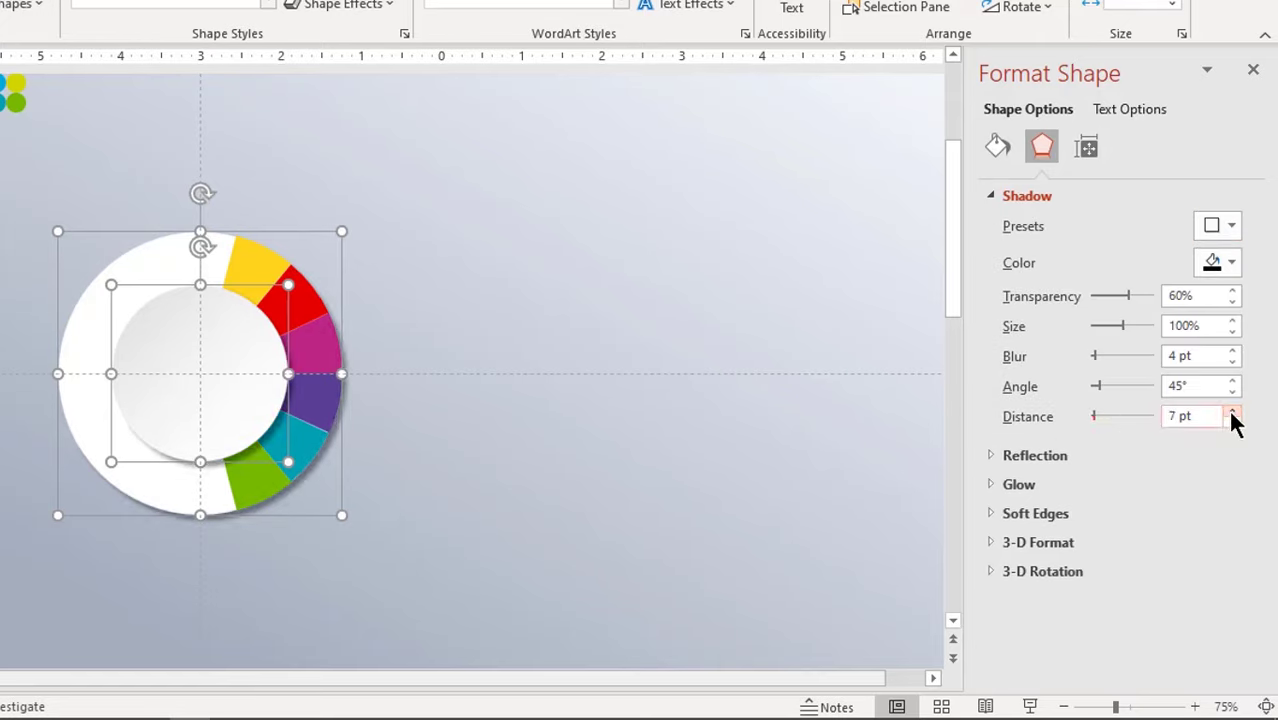
pyautogui.click(1231, 412)
pyautogui.click(1231, 412)
pyautogui.click(1231, 412)
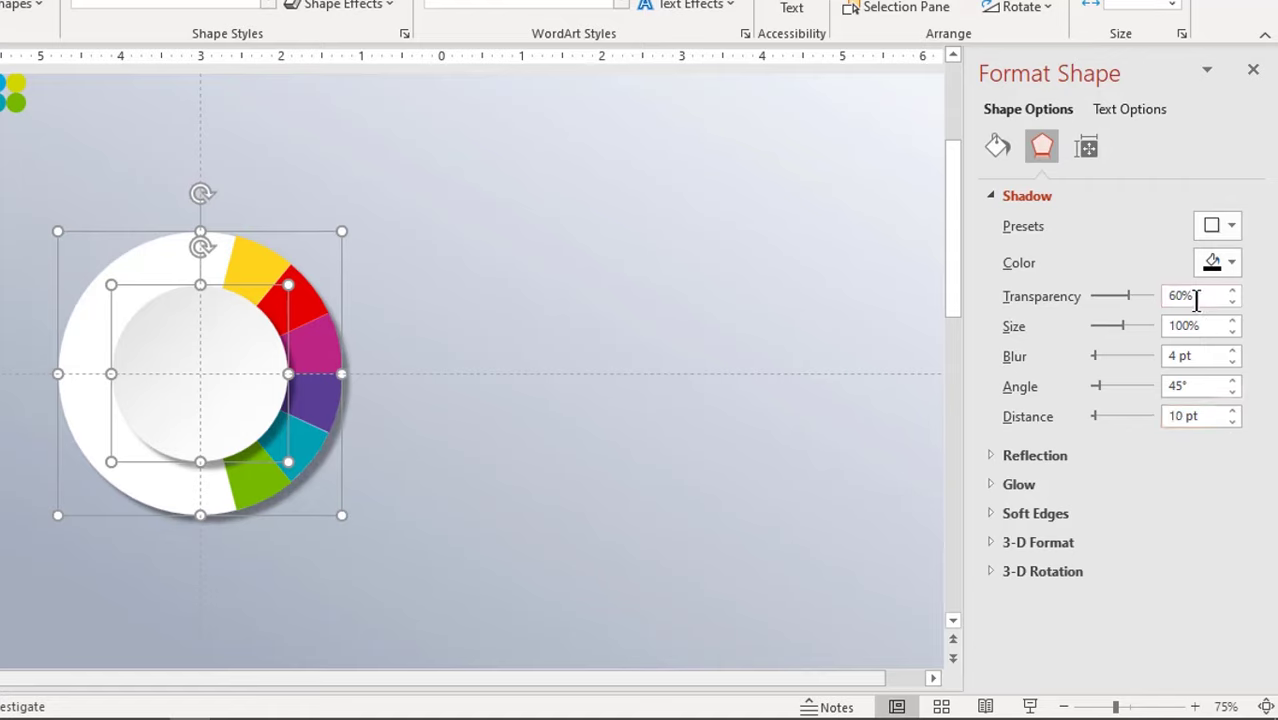
# Step: Set the shadow transparency to 50% and the blur to 15 pt
pyautogui.moveTo(1195, 295); pyautogui.dragTo(1152, 294)
pyautogui.write('50')
pyautogui.press('Return')
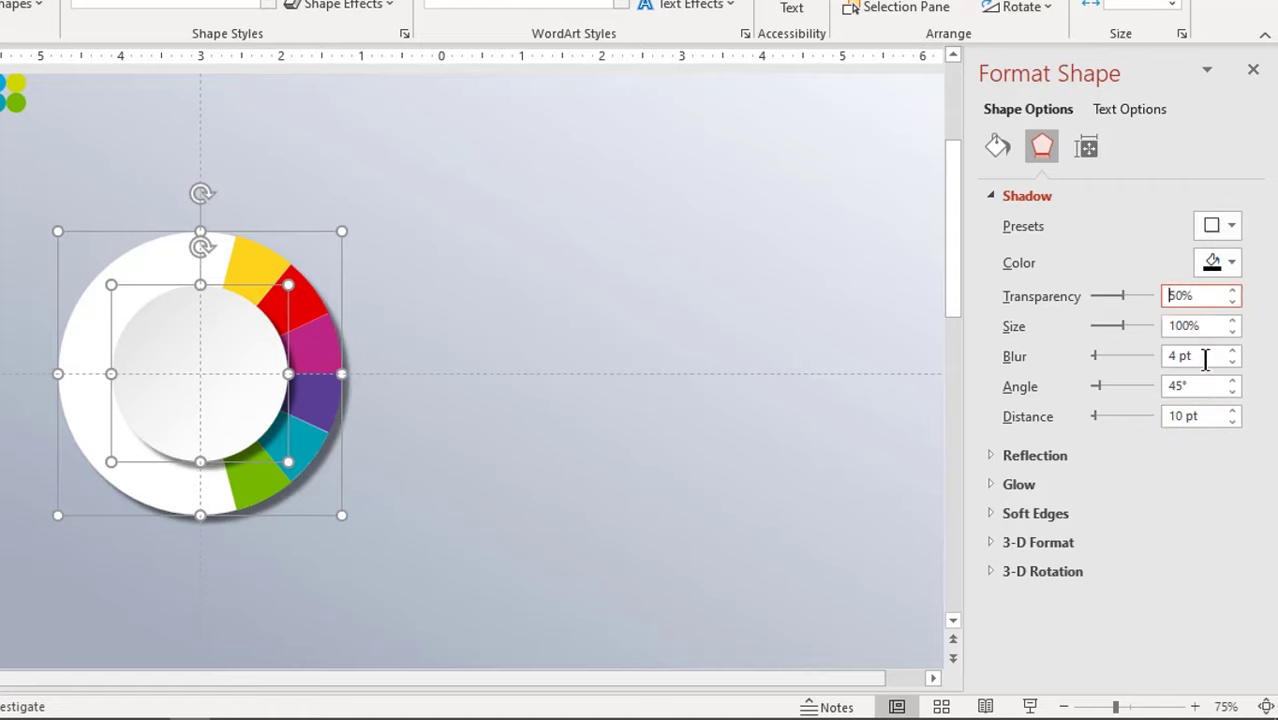
pyautogui.moveTo(1209, 356); pyautogui.dragTo(1158, 356)
pyautogui.write('15')
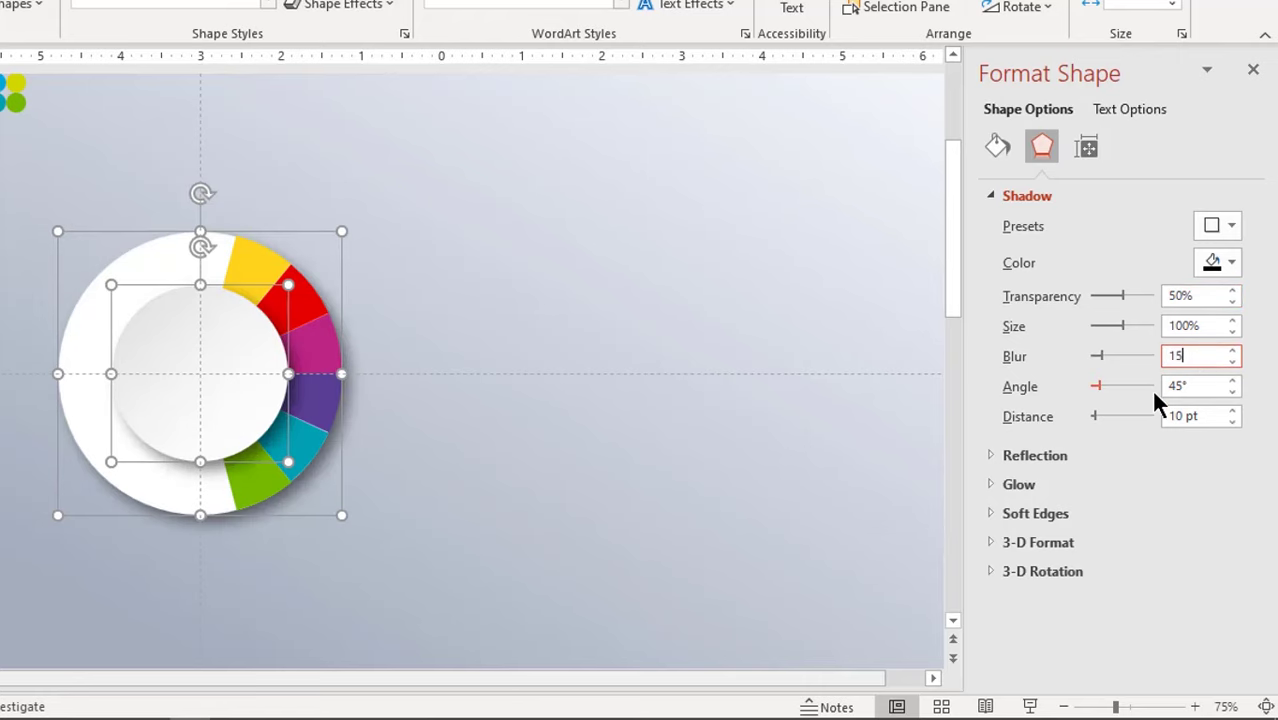
pyautogui.press('Return')
pyautogui.click(684, 512)
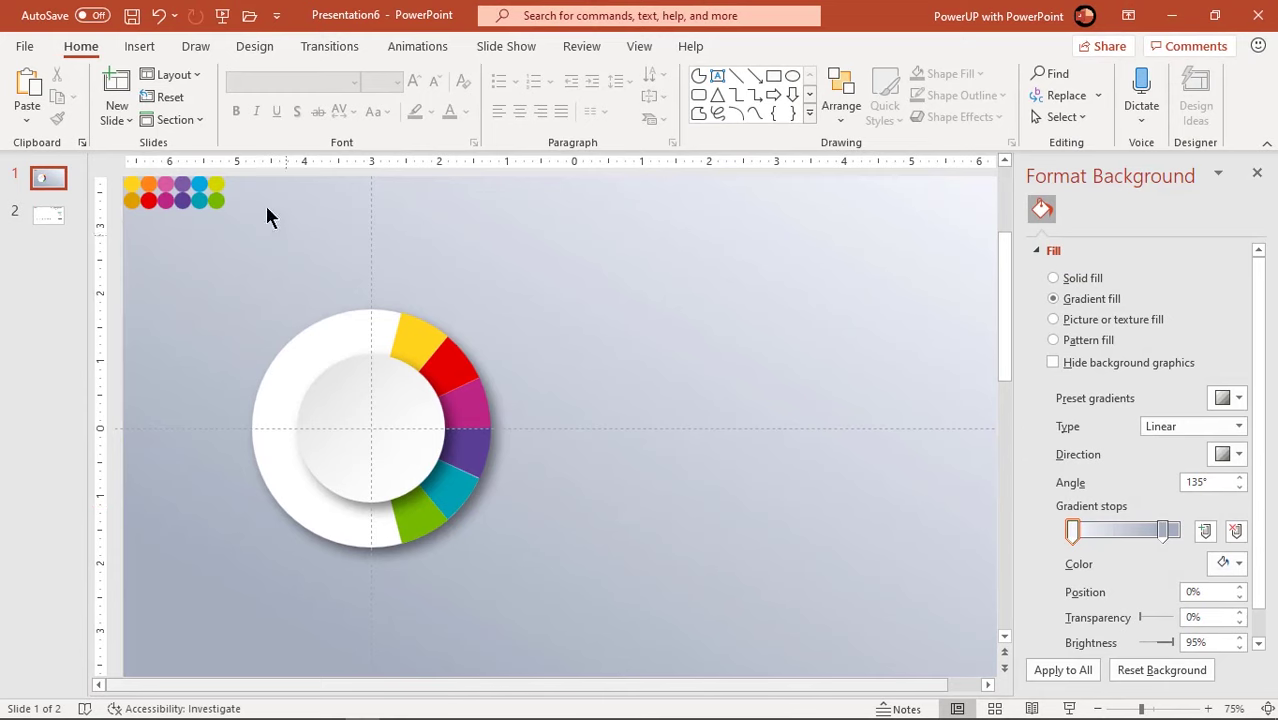
# Step: Draw an oval centred on the inner dish
pyautogui.click(140, 46)
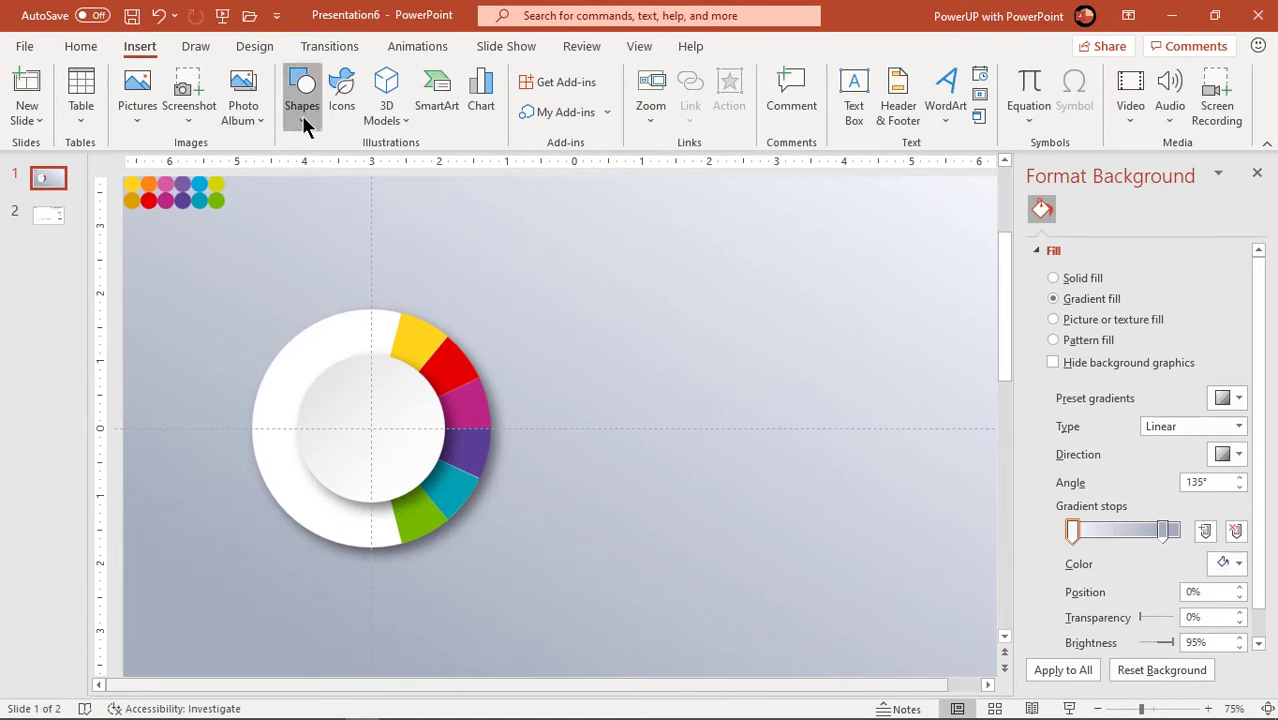
pyautogui.click(305, 110)
pyautogui.click(387, 173)
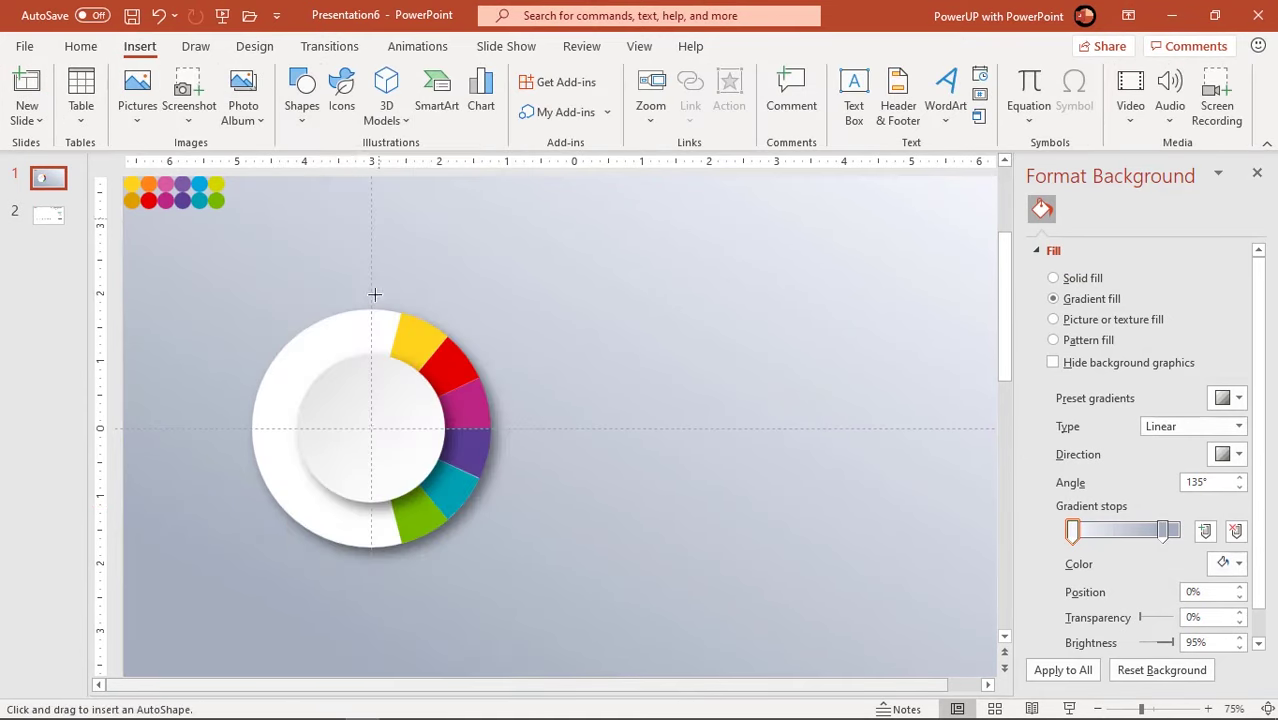
pyautogui.moveTo(370, 428); pyautogui.dragTo(429, 454)
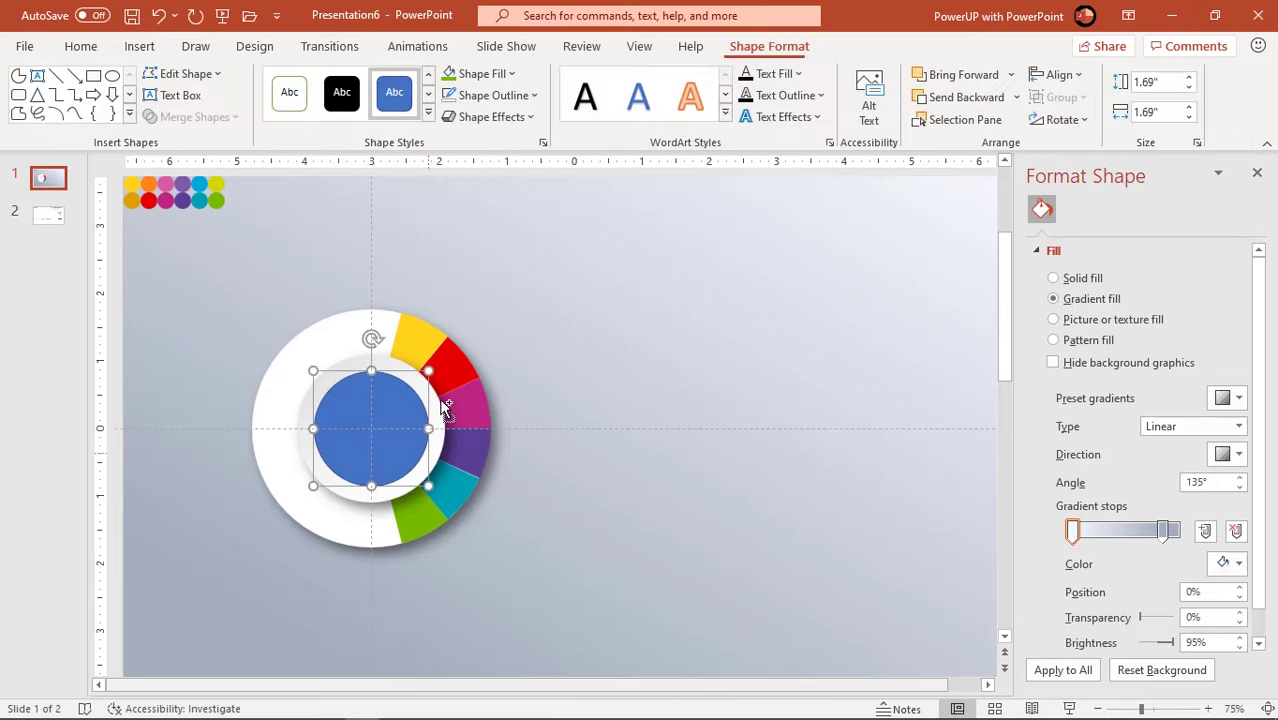
# Step: Give the circle no fill and a black dashed outline
pyautogui.click(480, 74)
pyautogui.click(491, 333)
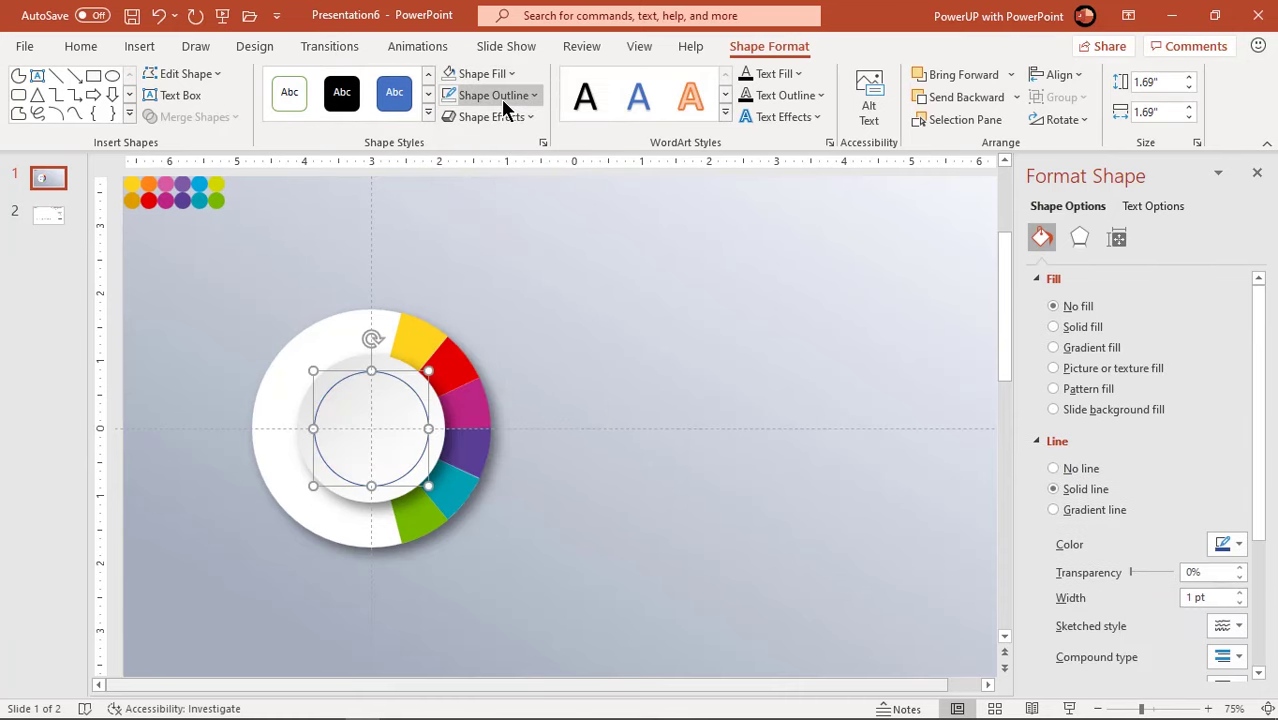
pyautogui.click(501, 98)
pyautogui.click(467, 140)
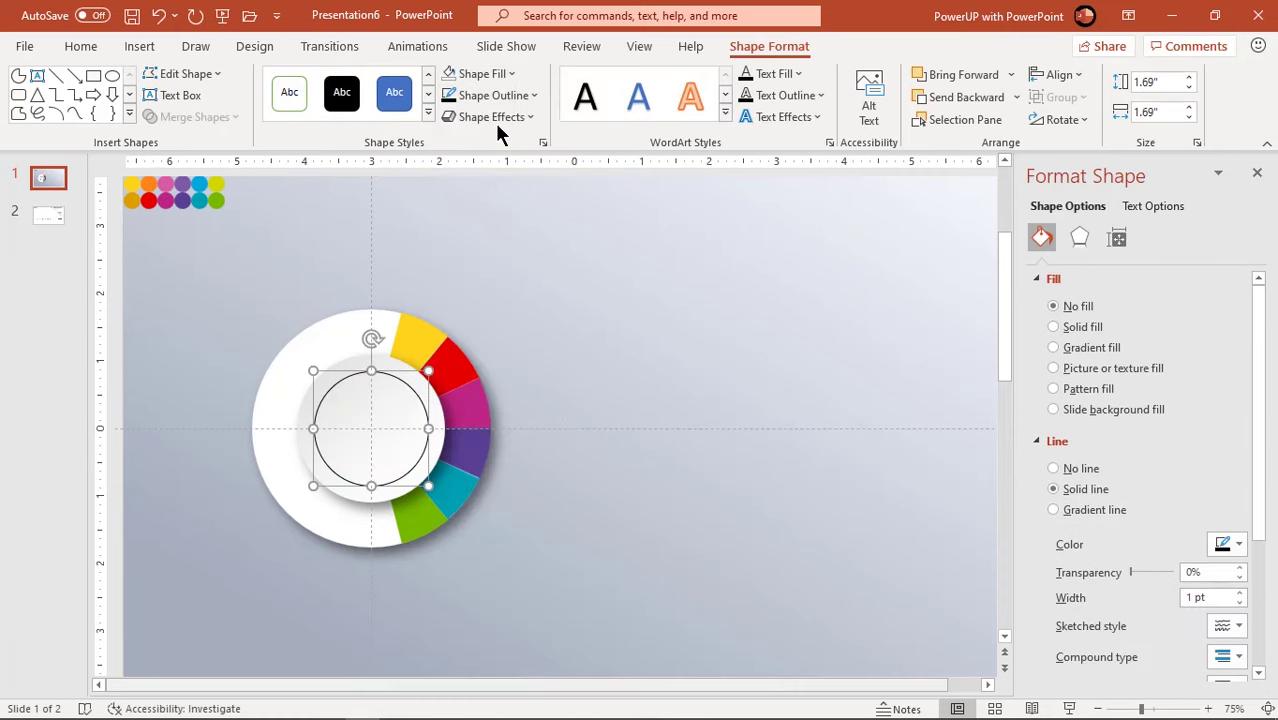
pyautogui.click(512, 97)
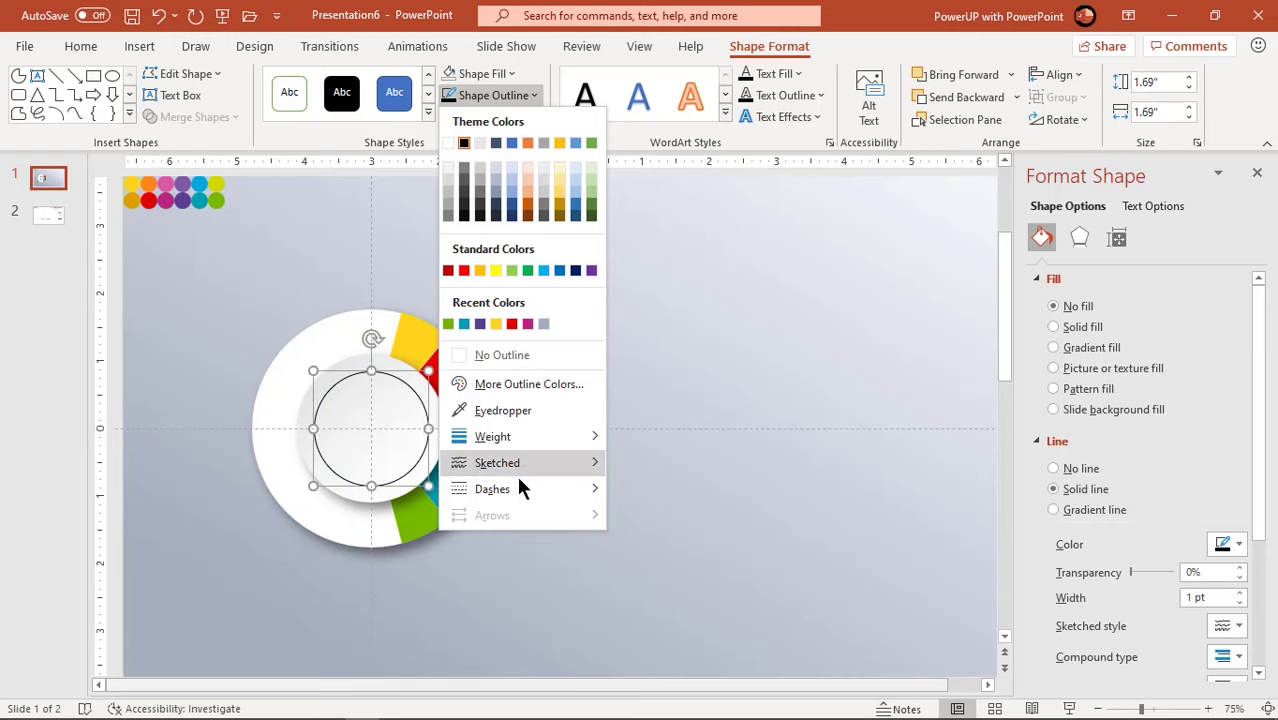
pyautogui.moveTo(520, 489)
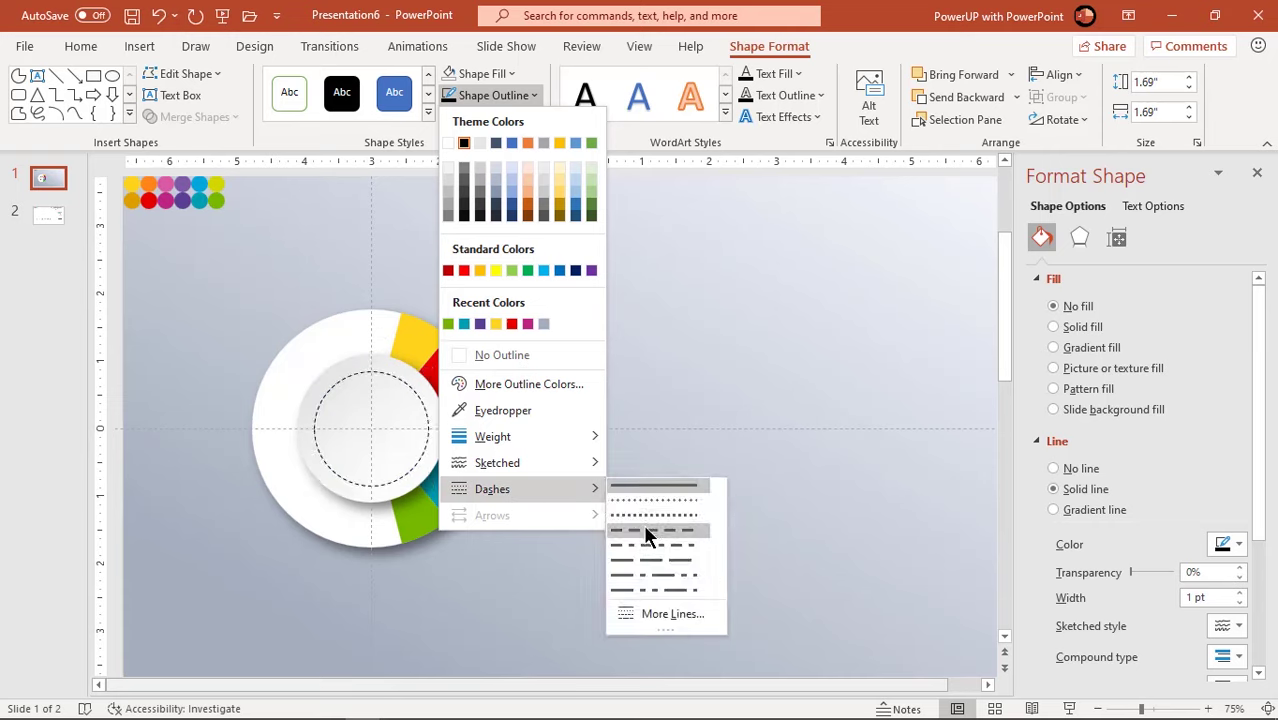
pyautogui.click(644, 524)
pyautogui.click(754, 422)
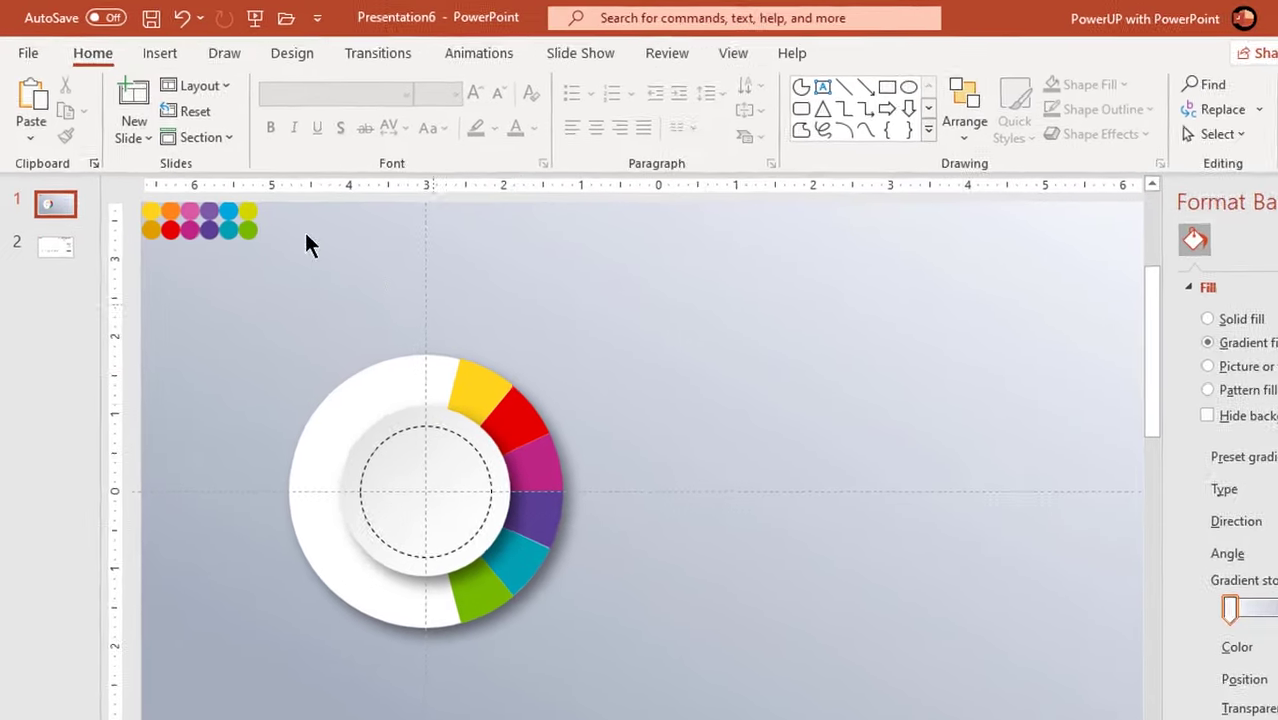
# Step: Draw an arrow line from the dish centre up-right past the yellow segment
pyautogui.click(140, 47)
pyautogui.click(379, 150)
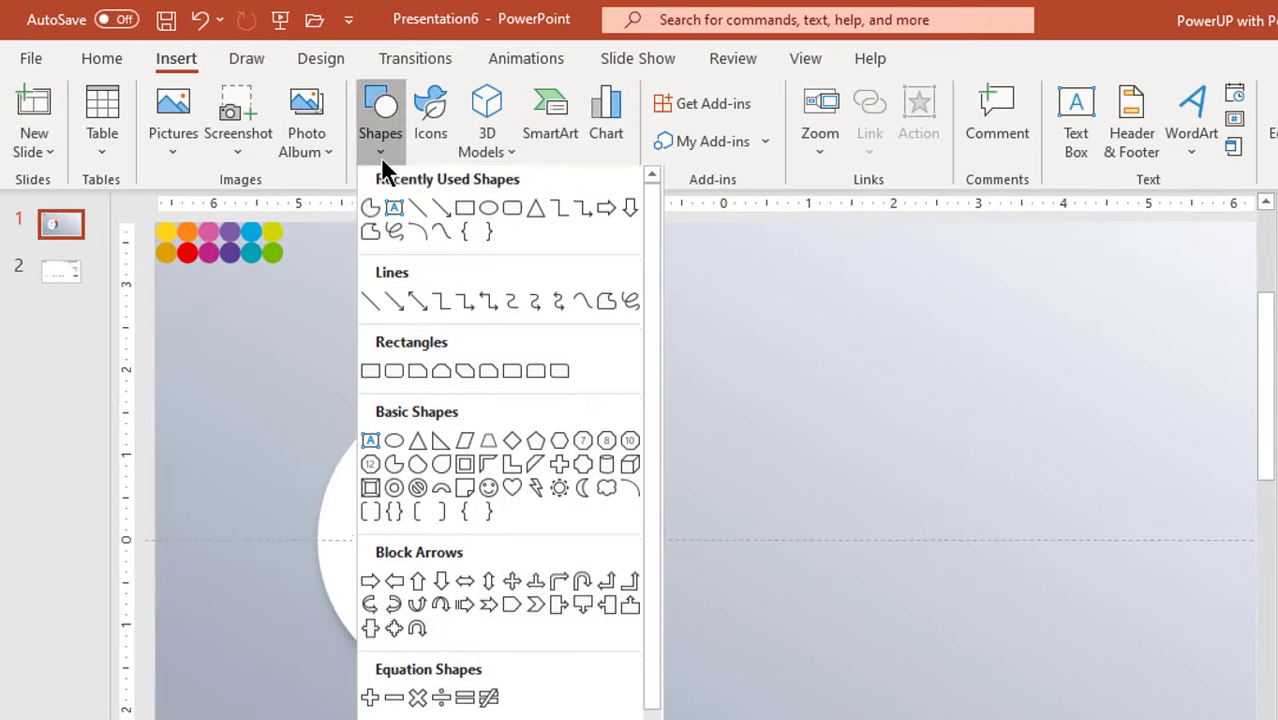
pyautogui.click(440, 213)
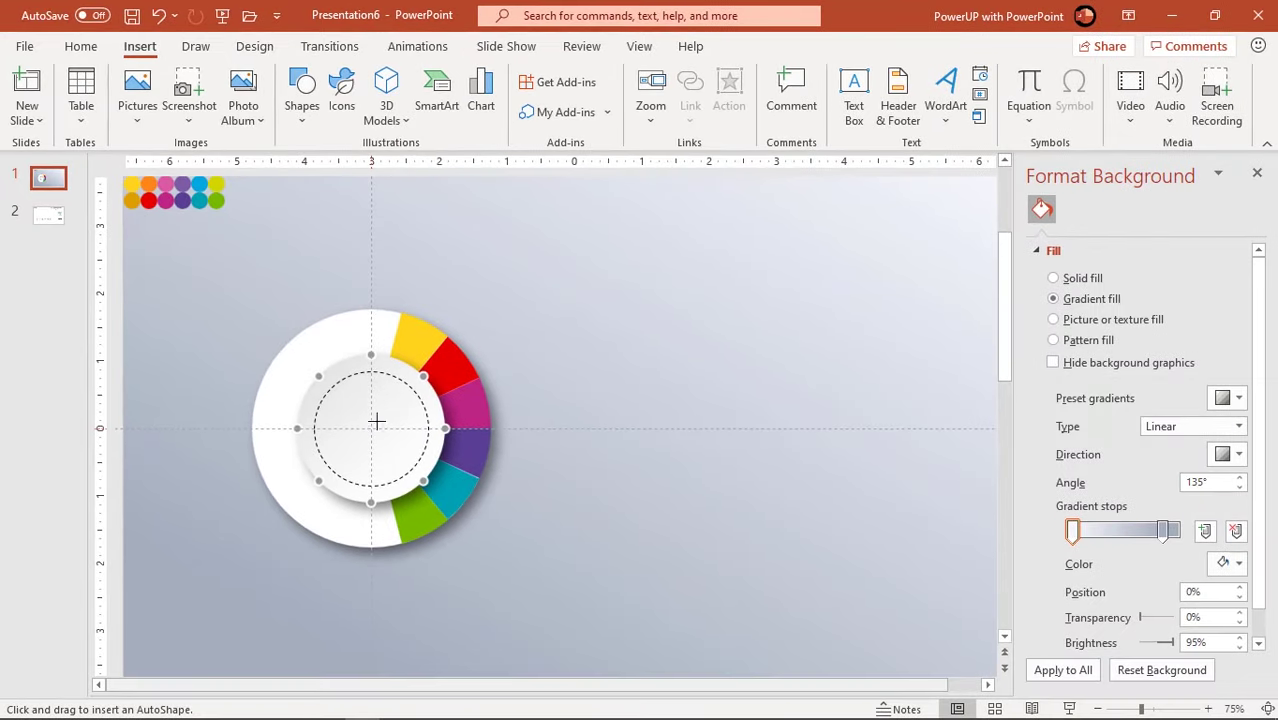
pyautogui.moveTo(376, 421); pyautogui.dragTo(467, 253)
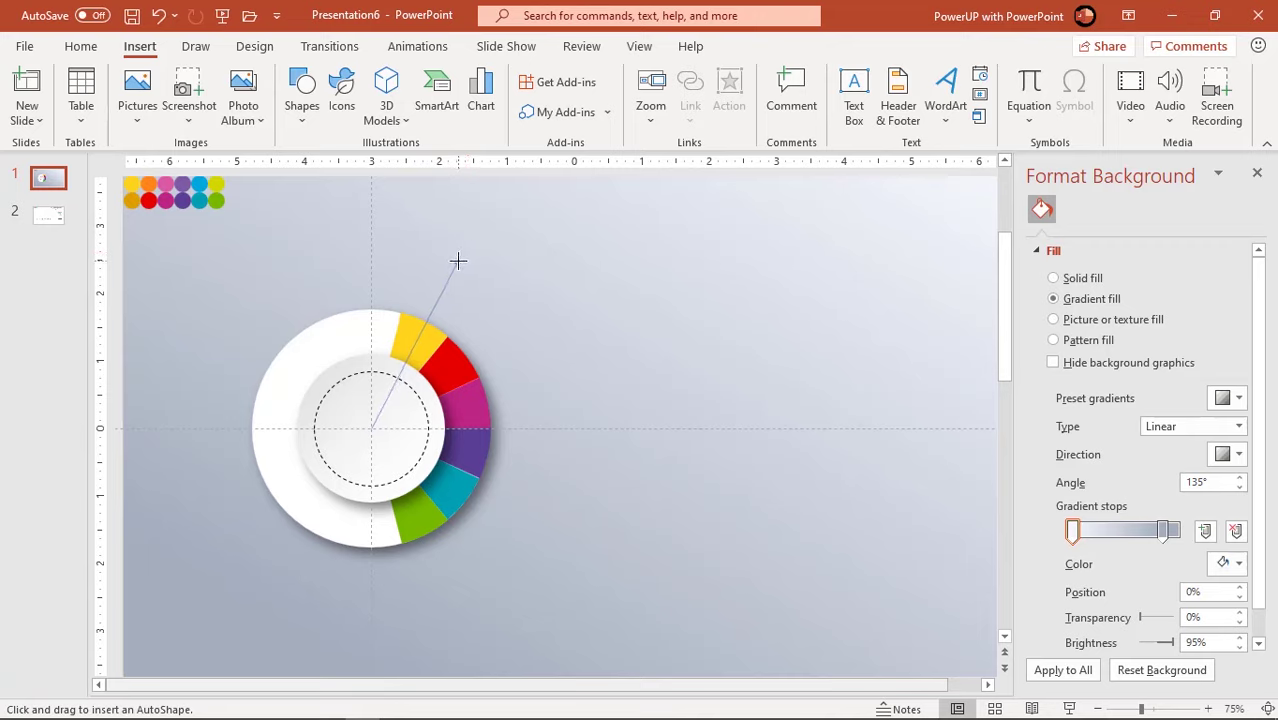
pyautogui.moveTo(457, 261); pyautogui.dragTo(455, 260)
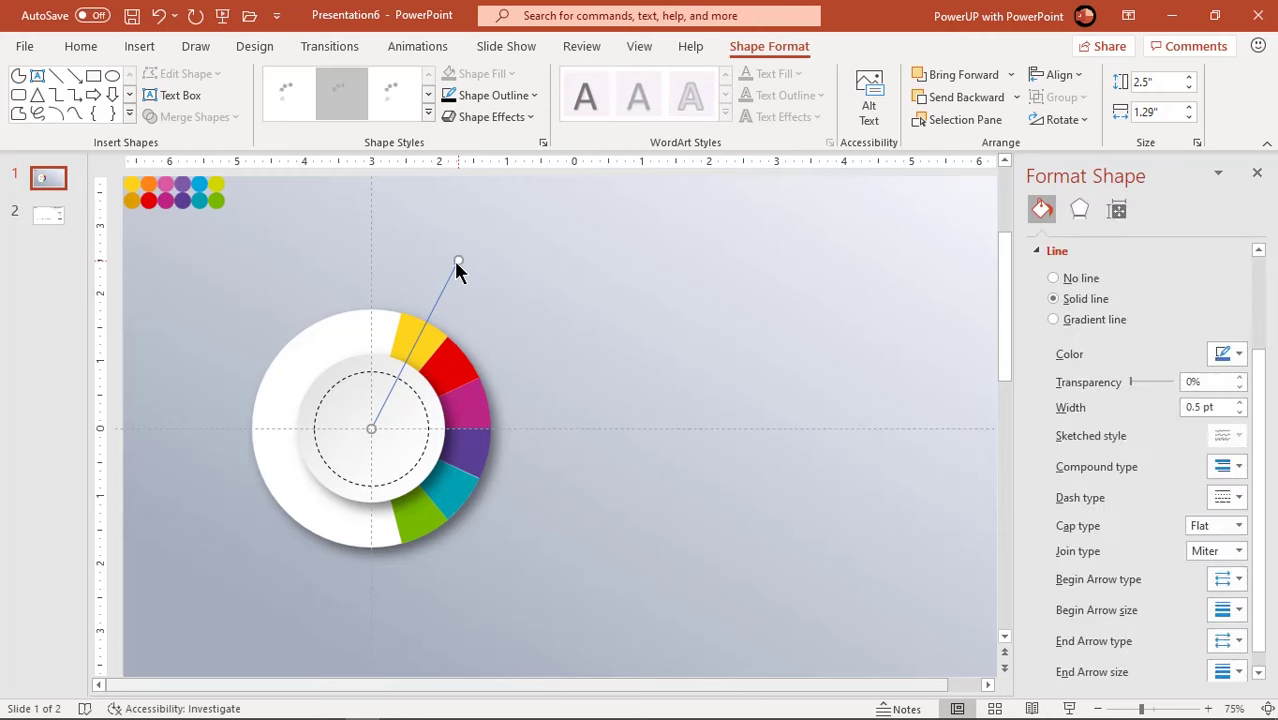
# Step: Make the arrow white and 3 pt thick
pyautogui.click(497, 95)
pyautogui.click(458, 139)
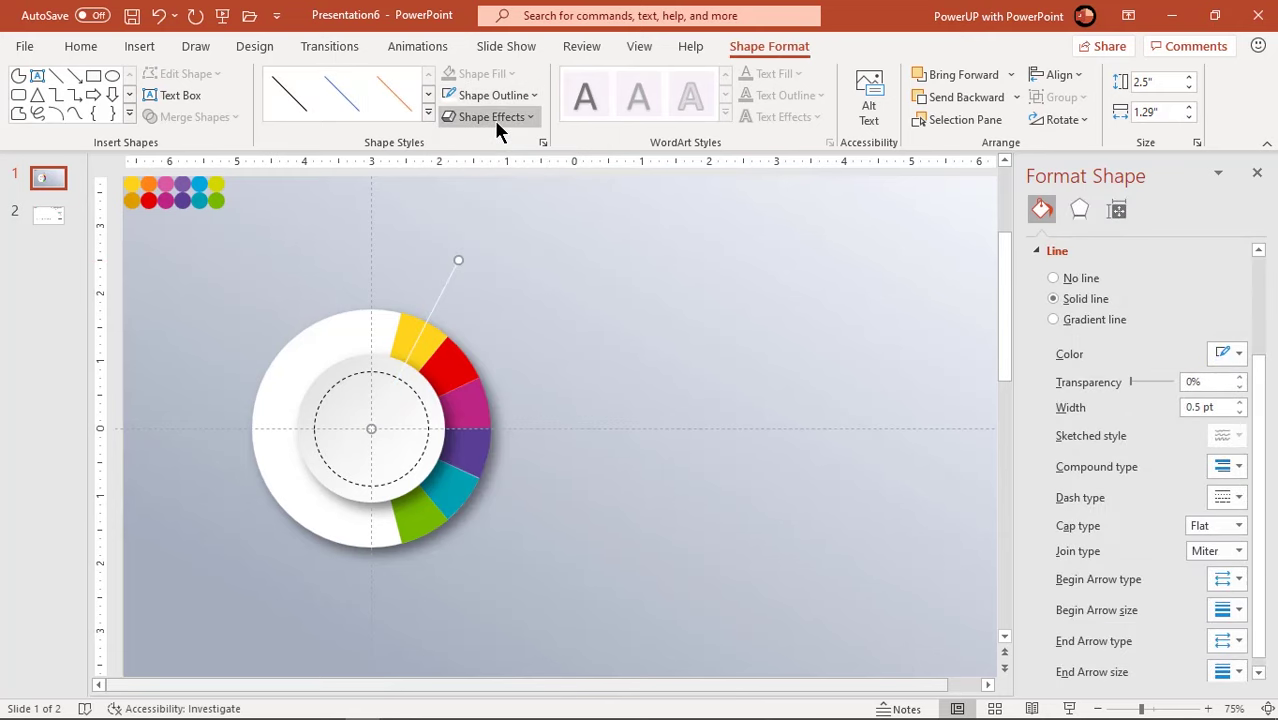
pyautogui.click(497, 95)
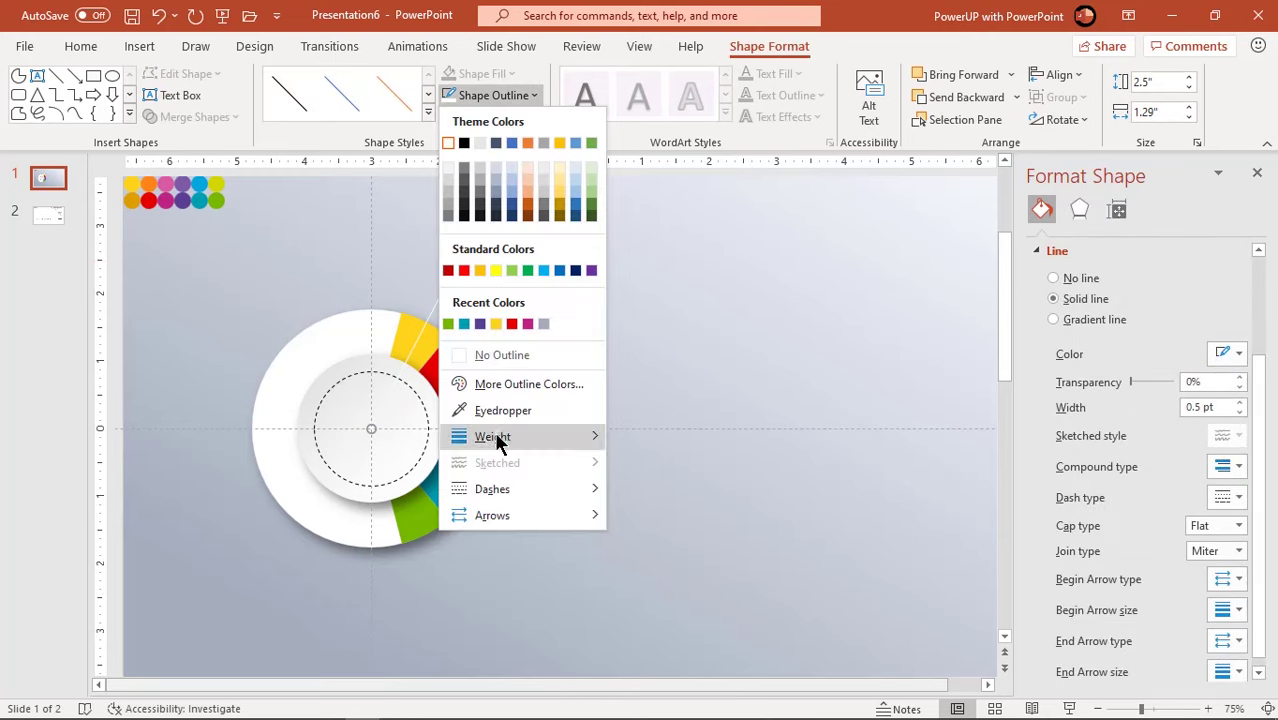
pyautogui.moveTo(492, 437)
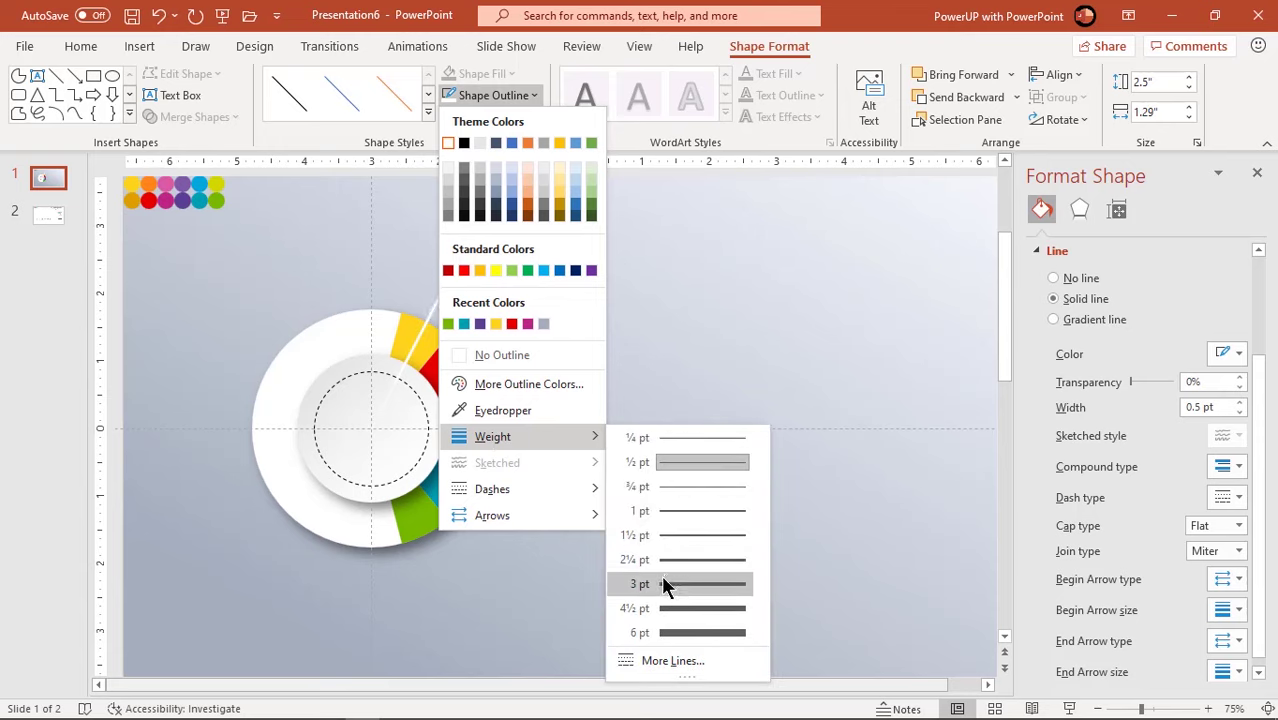
pyautogui.click(665, 585)
pyautogui.click(643, 370)
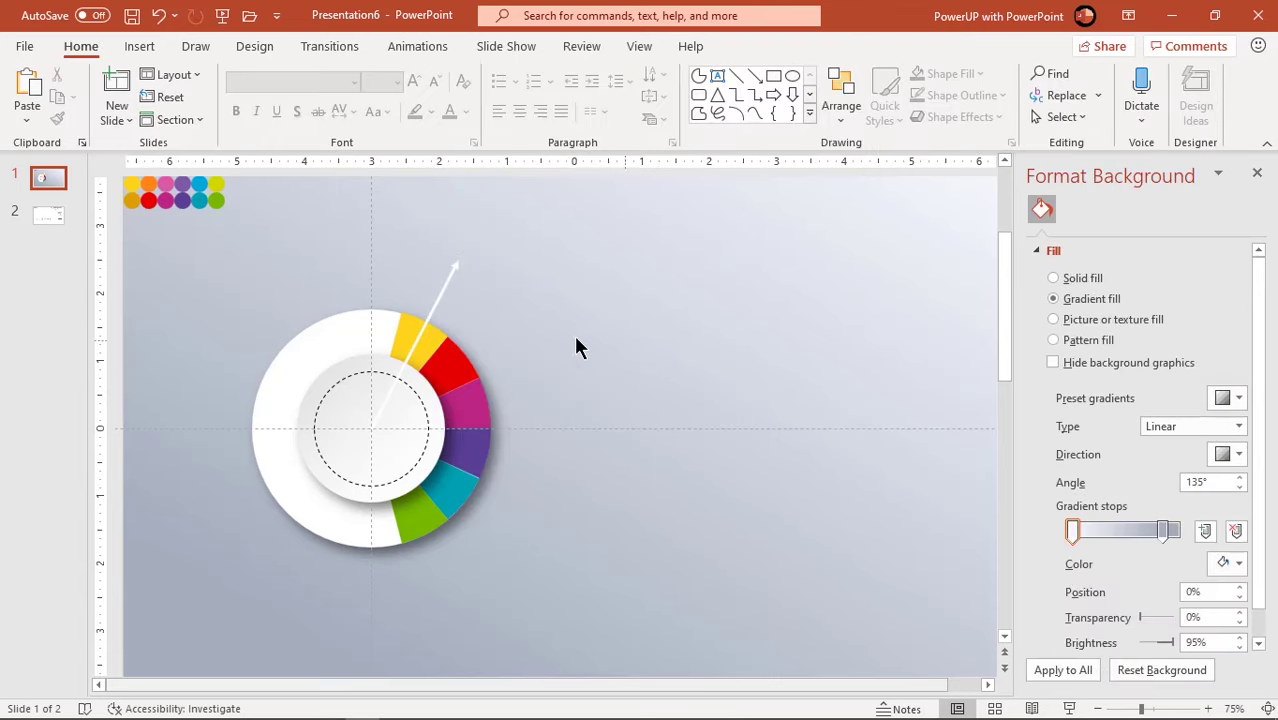
pyautogui.click(440, 298)
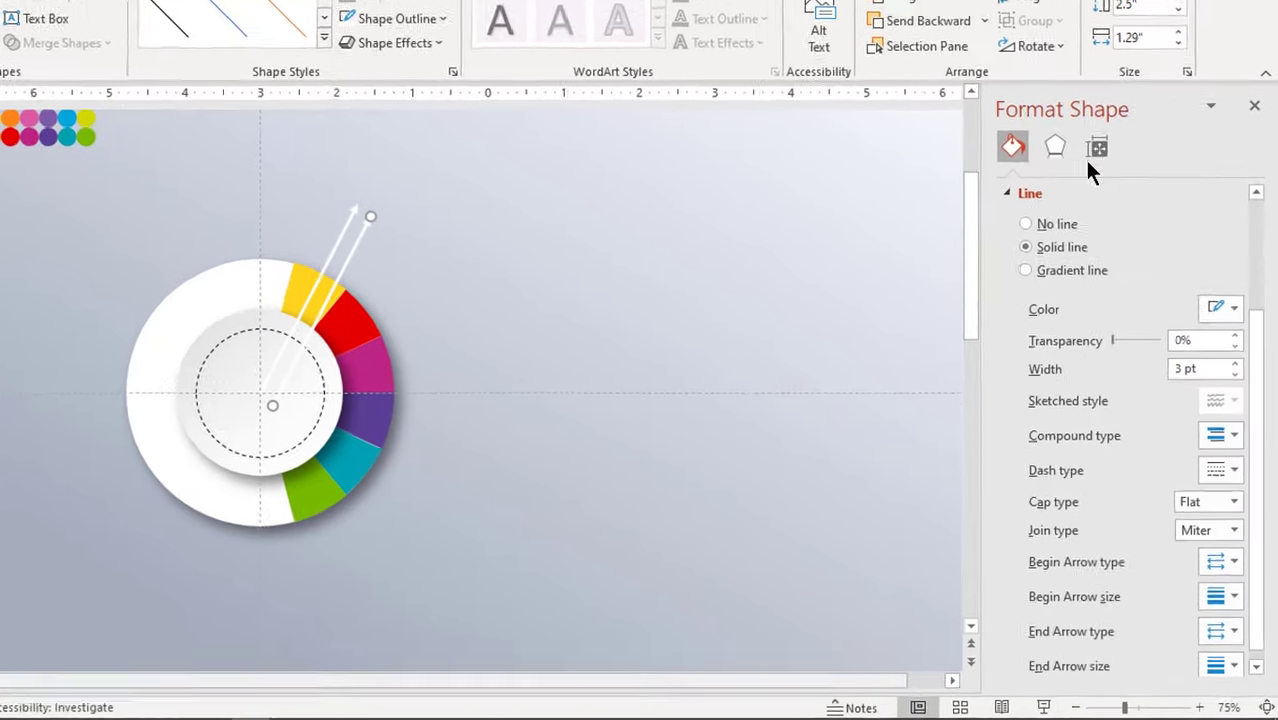
# Step: Rotate the arrow to 25° at the dish centre and add a copy rotated 50°
pyautogui.click(1118, 209)
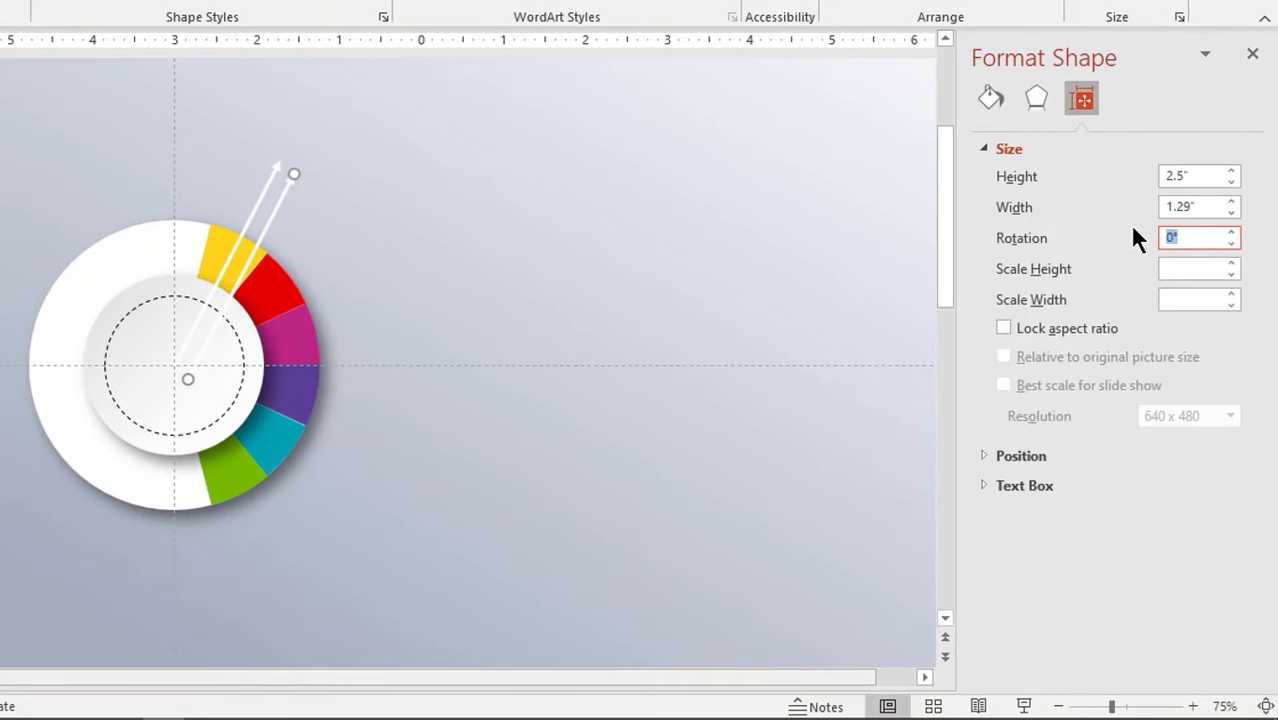
pyautogui.write('25')
pyautogui.press('Return')
pyautogui.moveTo(305, 237); pyautogui.dragTo(328, 252)
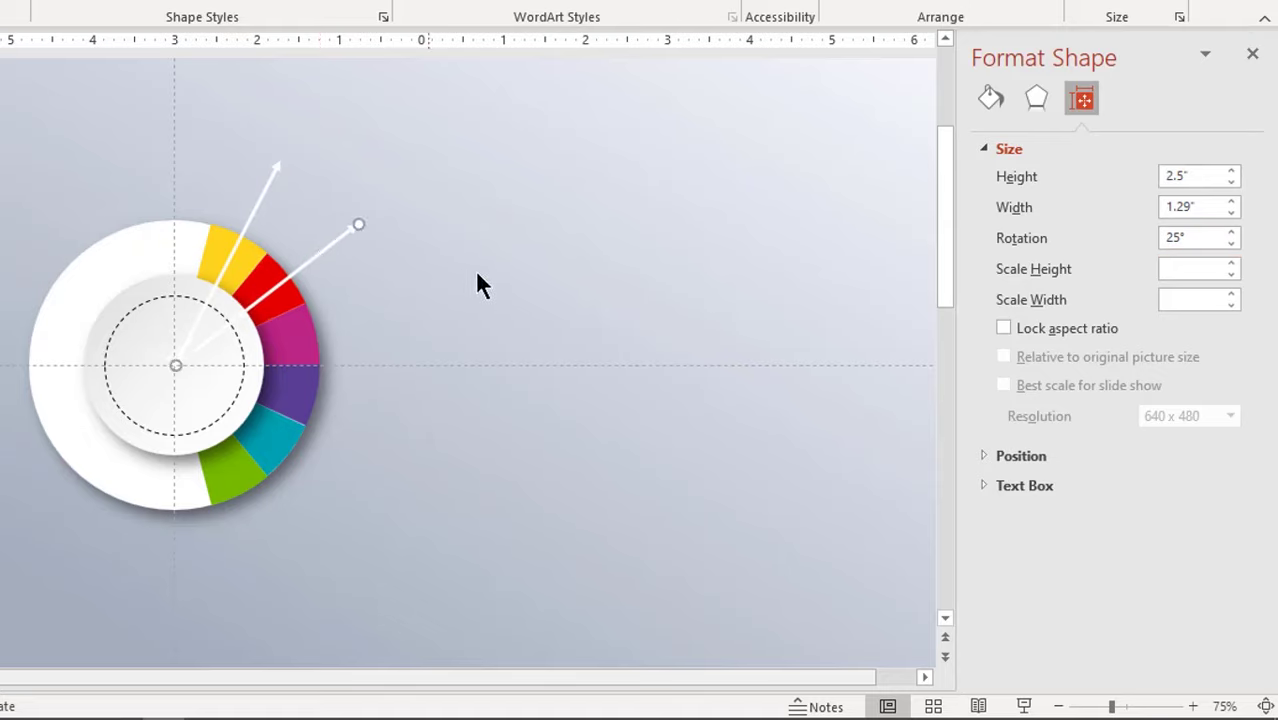
pyautogui.hotkey('ctrl', 'd')
pyautogui.doubleClick(1188, 237)
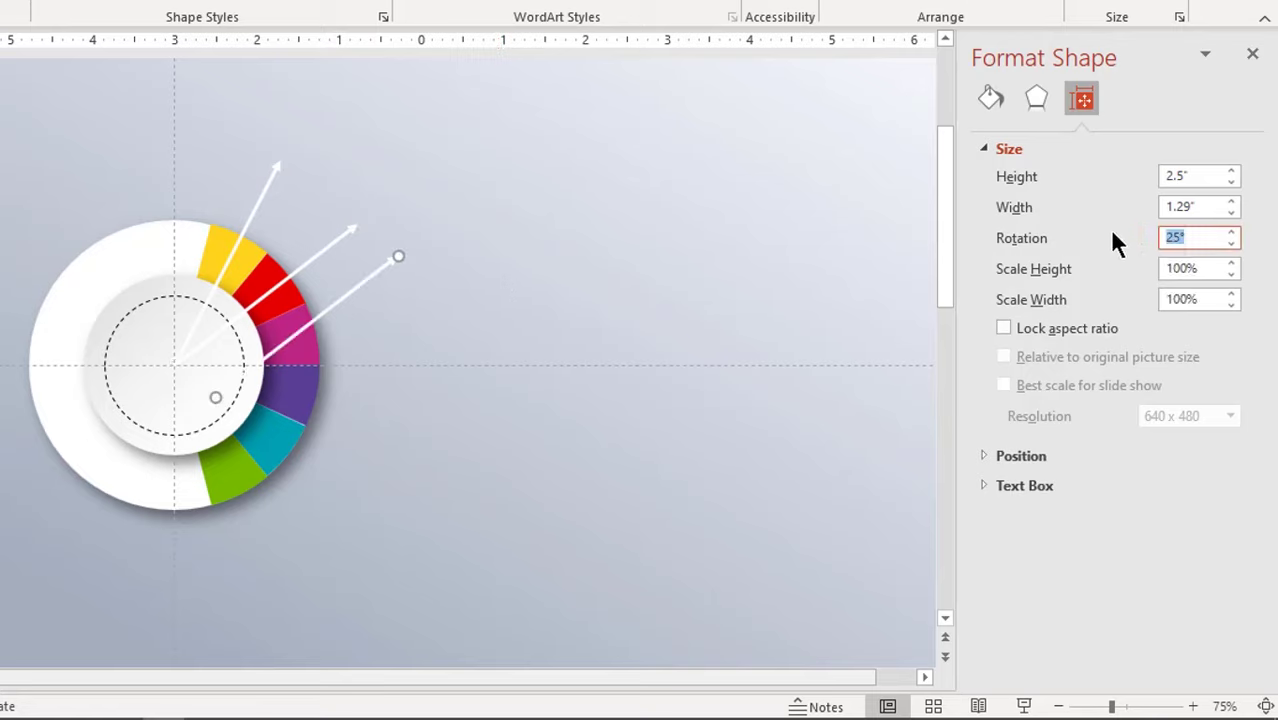
pyautogui.write('50')
pyautogui.press('Return')
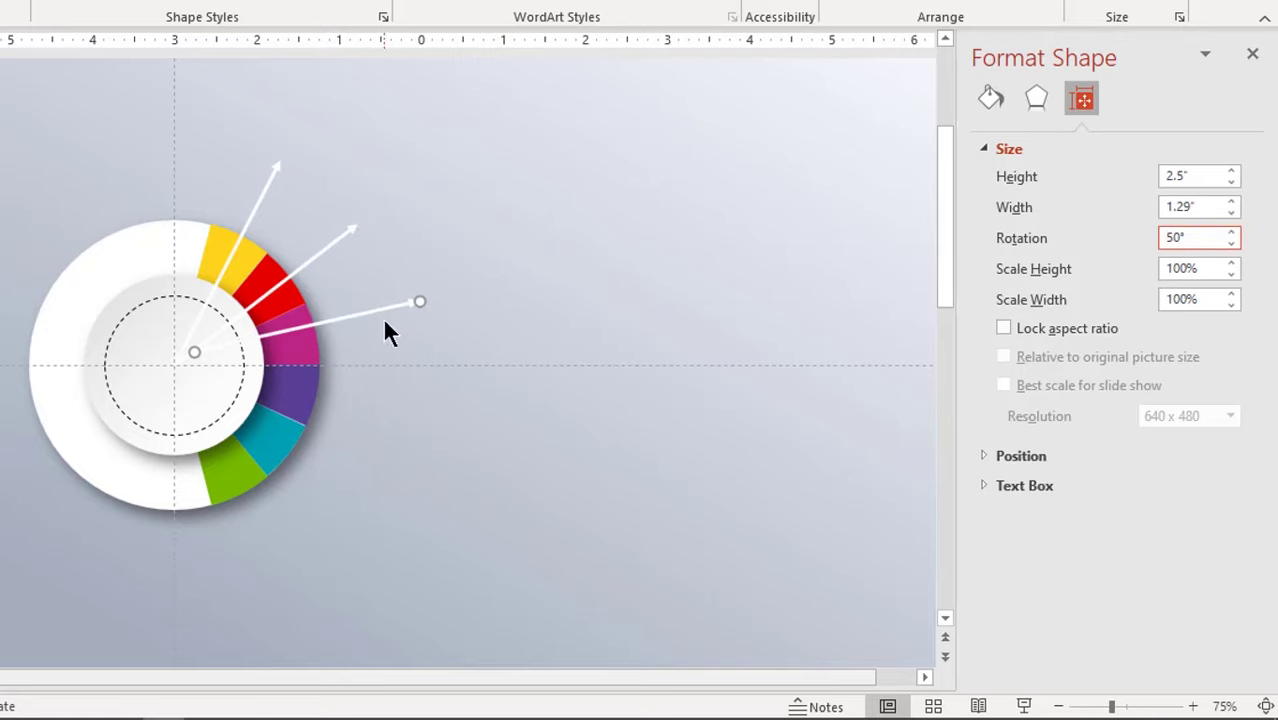
pyautogui.moveTo(370, 318); pyautogui.dragTo(358, 325)
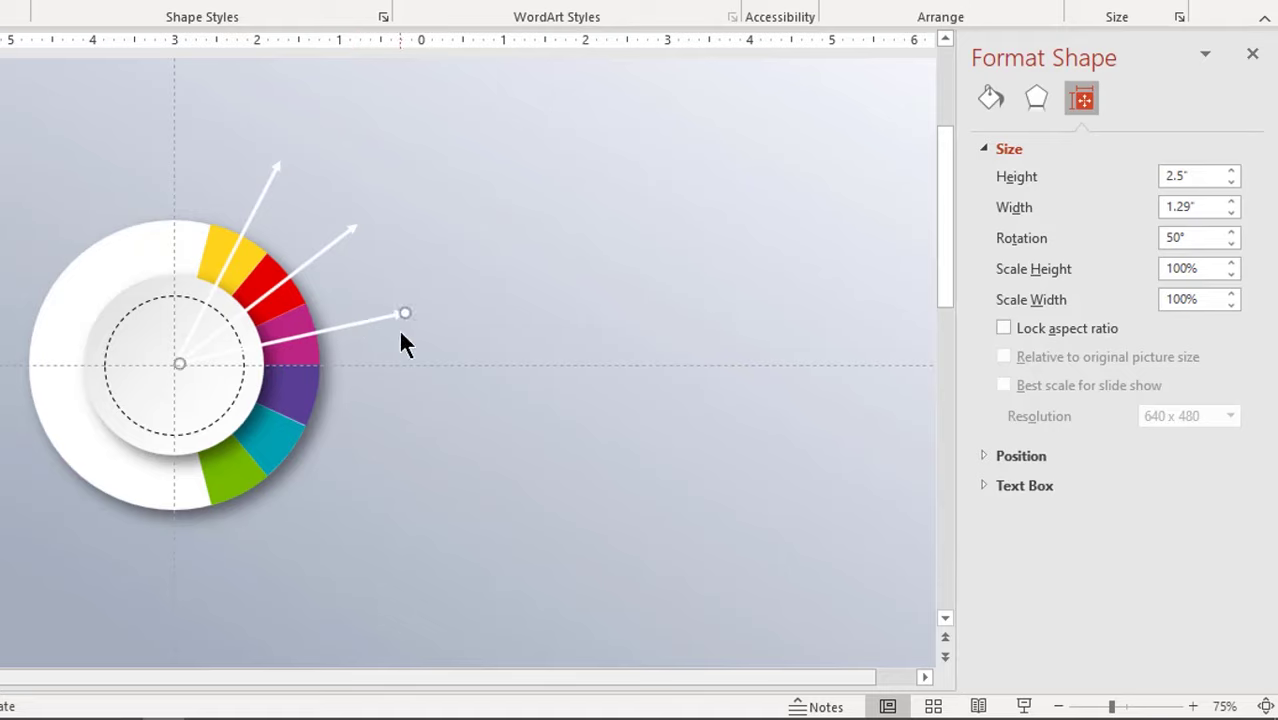
# Step: Add arrow copies rotated 75° and 100°, each starting at the dish centre
pyautogui.hotkey('ctrl', 'd')
pyautogui.doubleClick(1193, 237)
pyautogui.write('75')
pyautogui.press('Return')
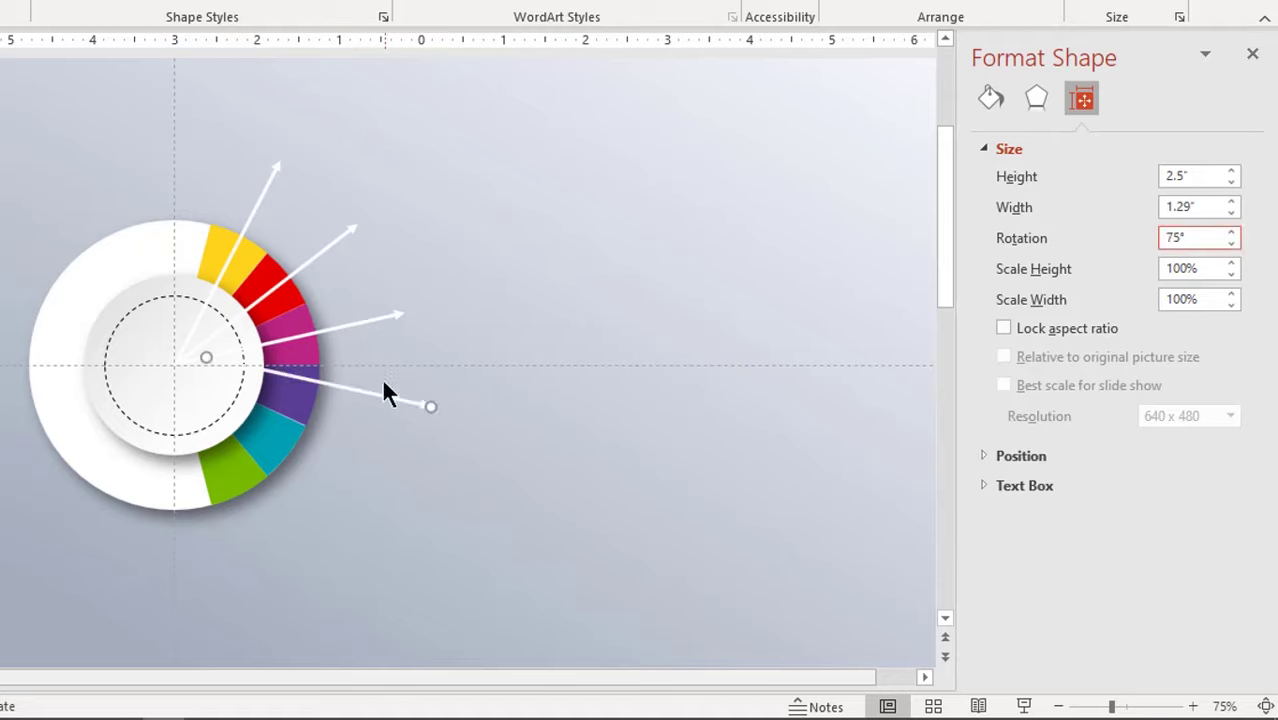
pyautogui.moveTo(382, 395); pyautogui.dragTo(350, 404)
pyautogui.hotkey('ctrl', 'd')
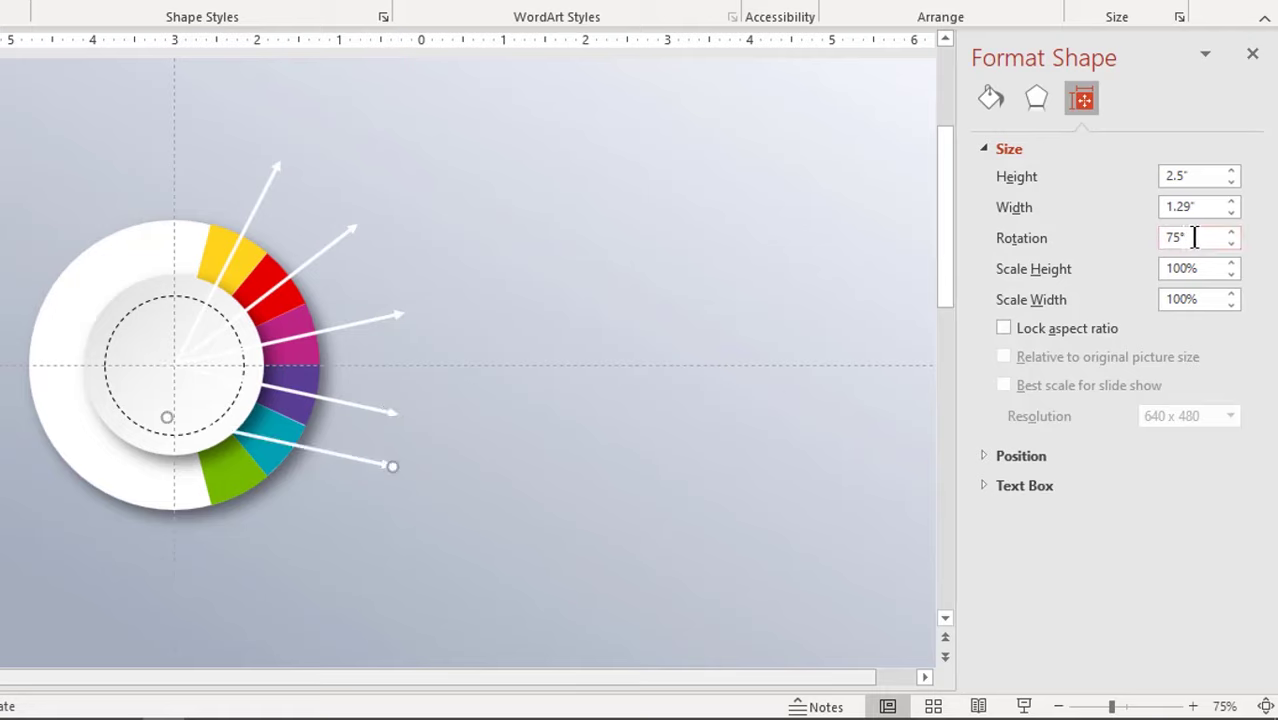
pyautogui.doubleClick(1193, 237)
pyautogui.write('100')
pyautogui.press('Return')
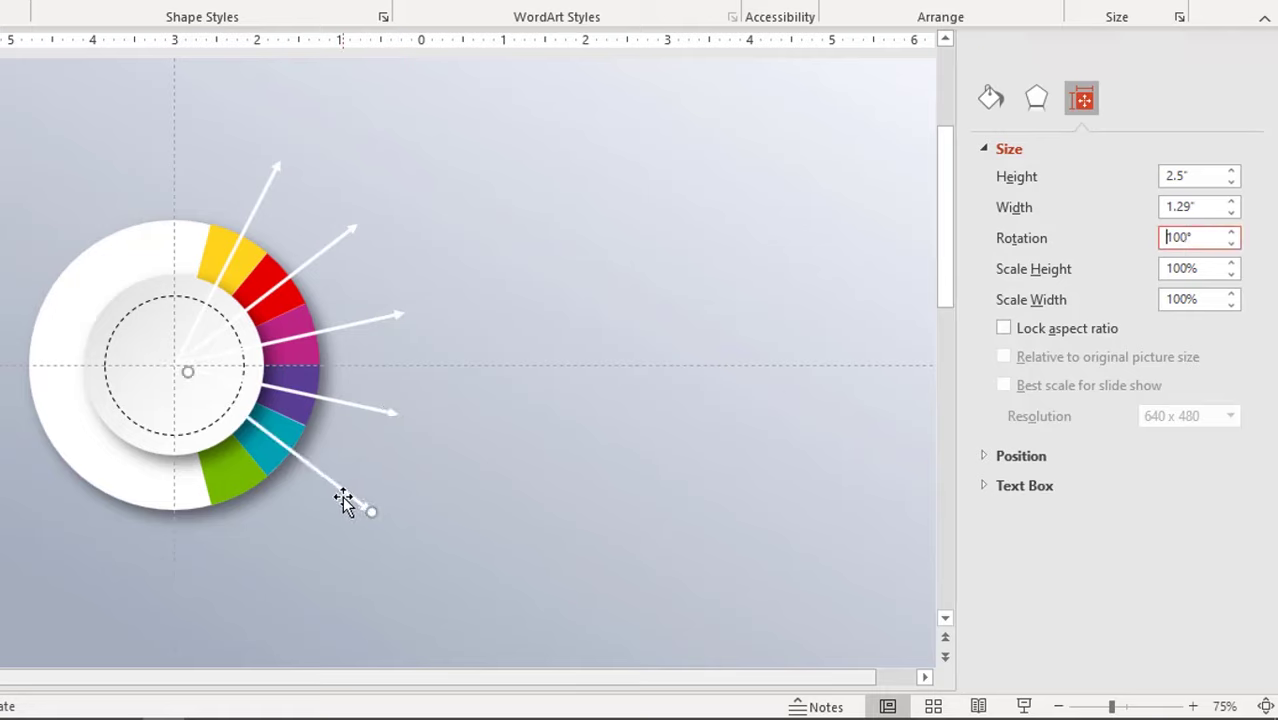
pyautogui.moveTo(343, 502); pyautogui.dragTo(327, 490)
# Step: Add another arrow copy rotated 125°, aligned with the ring centre
pyautogui.hotkey('ctrl', 'd')
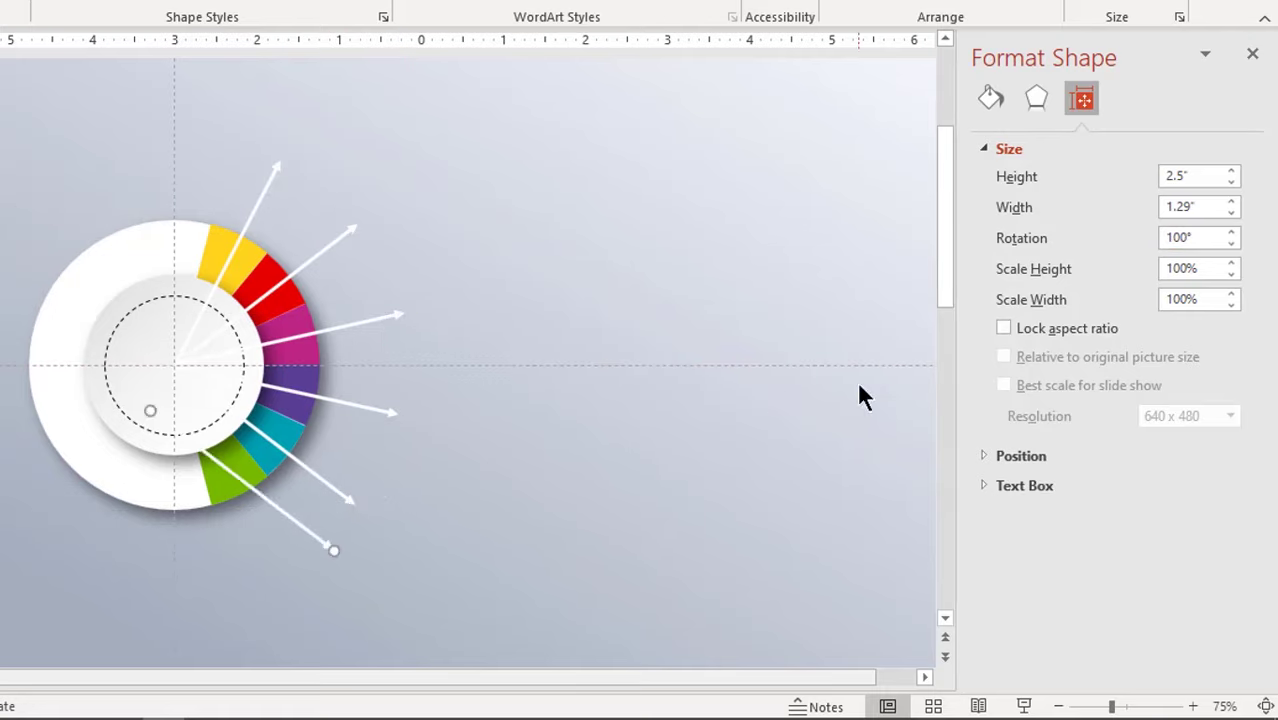
pyautogui.moveTo(1192, 237); pyautogui.dragTo(1115, 245)
pyautogui.write('5')
pyautogui.press('Return')
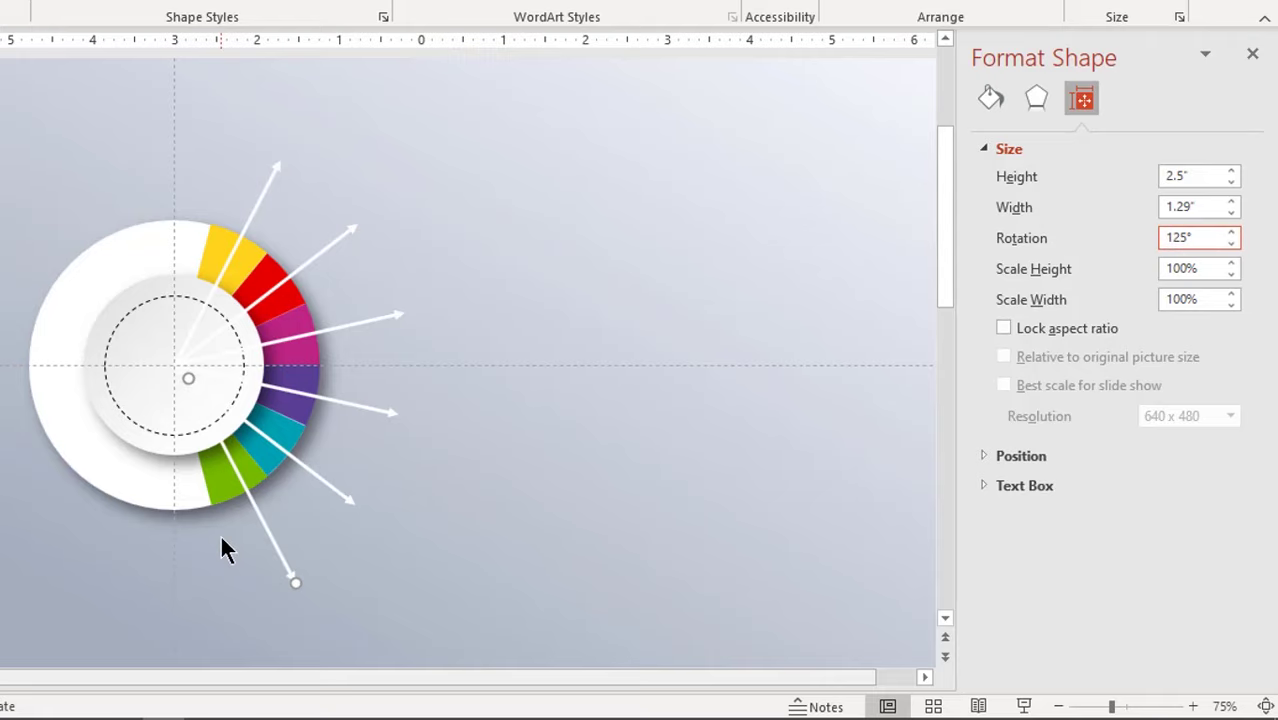
pyautogui.moveTo(272, 540); pyautogui.dragTo(256, 520)
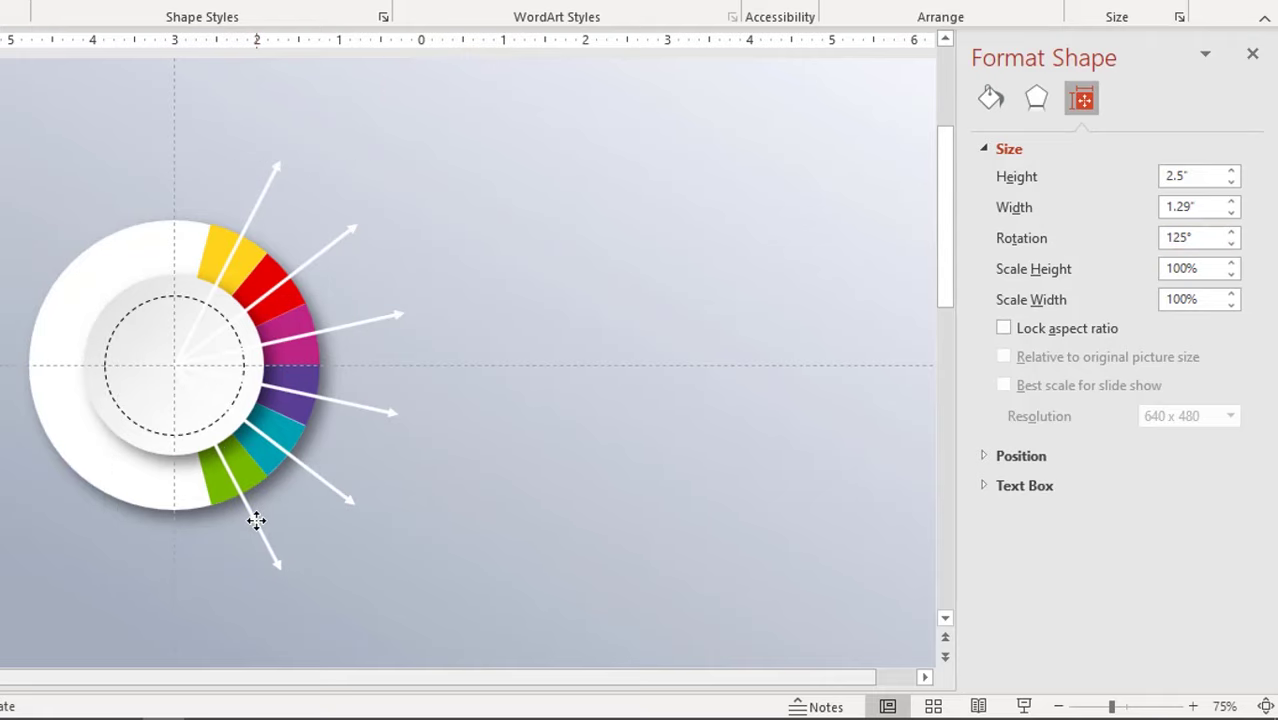
# Step: Select the arrows and send them behind the ring
pyautogui.keyDown('shift'); pyautogui.click(328, 485); pyautogui.keyUp('shift')
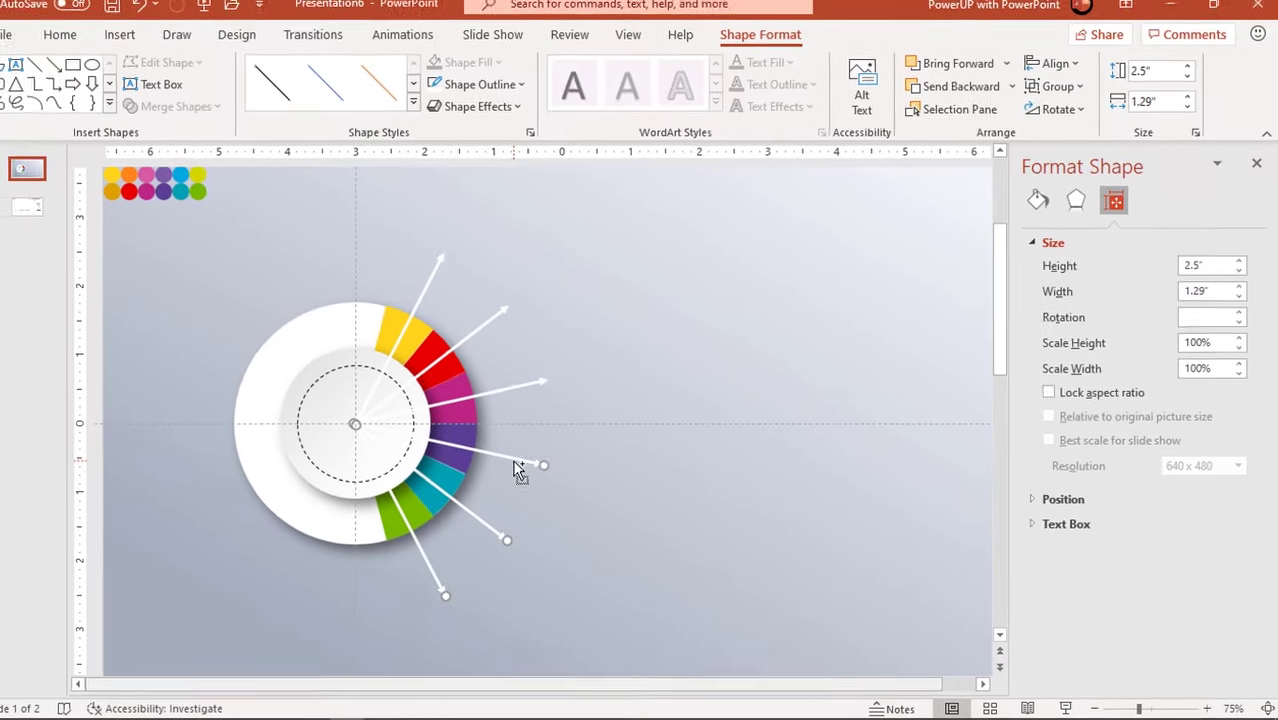
pyautogui.keyDown('shift'); pyautogui.click(512, 459); pyautogui.keyUp('shift')
pyautogui.keyDown('shift'); pyautogui.click(524, 398); pyautogui.keyUp('shift')
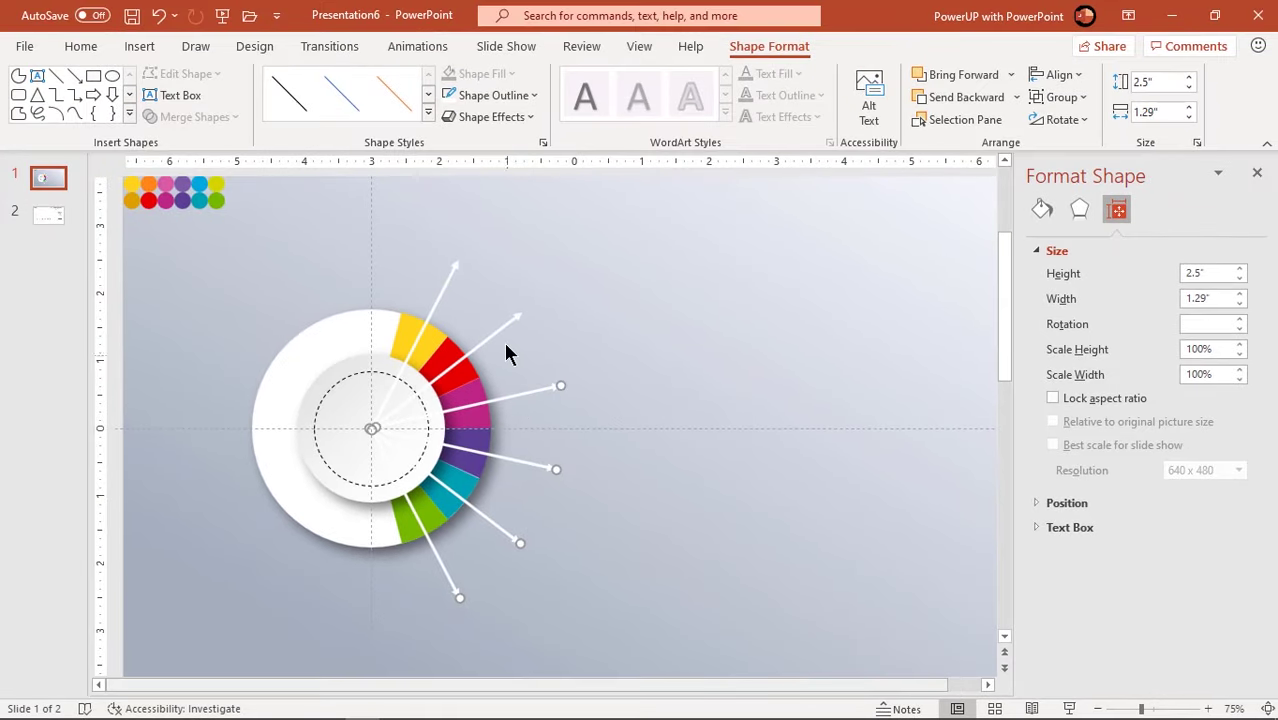
pyautogui.keyDown('shift'); pyautogui.click(501, 328); pyautogui.keyUp('shift')
pyautogui.rightClick(447, 294)
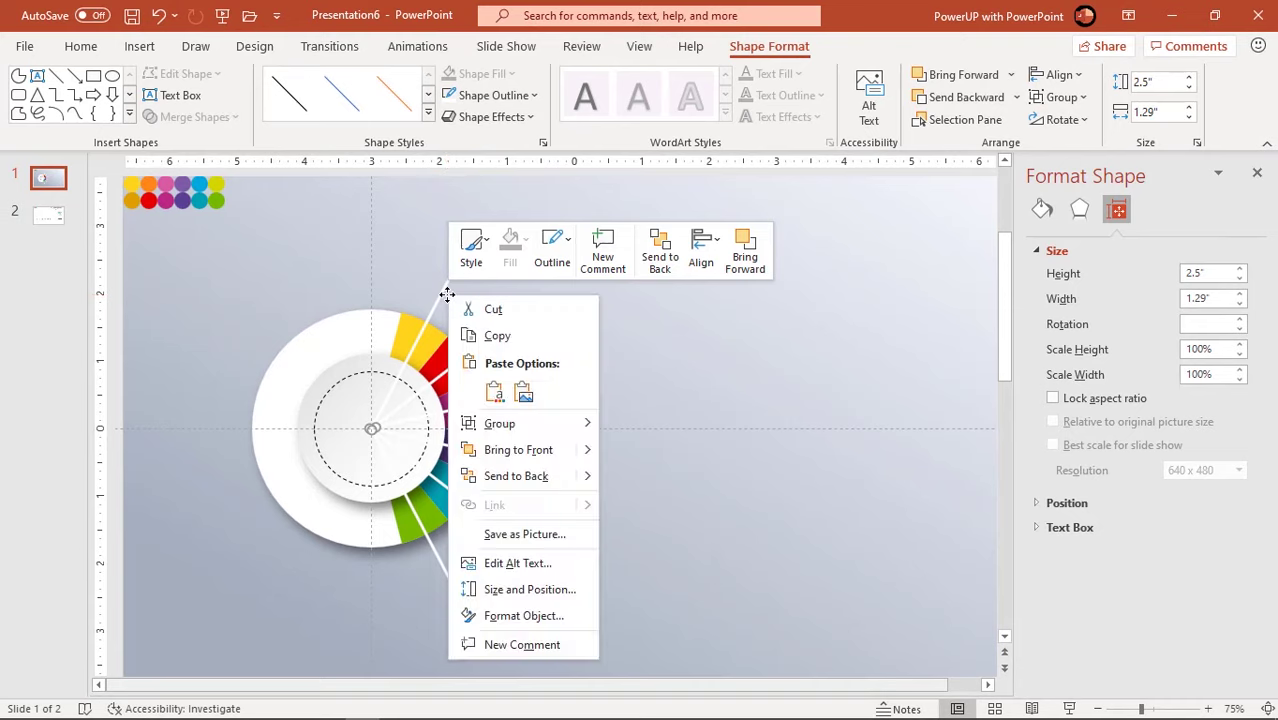
pyautogui.click(500, 474)
pyautogui.click(655, 463)
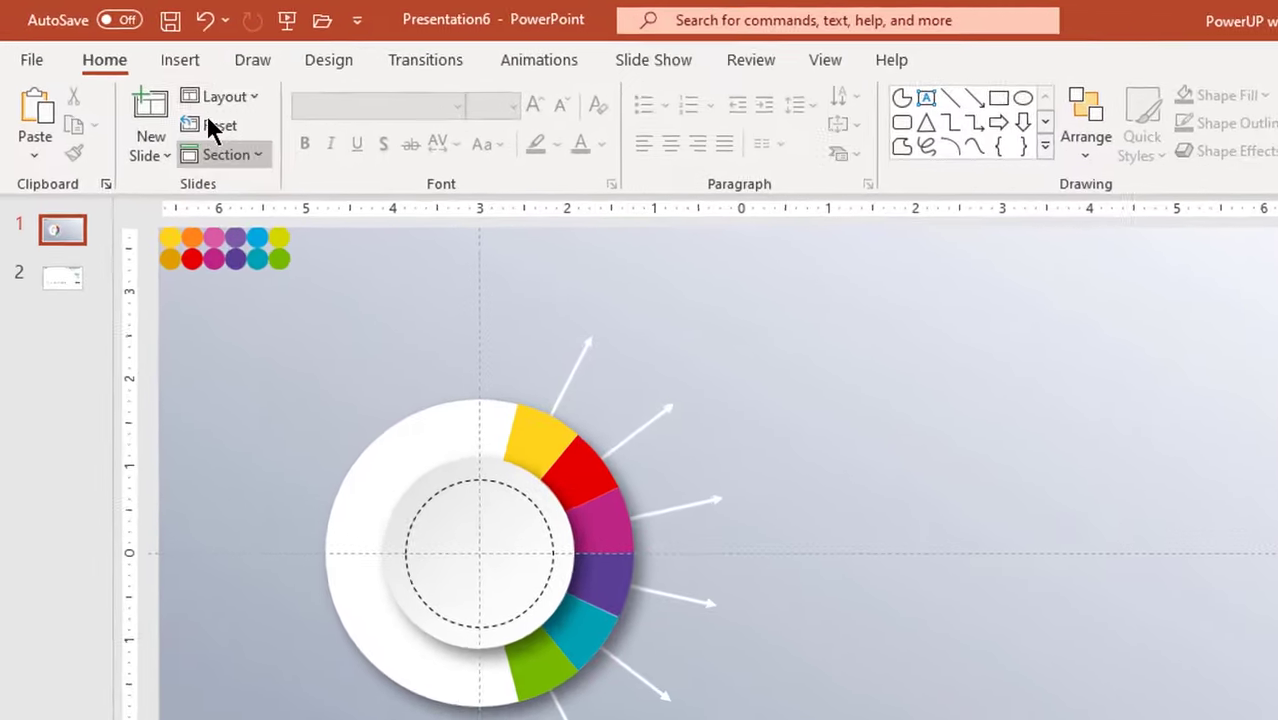
# Step: Draw a rounded rectangle above the top arrow with fully rounded ends, sized 0.85" by 3.14"
pyautogui.click(195, 62)
pyautogui.click(412, 172)
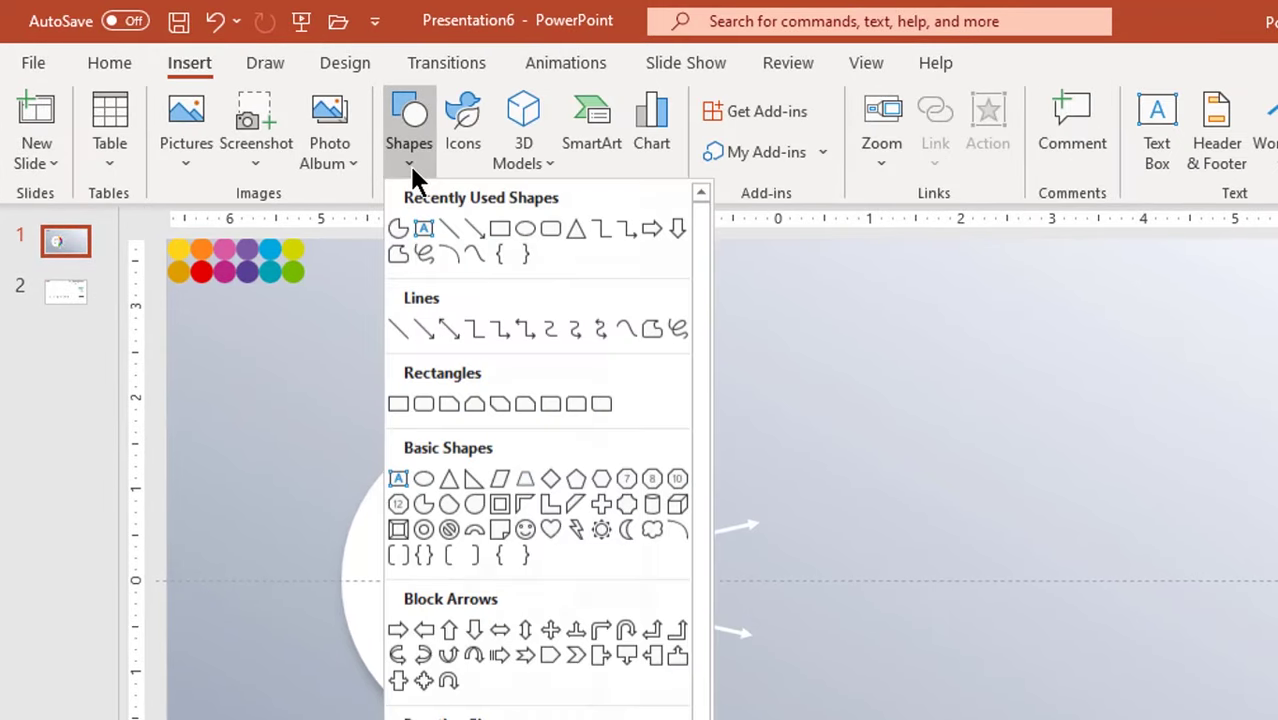
pyautogui.click(424, 404)
pyautogui.moveTo(653, 301); pyautogui.dragTo(902, 390)
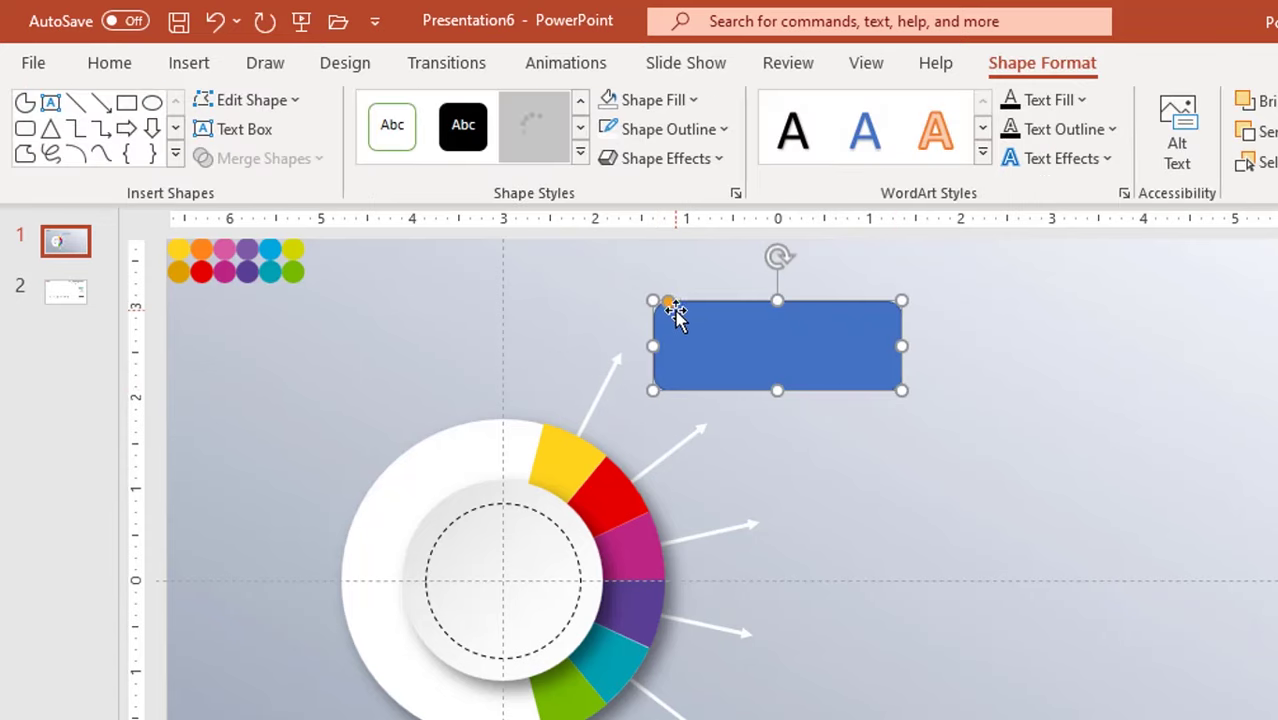
pyautogui.moveTo(667, 301); pyautogui.dragTo(753, 357)
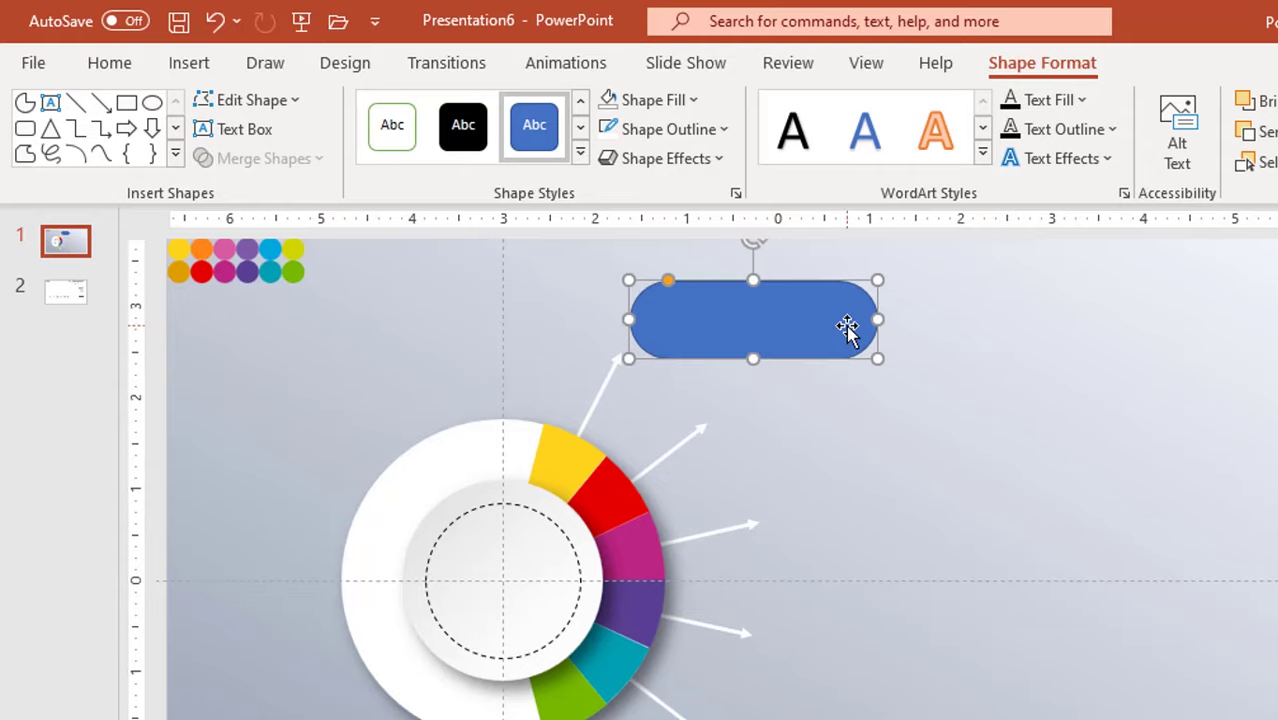
pyautogui.moveTo(878, 318); pyautogui.dragTo(918, 320)
# Step: Place the pill at the top arrow tip and copy it to the five other arrow tips
pyautogui.moveTo(835, 336)
pyautogui.mouseDown()
pyautogui.moveTo(847, 336)
pyautogui.moveTo(815, 335)
pyautogui.mouseUp()
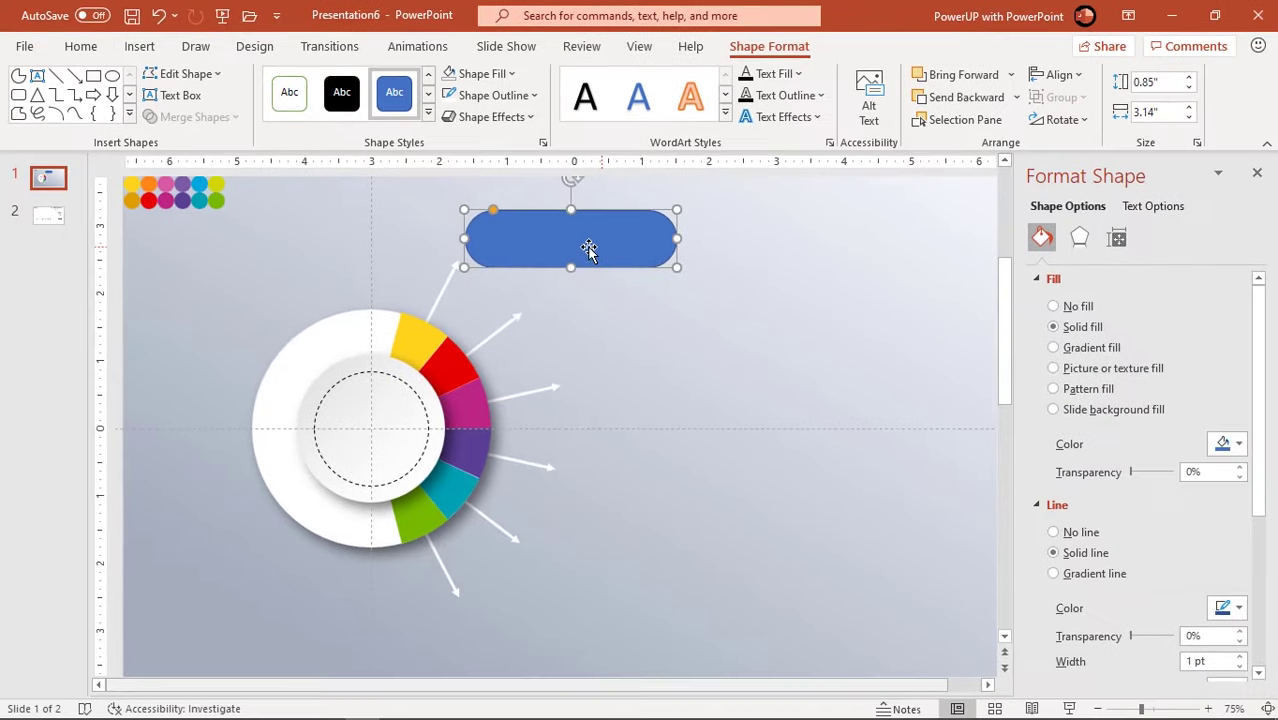
pyautogui.moveTo(525, 247); pyautogui.dragTo(590, 318)
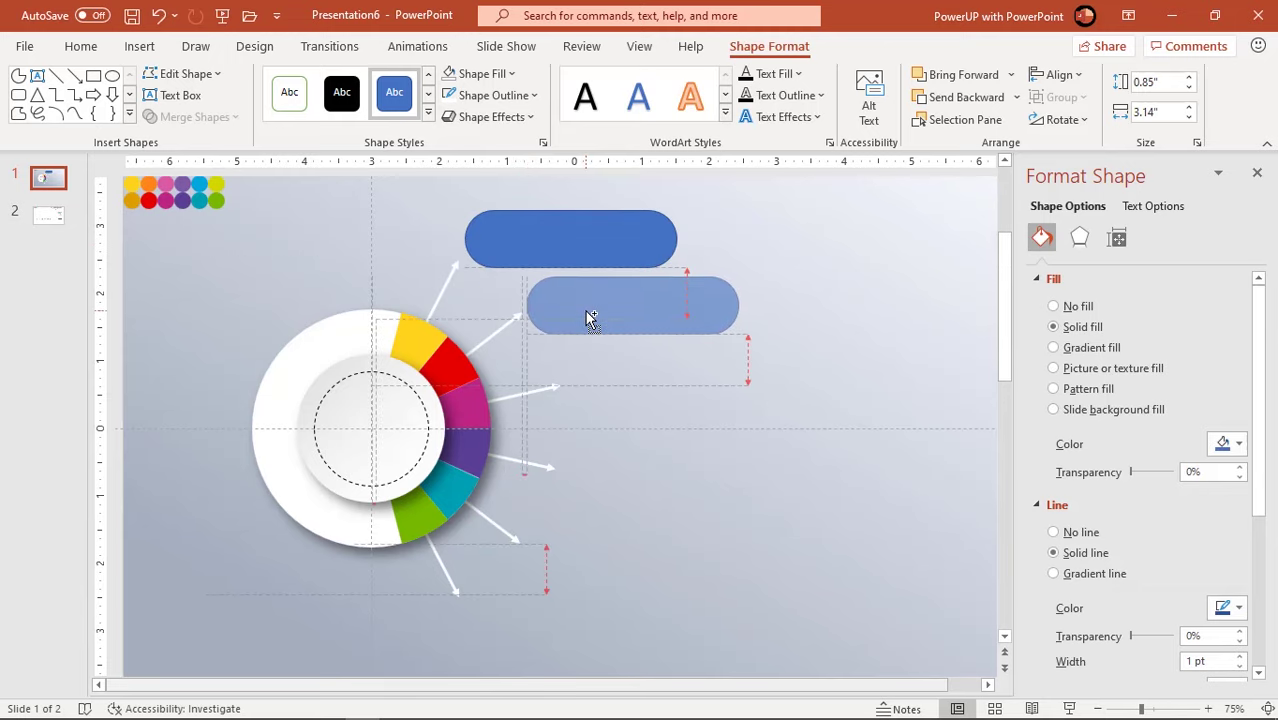
pyautogui.moveTo(590, 318)
pyautogui.mouseDown()
pyautogui.moveTo(622, 380)
pyautogui.moveTo(612, 478)
pyautogui.mouseUp()
pyautogui.moveTo(600, 328); pyautogui.dragTo(603, 563)
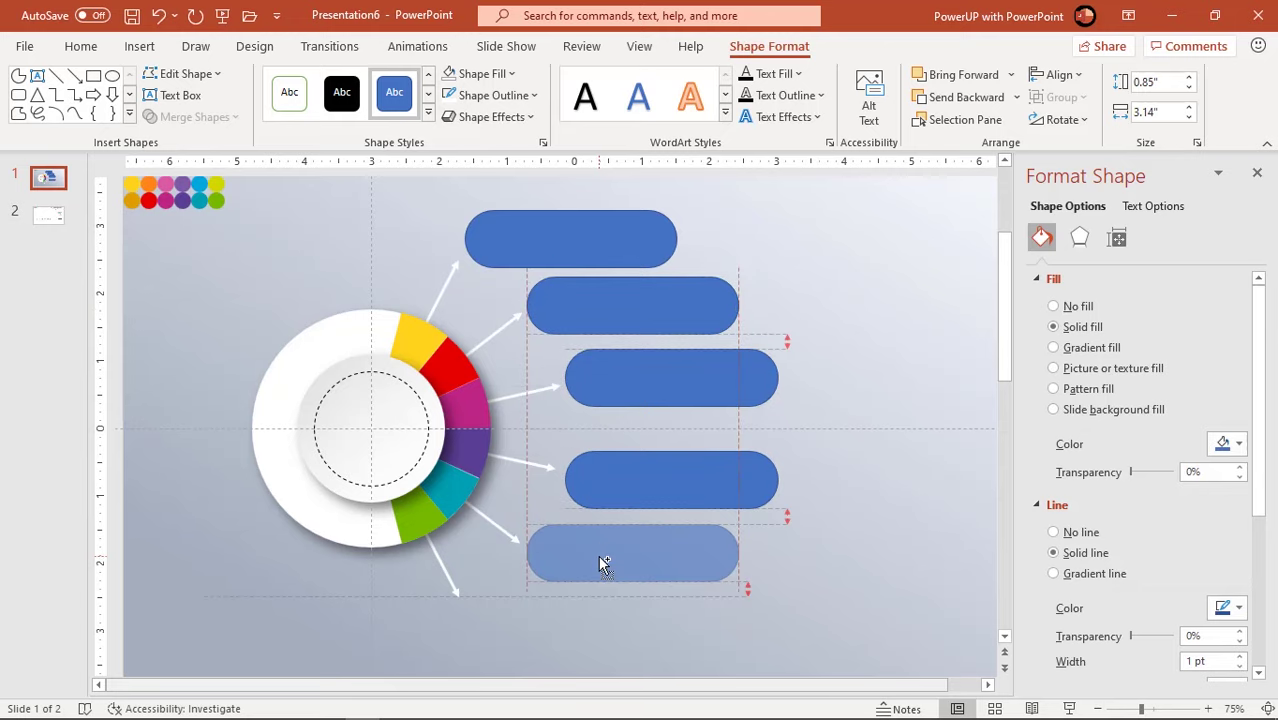
pyautogui.moveTo(603, 563); pyautogui.dragTo(602, 562)
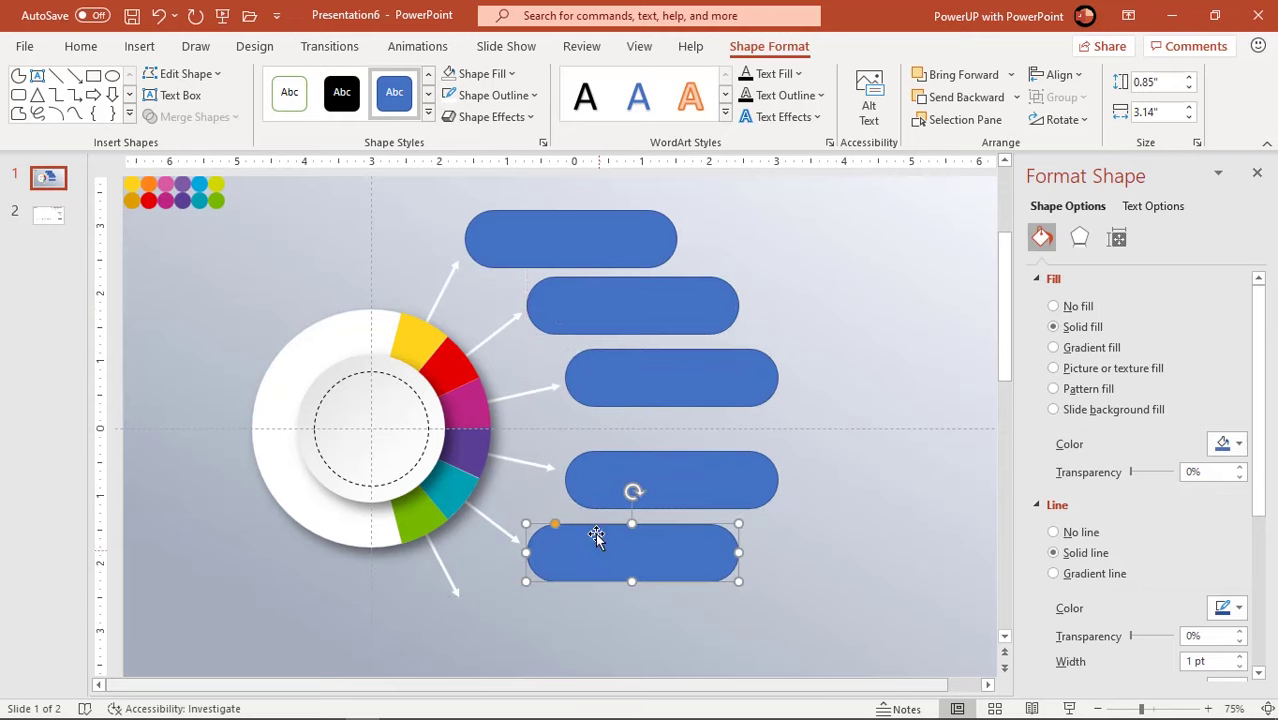
pyautogui.click(547, 251)
pyautogui.moveTo(548, 243); pyautogui.dragTo(555, 638)
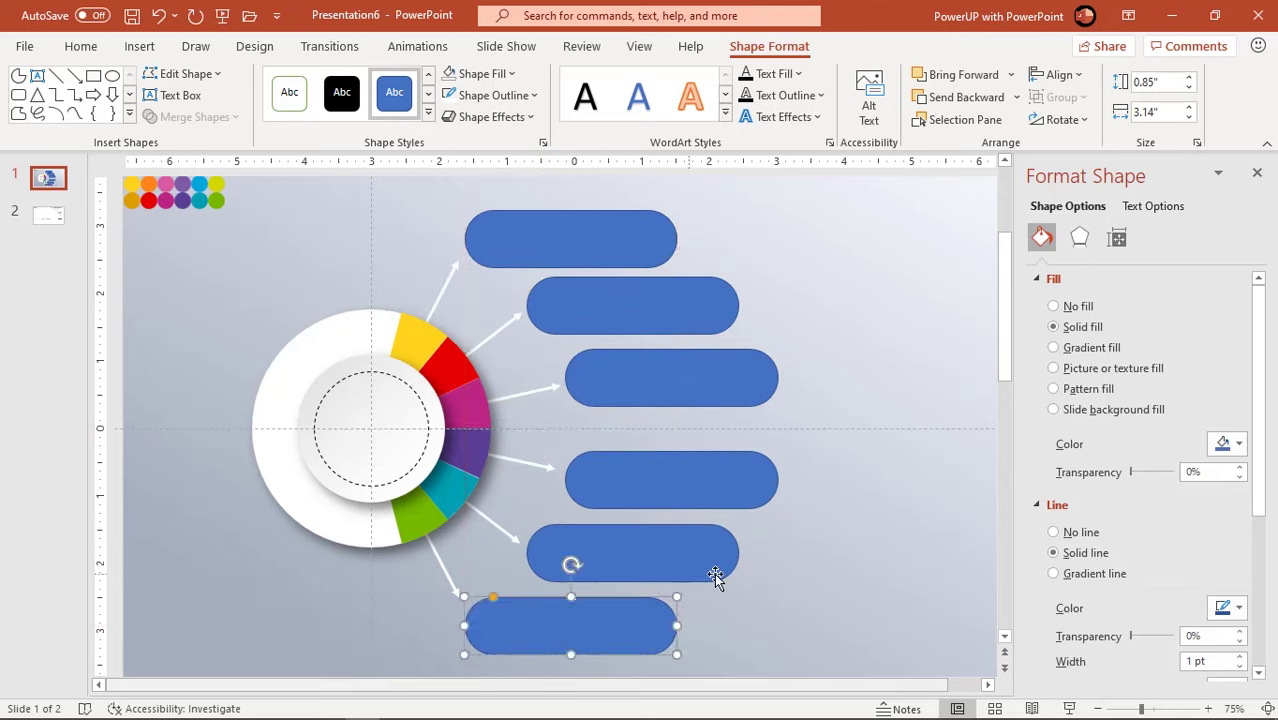
# Step: Select all six pills and remove their outline
pyautogui.click(811, 573)
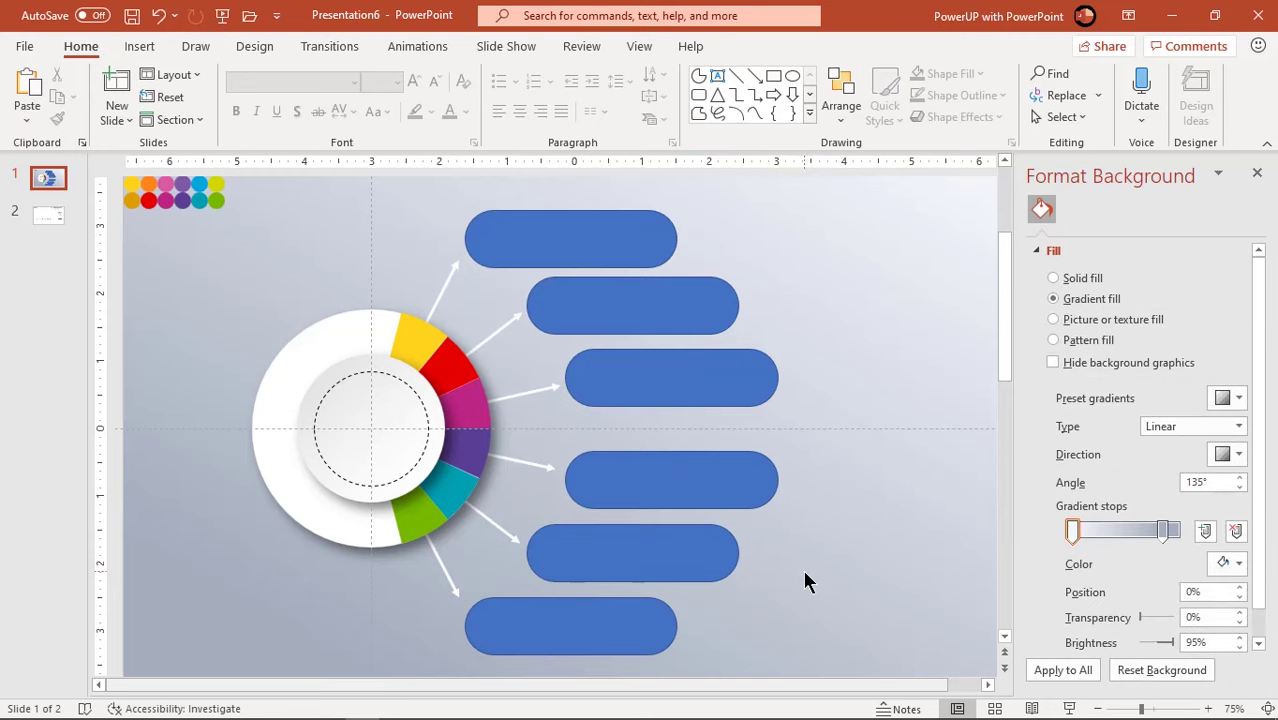
pyautogui.click(600, 620)
pyautogui.keyDown('shift'); pyautogui.click(632, 543); pyautogui.keyUp('shift')
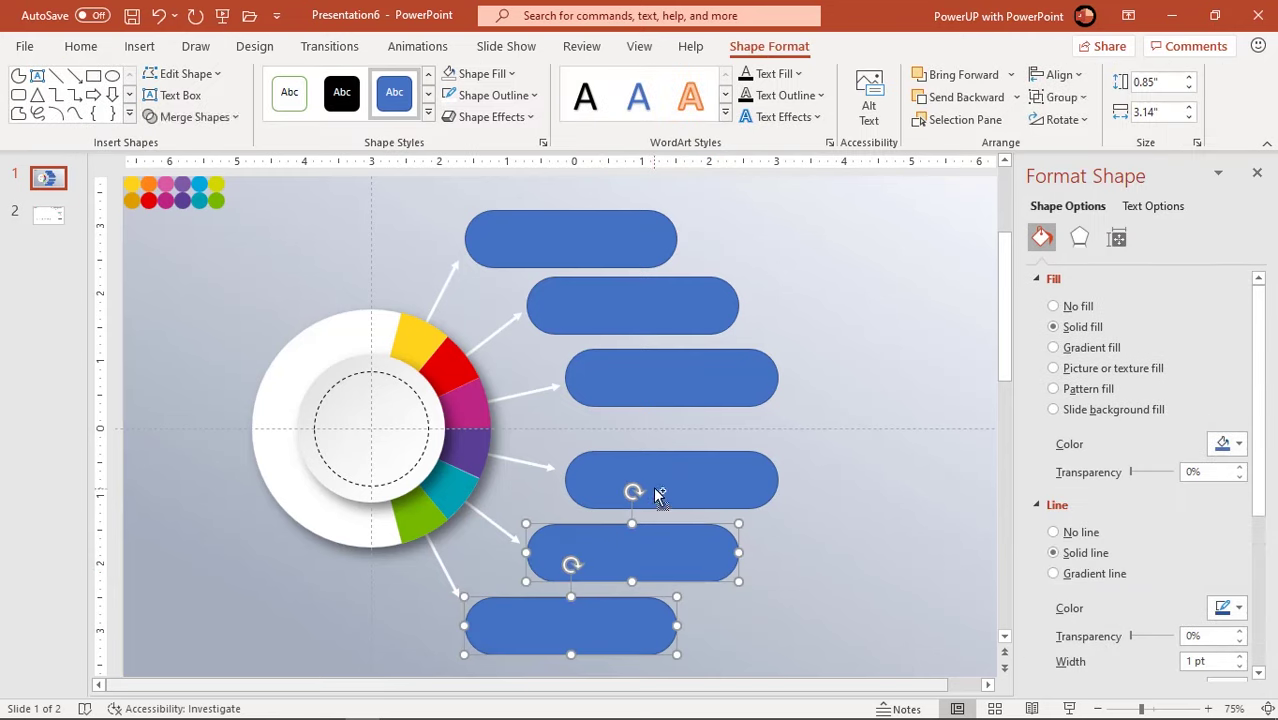
pyautogui.keyDown('shift'); pyautogui.click(652, 492); pyautogui.keyUp('shift')
pyautogui.keyDown('shift'); pyautogui.click(668, 375); pyautogui.keyUp('shift')
pyautogui.keyDown('shift'); pyautogui.click(632, 296); pyautogui.keyUp('shift')
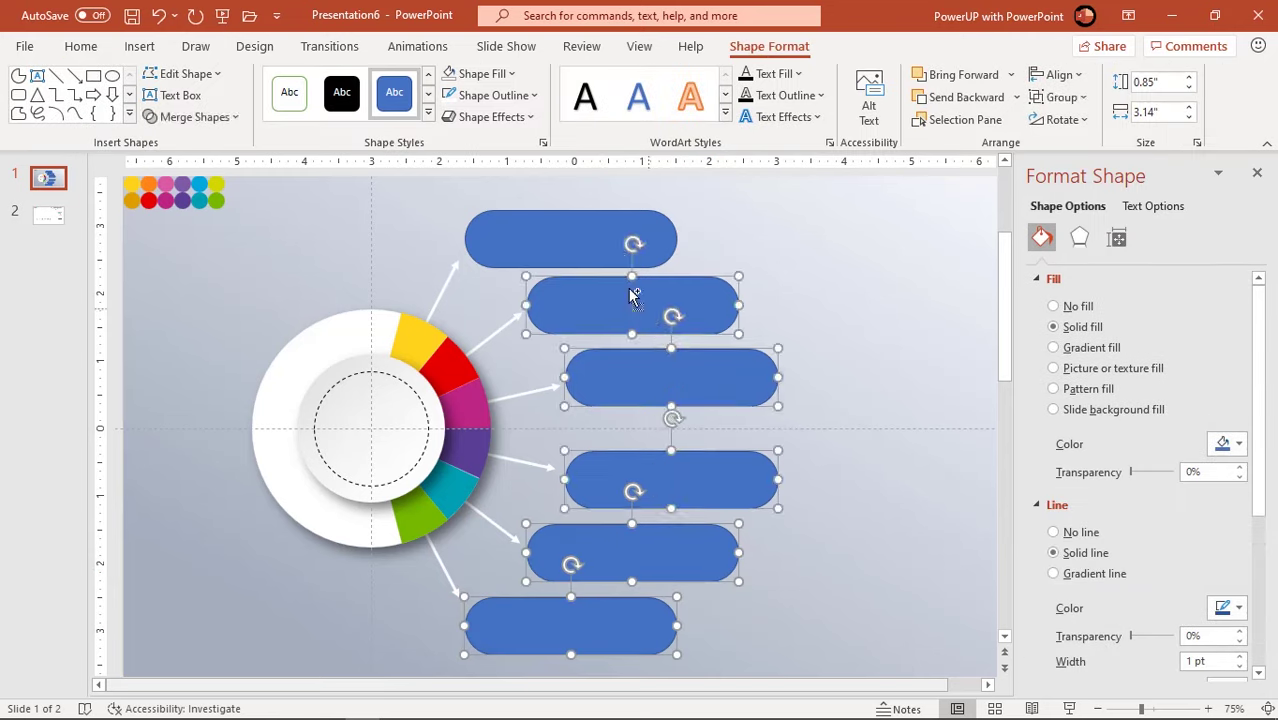
pyautogui.keyDown('shift'); pyautogui.click(555, 236); pyautogui.keyUp('shift')
pyautogui.click(494, 95)
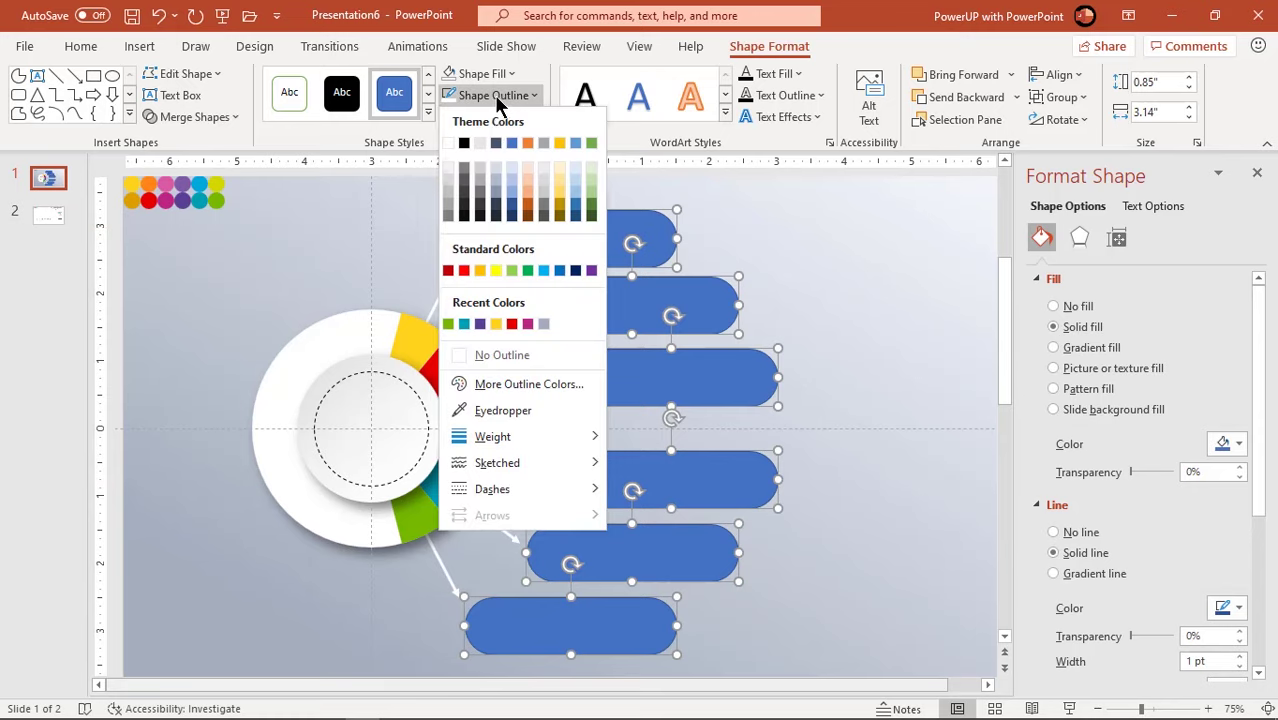
pyautogui.click(494, 352)
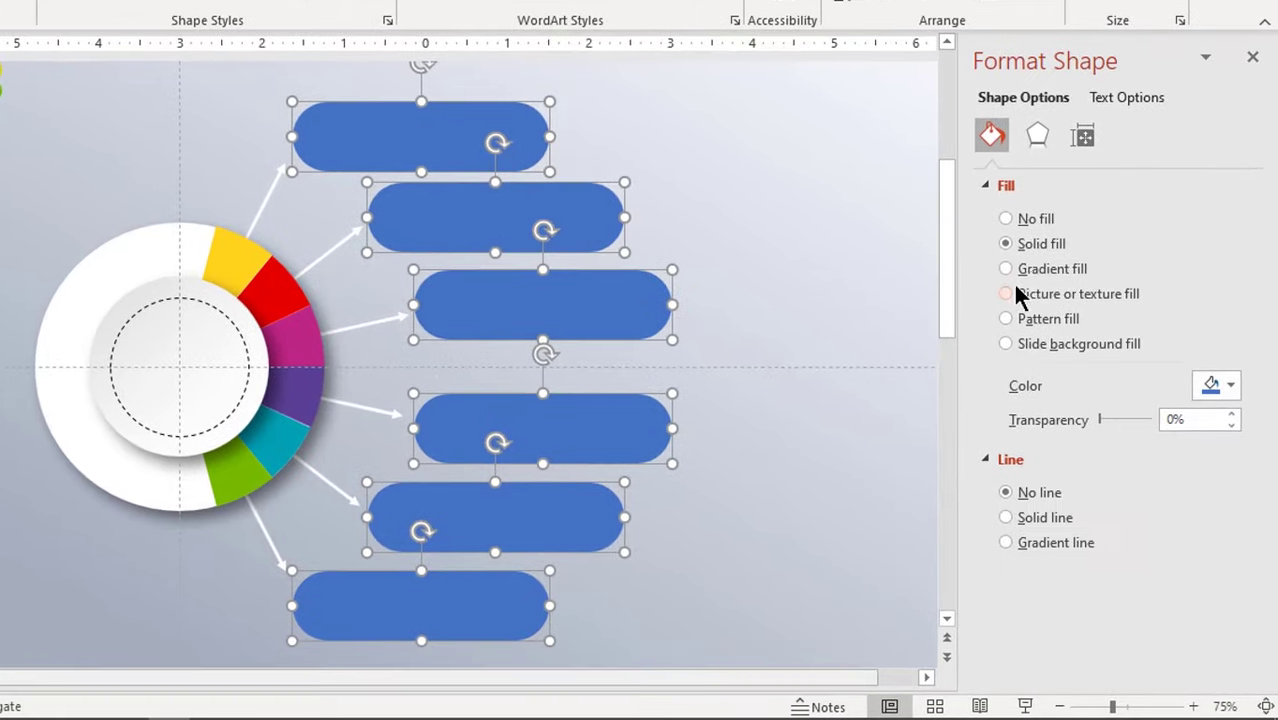
# Step: Give the pills a linear 0° left-to-right gradient fill with the right stop at 97%
pyautogui.click(1070, 346)
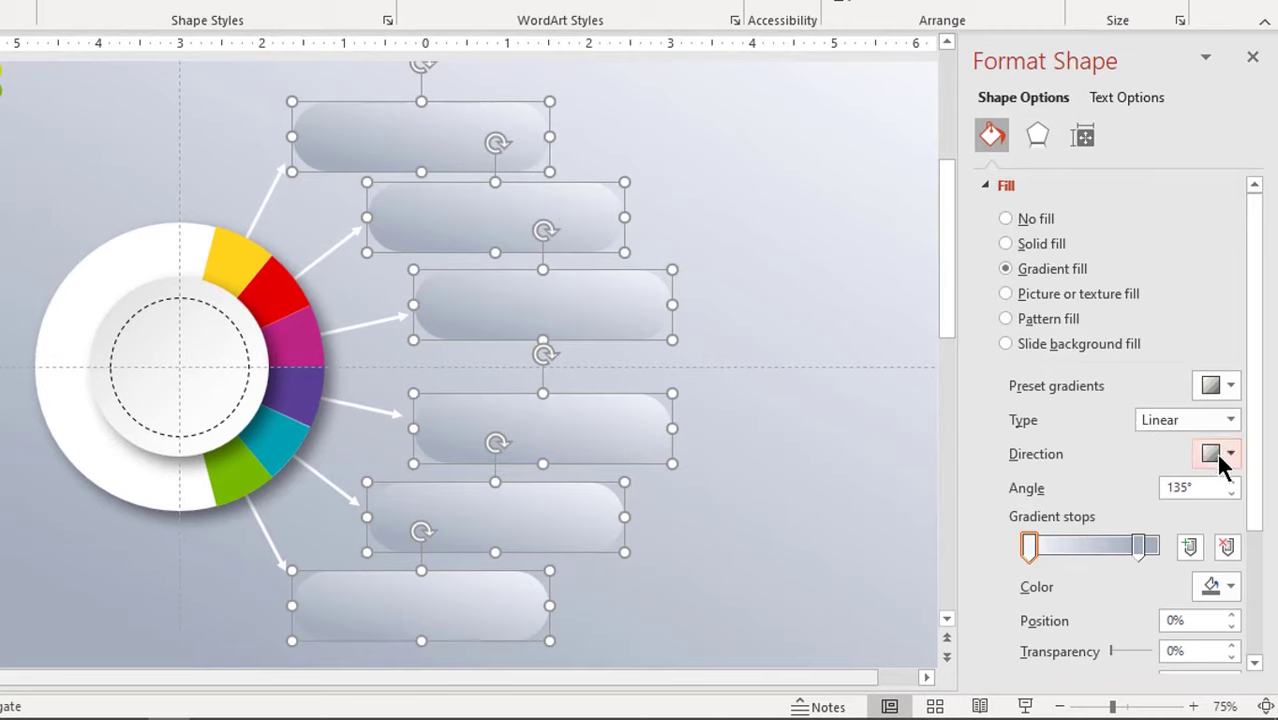
pyautogui.click(1218, 455)
pyautogui.click(1206, 490)
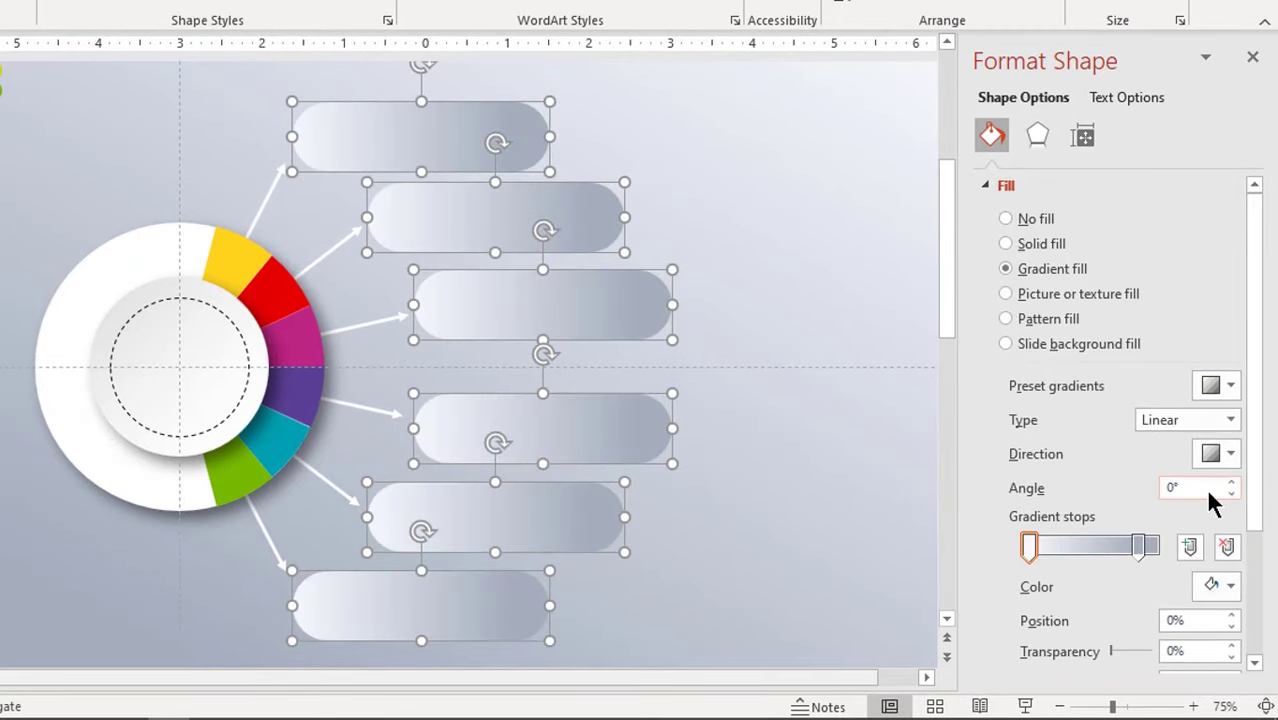
pyautogui.moveTo(1145, 549); pyautogui.dragTo(1153, 550)
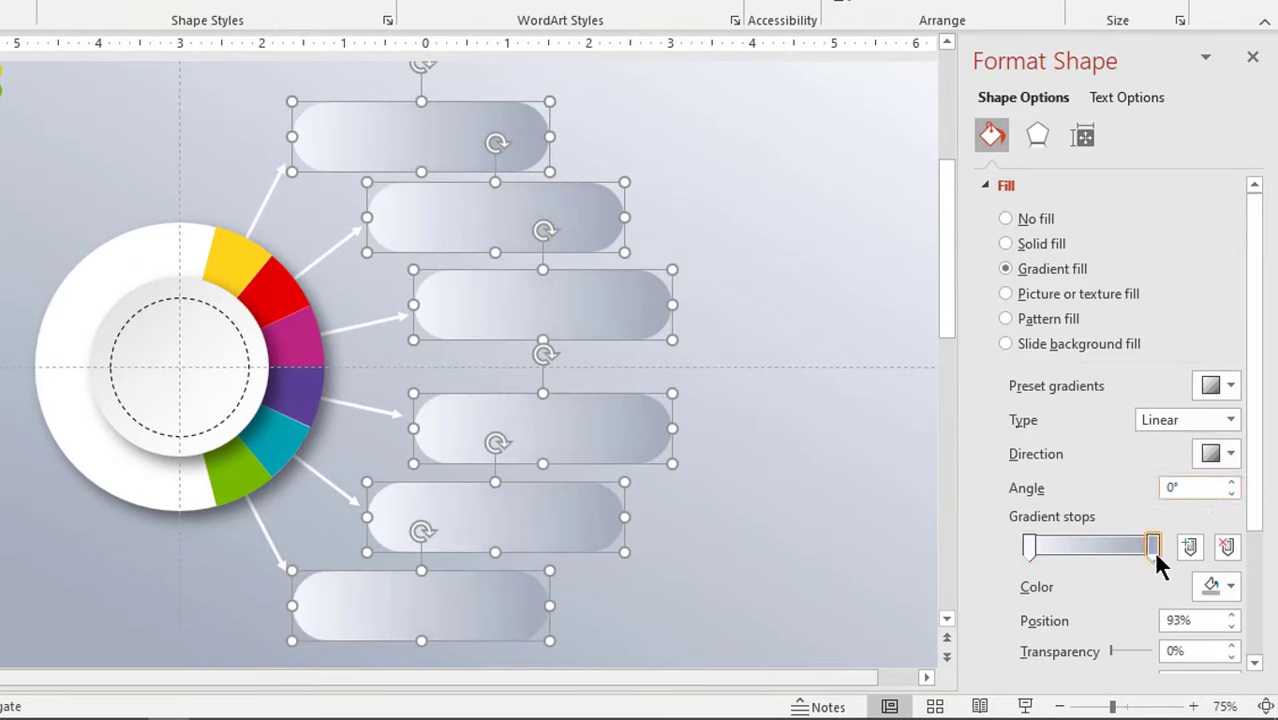
pyautogui.click(800, 316)
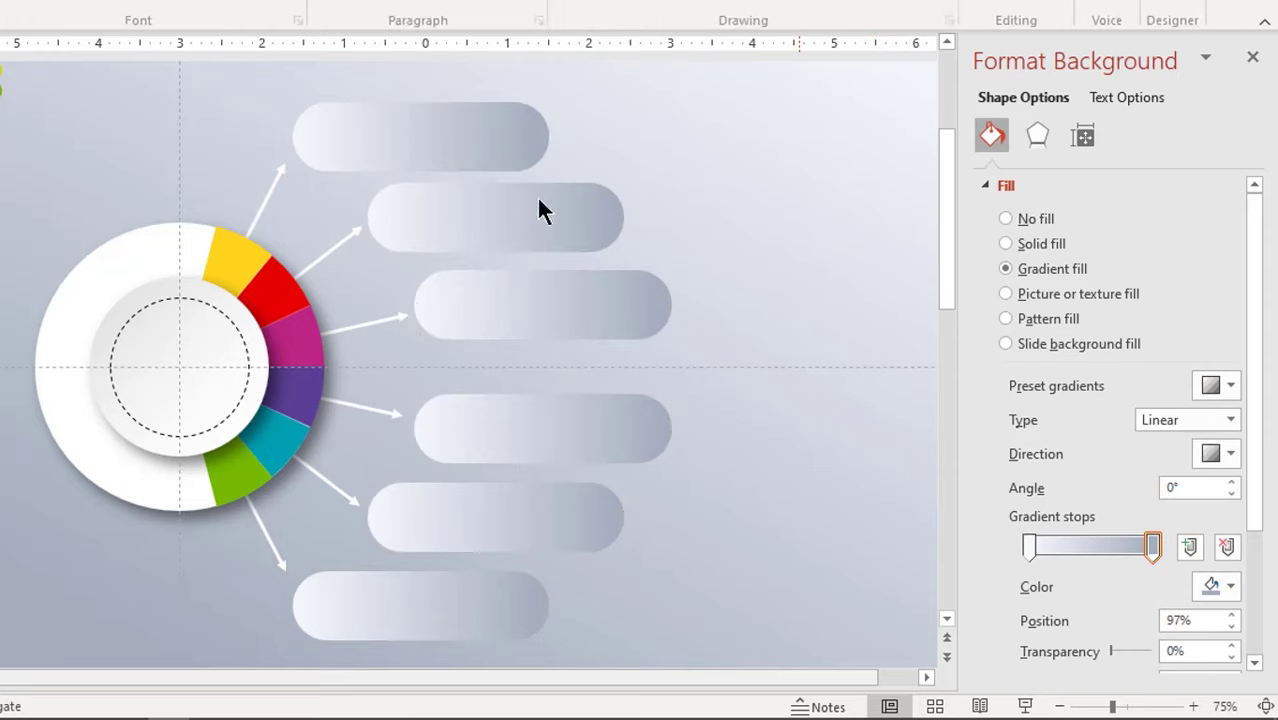
# Step: Colour the top pill's gradient stops yellow and golden yellow with the eyedropper
pyautogui.click(439, 135)
pyautogui.click(1216, 585)
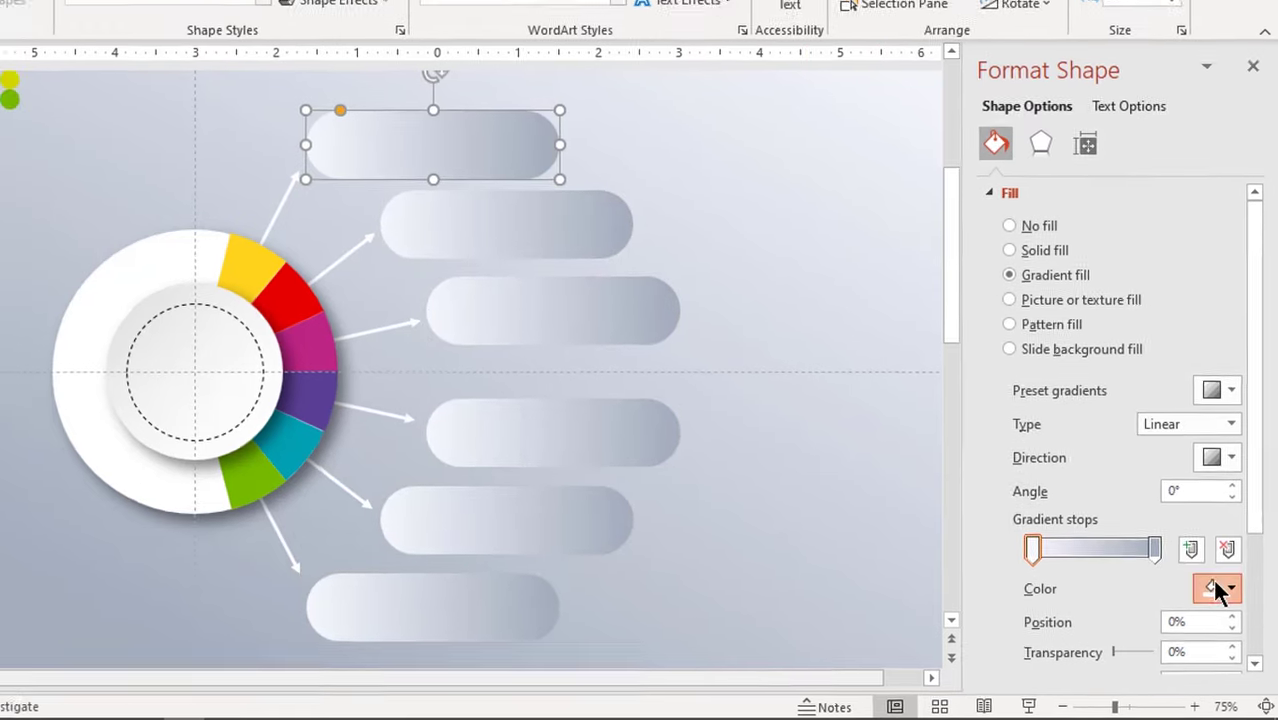
pyautogui.click(1173, 570)
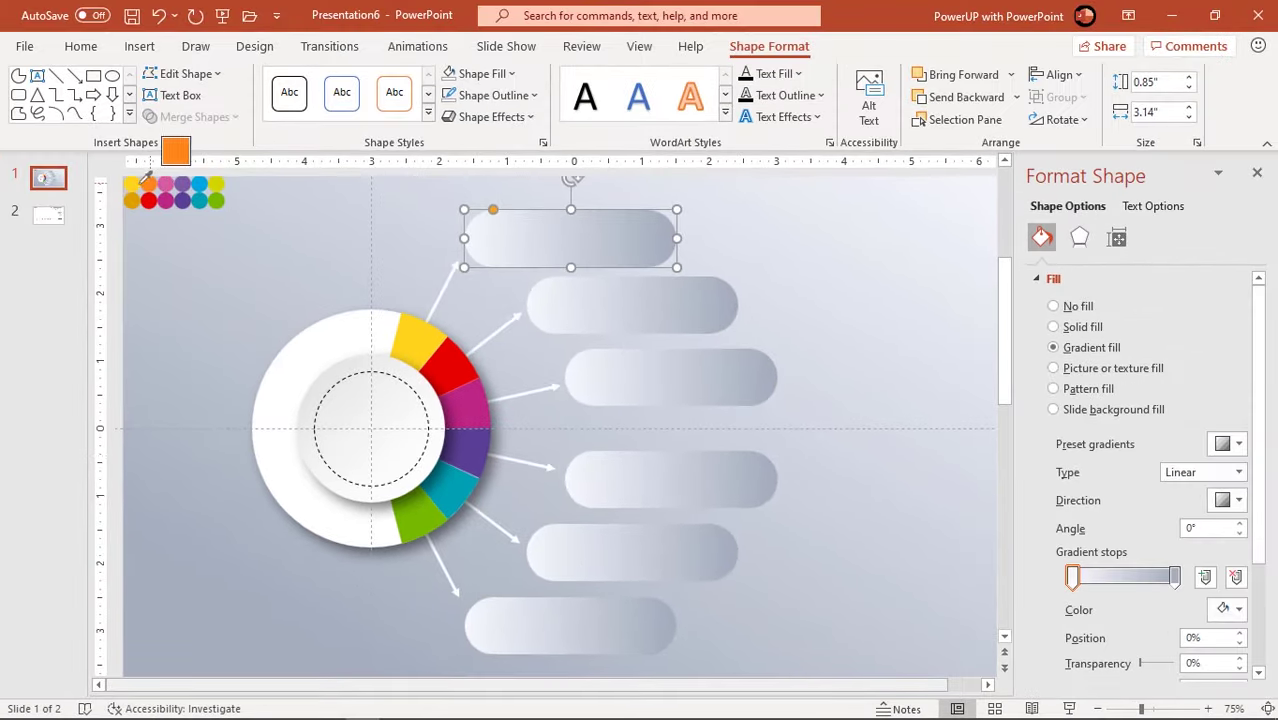
pyautogui.click(132, 184)
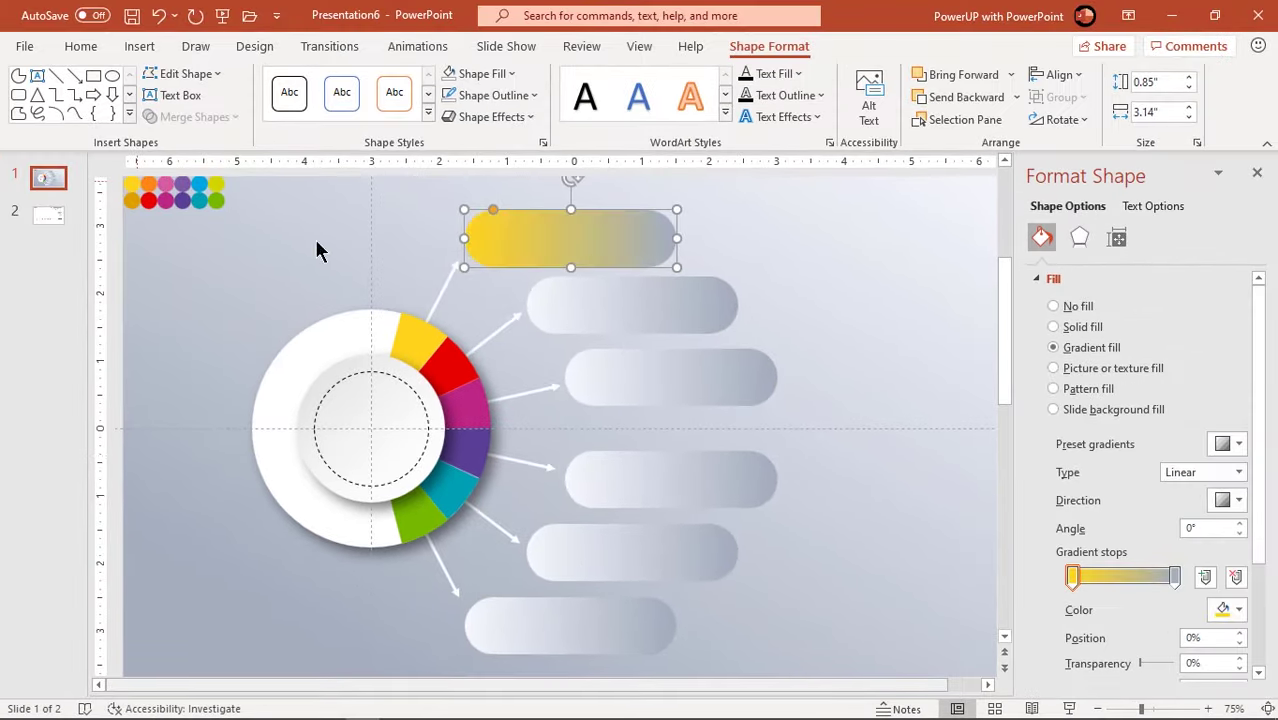
pyautogui.click(1229, 609)
pyautogui.click(1150, 618)
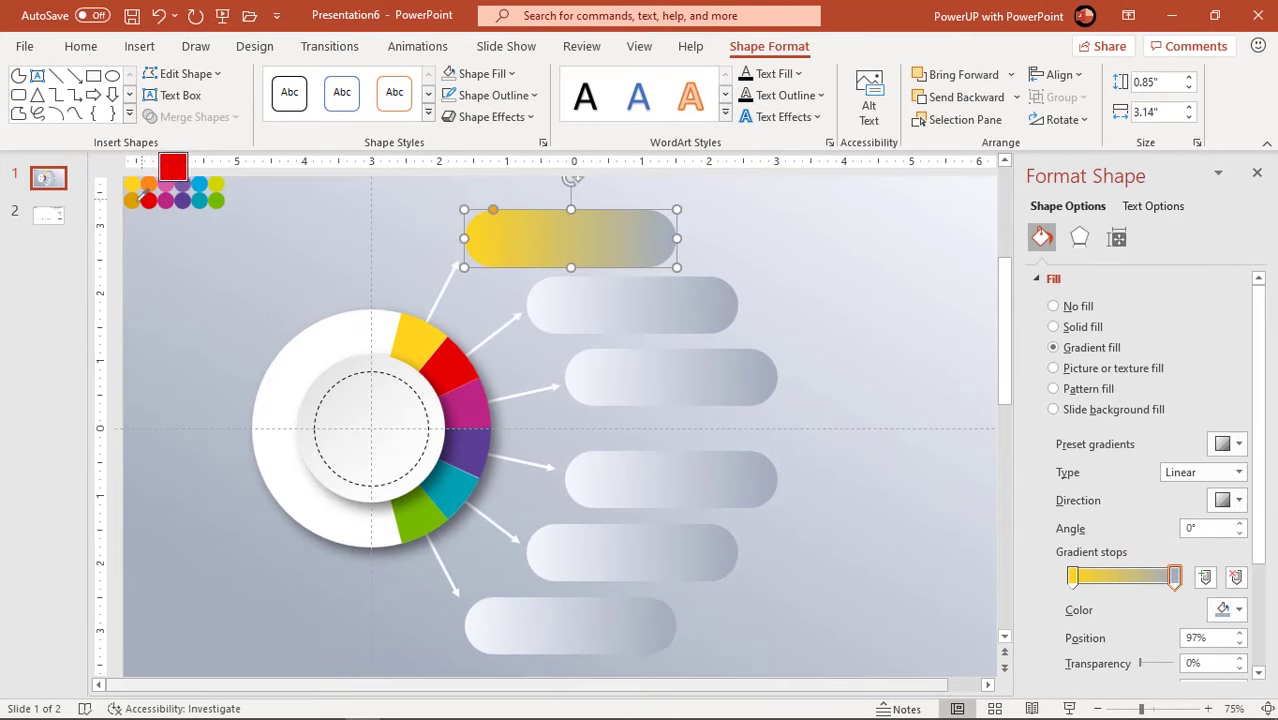
pyautogui.click(132, 200)
# Step: Colour the second pill's gradient stops red and orange with the eyedropper
pyautogui.click(572, 308)
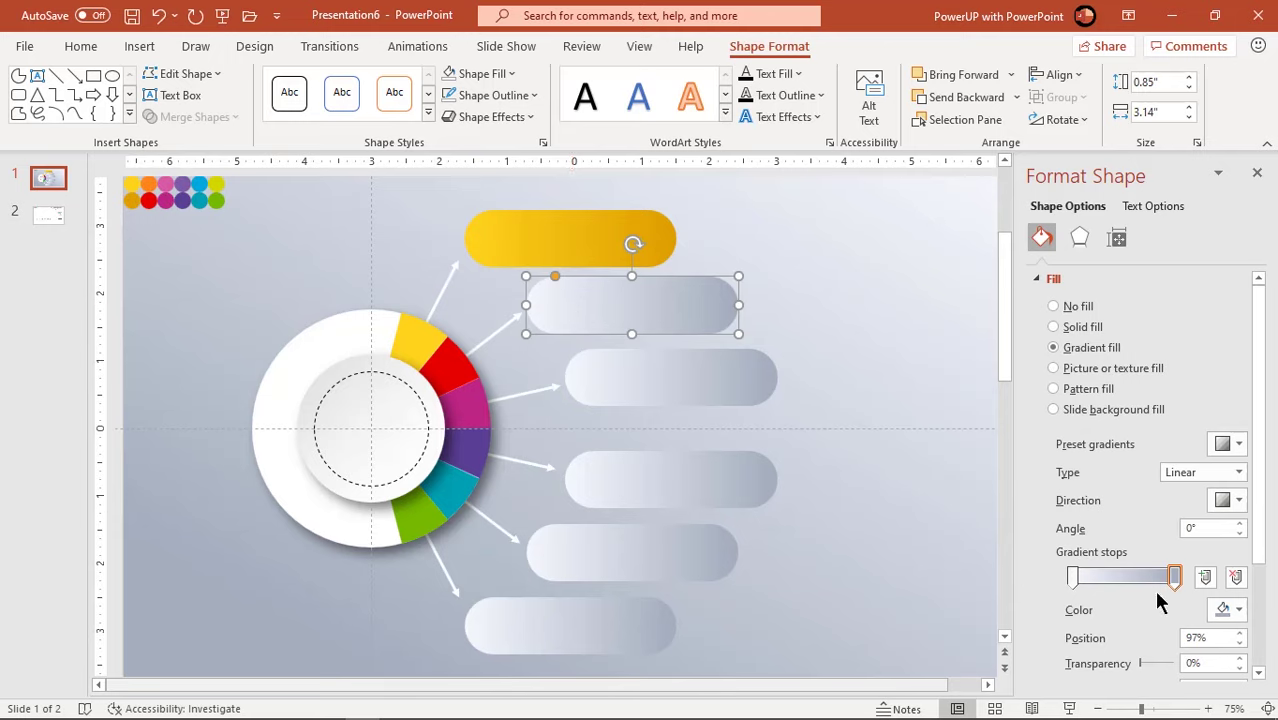
pyautogui.click(1229, 609)
pyautogui.click(1152, 583)
pyautogui.click(150, 200)
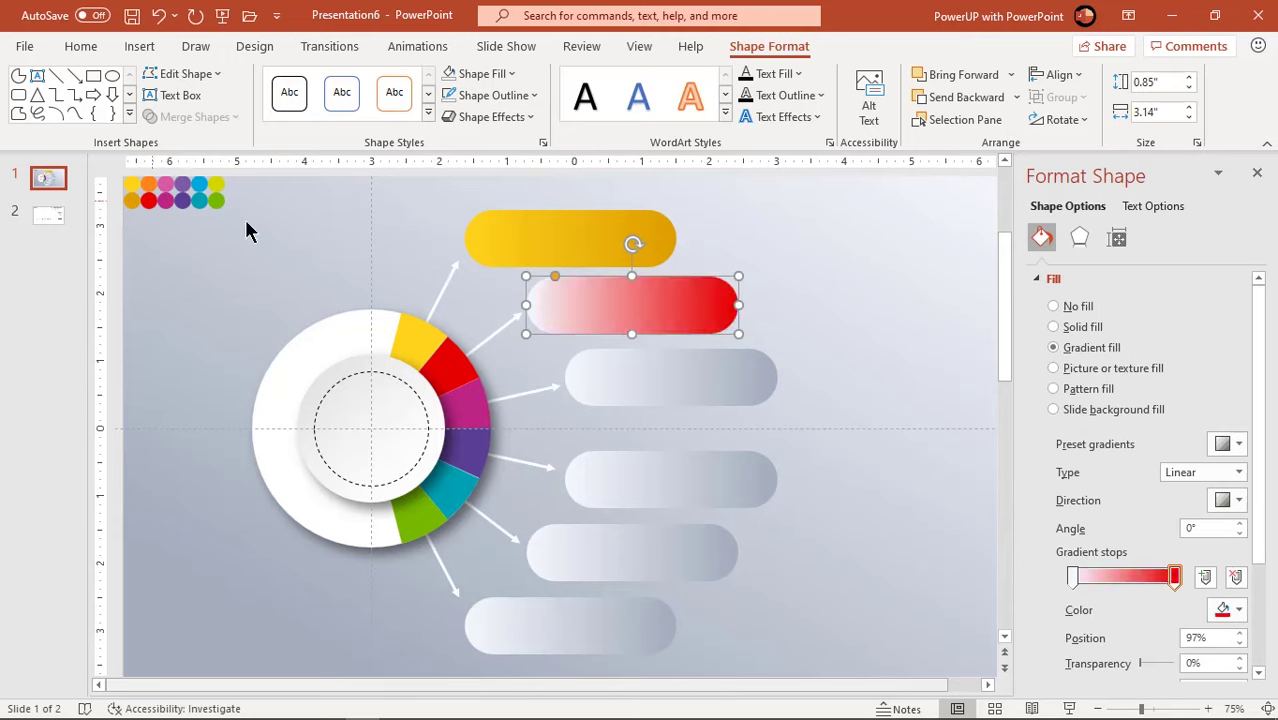
pyautogui.click(1072, 578)
pyautogui.click(1229, 609)
pyautogui.click(1152, 583)
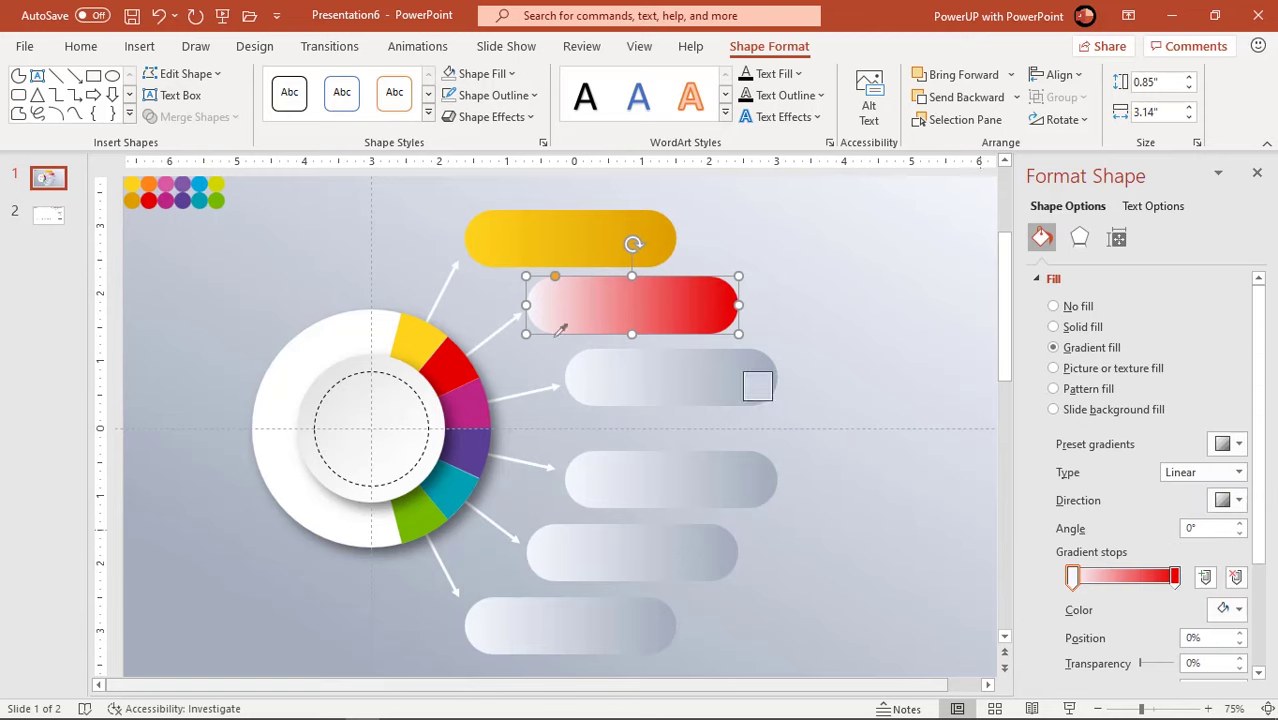
pyautogui.click(149, 184)
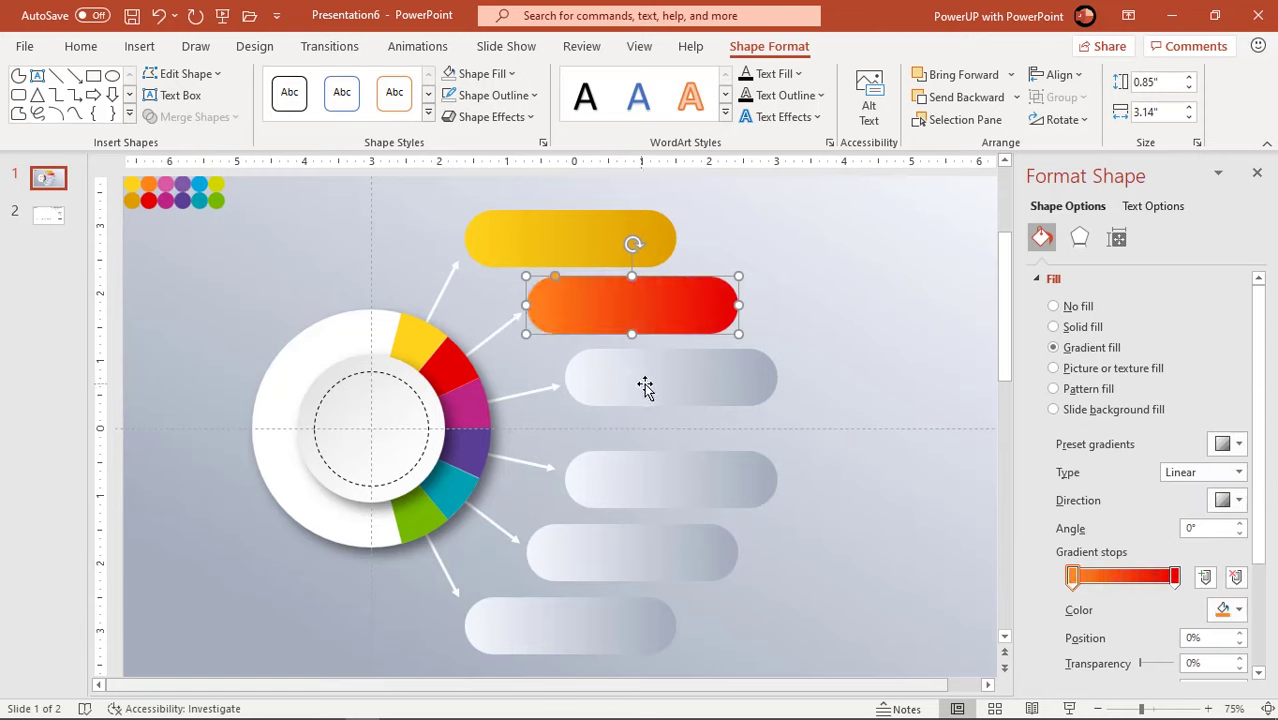
# Step: Make both gradient stops of the third pill pink, sampled from the ring
pyautogui.click(645, 388)
pyautogui.click(1229, 609)
pyautogui.click(1152, 583)
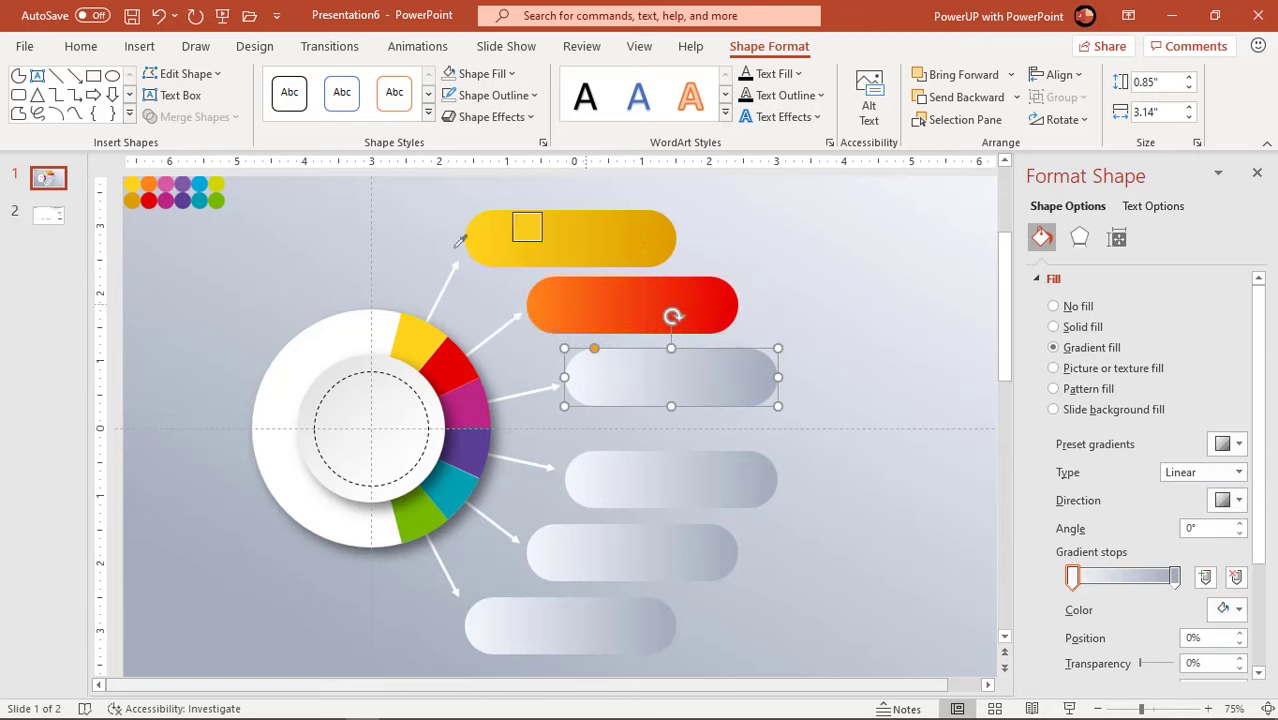
pyautogui.click(168, 182)
pyautogui.click(1174, 576)
pyautogui.click(1229, 609)
pyautogui.click(1152, 583)
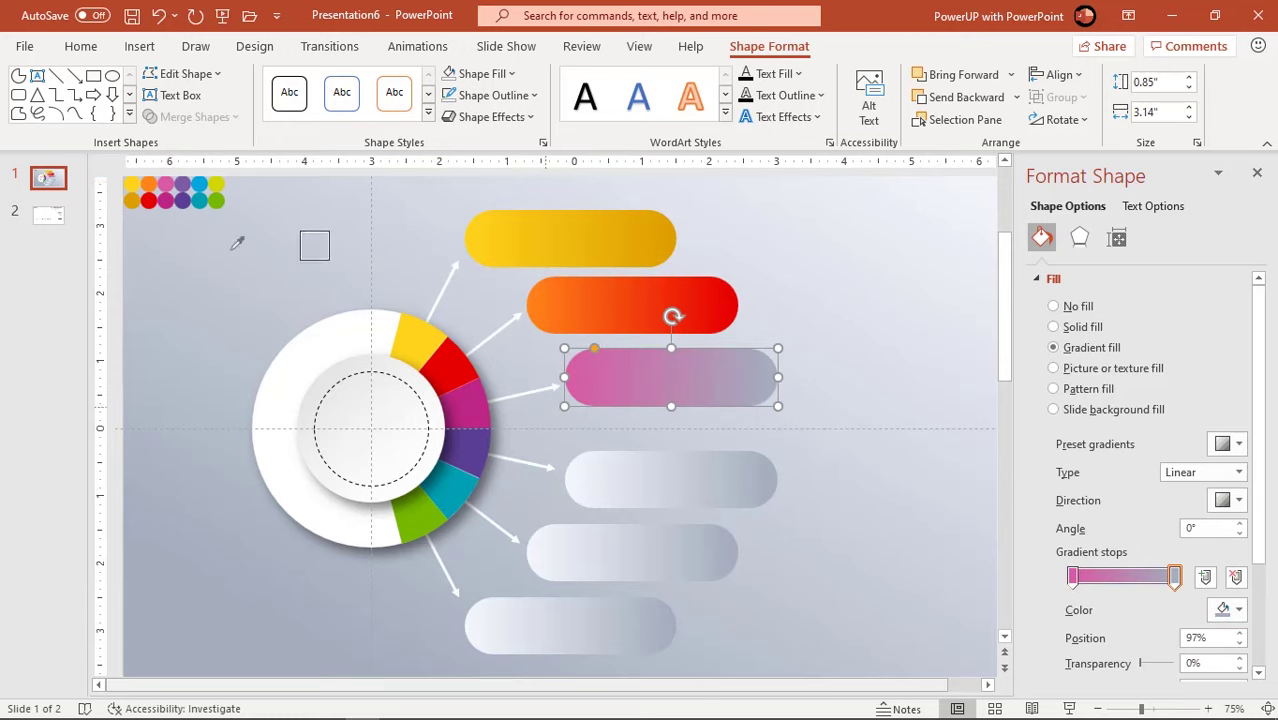
pyautogui.click(168, 184)
# Step: Make both gradient stops of the fourth bar purple with the eyedropper
pyautogui.click(600, 471)
pyautogui.click(1229, 609)
pyautogui.click(1152, 583)
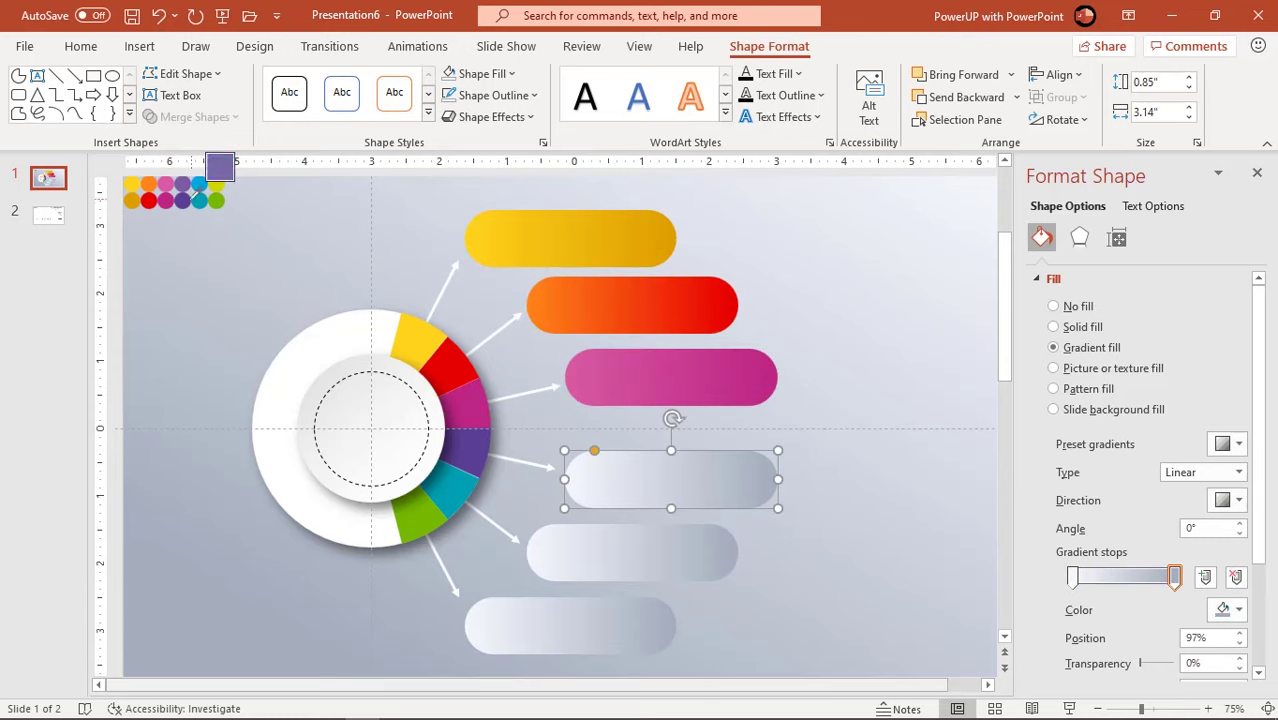
pyautogui.click(186, 192)
pyautogui.click(1072, 576)
pyautogui.click(1229, 609)
pyautogui.click(1150, 588)
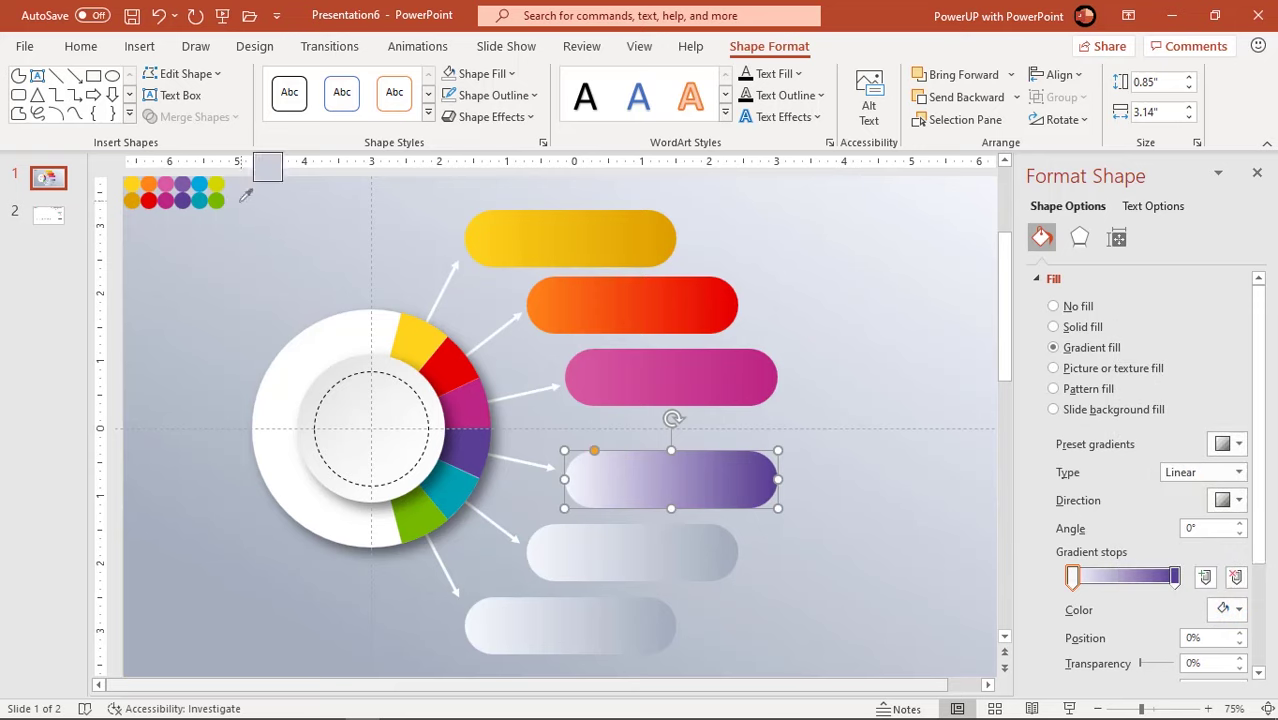
pyautogui.click(182, 184)
# Step: Make both gradient stops of the fifth bar blue with the eyedropper
pyautogui.click(677, 560)
pyautogui.click(1229, 609)
pyautogui.click(1152, 583)
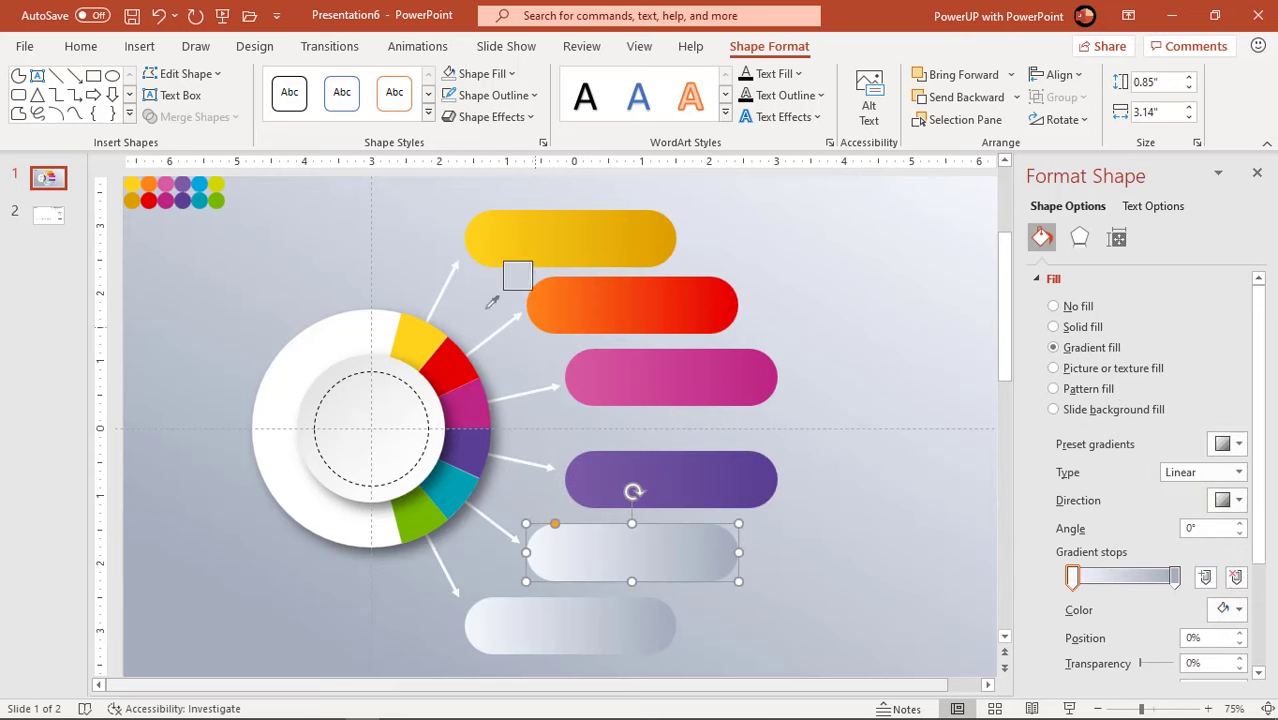
pyautogui.click(200, 186)
pyautogui.click(1174, 576)
pyautogui.click(1229, 609)
pyautogui.click(1152, 583)
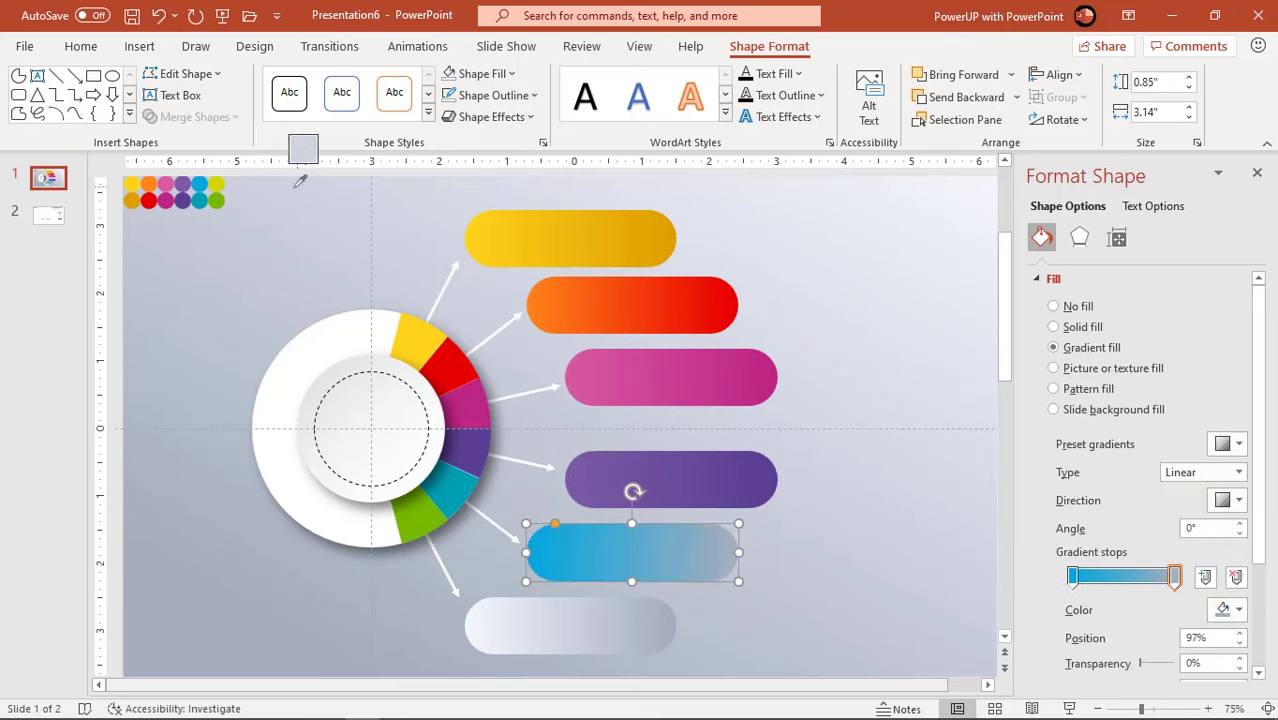
pyautogui.click(200, 186)
# Step: Colour the bottom bar's gradient stops green and lime green
pyautogui.click(593, 620)
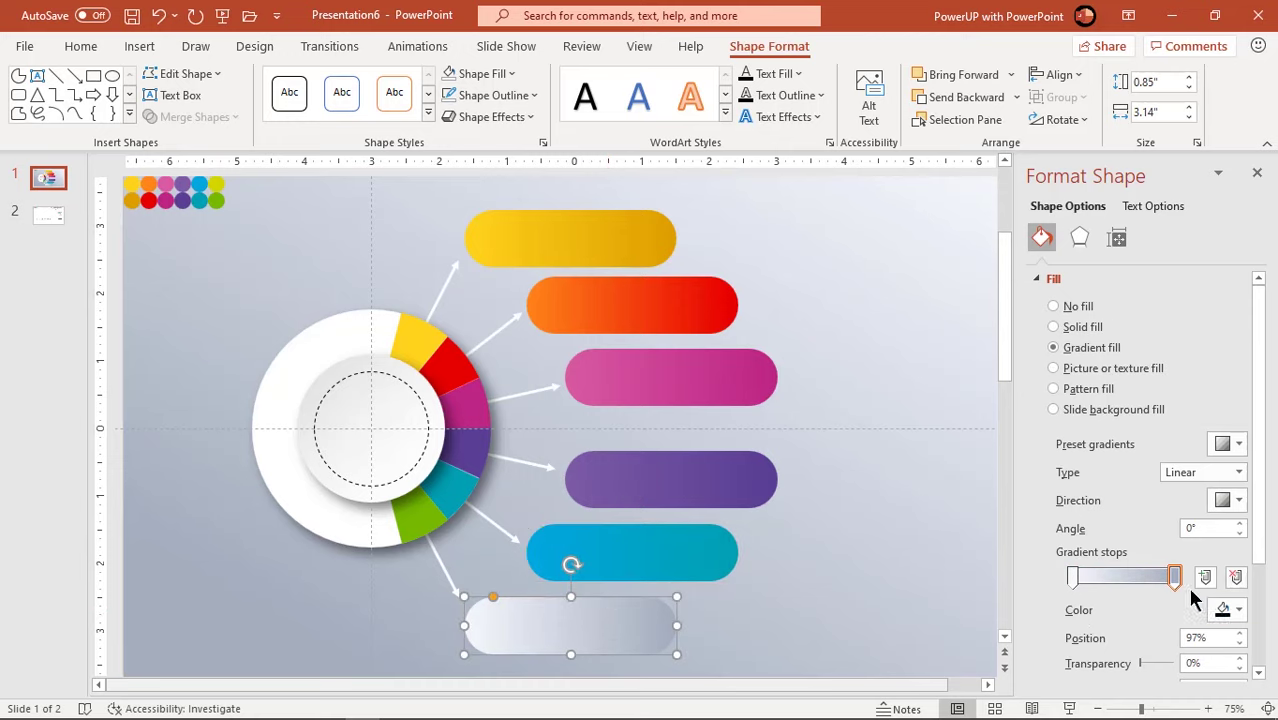
pyautogui.click(217, 199)
pyautogui.click(1072, 577)
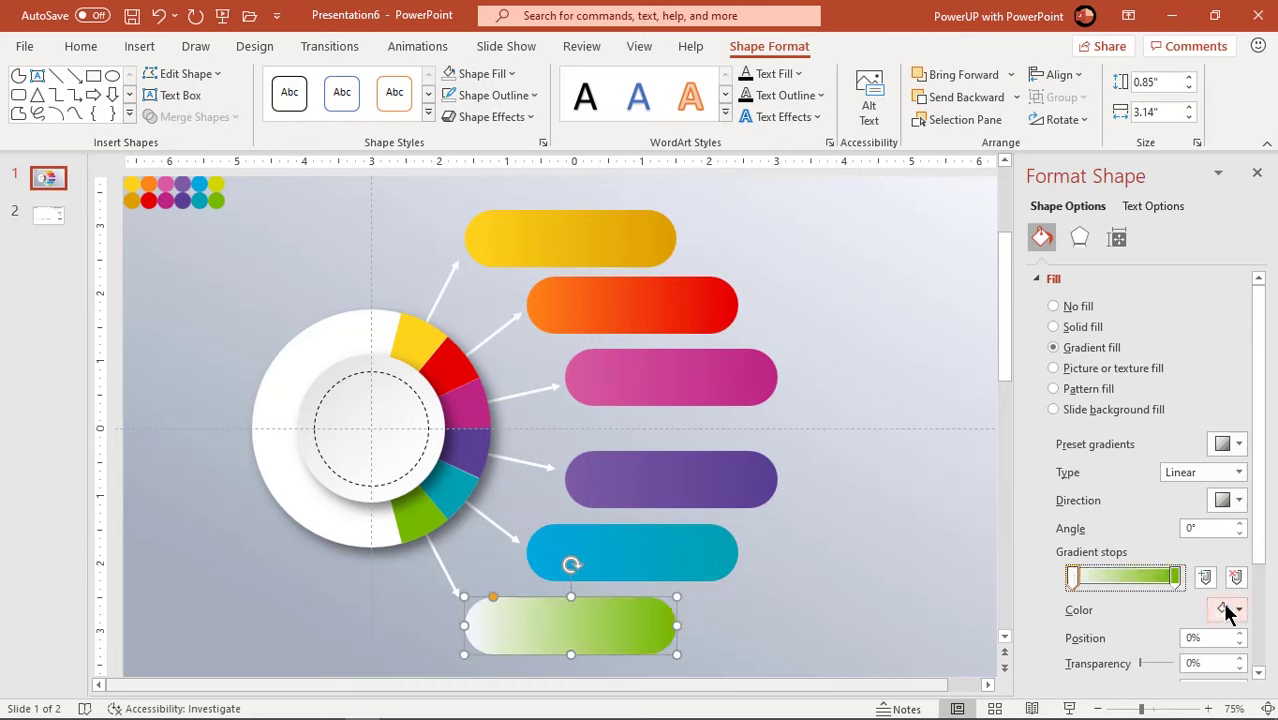
pyautogui.click(217, 184)
pyautogui.click(887, 340)
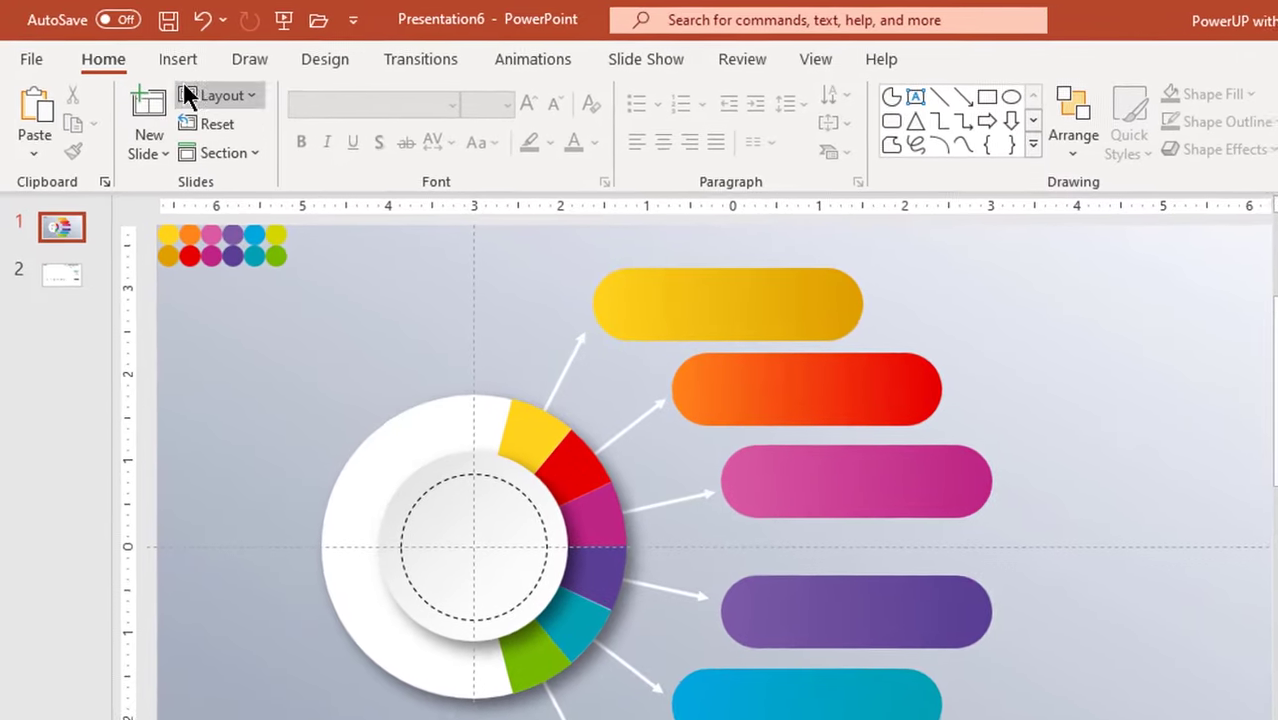
# Step: Draw a white-filled circle inside the left end of the yellow bar
pyautogui.click(134, 50)
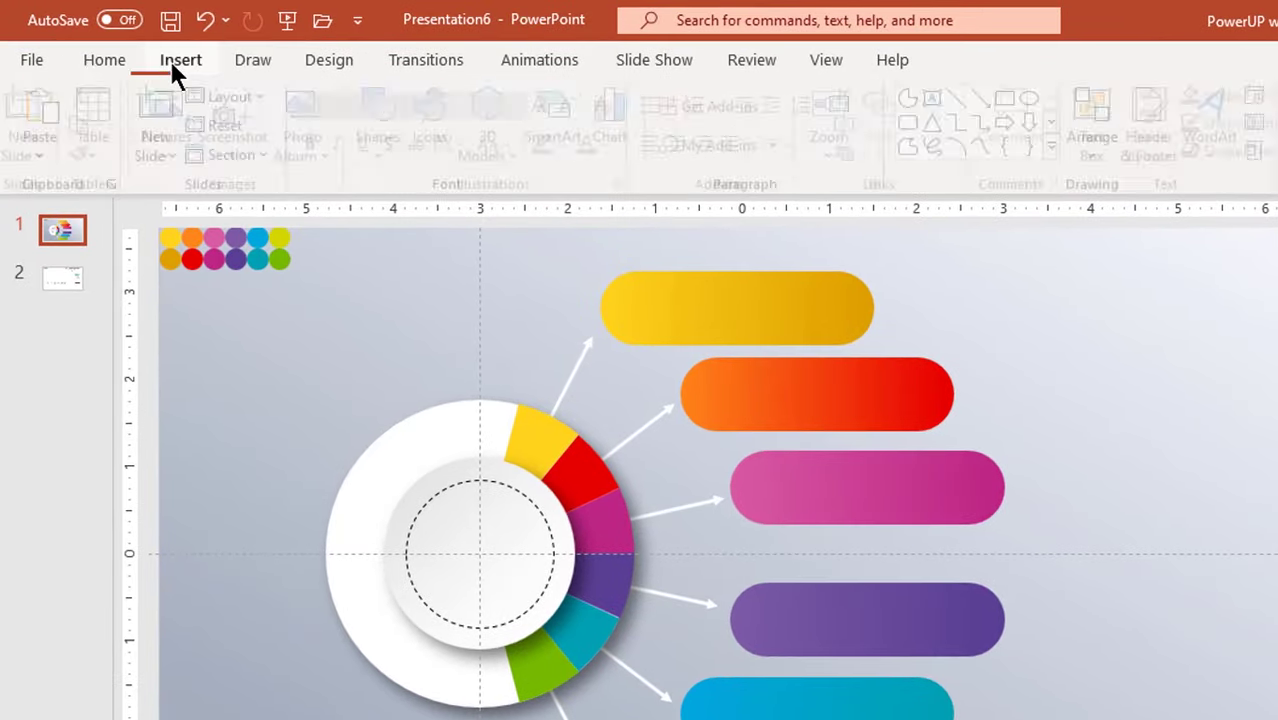
pyautogui.click(386, 157)
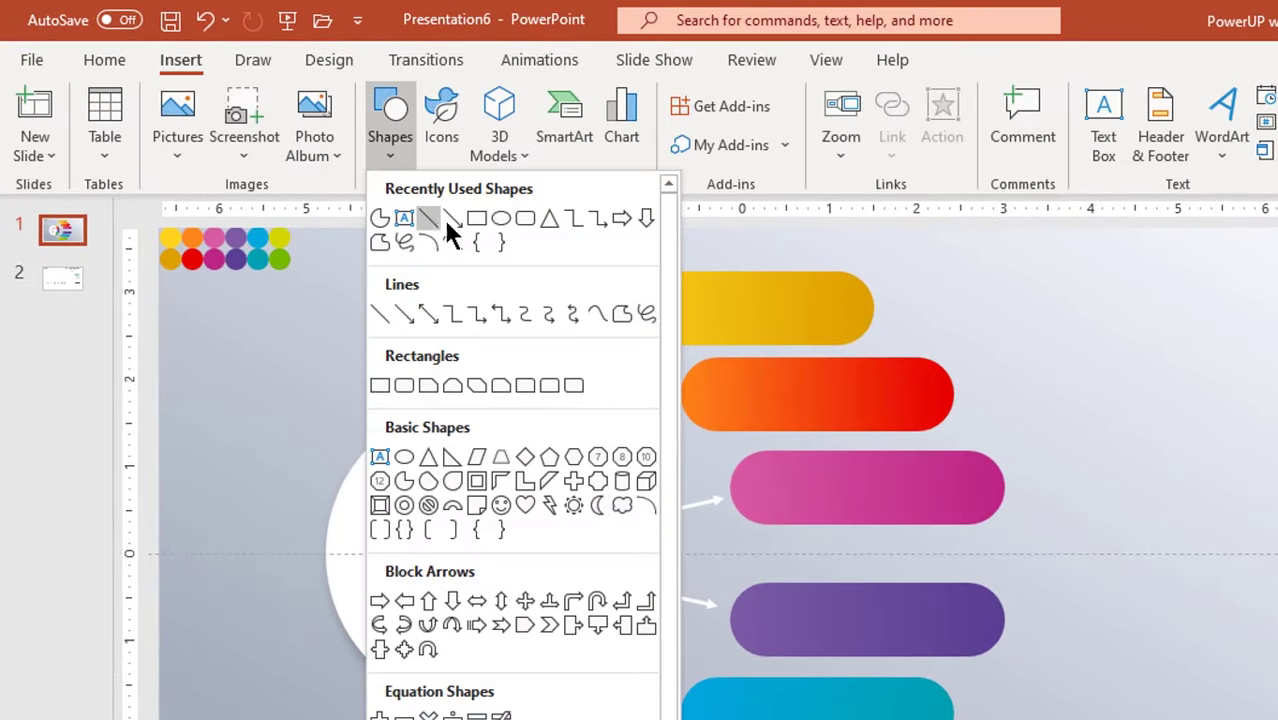
pyautogui.click(500, 219)
pyautogui.moveTo(621, 284)
pyautogui.mouseDown()
pyautogui.moveTo(678, 328)
pyautogui.moveTo(638, 310)
pyautogui.mouseUp()
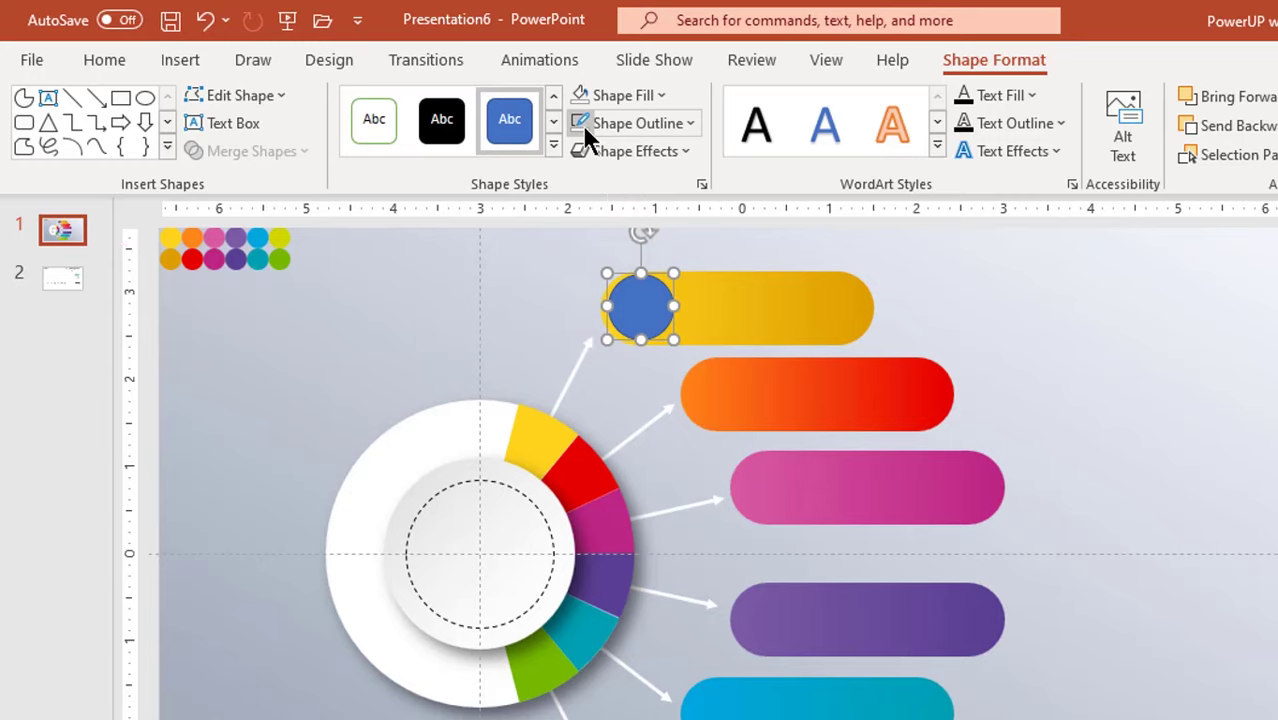
pyautogui.click(640, 95)
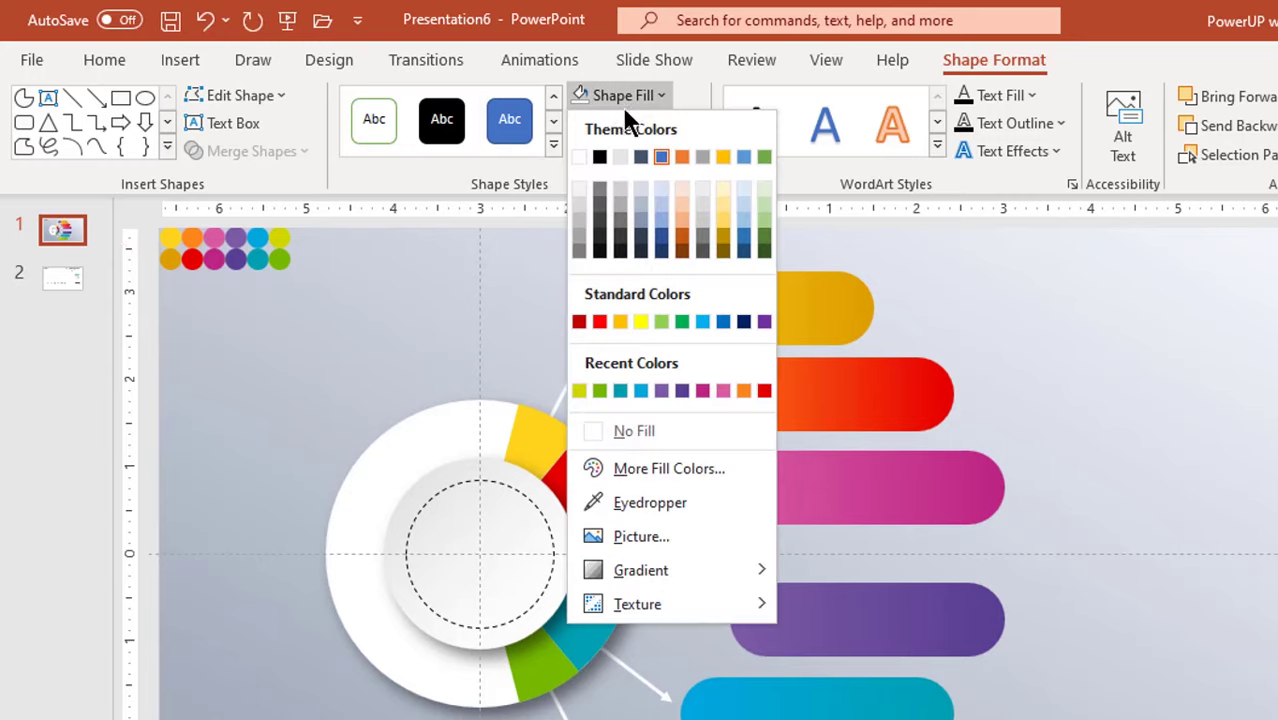
pyautogui.click(579, 157)
pyautogui.scroll(5, 665, 258)
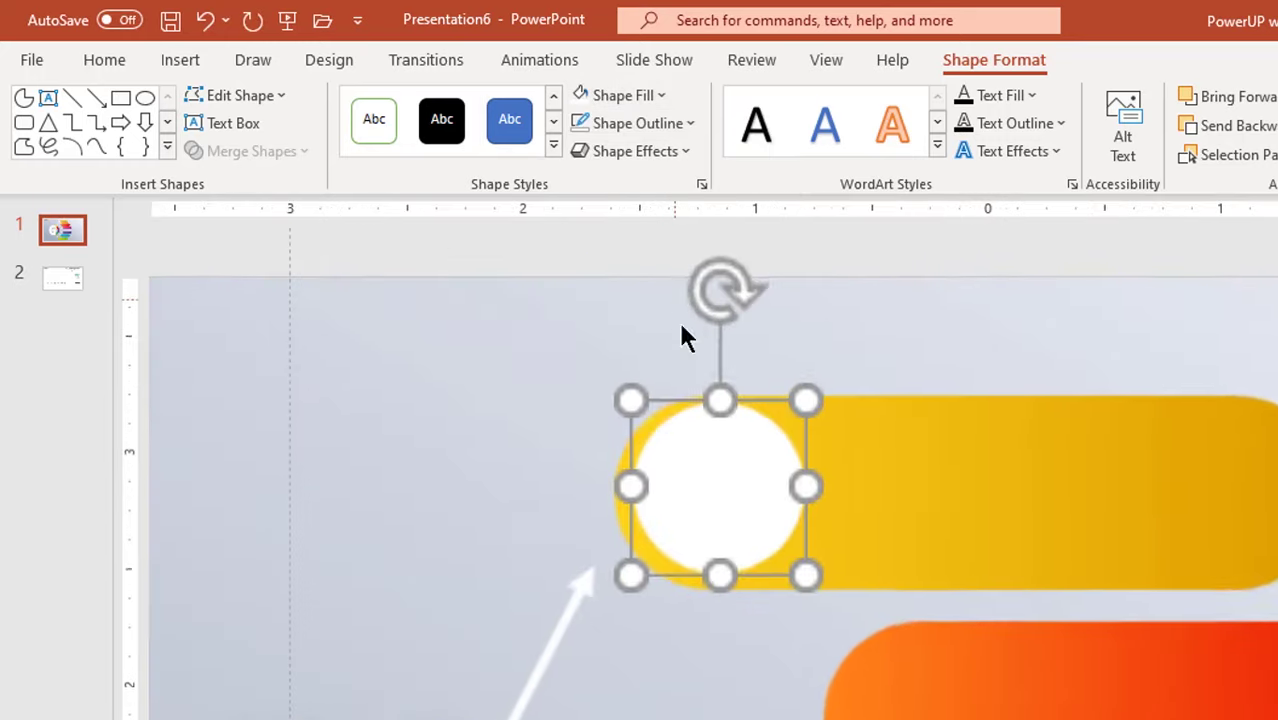
pyautogui.scroll(2, 733, 451)
pyautogui.moveTo(713, 537); pyautogui.dragTo(693, 542)
# Step: Copy the white circle onto the orange, pink, purple, cyan and green bars
pyautogui.scroll(-1, 697, 550)
pyautogui.scroll(-1, 699, 556)
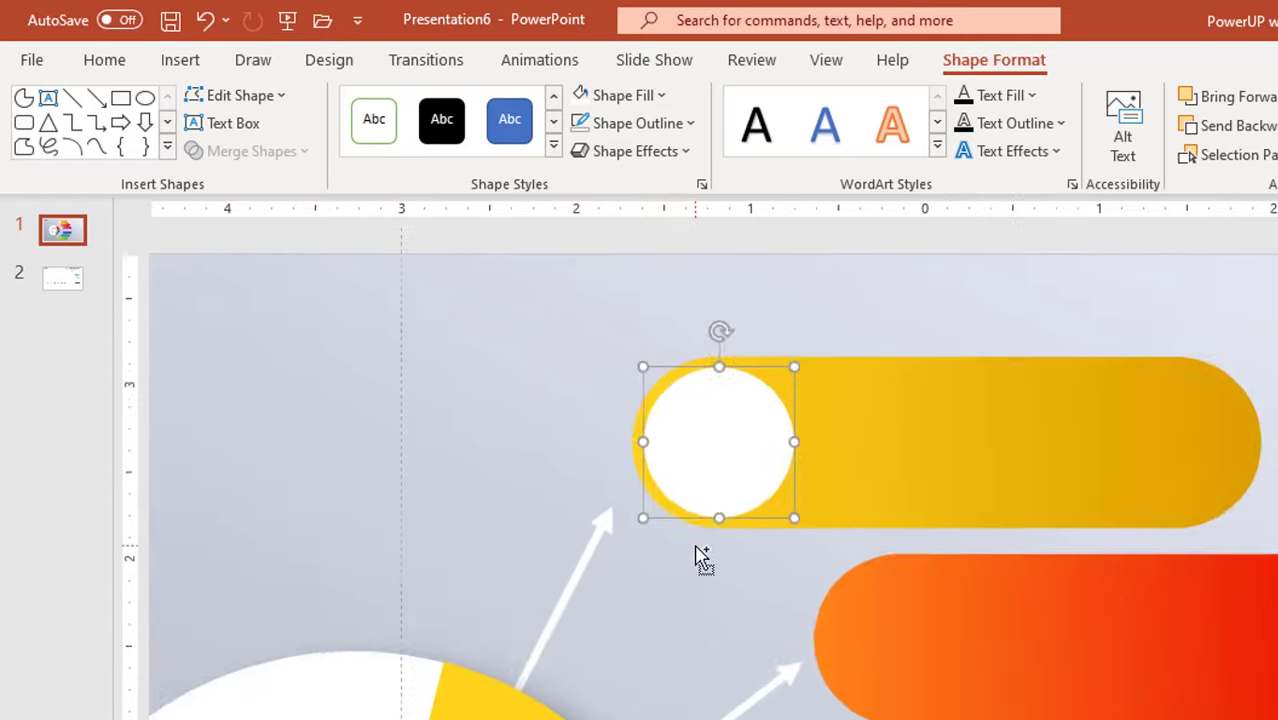
pyautogui.scroll(-1, 700, 557)
pyautogui.scroll(-1, 700, 556)
pyautogui.scroll(-1, 699, 556)
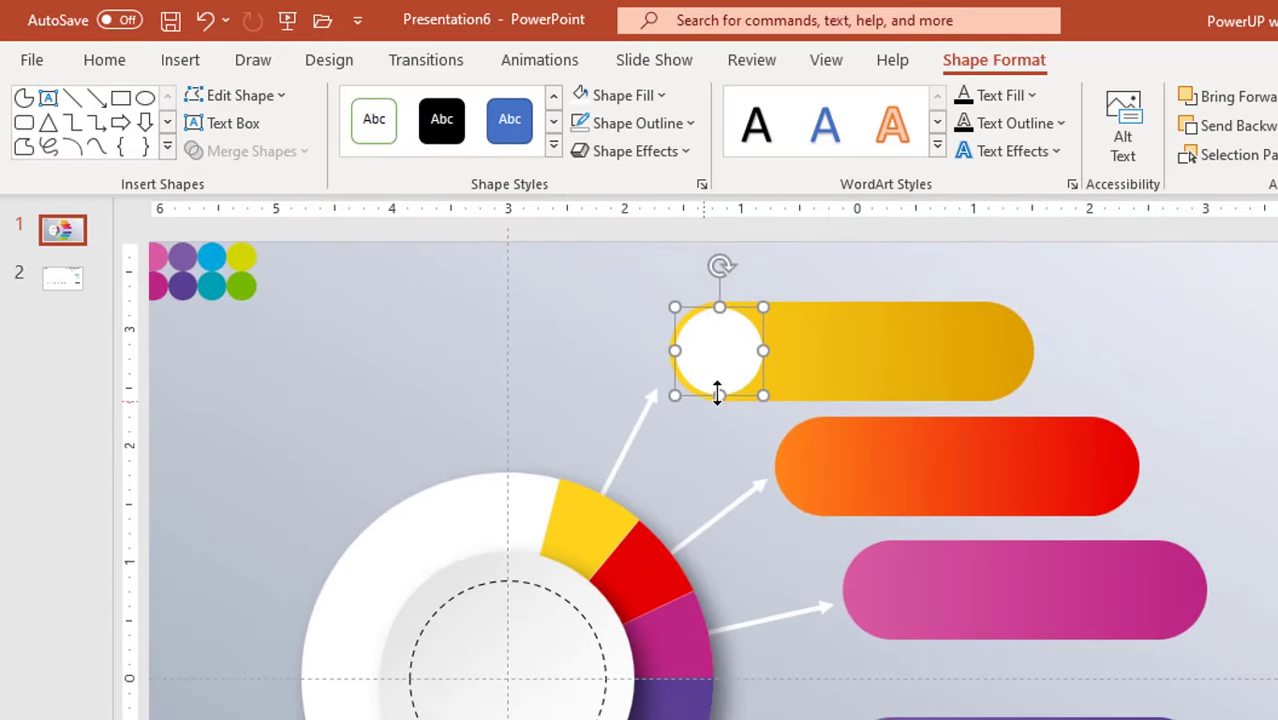
pyautogui.moveTo(731, 366); pyautogui.dragTo(835, 473)
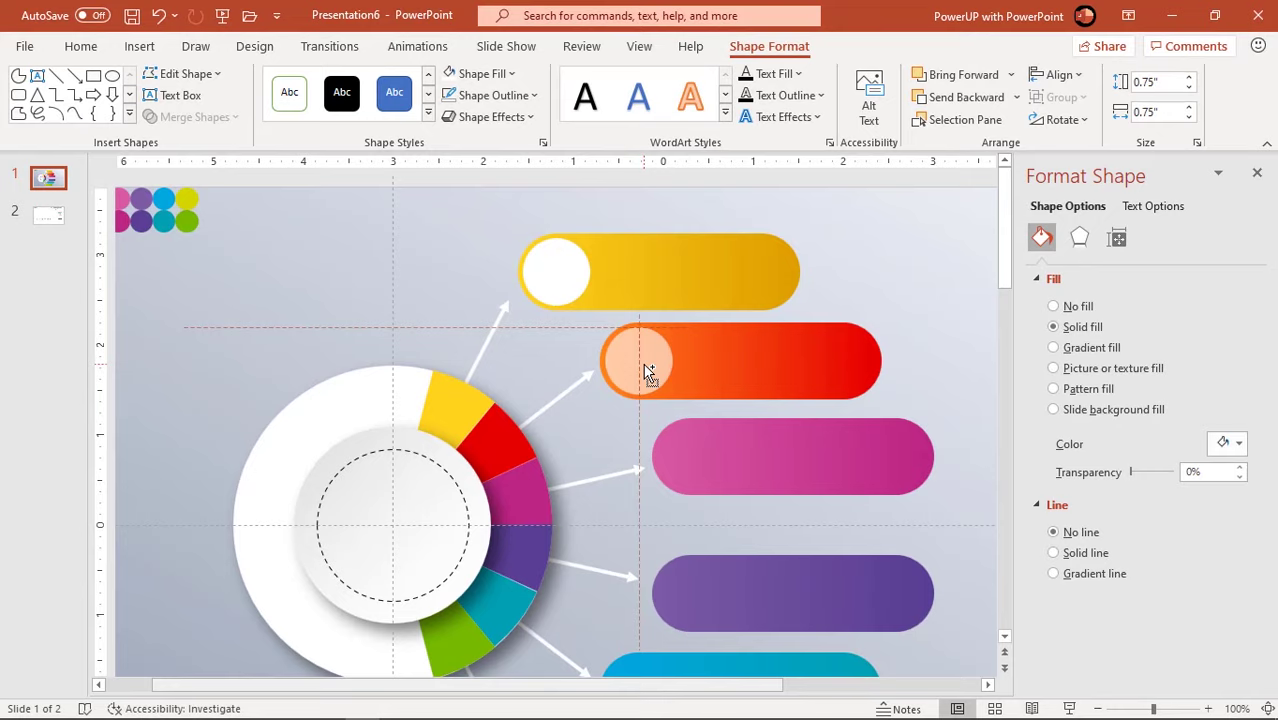
pyautogui.moveTo(646, 372); pyautogui.dragTo(695, 467)
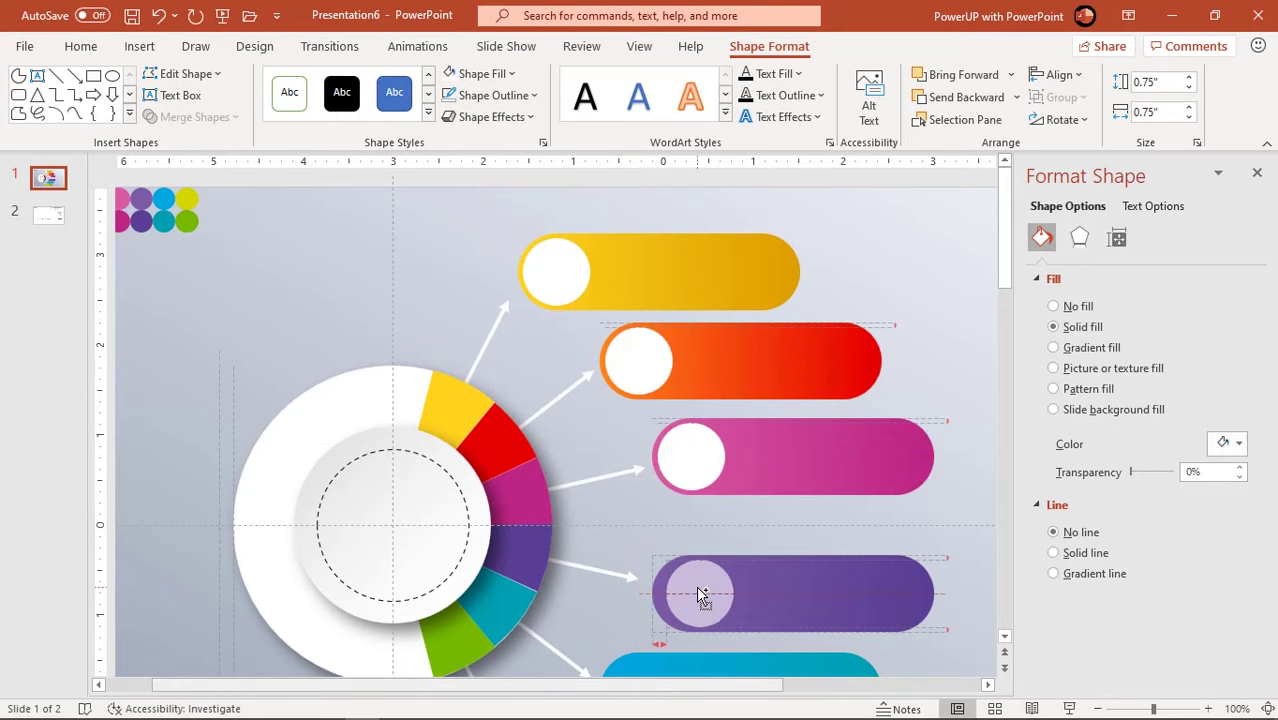
pyautogui.moveTo(695, 461); pyautogui.dragTo(694, 597)
pyautogui.scroll(-1, 693, 580)
pyautogui.scroll(-3, 693, 580)
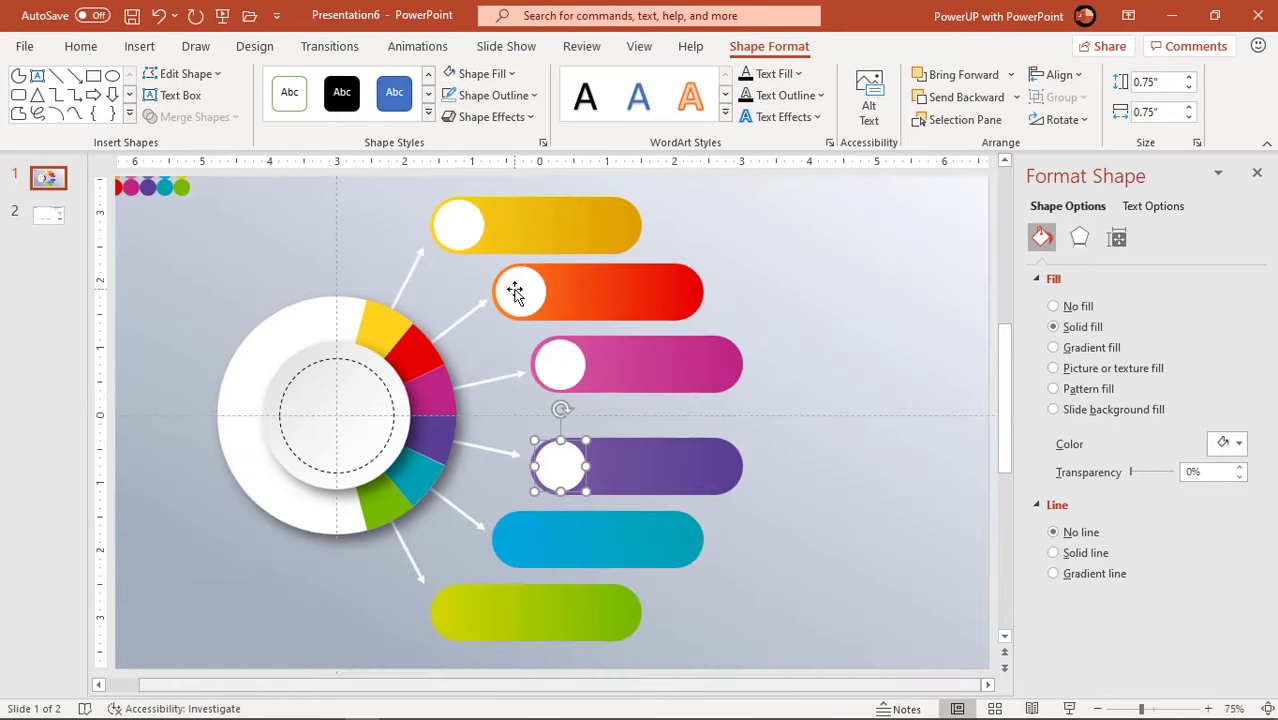
pyautogui.moveTo(516, 289); pyautogui.dragTo(520, 541)
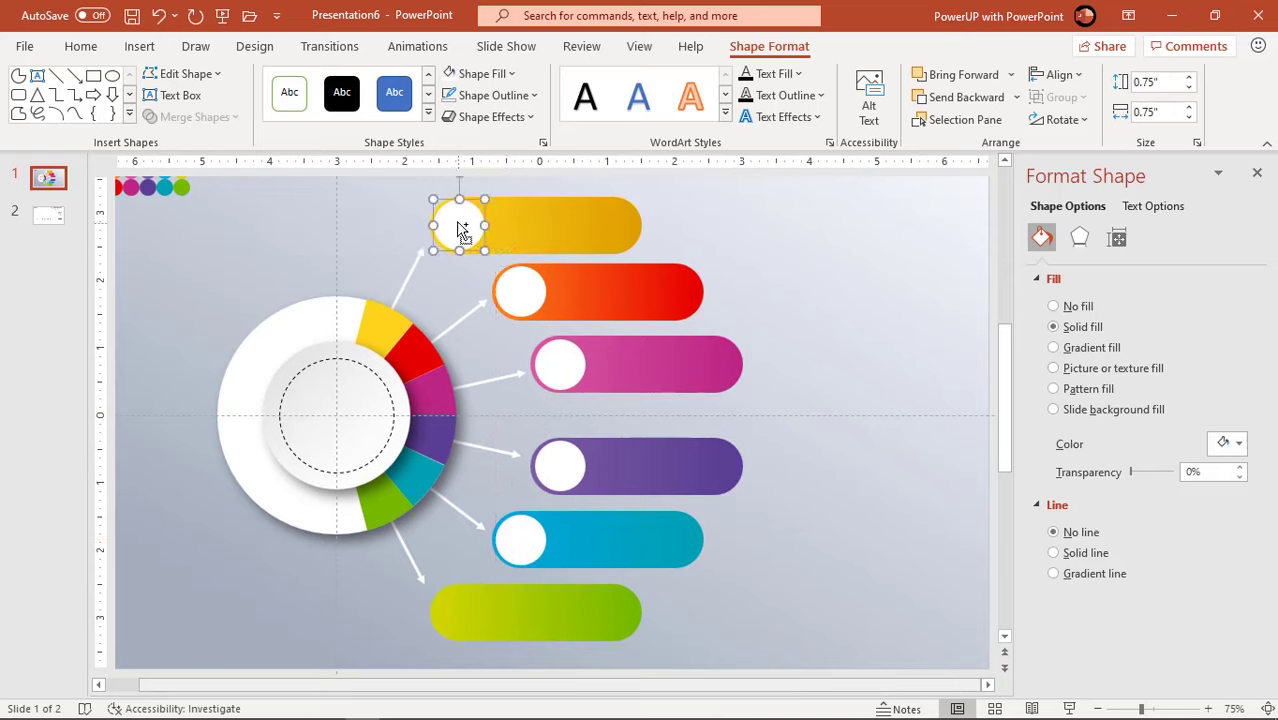
pyautogui.moveTo(457, 223); pyautogui.dragTo(460, 610)
pyautogui.click(685, 587)
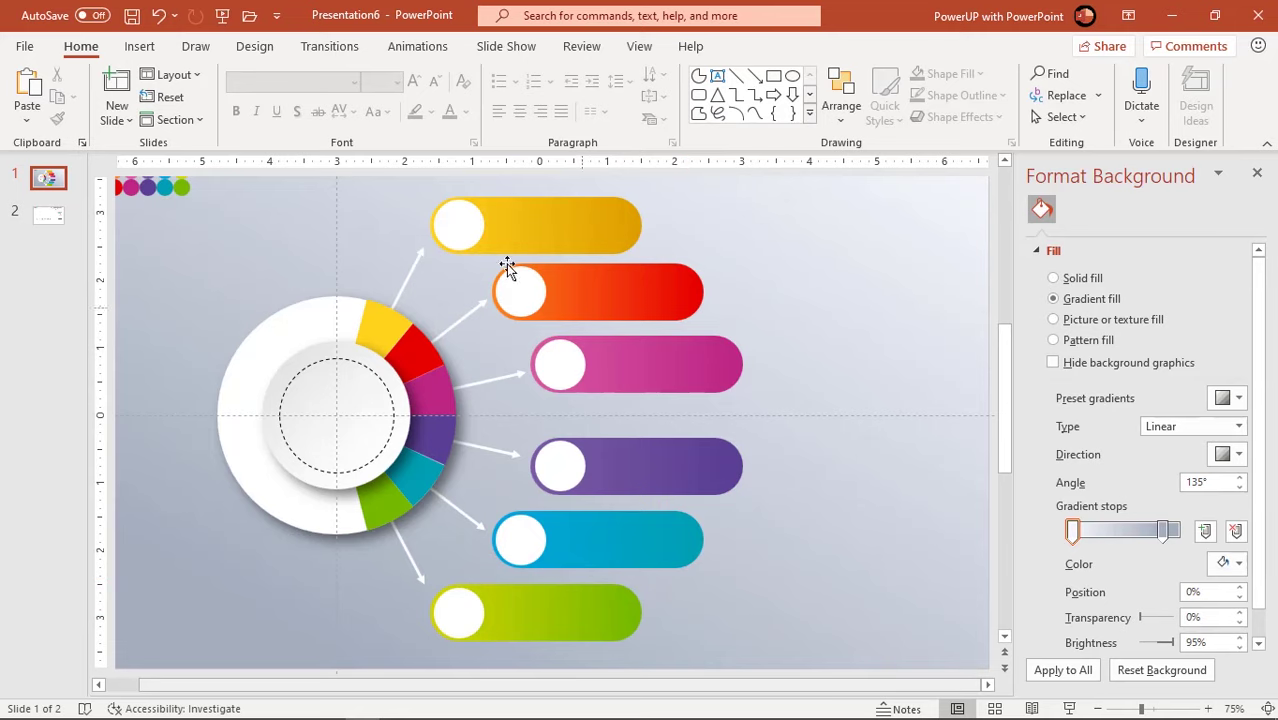
# Step: Select all six bars together with their white circles
pyautogui.click(451, 227)
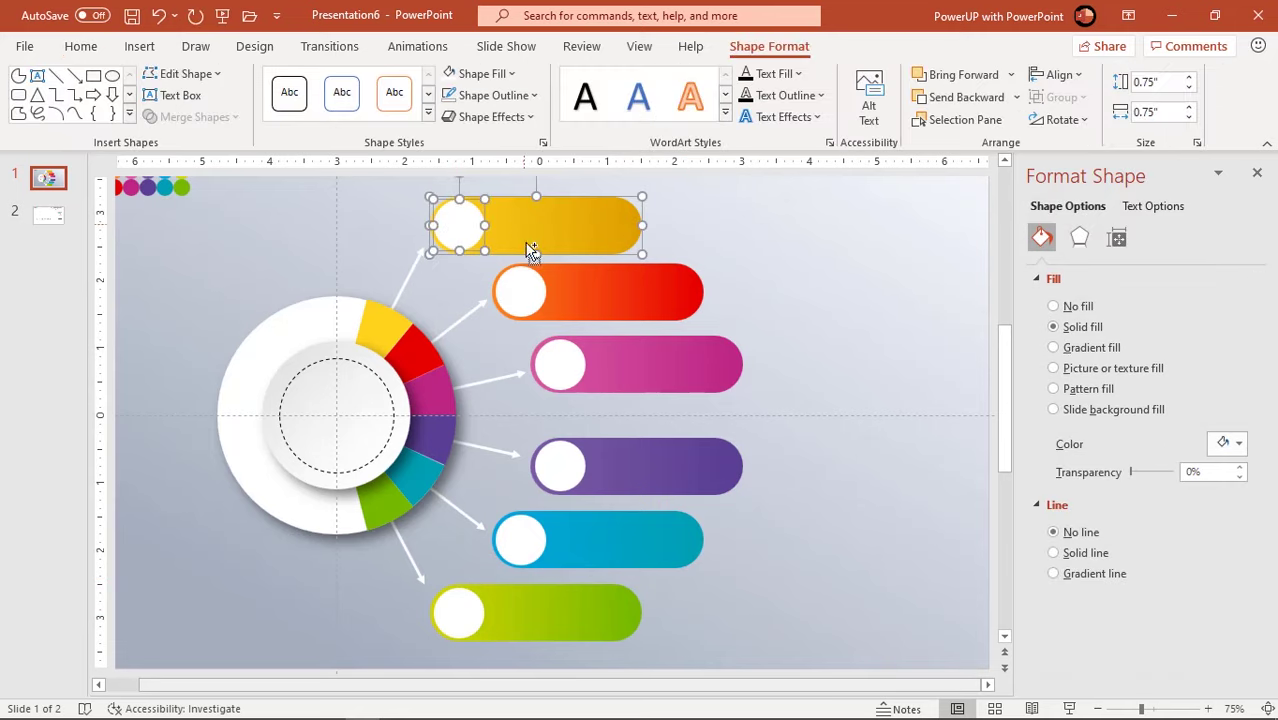
pyautogui.keyDown('shift'); pyautogui.click(522, 290); pyautogui.keyUp('shift')
pyautogui.keyDown('shift'); pyautogui.click(560, 365); pyautogui.keyUp('shift')
pyautogui.keyDown('shift'); pyautogui.click(651, 368); pyautogui.keyUp('shift')
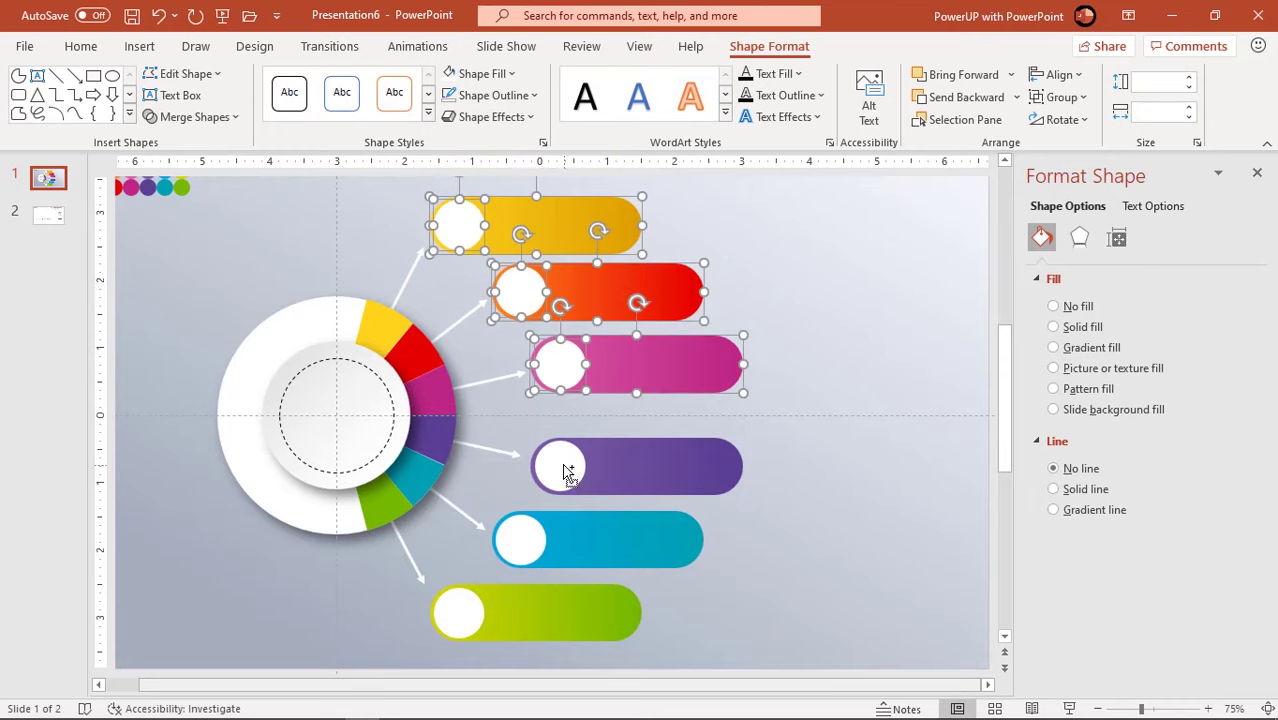
pyautogui.keyDown('shift'); pyautogui.click(568, 466); pyautogui.keyUp('shift')
pyautogui.keyDown('shift'); pyautogui.click(645, 474); pyautogui.keyUp('shift')
pyautogui.keyDown('shift'); pyautogui.click(526, 540); pyautogui.keyUp('shift')
pyautogui.keyDown('shift'); pyautogui.click(597, 543); pyautogui.keyUp('shift')
pyautogui.keyDown('shift'); pyautogui.click(457, 612); pyautogui.keyUp('shift')
pyautogui.keyDown('shift'); pyautogui.click(545, 612); pyautogui.keyUp('shift')
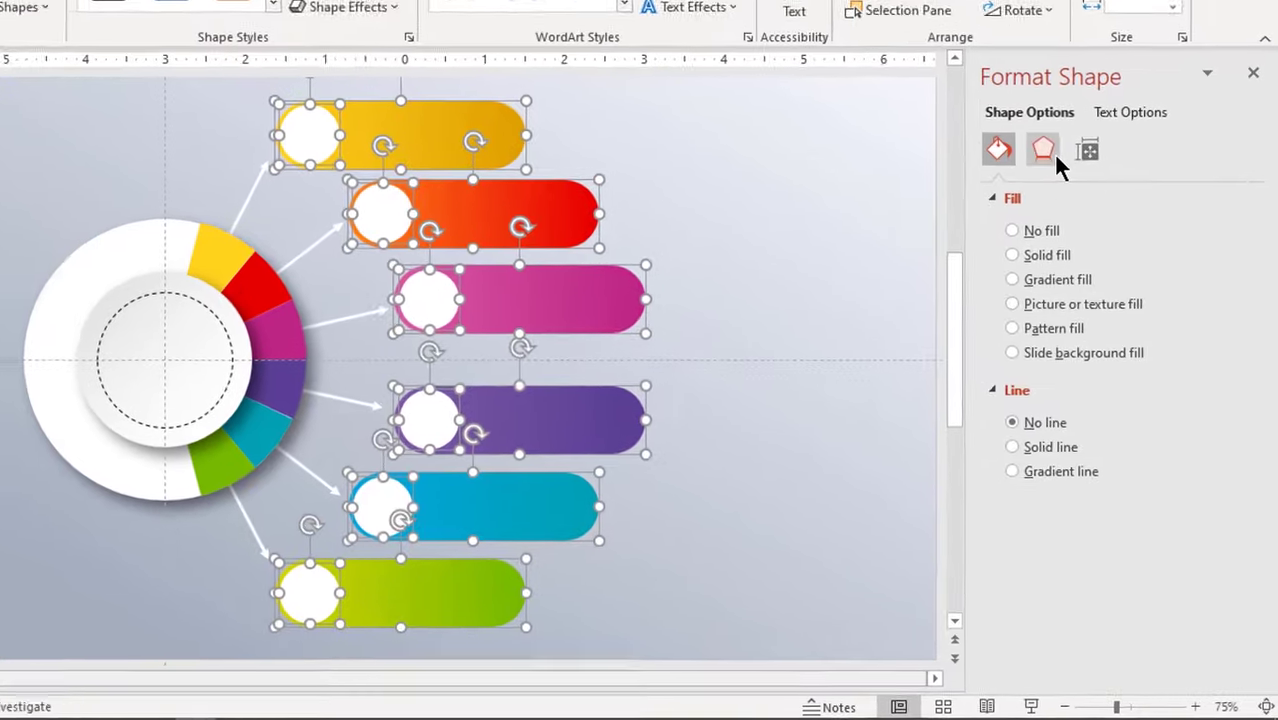
# Step: Apply an outer drop shadow, increasing its distance by 3 pt and adding more blur
pyautogui.click(1050, 155)
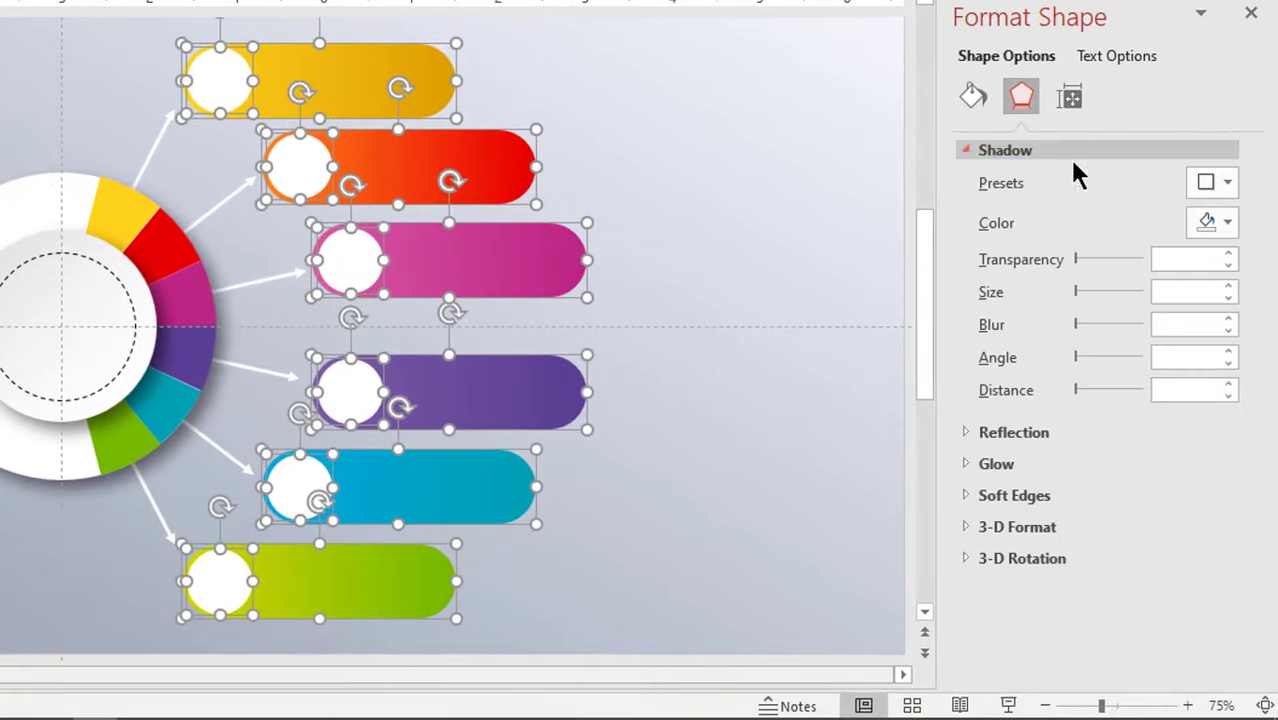
pyautogui.click(1206, 181)
pyautogui.click(1082, 379)
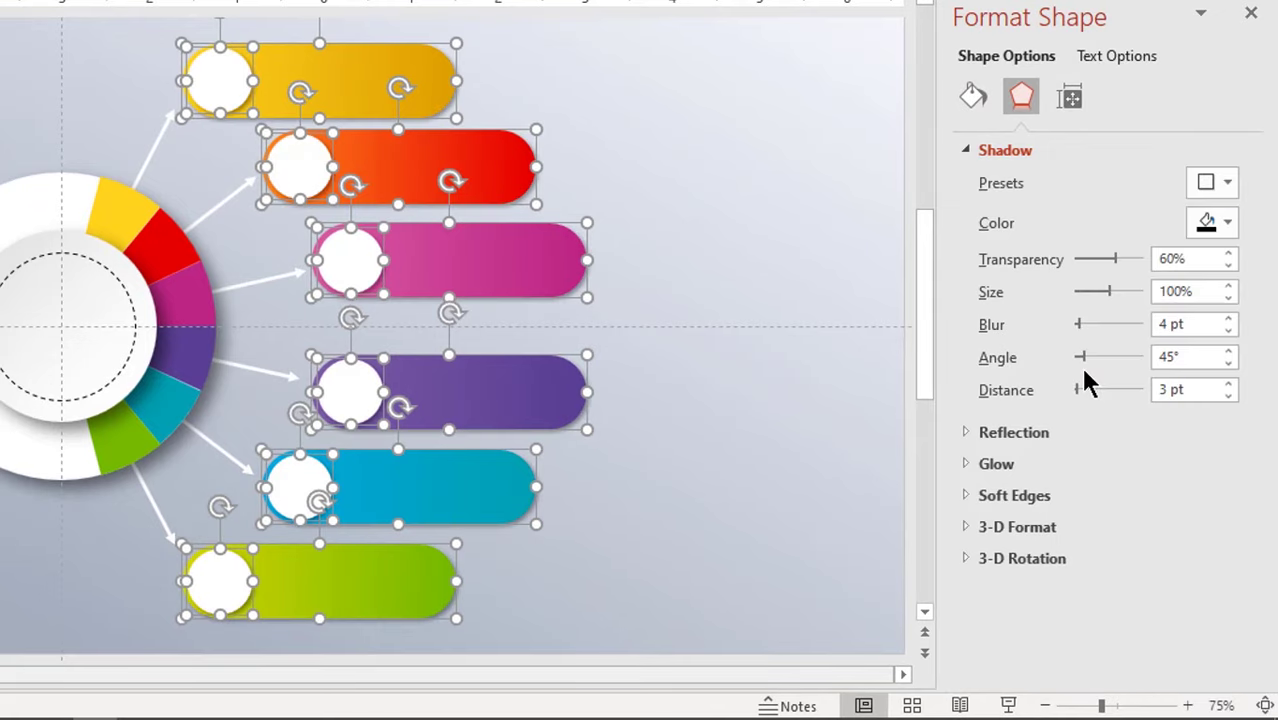
pyautogui.click(1228, 385)
pyautogui.click(1228, 385)
pyautogui.click(1228, 385)
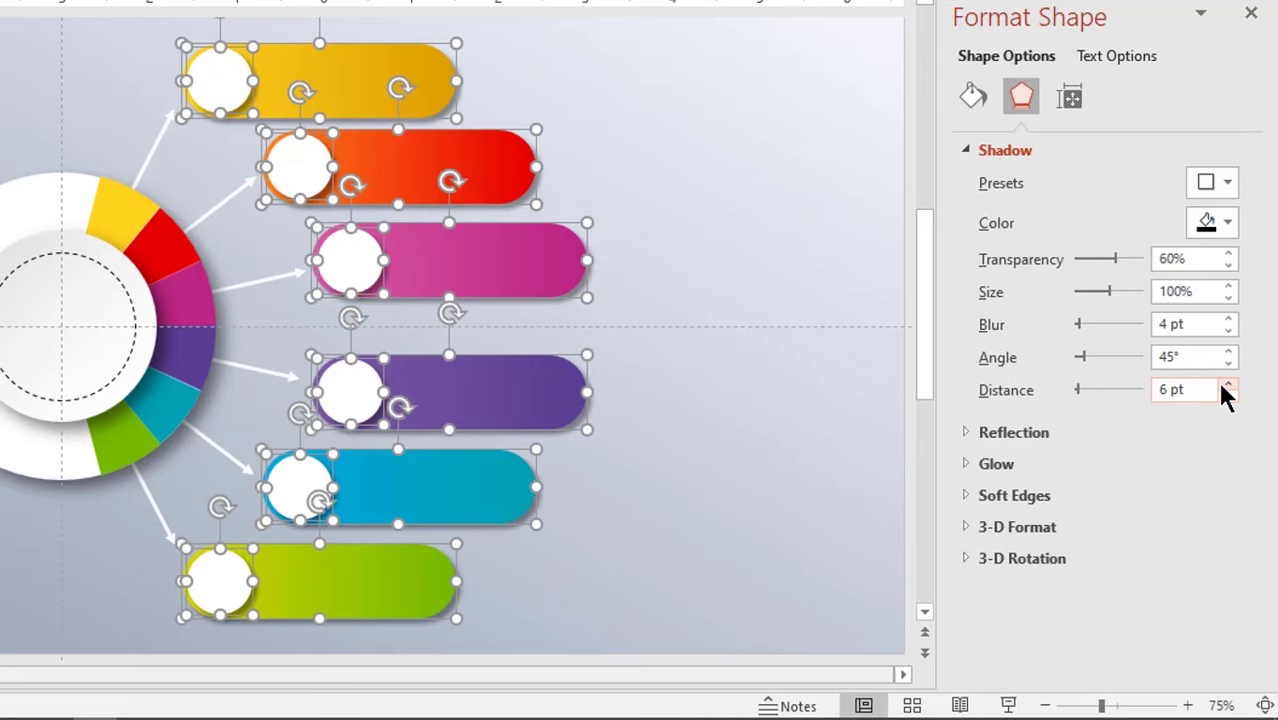
pyautogui.click(1229, 319)
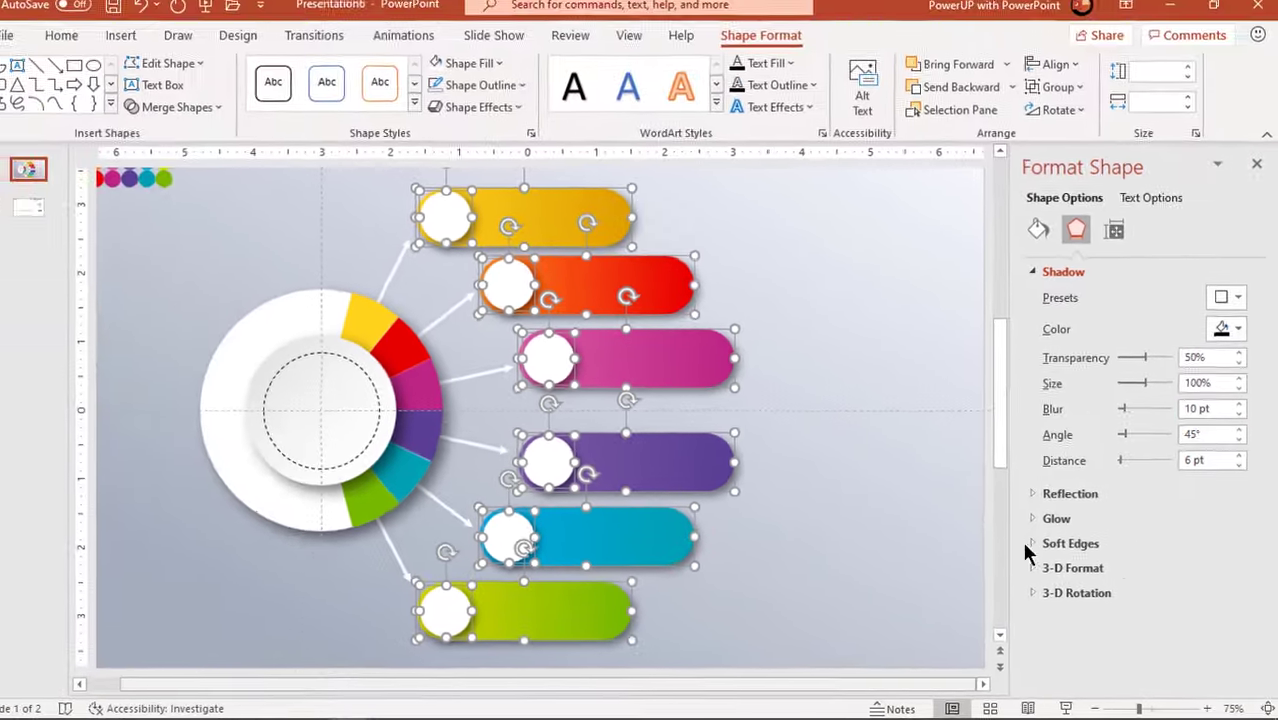
pyautogui.click(936, 520)
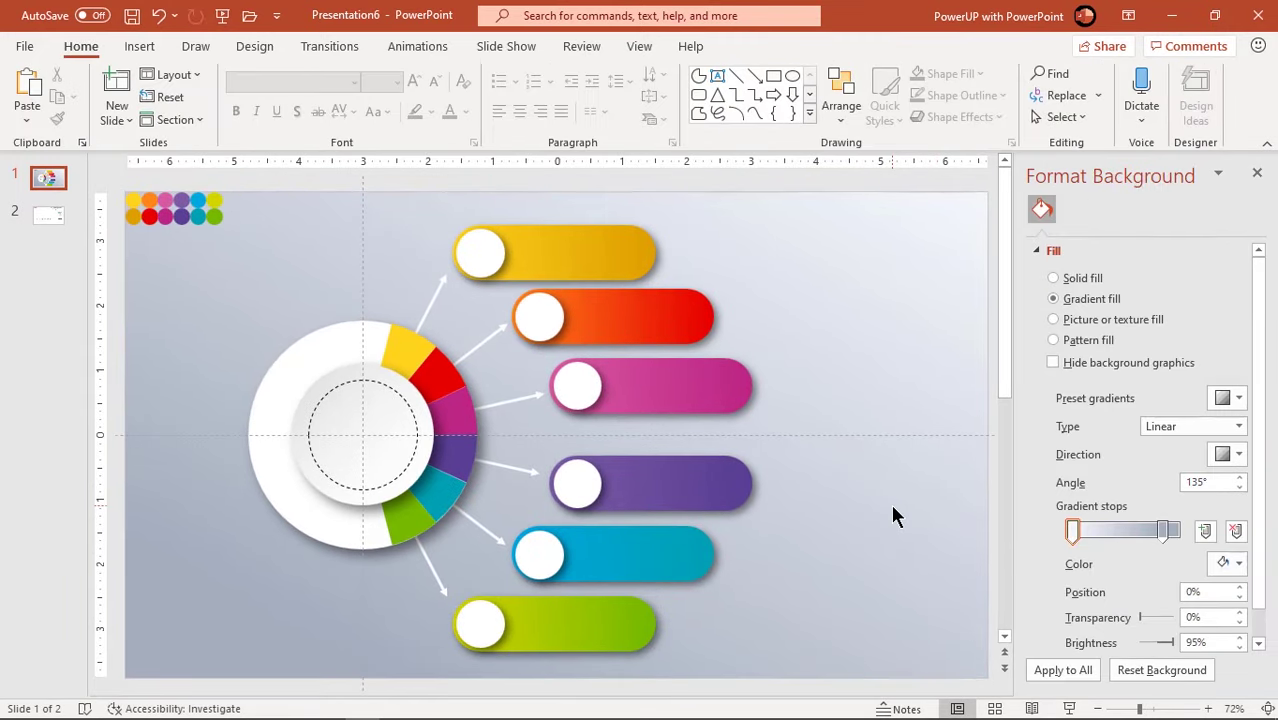
# Step: Bring the BUSINESS HEADING and numbers from slide 2 to slide 1, centring the heading
pyautogui.click(43, 214)
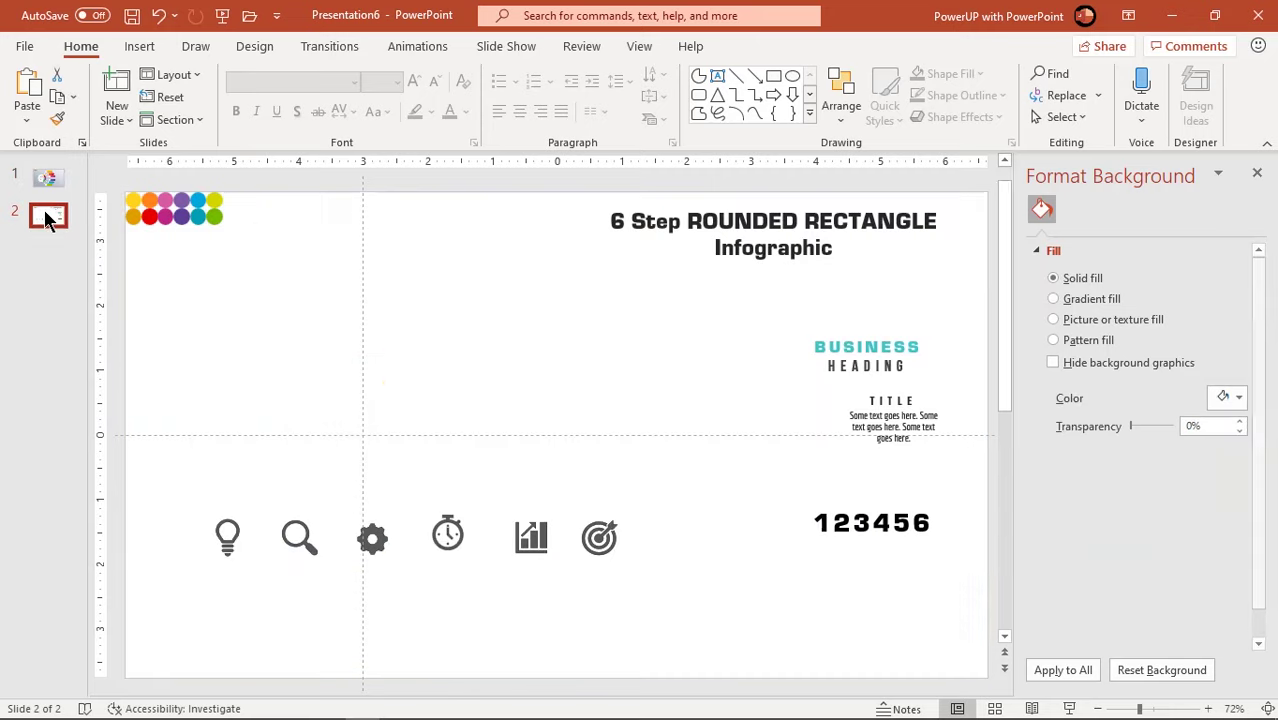
pyautogui.click(888, 380)
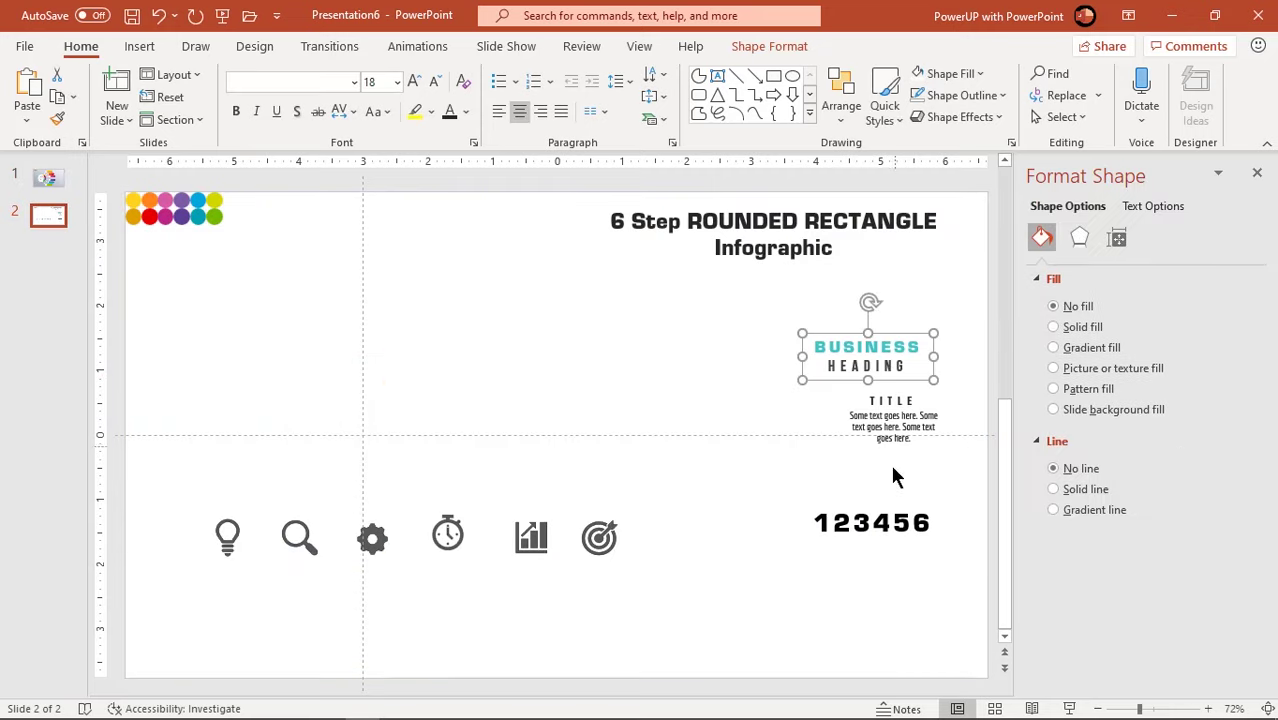
pyautogui.moveTo(786, 491); pyautogui.dragTo(975, 551)
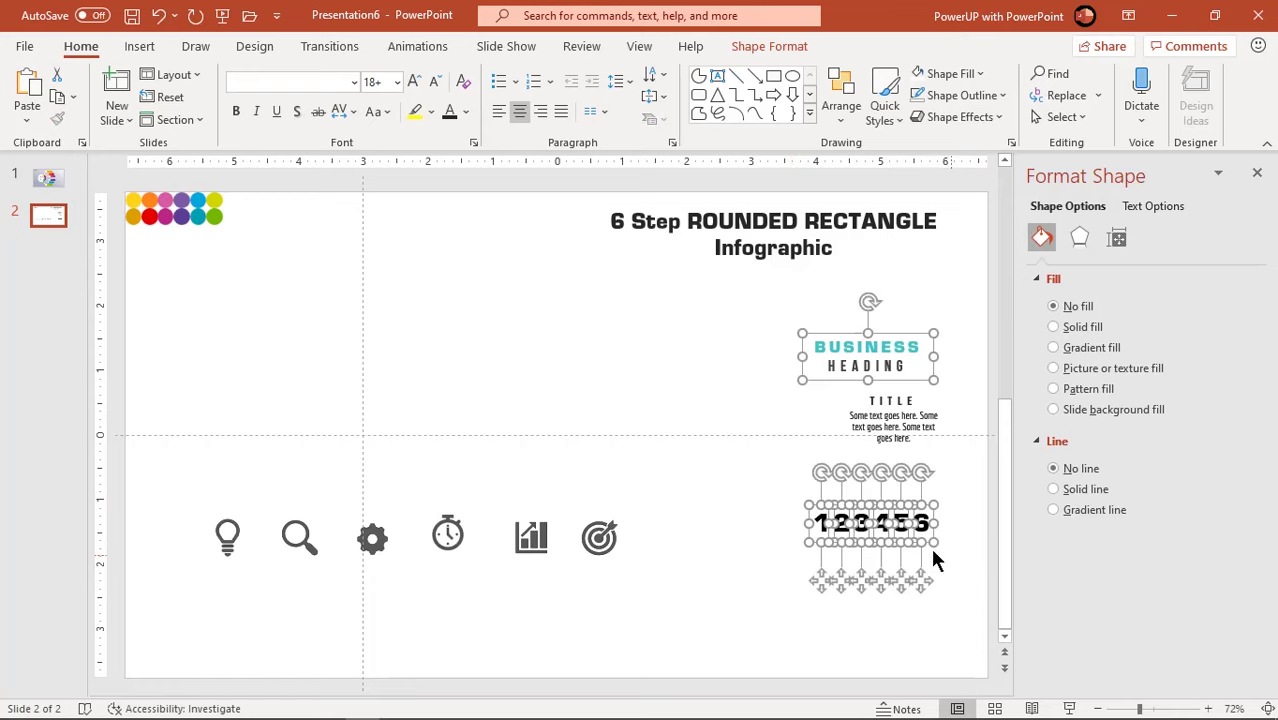
pyautogui.click(48, 178)
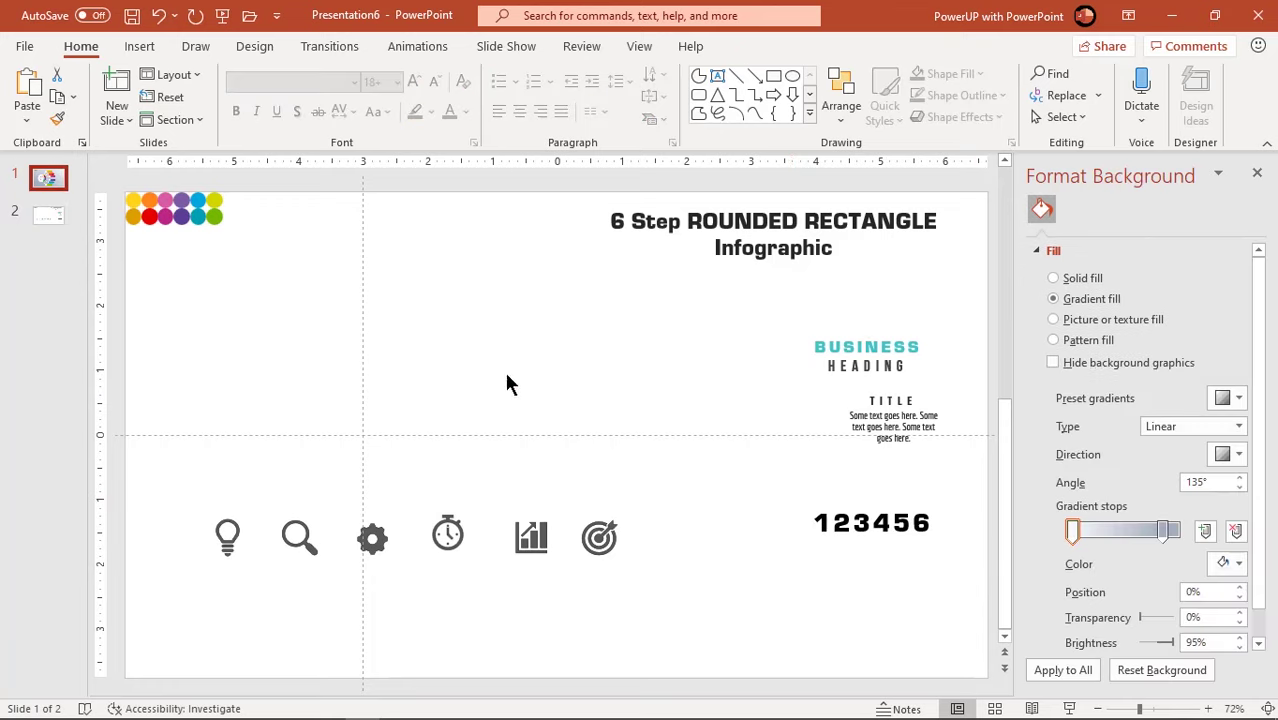
pyautogui.hotkey('ctrl', 'v')
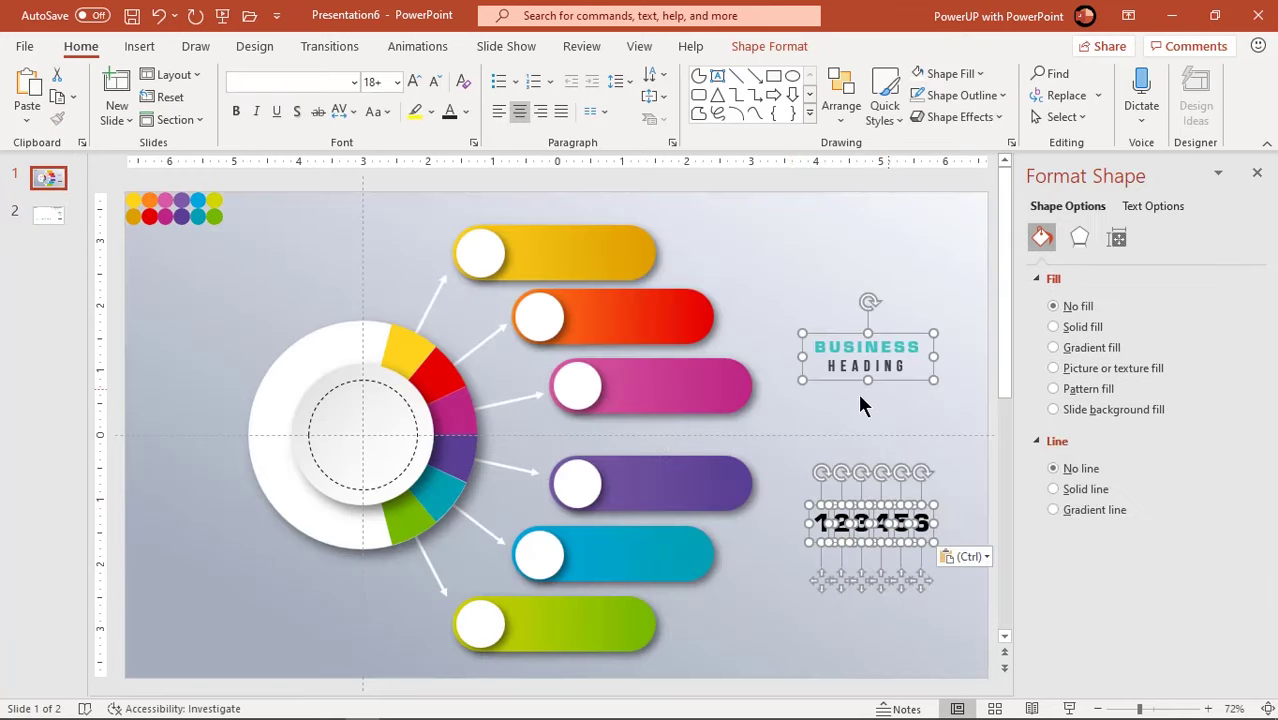
pyautogui.click(838, 390)
pyautogui.moveTo(853, 377); pyautogui.dragTo(386, 463)
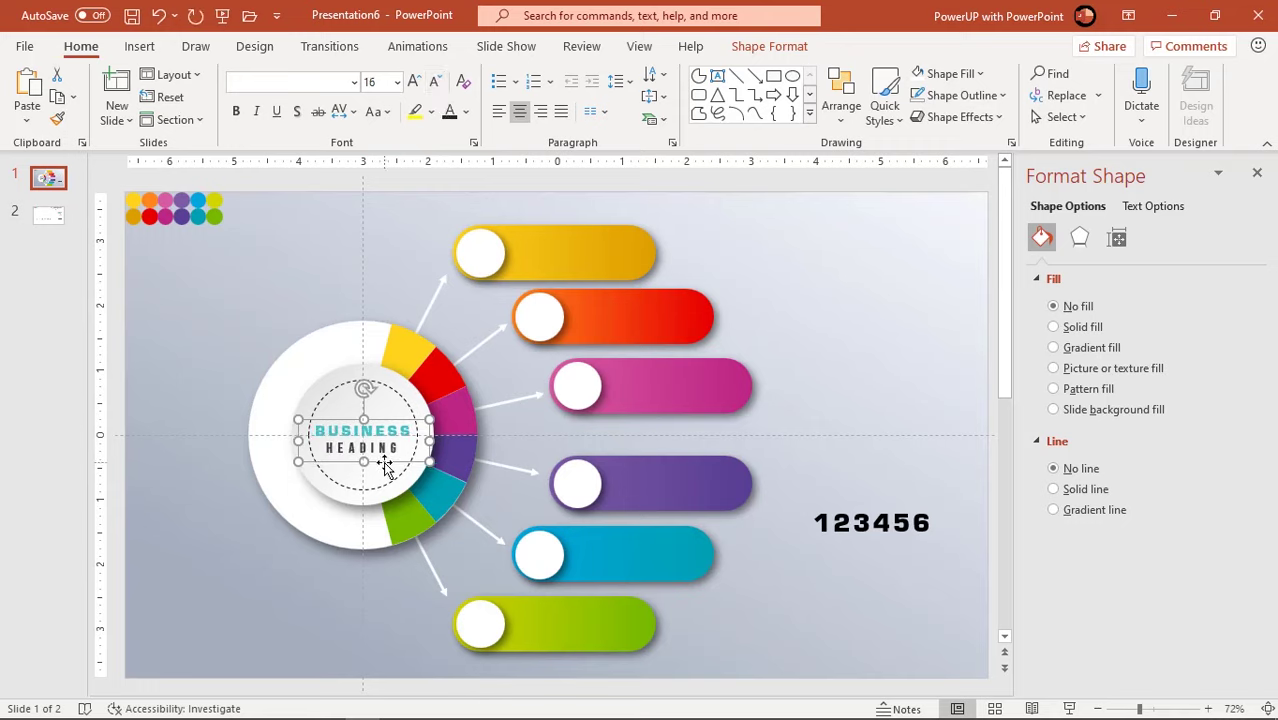
# Step: Place numbers 1 to 6 on the white circles of their matching labels
pyautogui.moveTo(843, 522); pyautogui.dragTo(538, 318)
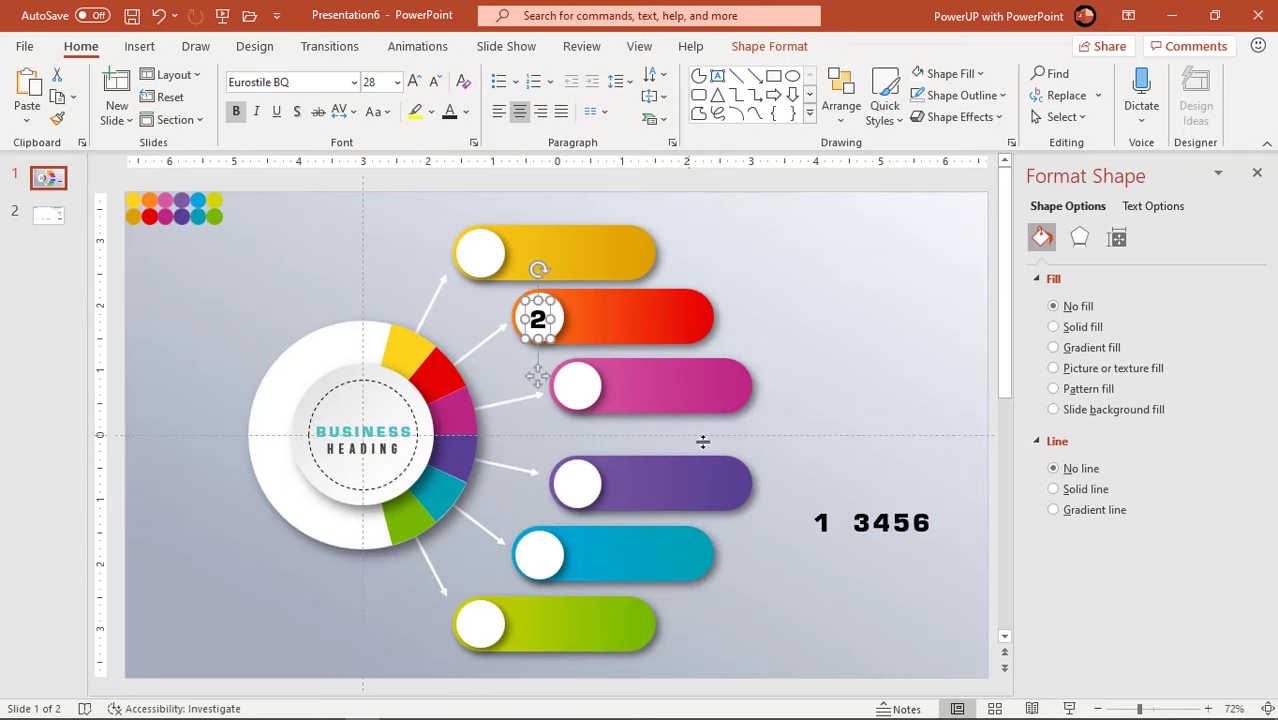
pyautogui.moveTo(821, 522); pyautogui.dragTo(500, 260)
pyautogui.moveTo(505, 314); pyautogui.dragTo(482, 308)
pyautogui.moveTo(843, 578); pyautogui.dragTo(577, 443)
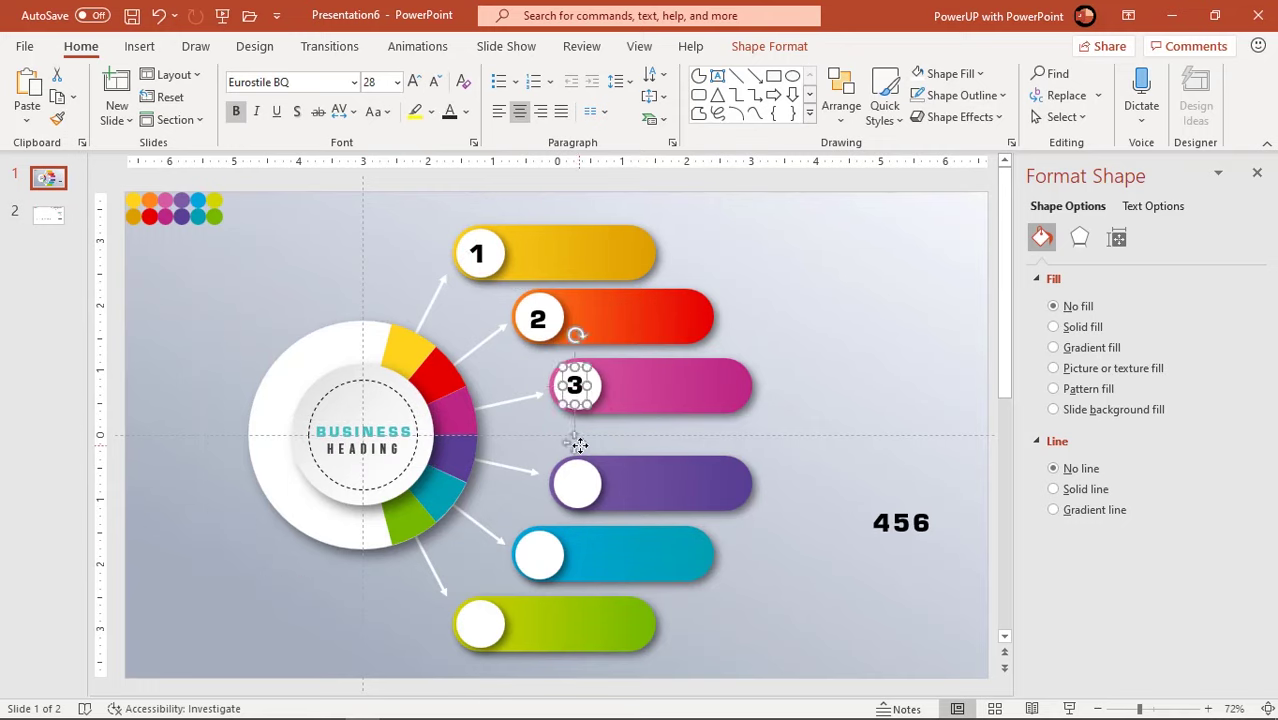
pyautogui.moveTo(883, 578)
pyautogui.mouseDown()
pyautogui.moveTo(691, 572)
pyautogui.moveTo(525, 613)
pyautogui.mouseUp()
pyautogui.moveTo(878, 580); pyautogui.dragTo(579, 548)
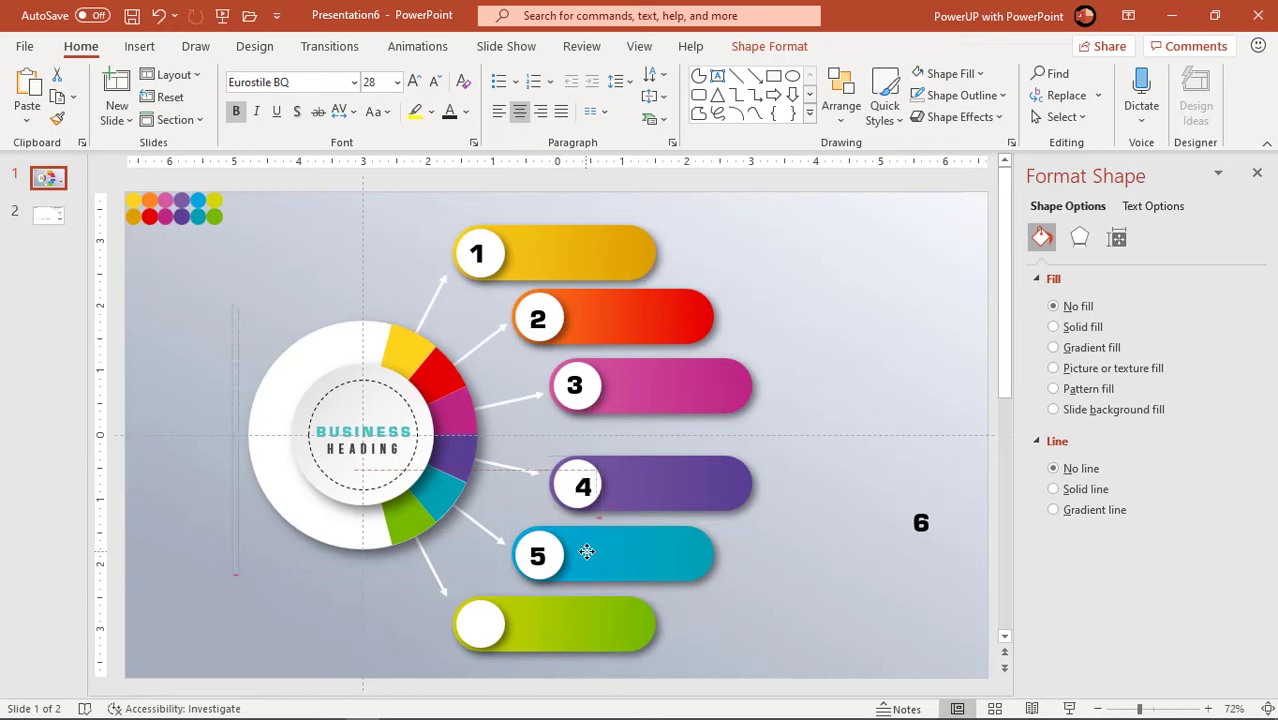
pyautogui.moveTo(920, 580); pyautogui.dragTo(482, 684)
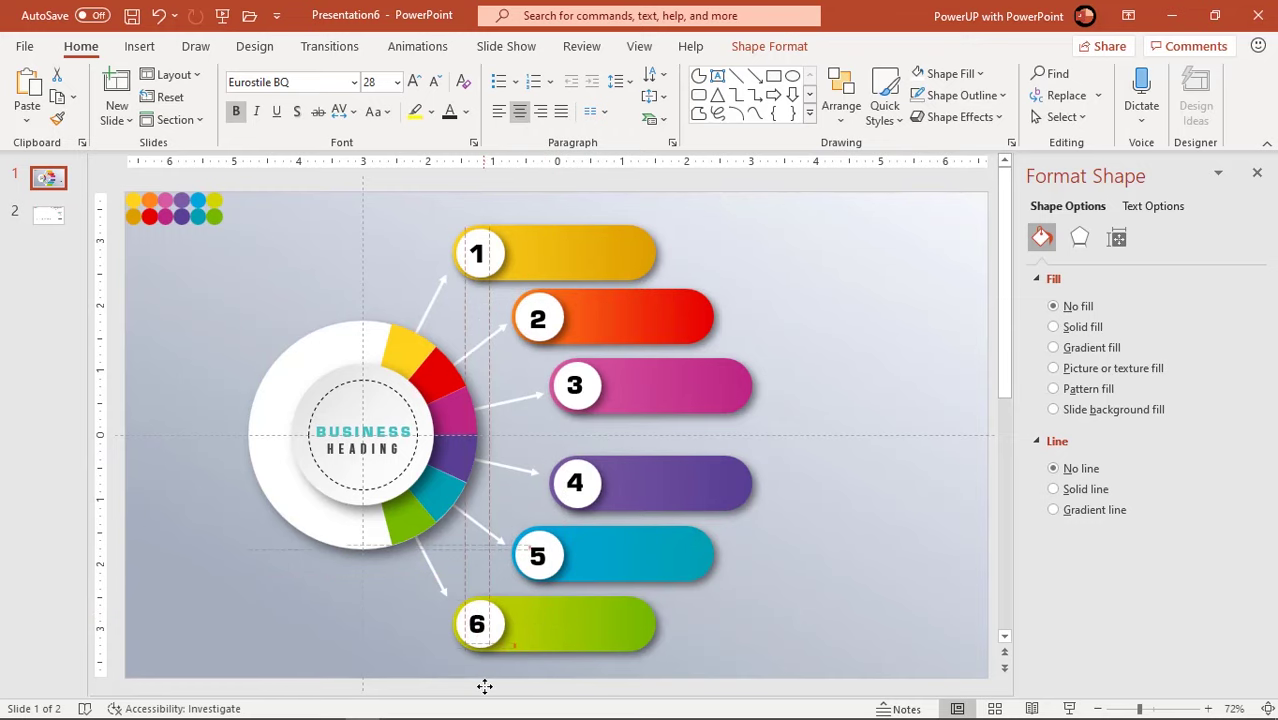
# Step: Select all six numbers together with the BUSINESS HEADING text
pyautogui.keyDown('shift'); pyautogui.click(537, 549); pyautogui.keyUp('shift')
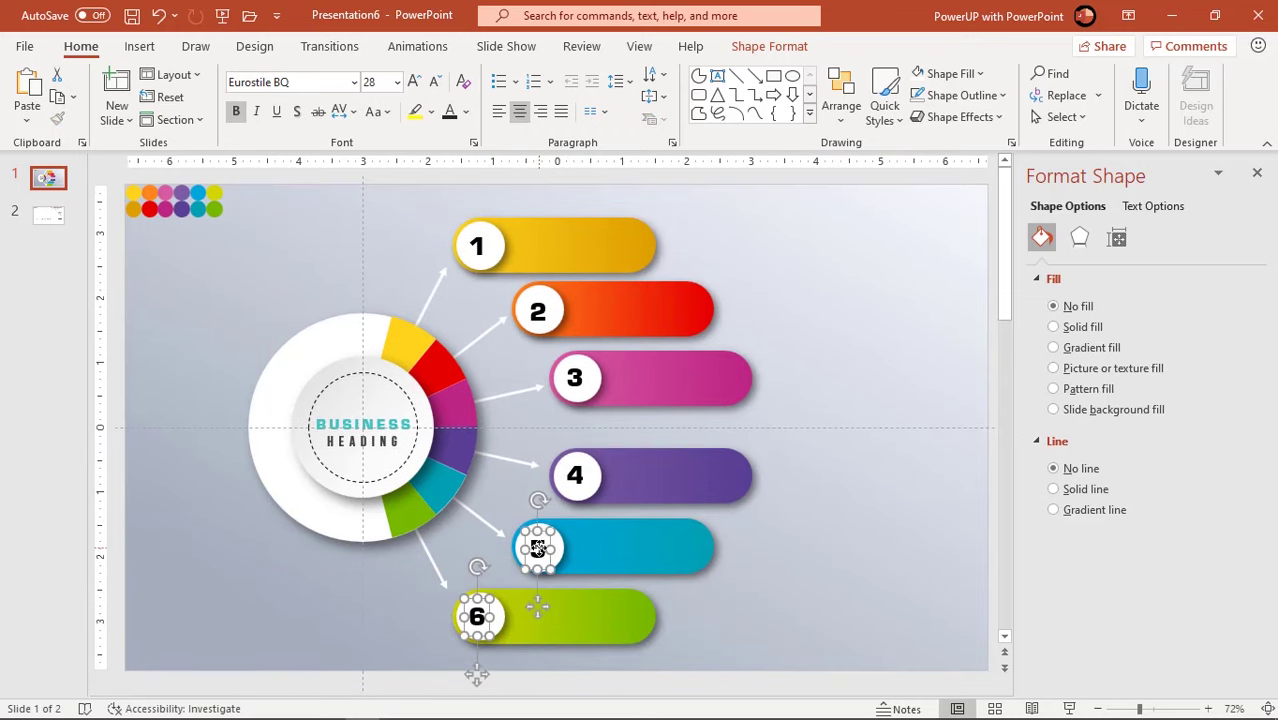
pyautogui.keyDown('shift'); pyautogui.click(576, 474); pyautogui.keyUp('shift')
pyautogui.keyDown('shift'); pyautogui.click(576, 378); pyautogui.keyUp('shift')
pyautogui.keyDown('shift'); pyautogui.click(538, 312); pyautogui.keyUp('shift')
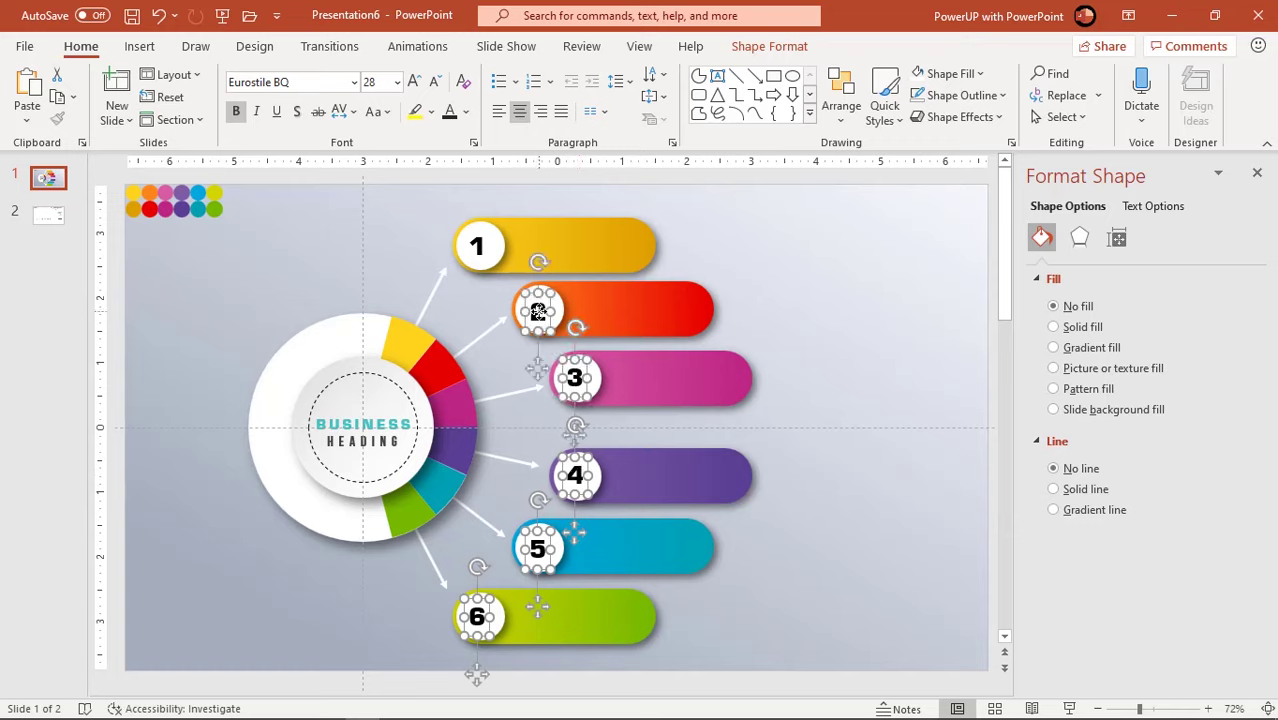
pyautogui.keyDown('shift'); pyautogui.click(479, 247); pyautogui.keyUp('shift')
pyautogui.keyDown('shift'); pyautogui.click(385, 429); pyautogui.keyUp('shift')
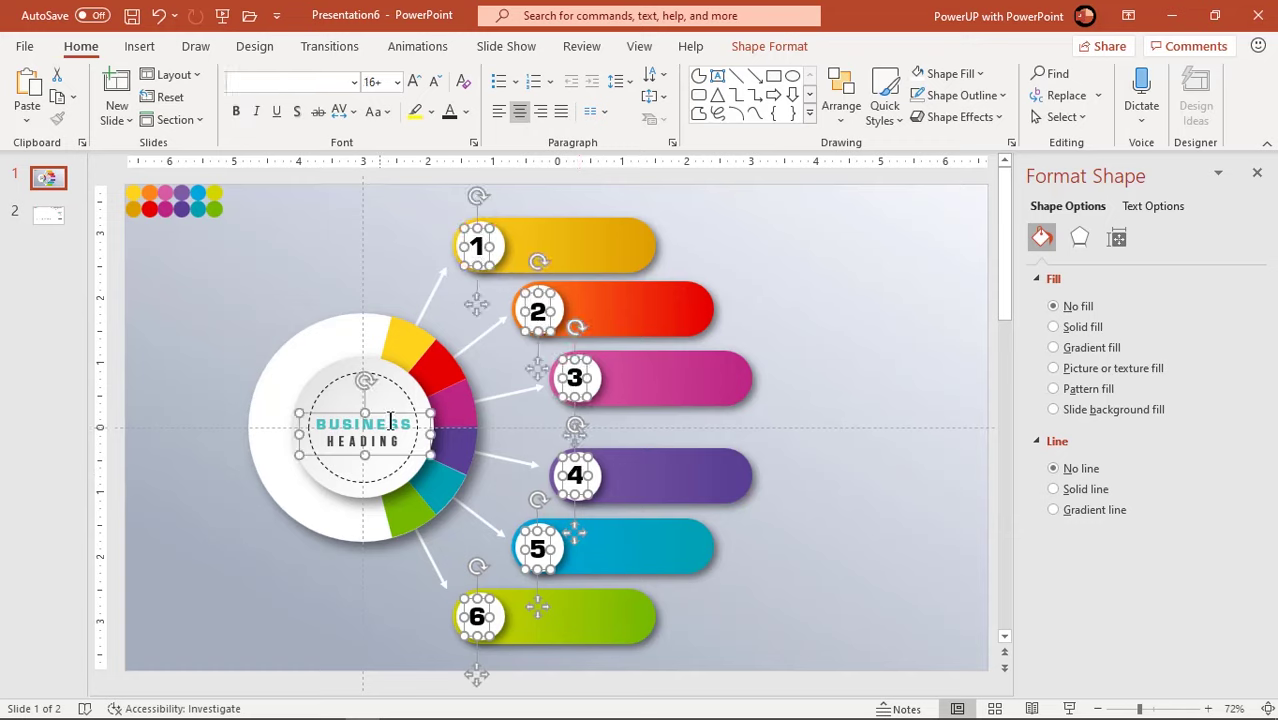
# Step: Apply an outer text shadow to the numbers and heading, about 59% transparent
pyautogui.click(1152, 206)
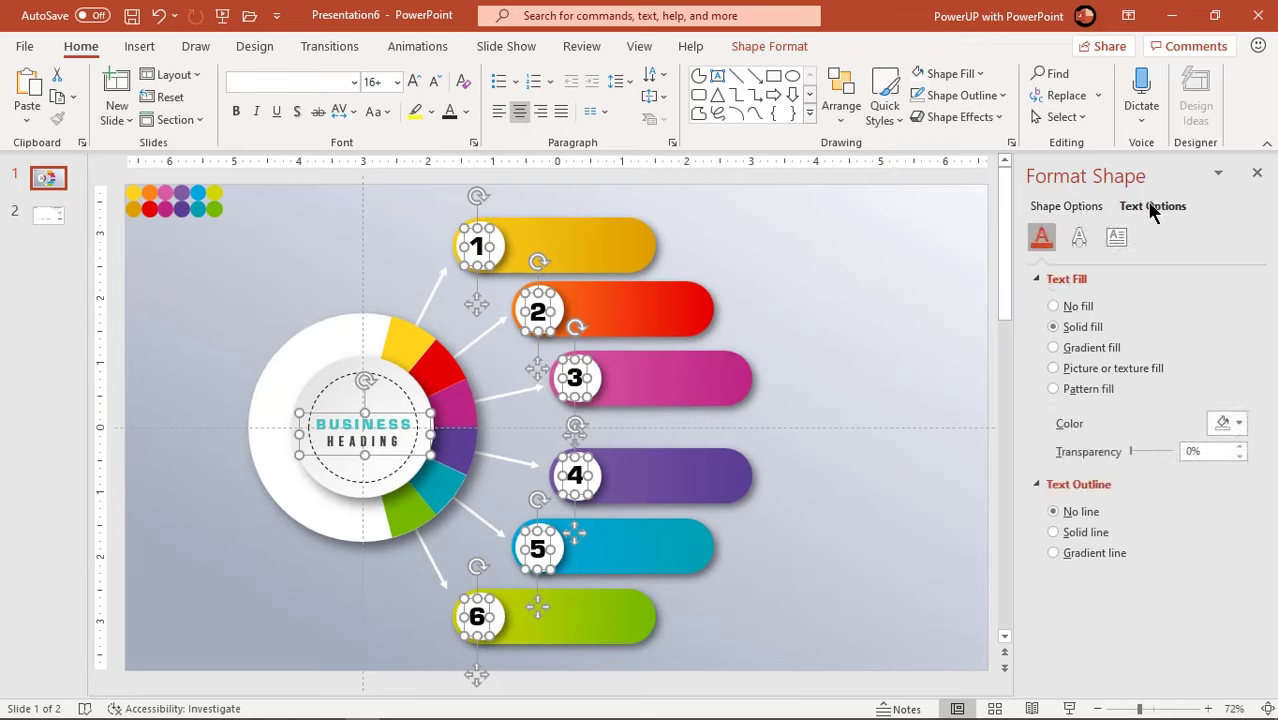
pyautogui.click(1079, 237)
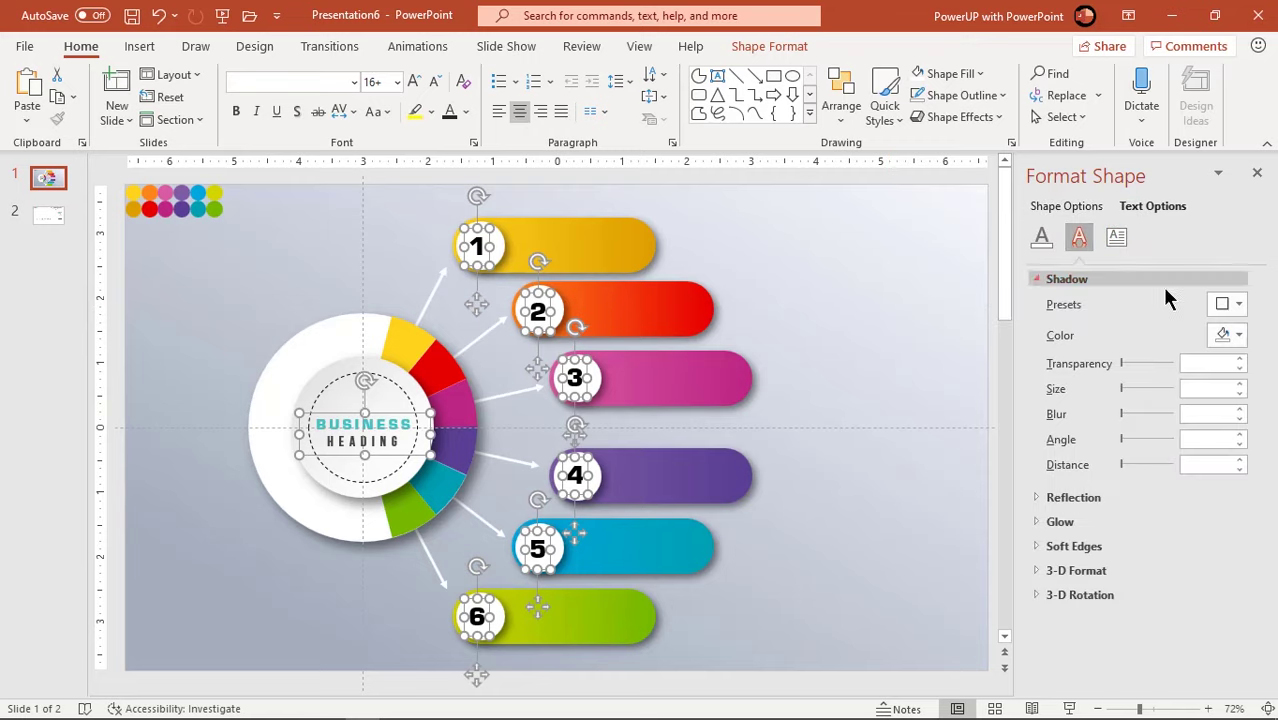
pyautogui.click(1236, 305)
pyautogui.click(1144, 463)
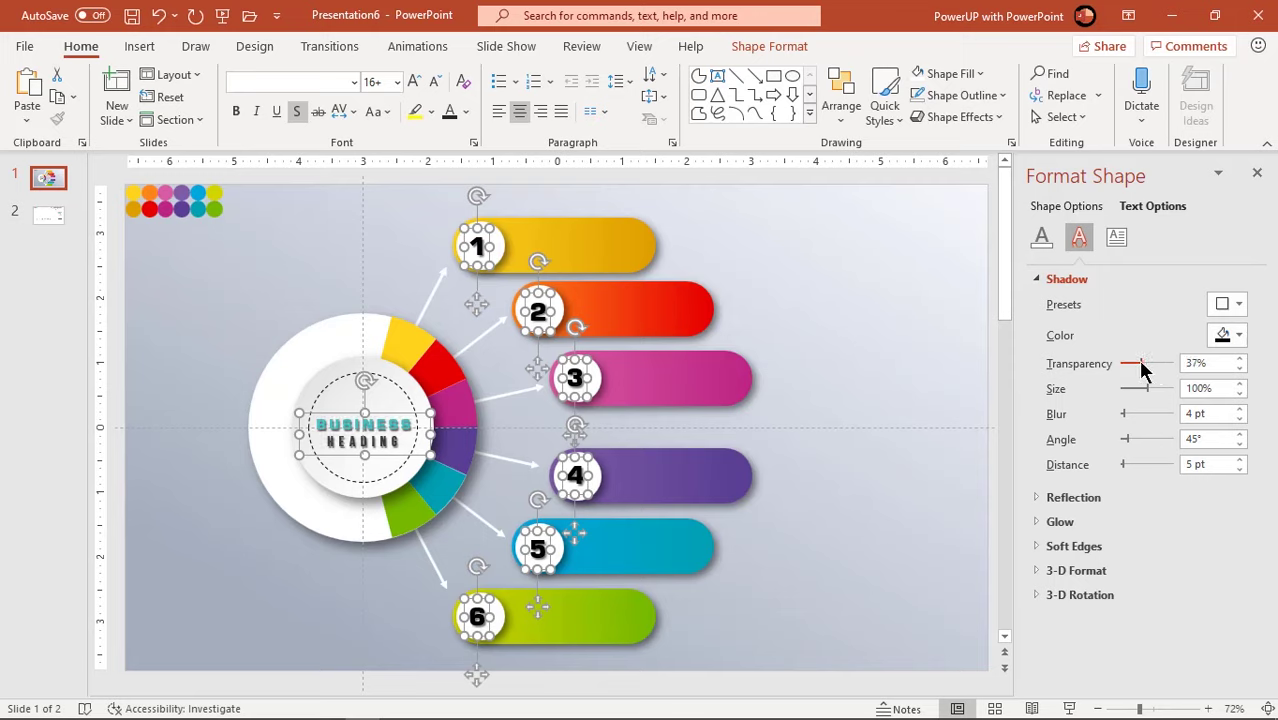
pyautogui.moveTo(1149, 364); pyautogui.dragTo(1153, 365)
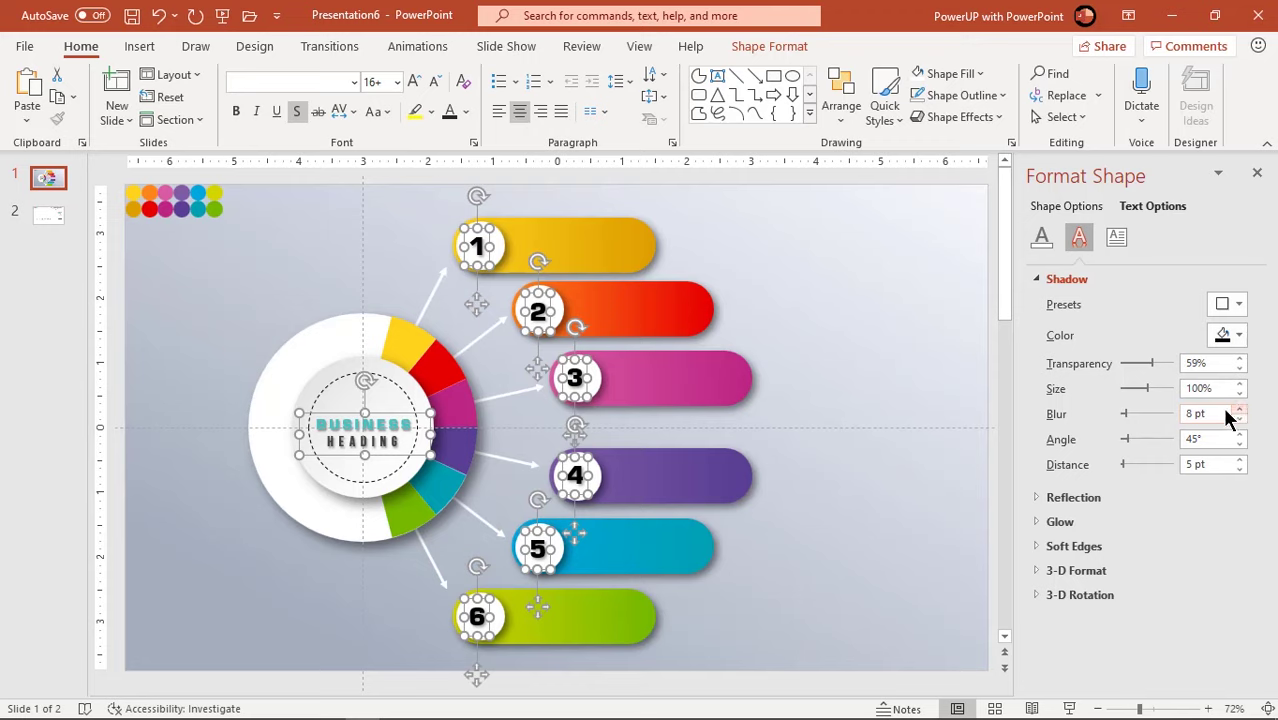
pyautogui.click(887, 481)
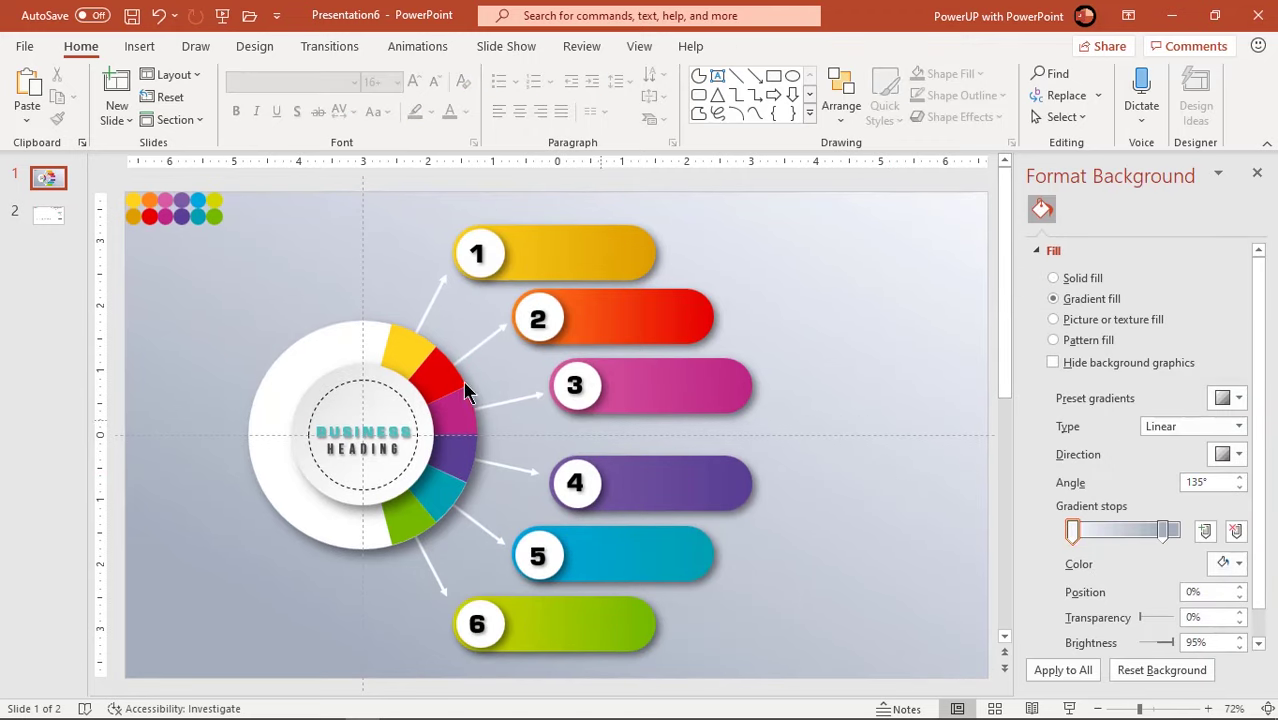
# Step: Copy the six icons and the TITLE text box from slide 2 onto slide 1
pyautogui.click(48, 217)
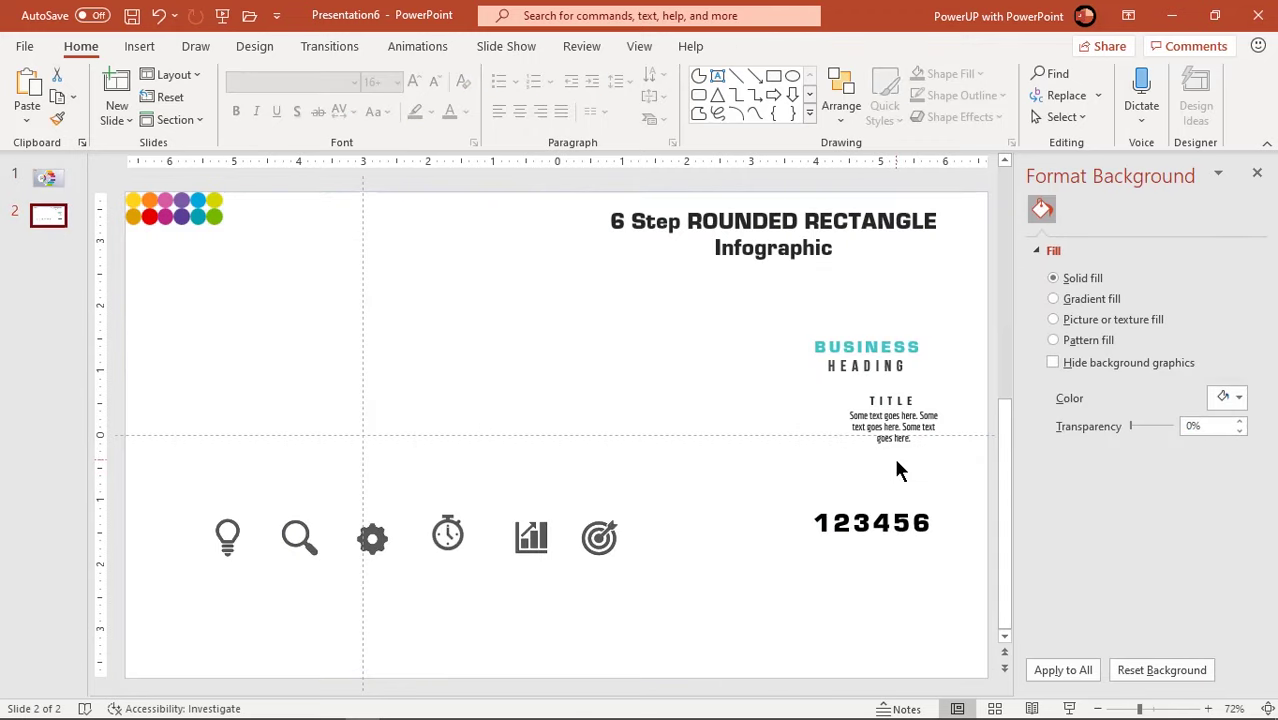
pyautogui.click(895, 440)
pyautogui.moveTo(752, 612); pyautogui.dragTo(177, 488)
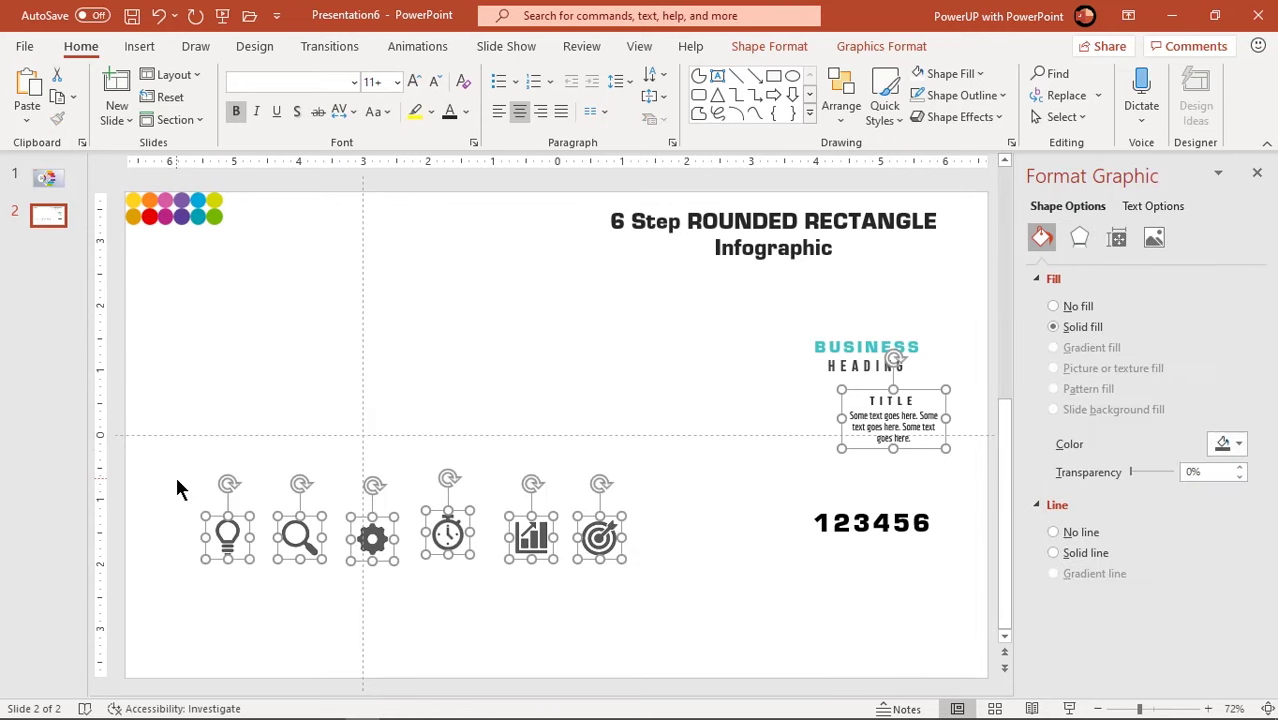
pyautogui.hotkey('ctrl', 'c')
pyautogui.click(47, 177)
pyautogui.hotkey('ctrl', 'v')
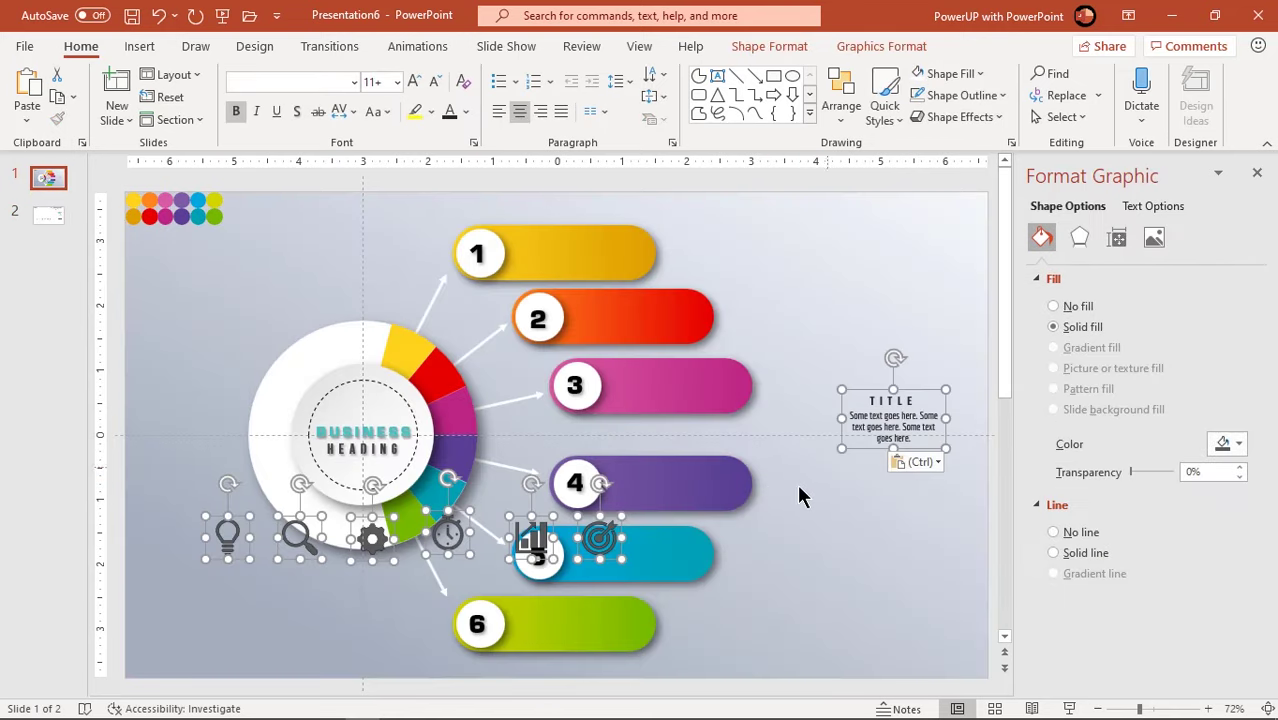
pyautogui.moveTo(853, 446); pyautogui.dragTo(773, 546)
pyautogui.click(819, 574)
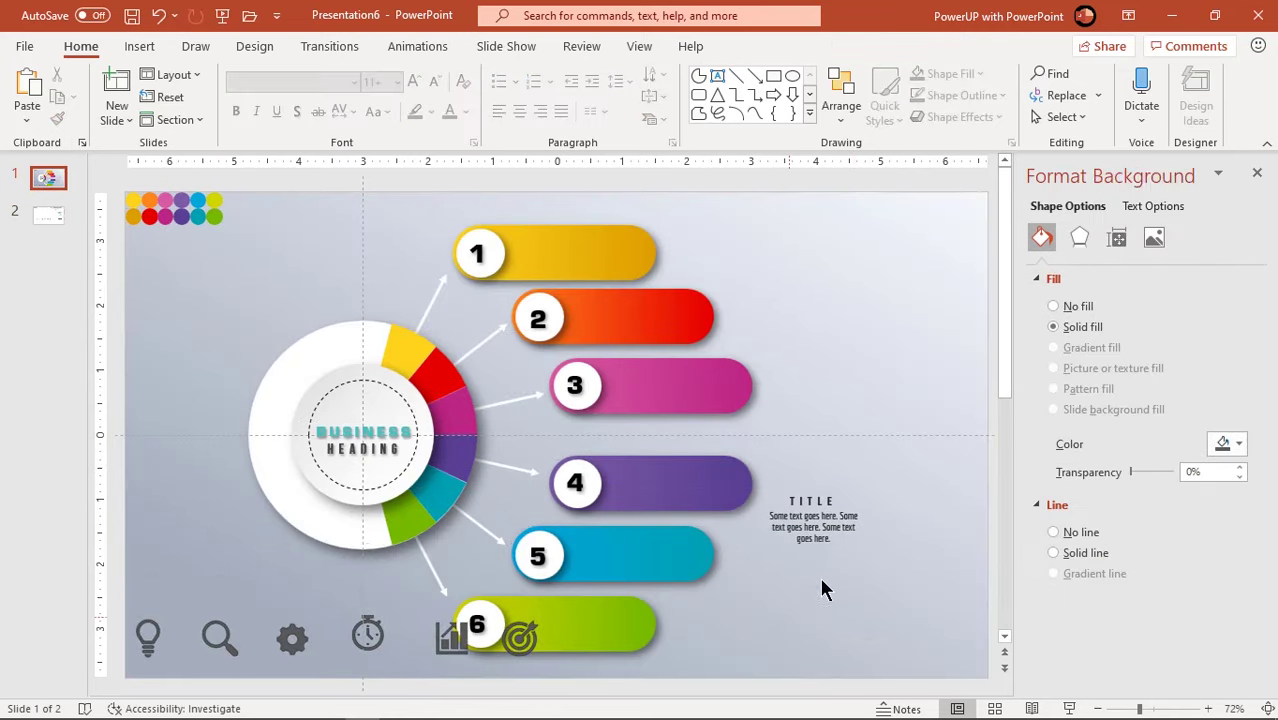
# Step: Place a TITLE text copy on each of the six labels, starting with yellow label 1
pyautogui.click(812, 530)
pyautogui.moveTo(848, 536)
pyautogui.mouseDown()
pyautogui.moveTo(603, 272)
pyautogui.moveTo(630, 650)
pyautogui.mouseUp()
pyautogui.moveTo(613, 277)
pyautogui.mouseDown()
pyautogui.moveTo(665, 343)
pyautogui.moveTo(658, 568)
pyautogui.mouseUp()
pyautogui.click(656, 337)
pyautogui.moveTo(664, 337)
pyautogui.mouseDown()
pyautogui.moveTo(684, 405)
pyautogui.moveTo(686, 503)
pyautogui.mouseUp()
pyautogui.click(794, 528)
# Step: Put one white icon on each label: lightbulb, magnifier, gear, stopwatch, chart, and target
pyautogui.click(519, 637)
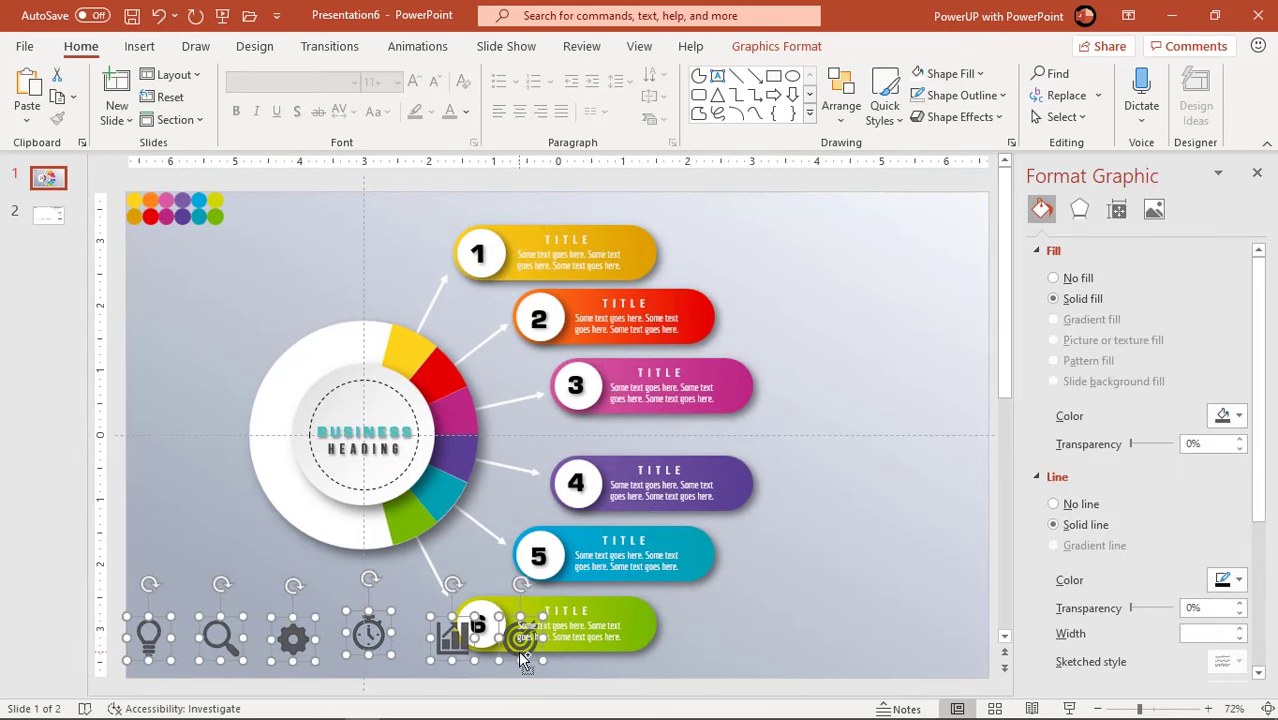
pyautogui.moveTo(454, 637)
pyautogui.mouseDown()
pyautogui.moveTo(781, 626)
pyautogui.moveTo(833, 656)
pyautogui.mouseUp()
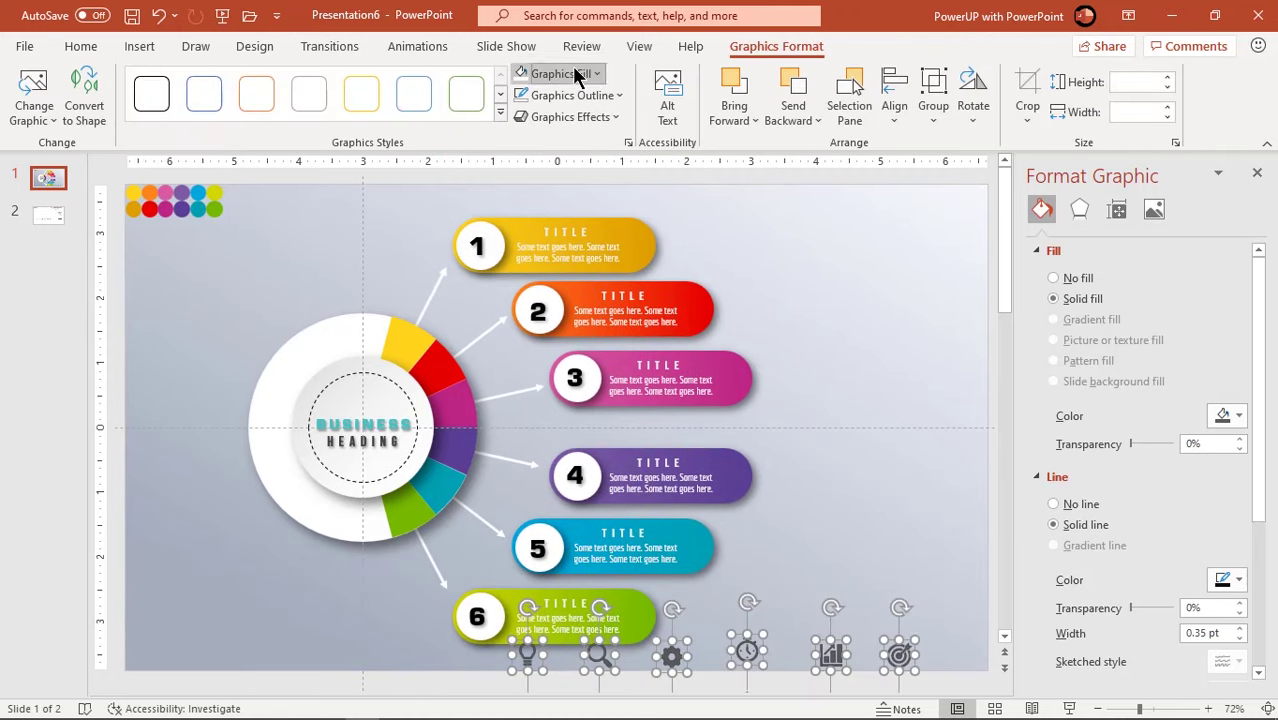
pyautogui.moveTo(628, 339); pyautogui.dragTo(639, 250)
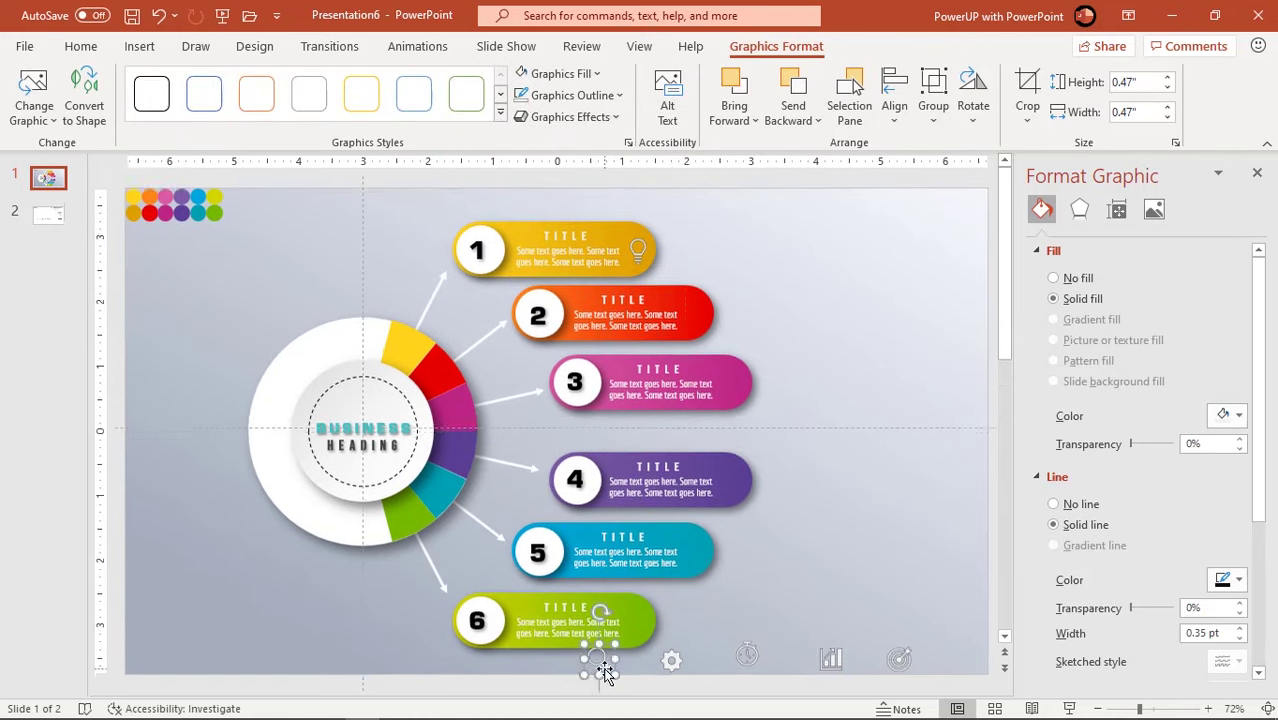
pyautogui.moveTo(599, 655); pyautogui.dragTo(694, 312)
pyautogui.click(672, 660)
pyautogui.moveTo(672, 663); pyautogui.dragTo(733, 381)
pyautogui.moveTo(747, 653); pyautogui.dragTo(735, 478)
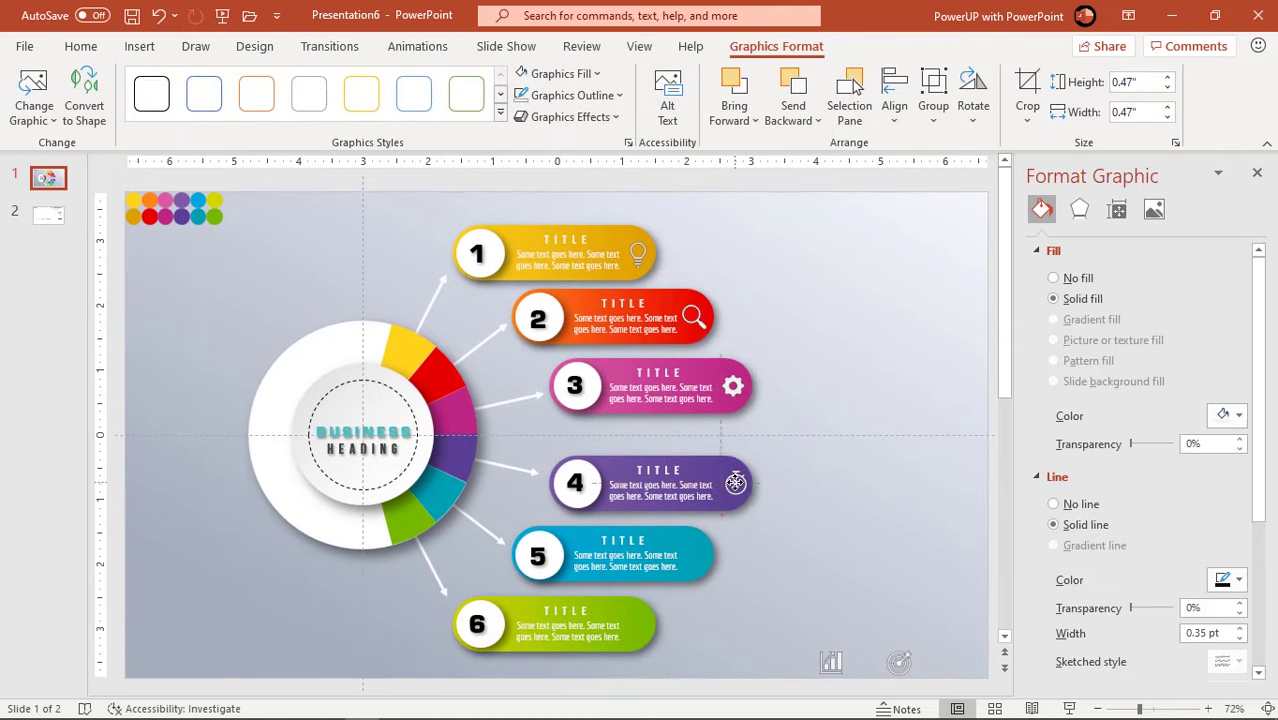
pyautogui.moveTo(831, 657); pyautogui.dragTo(697, 548)
pyautogui.moveTo(899, 660); pyautogui.dragTo(630, 620)
# Step: Copy the '6 Step ROUNDED RECTANGLE Infographic' title from slide 2 onto slide 1
pyautogui.click(799, 613)
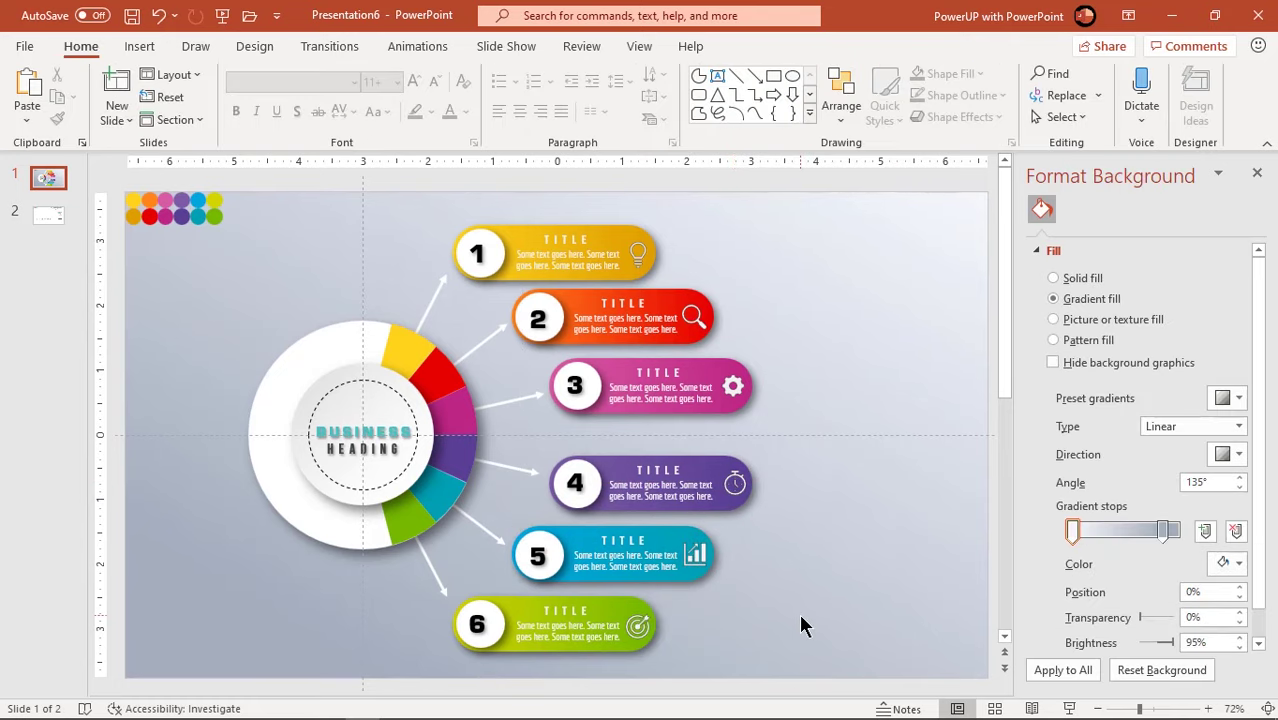
pyautogui.moveTo(440, 283); pyautogui.dragTo(148, 208)
pyautogui.click(48, 215)
pyautogui.click(799, 277)
pyautogui.hotkey('ctrl', 'c')
pyautogui.press('pageup')
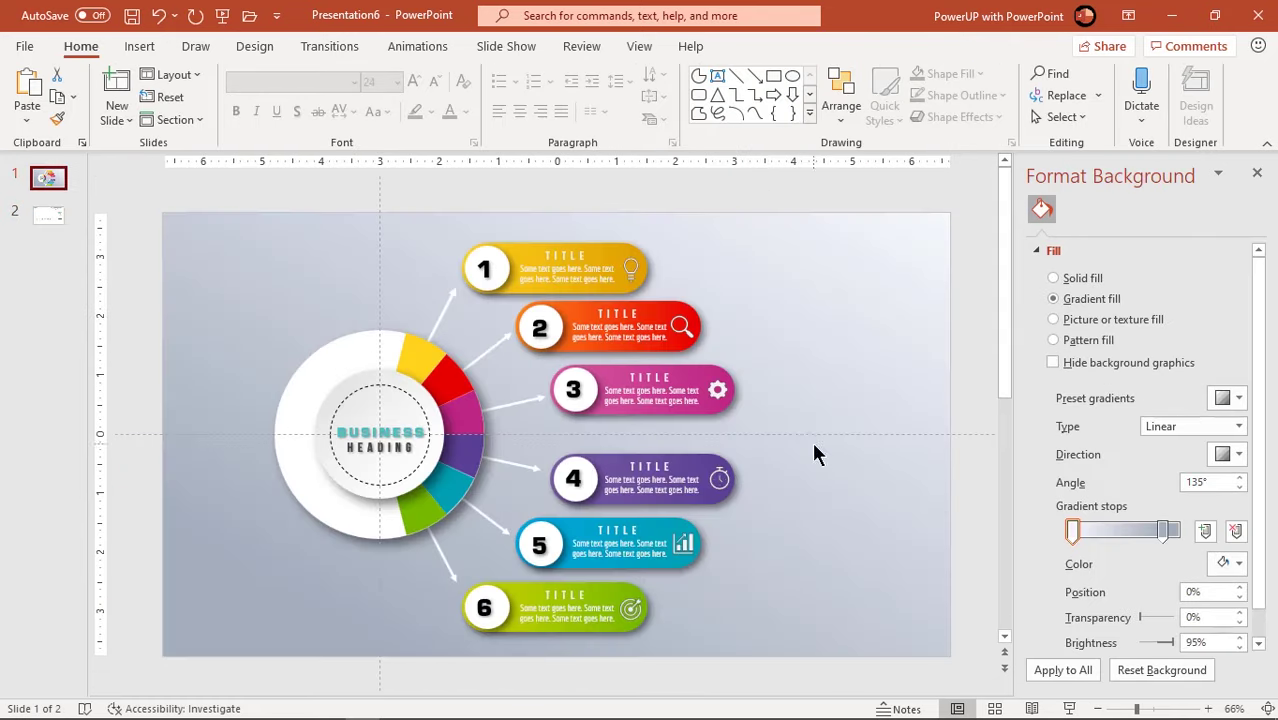
pyautogui.hotkey('ctrl', 'v')
# Step: Play slide 1 as a full-screen slide show, then exit it
pyautogui.click(834, 380)
pyautogui.press('F5')
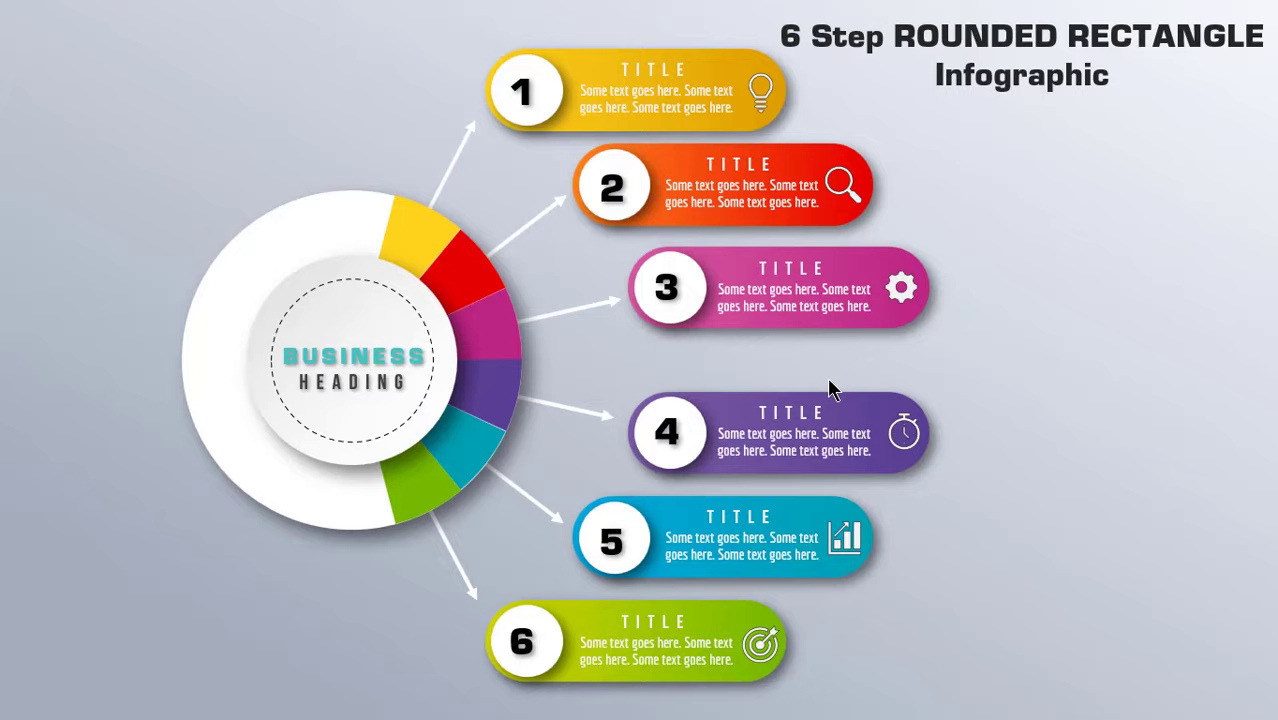
pyautogui.press('Escape')
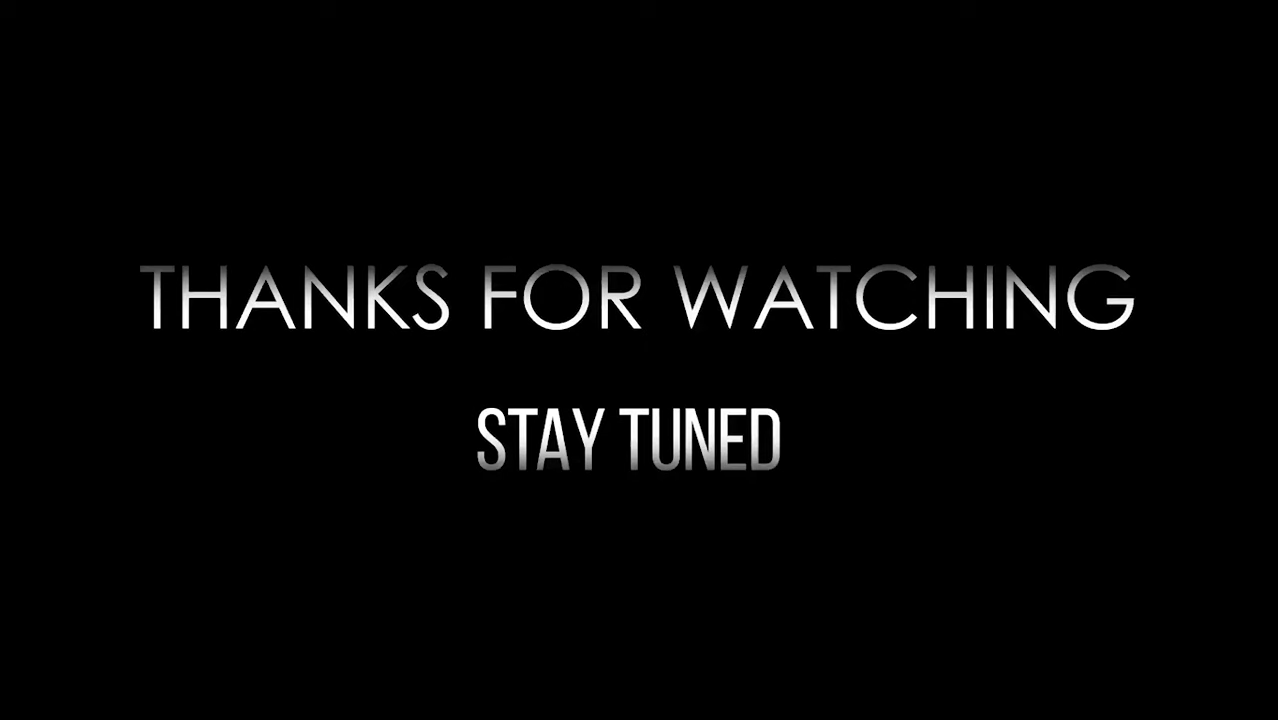